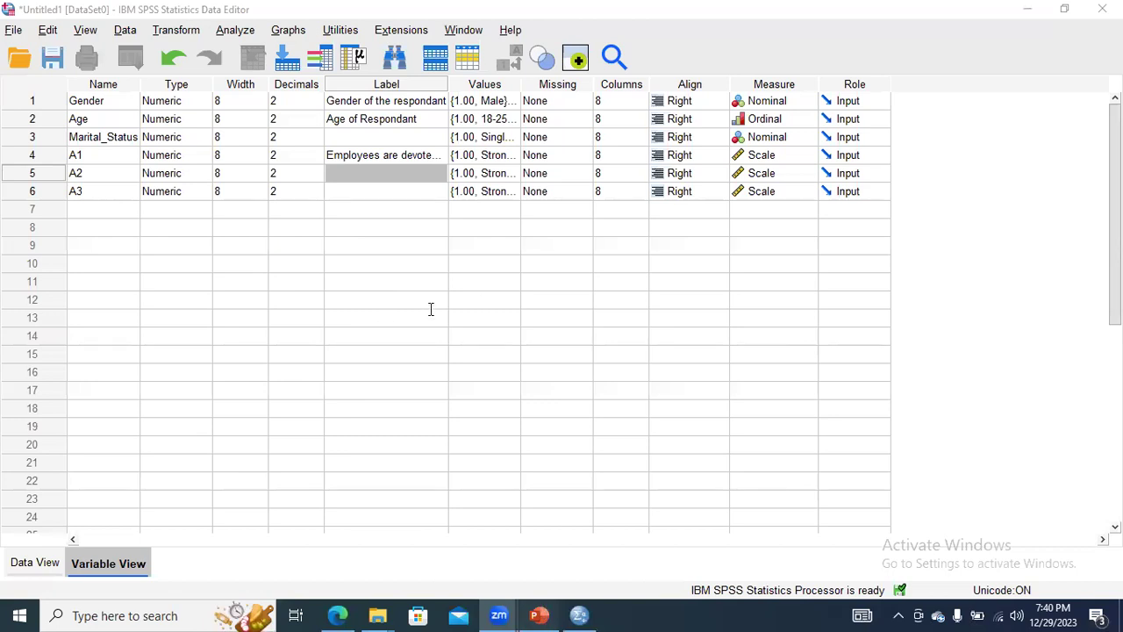
Open the Dataset Excel workbook from the Example 2 folder and close the Office account prompt.
{"action": "key", "text": "alt+Tab"}
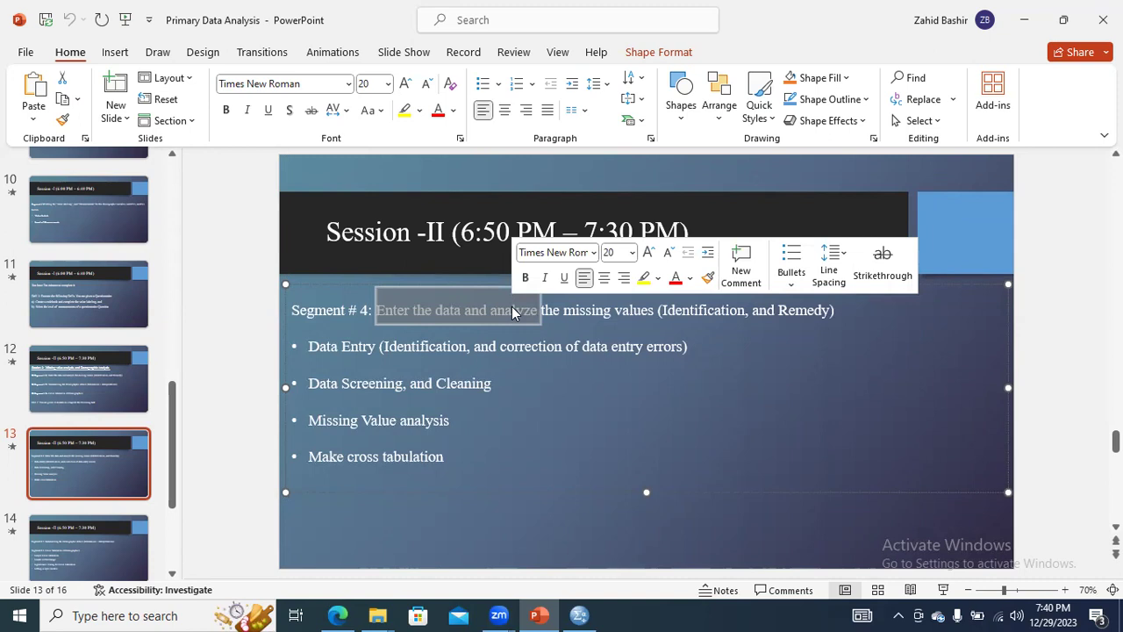
{"action": "left_click", "coordinate": [377, 615]}
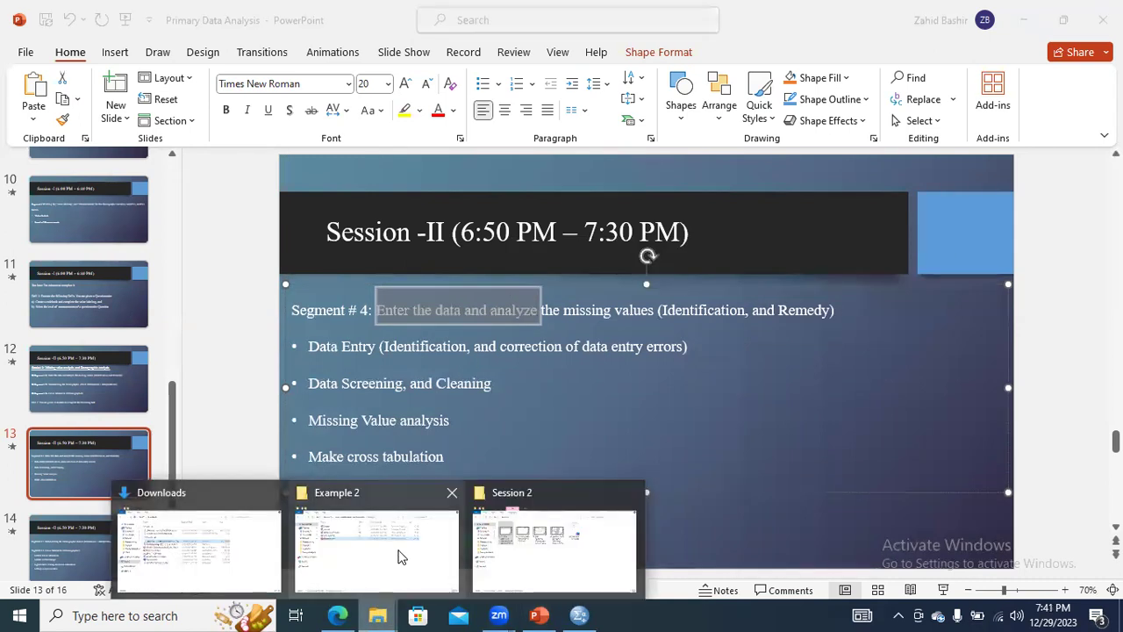
{"action": "left_click", "coordinate": [399, 557]}
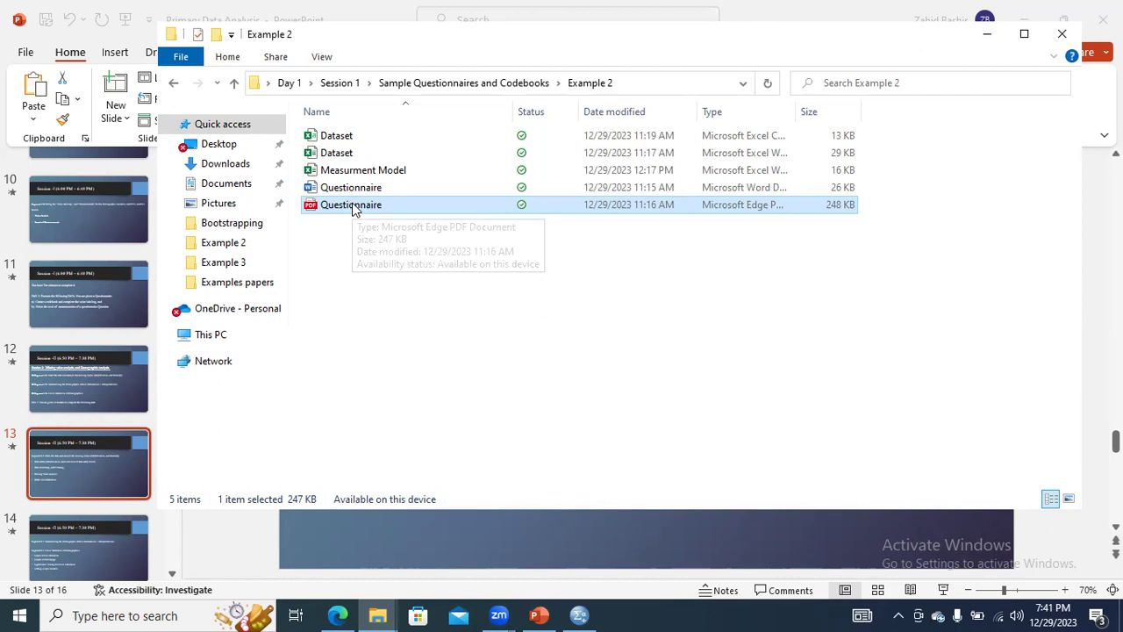
{"action": "double_click", "coordinate": [353, 155]}
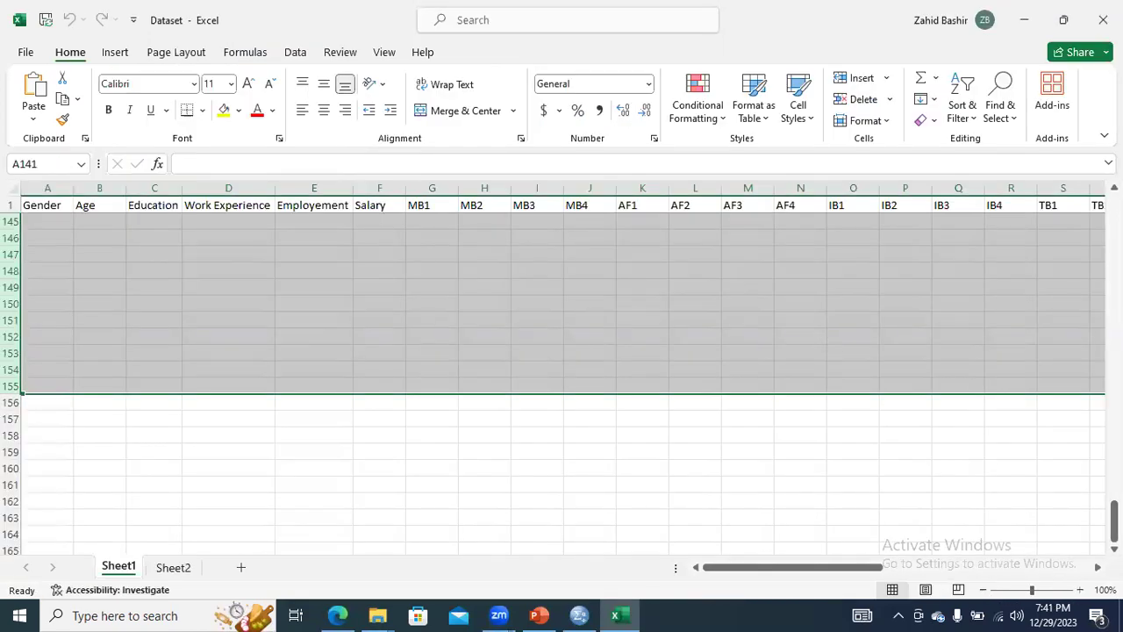
{"action": "left_click_drag", "start_coordinate": [1114, 522], "coordinate": [1115, 216]}
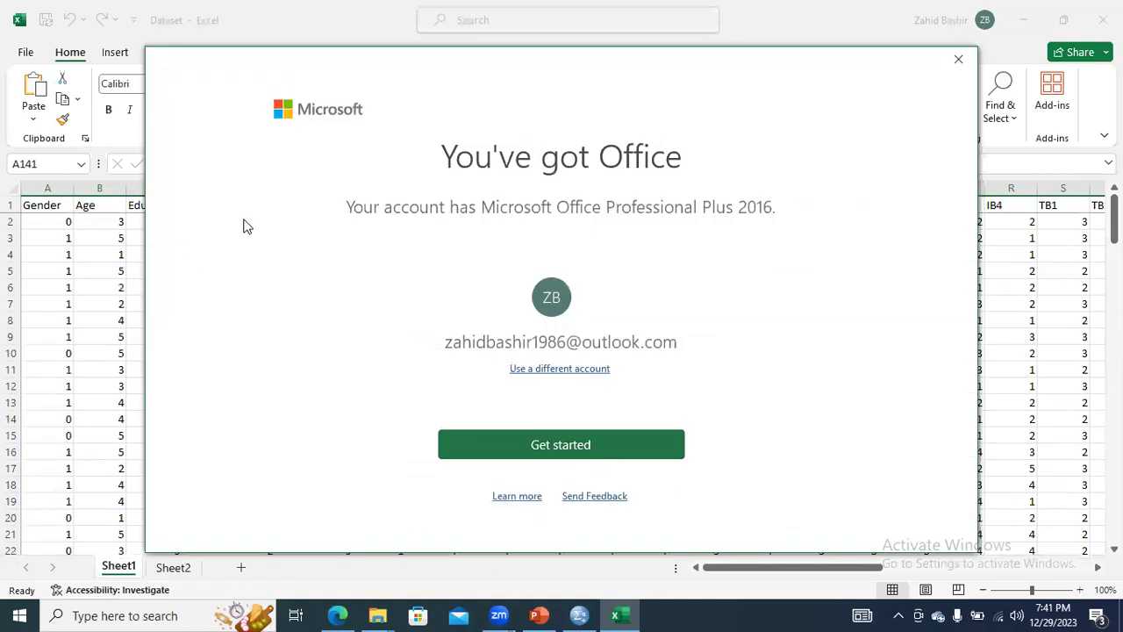
{"action": "left_click", "coordinate": [958, 59]}
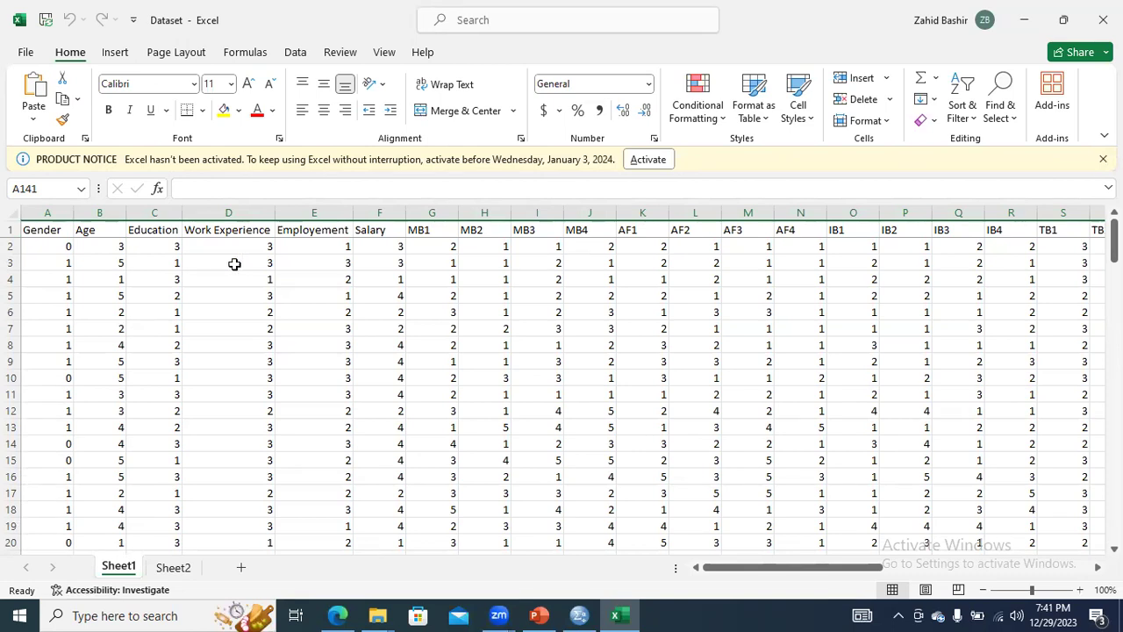
Compare the demographic column headings in the Excel dataset with the variables defined in SPSS.
{"action": "left_click", "coordinate": [51, 231]}
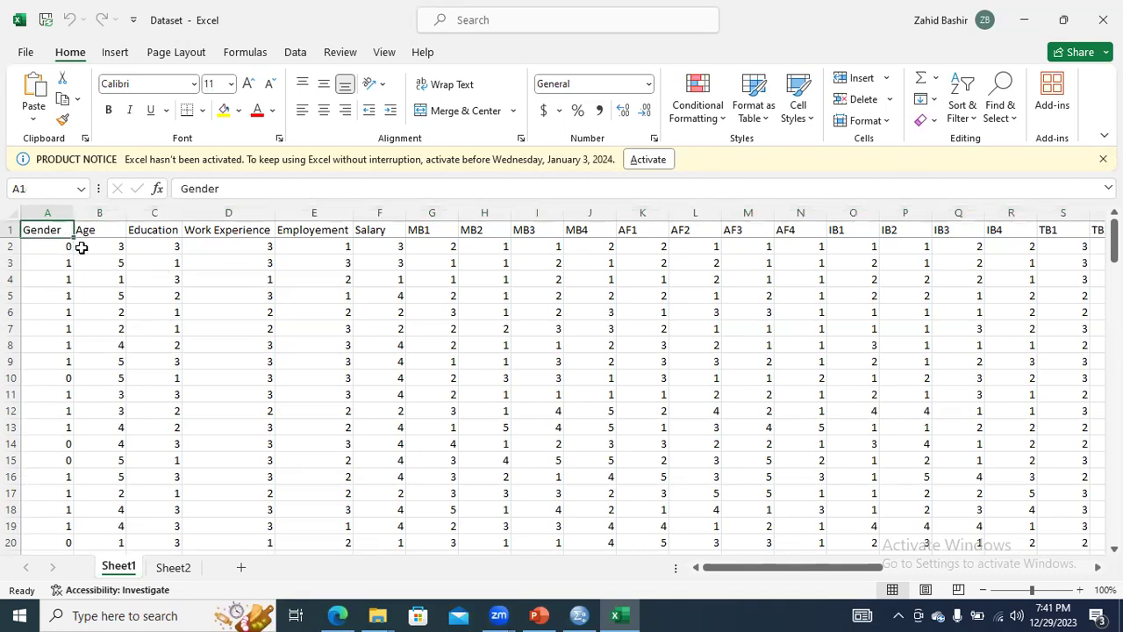
{"action": "left_click", "coordinate": [88, 231]}
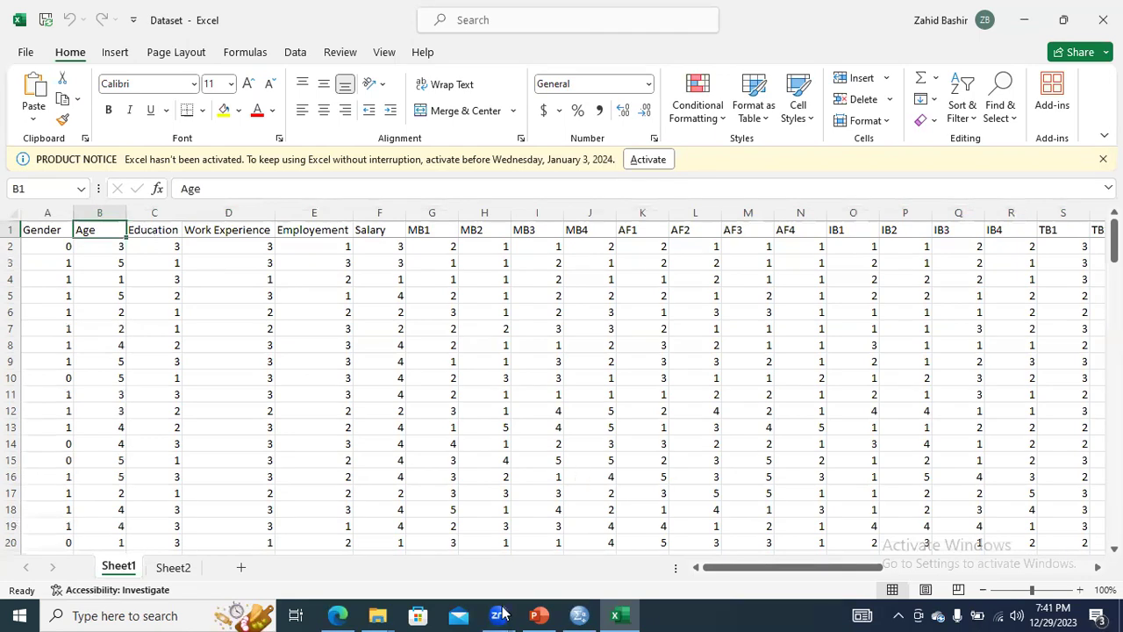
{"action": "left_click", "coordinate": [576, 612]}
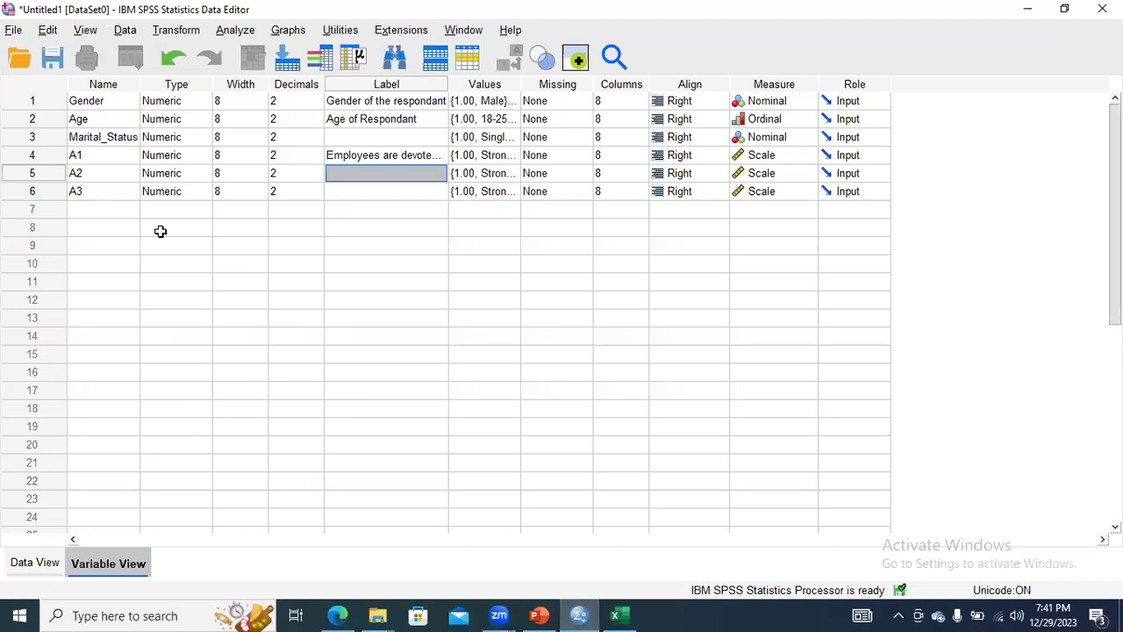
{"action": "key", "text": "alt+Tab"}
{"action": "left_click", "coordinate": [212, 229]}
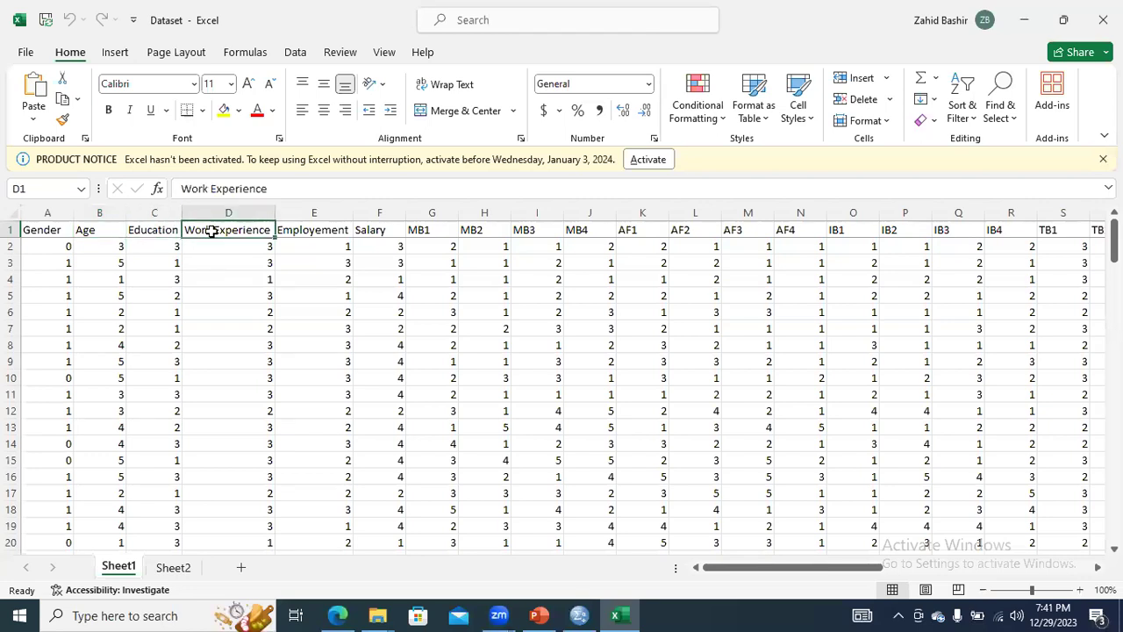
{"action": "left_click", "coordinate": [303, 233]}
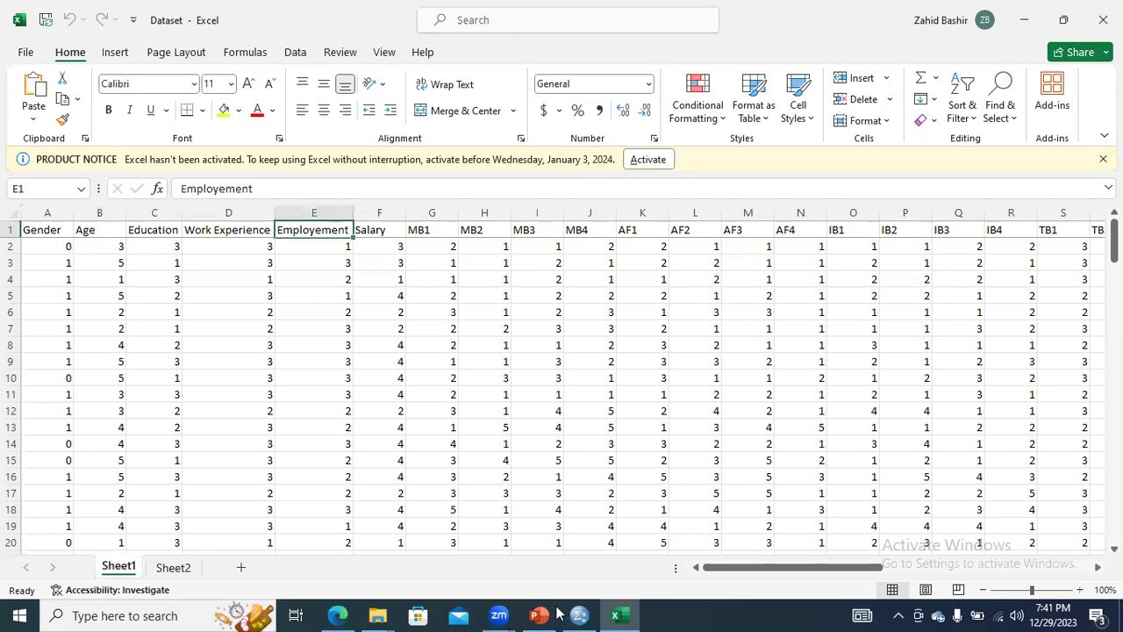
{"action": "key", "text": "alt+Tab"}
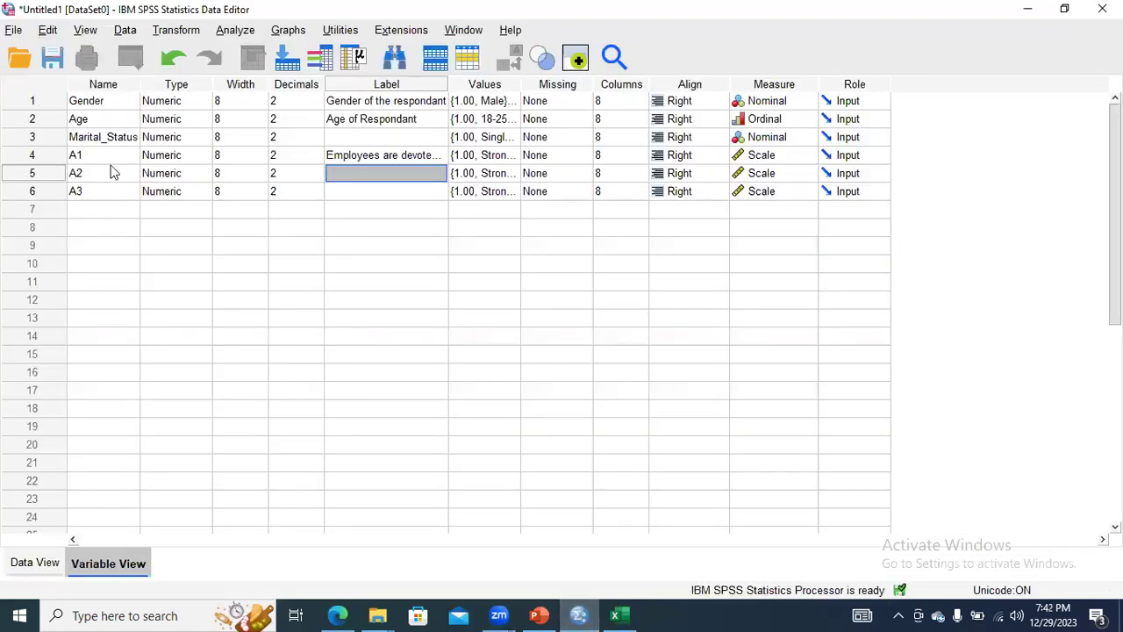
{"action": "left_click_drag", "start_coordinate": [60, 143], "coordinate": [74, 195]}
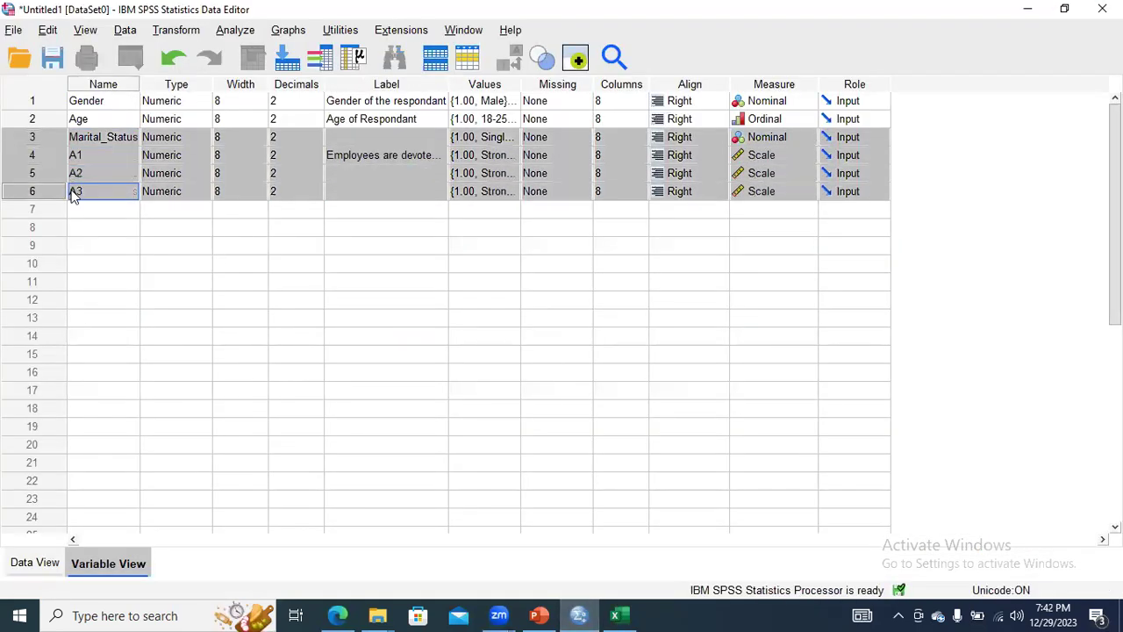
{"action": "right_click", "coordinate": [110, 169]}
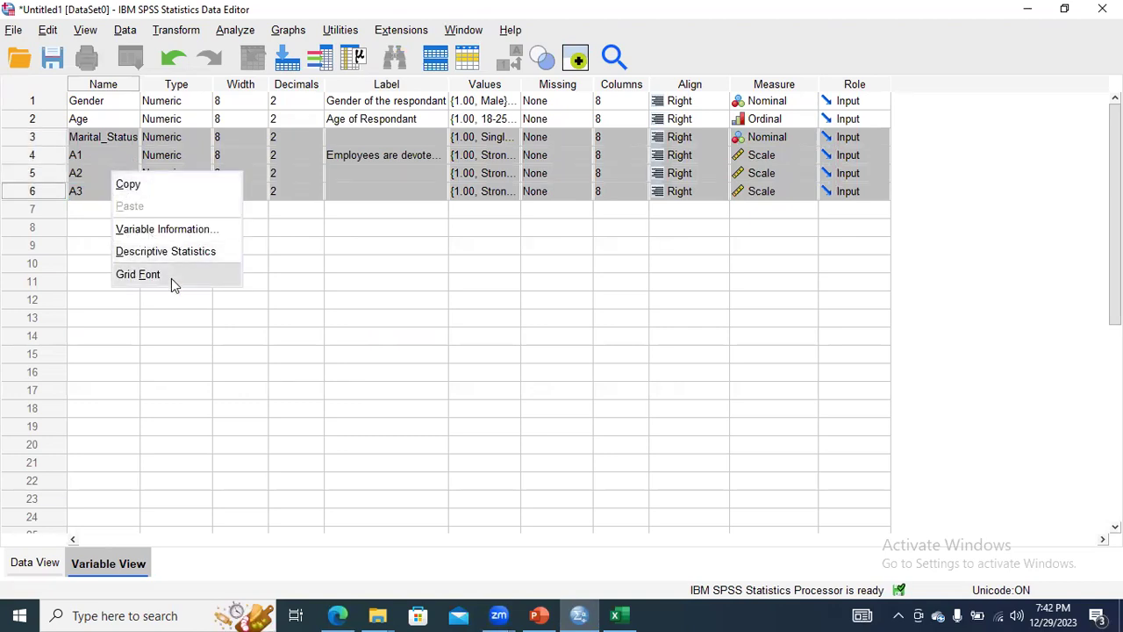
{"action": "left_click", "coordinate": [299, 300]}
Delete the variables Marital_Status, A1, A2 and A3 from the SPSS variable list.
{"action": "left_click", "coordinate": [52, 141]}
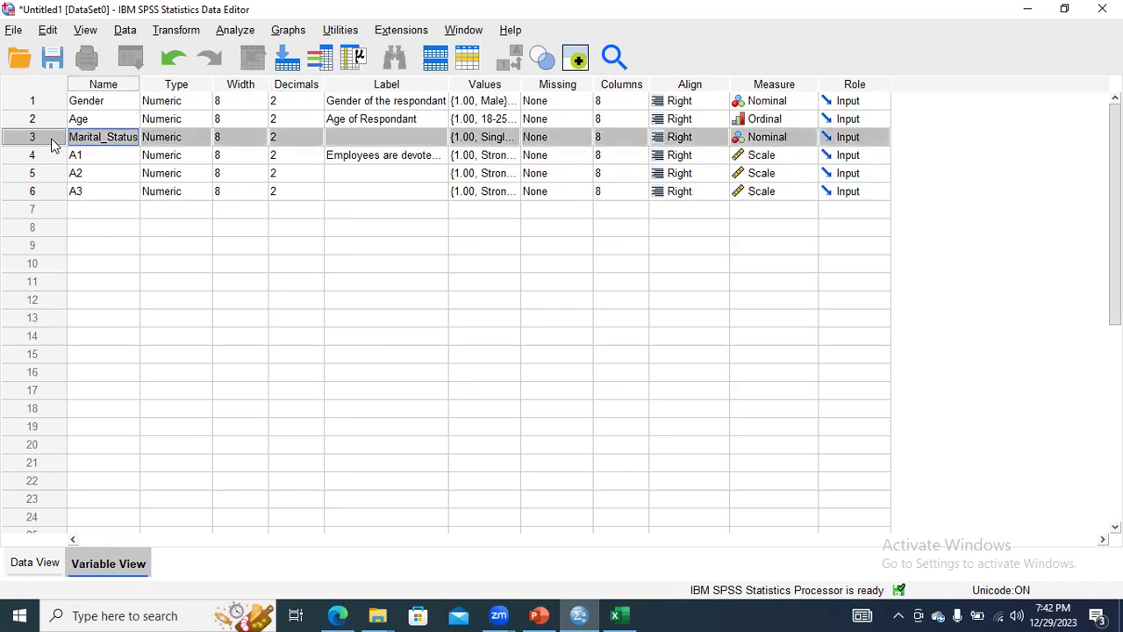
{"action": "right_click", "coordinate": [51, 143]}
{"action": "left_click", "coordinate": [79, 195]}
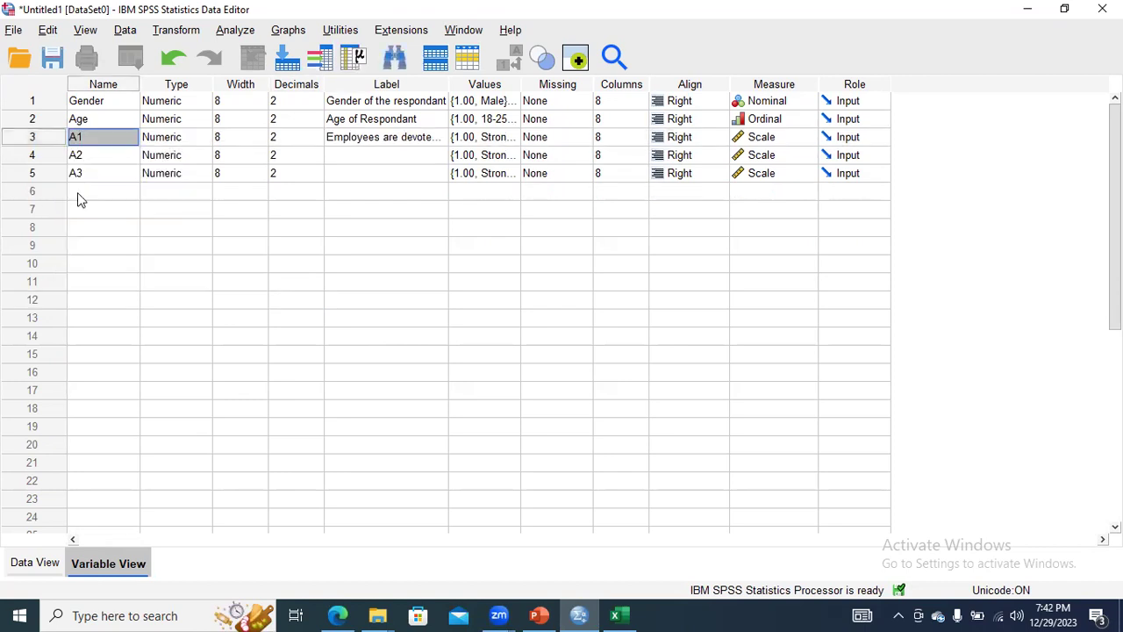
{"action": "left_click", "coordinate": [40, 143]}
{"action": "right_click", "coordinate": [40, 143]}
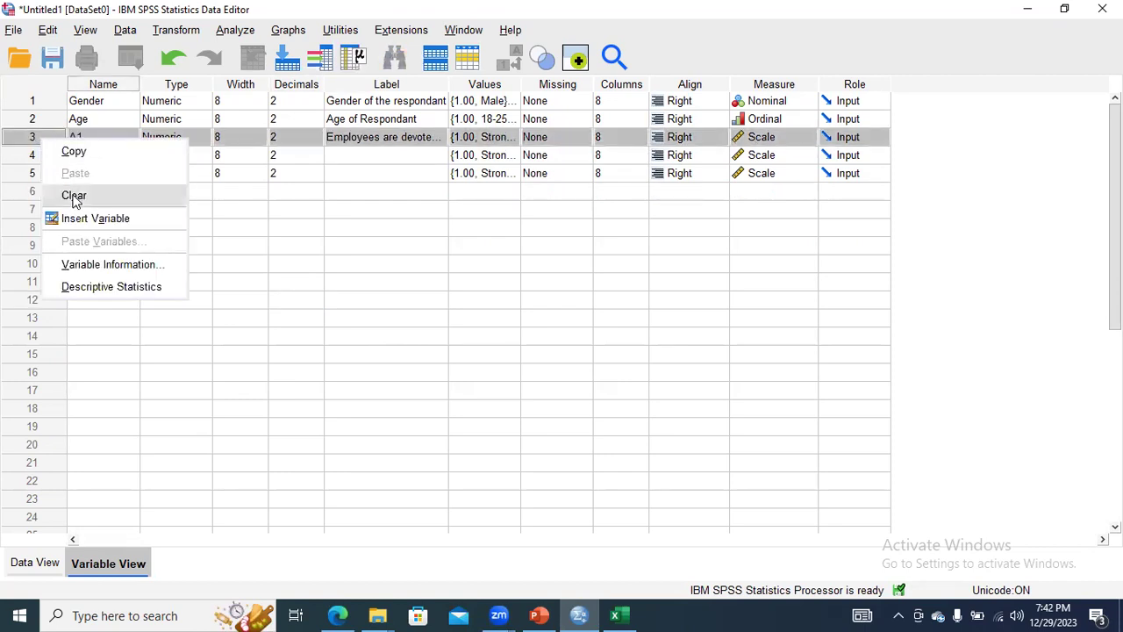
{"action": "left_click", "coordinate": [75, 195]}
{"action": "left_click", "coordinate": [50, 143]}
{"action": "right_click", "coordinate": [50, 143]}
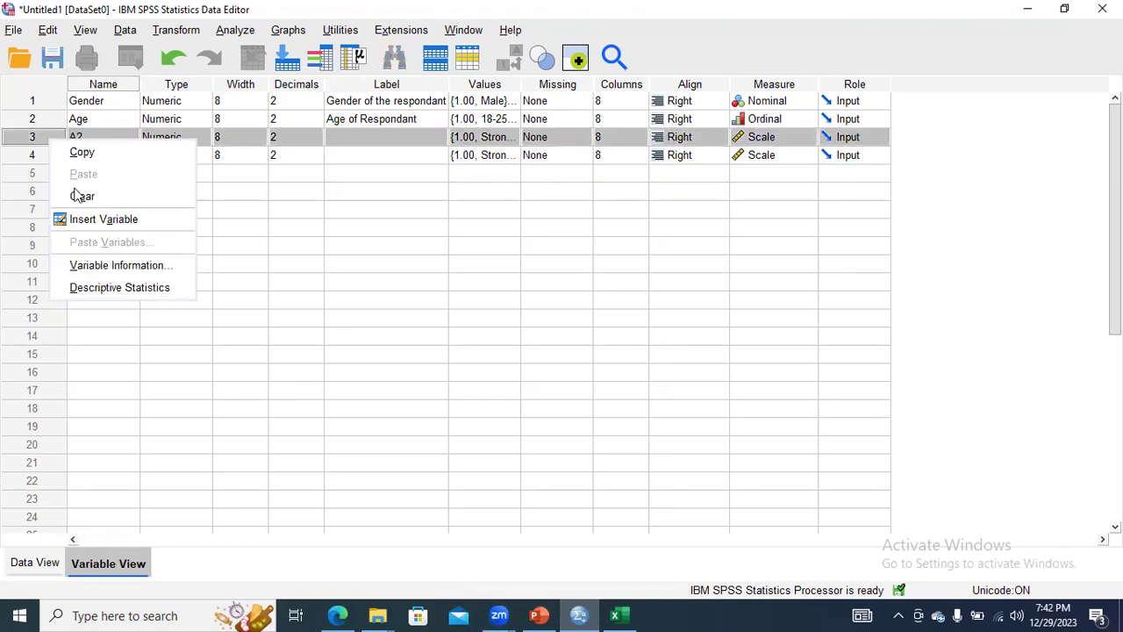
{"action": "left_click", "coordinate": [77, 195]}
{"action": "left_click", "coordinate": [50, 143]}
{"action": "right_click", "coordinate": [50, 143]}
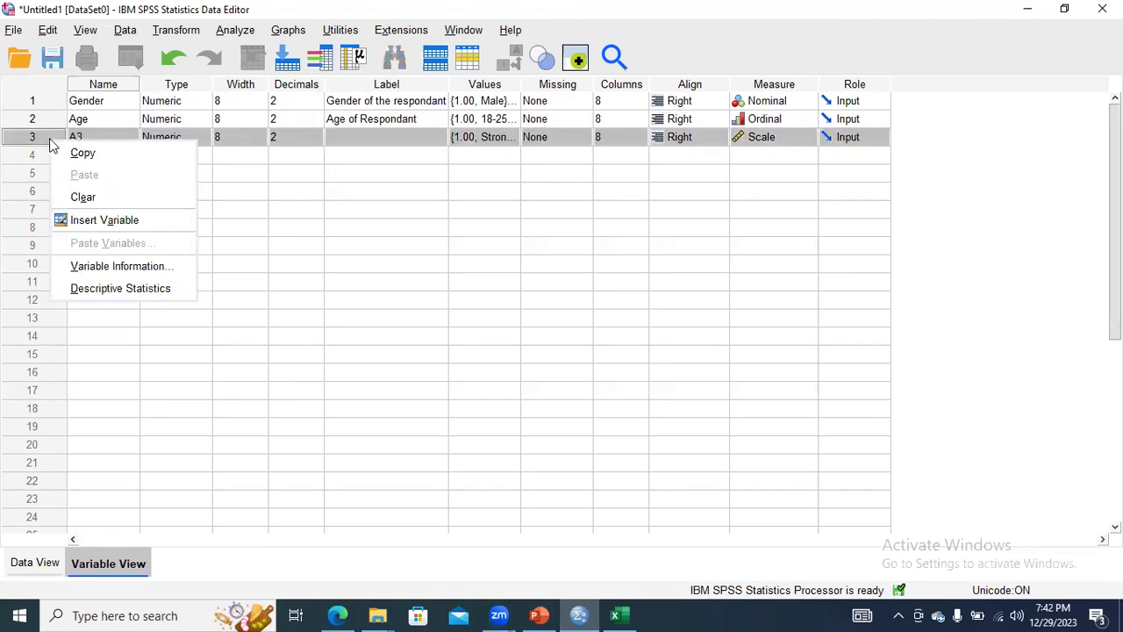
{"action": "left_click", "coordinate": [81, 195]}
{"action": "left_click", "coordinate": [100, 143]}
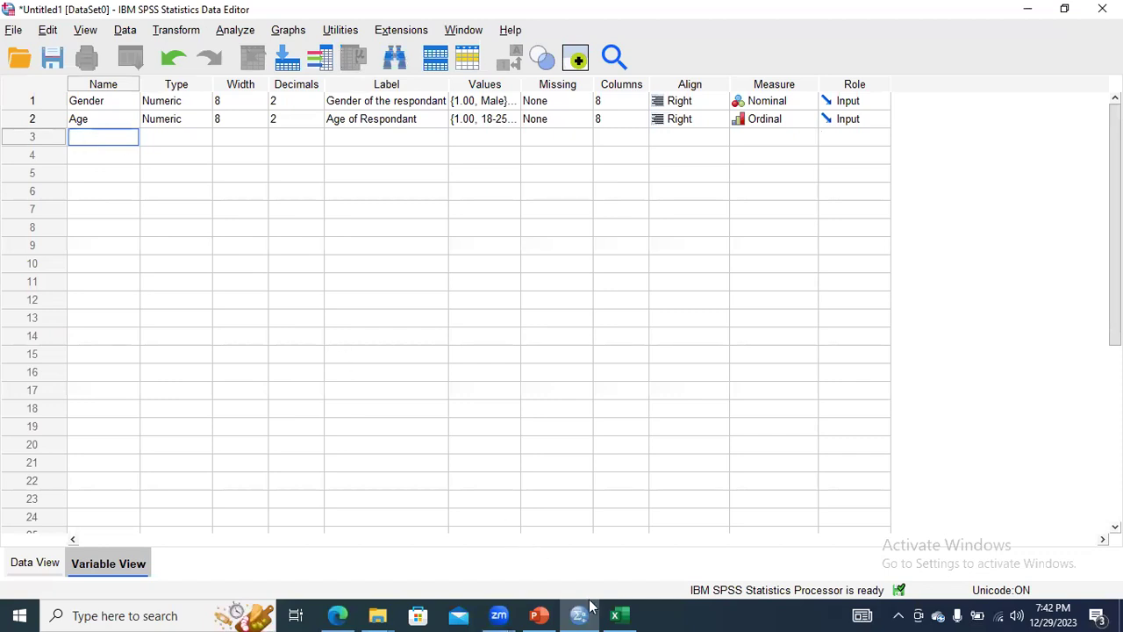
Switch to the Excel dataset and copy the Education, Work Experience, Employement and Salary headings in C1:F1.
{"action": "left_click", "coordinate": [616, 616]}
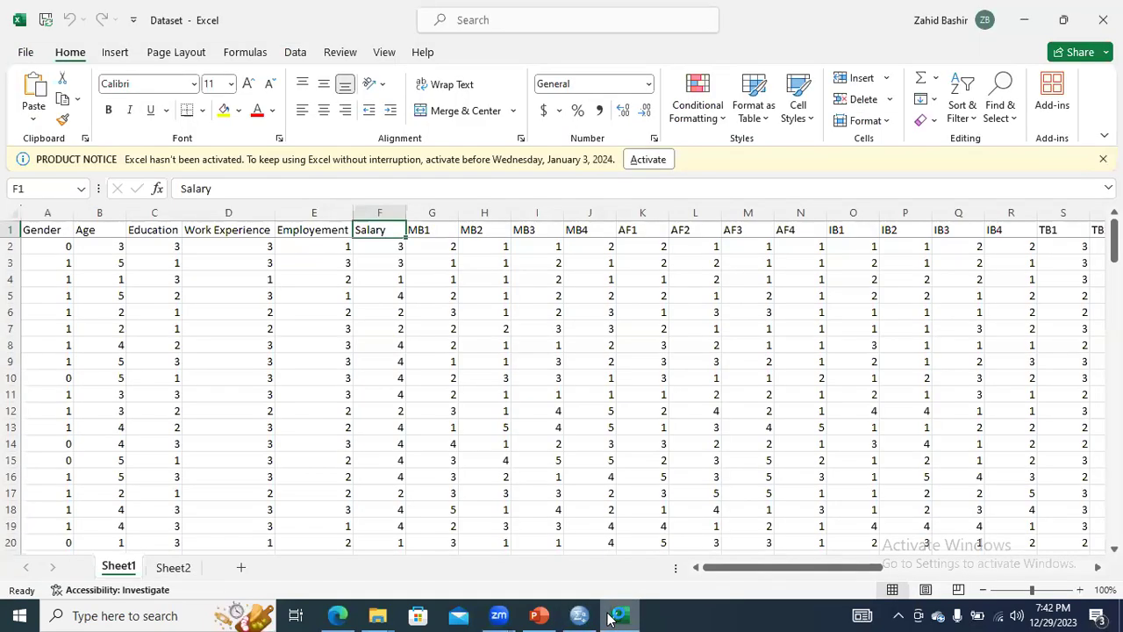
{"action": "left_click", "coordinate": [151, 231]}
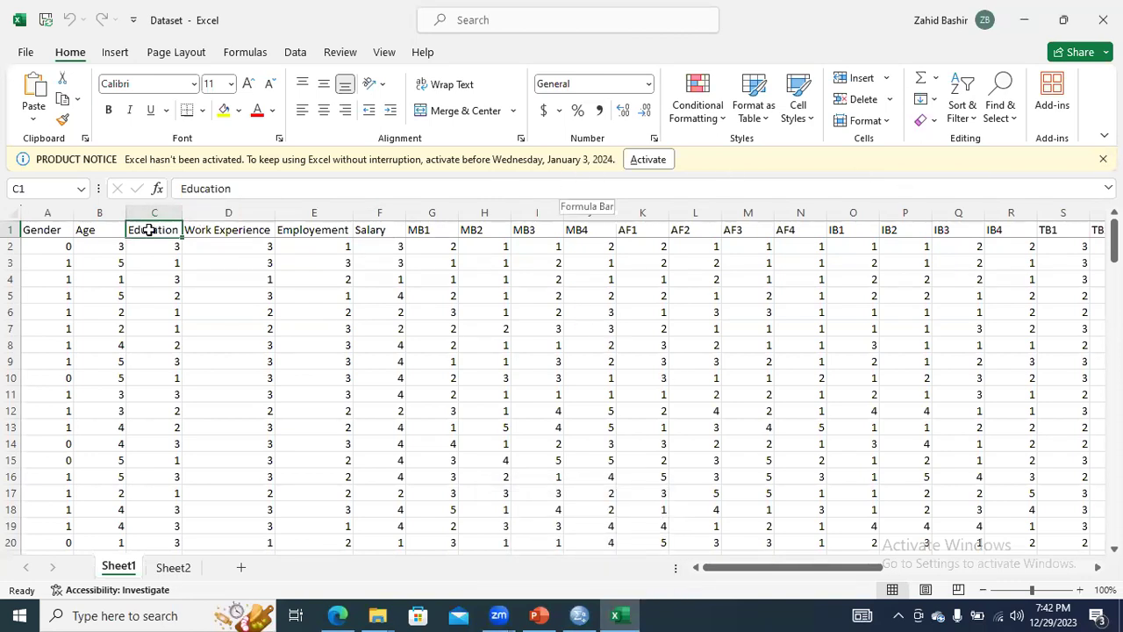
{"action": "left_click_drag", "start_coordinate": [149, 230], "coordinate": [373, 229]}
{"action": "key", "text": "ctrl+c"}
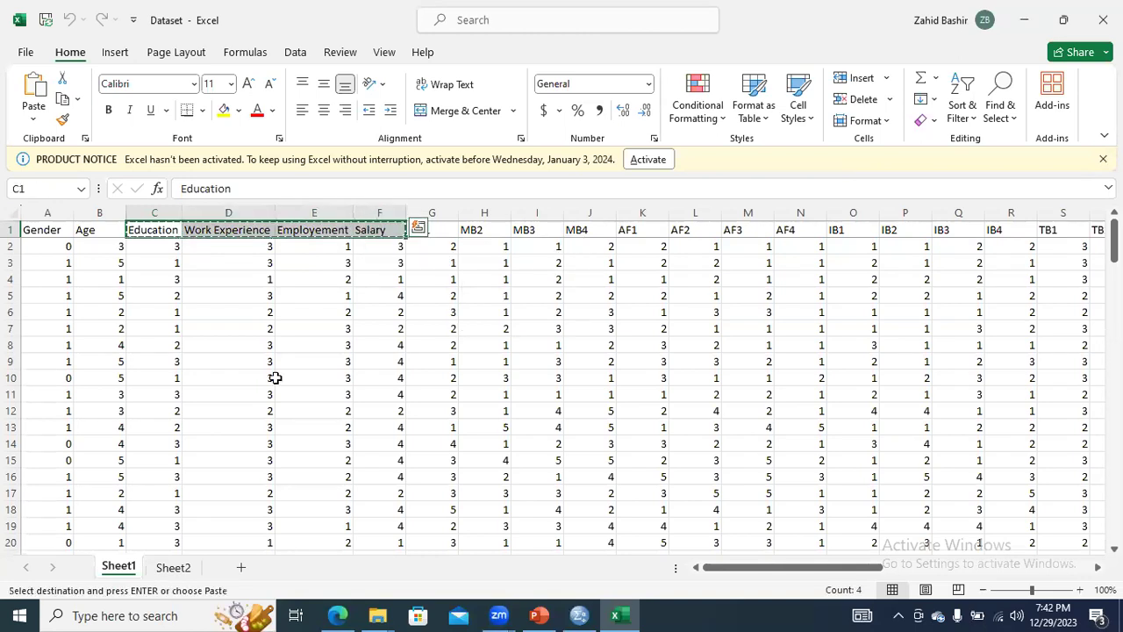
Paste the headings transposed into A1 of a new sheet, fit column A's width, and copy the resulting list A1:A4.
{"action": "left_click", "coordinate": [240, 566]}
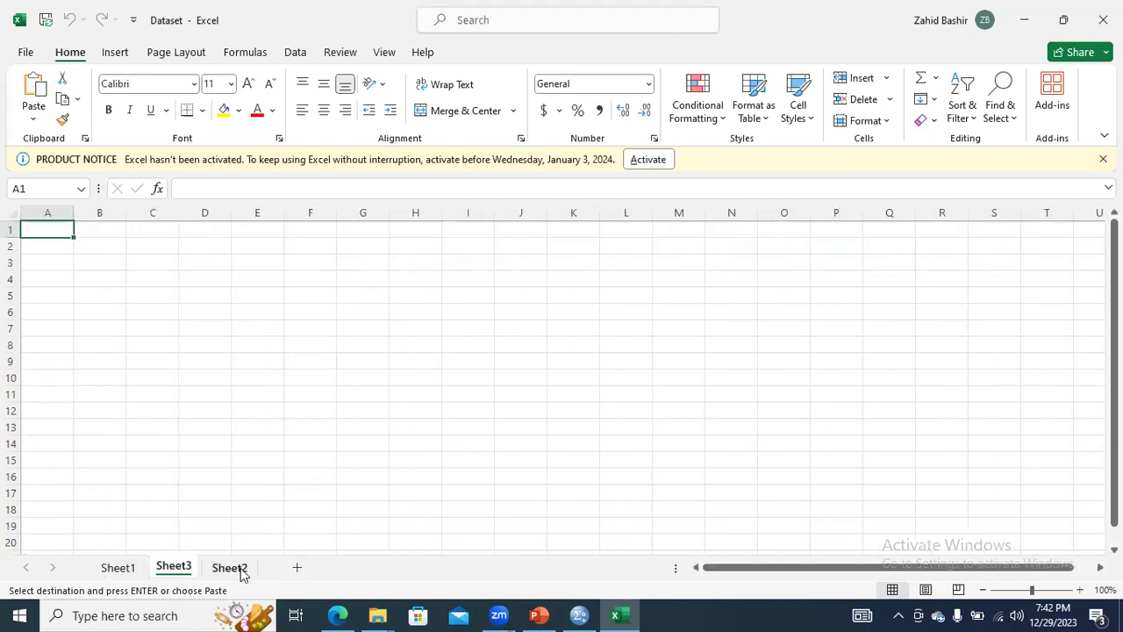
{"action": "right_click", "coordinate": [55, 229]}
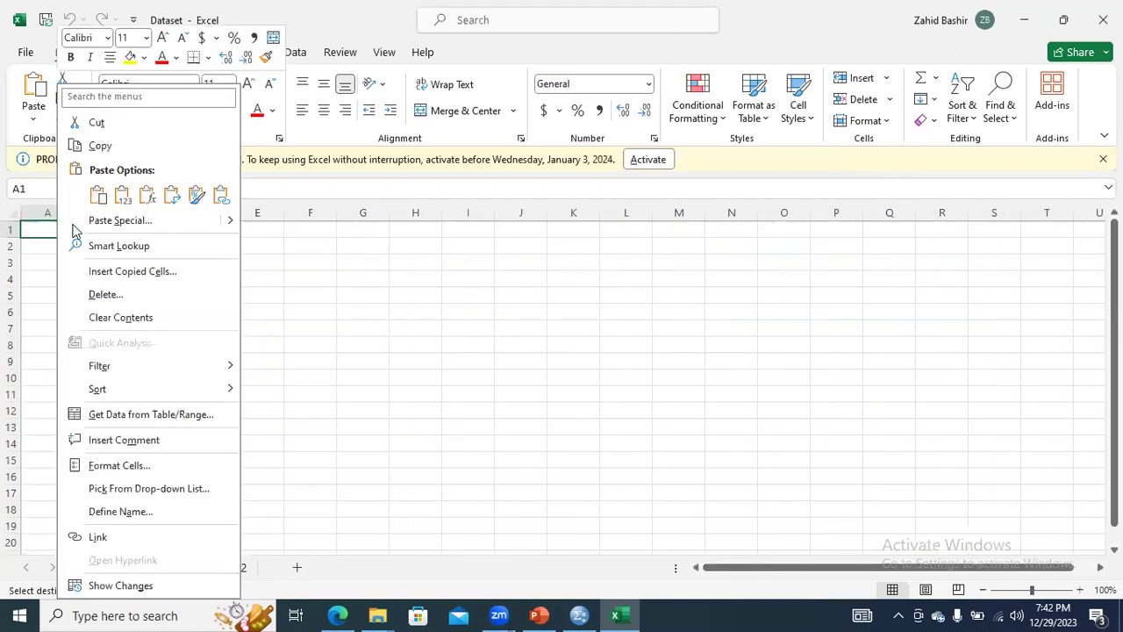
{"action": "left_click", "coordinate": [172, 196]}
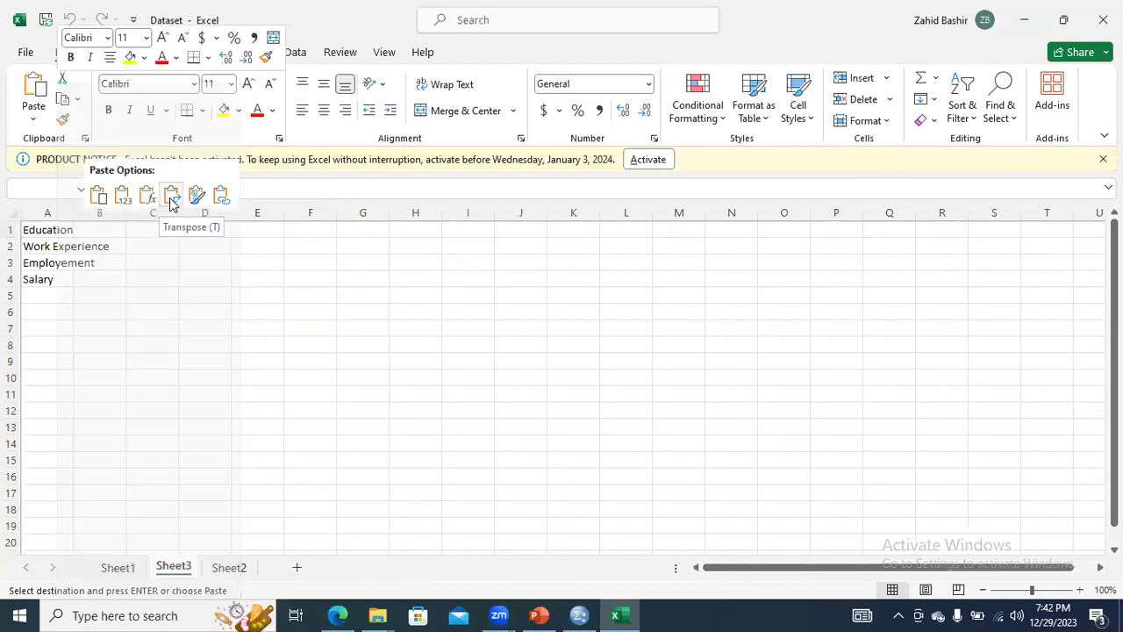
{"action": "left_click", "coordinate": [172, 201]}
{"action": "double_click", "coordinate": [73, 209]}
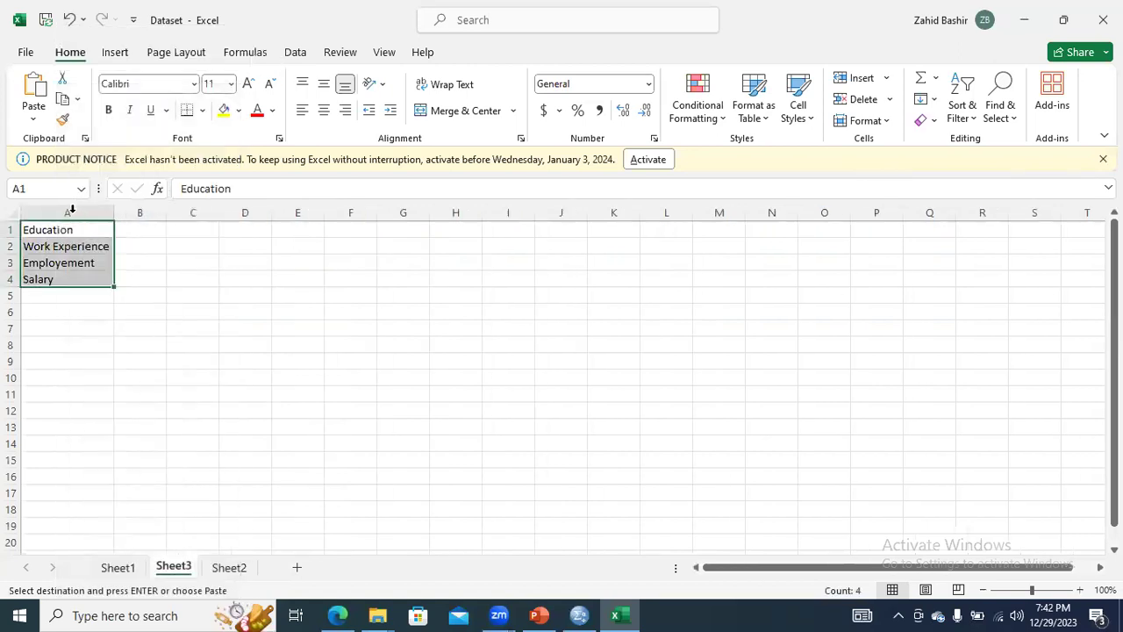
{"action": "left_click_drag", "start_coordinate": [72, 226], "coordinate": [76, 277]}
{"action": "key", "text": "ctrl+c"}
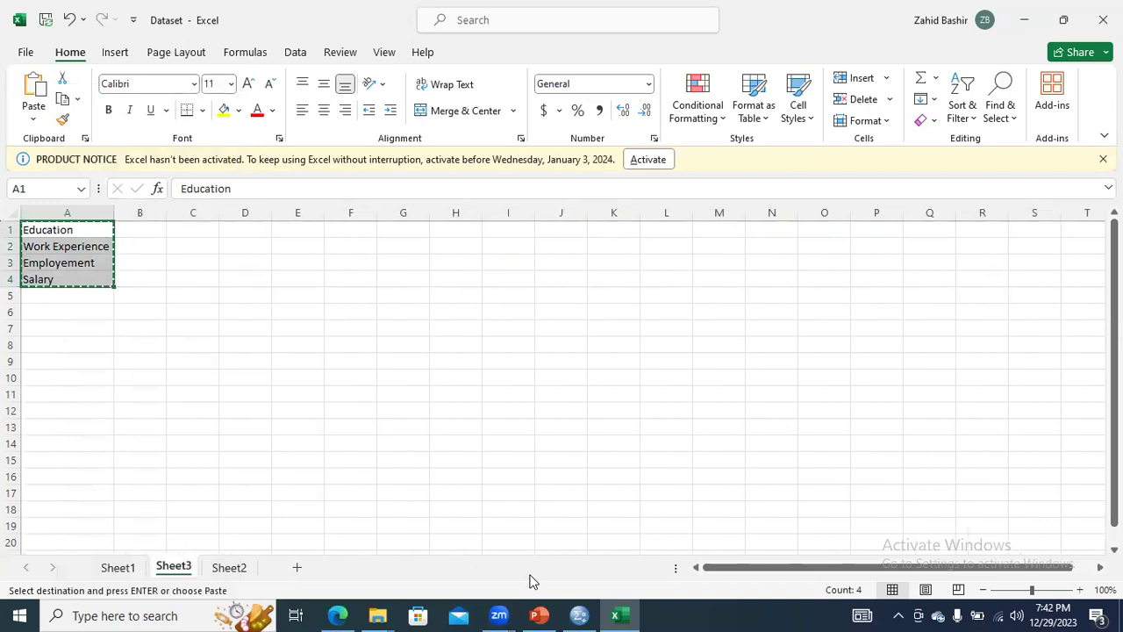
Switch to SPSS and try to paste the copied headings into the Name cell of row 3.
{"action": "mouse_move", "coordinate": [578, 615]}
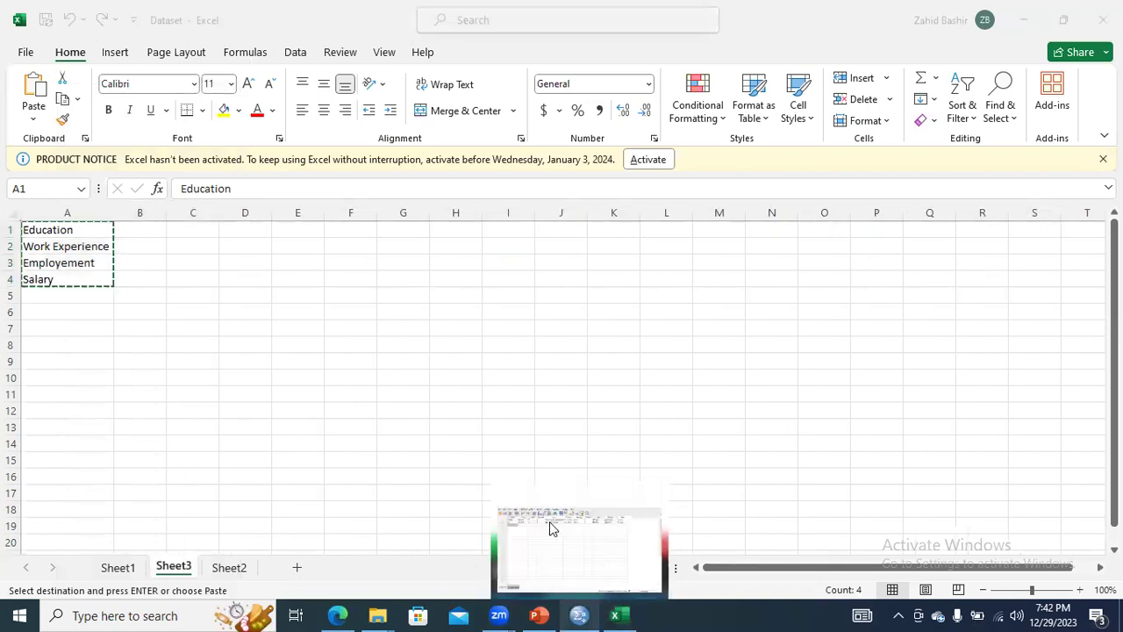
{"action": "left_click", "coordinate": [552, 529]}
{"action": "left_click", "coordinate": [105, 143]}
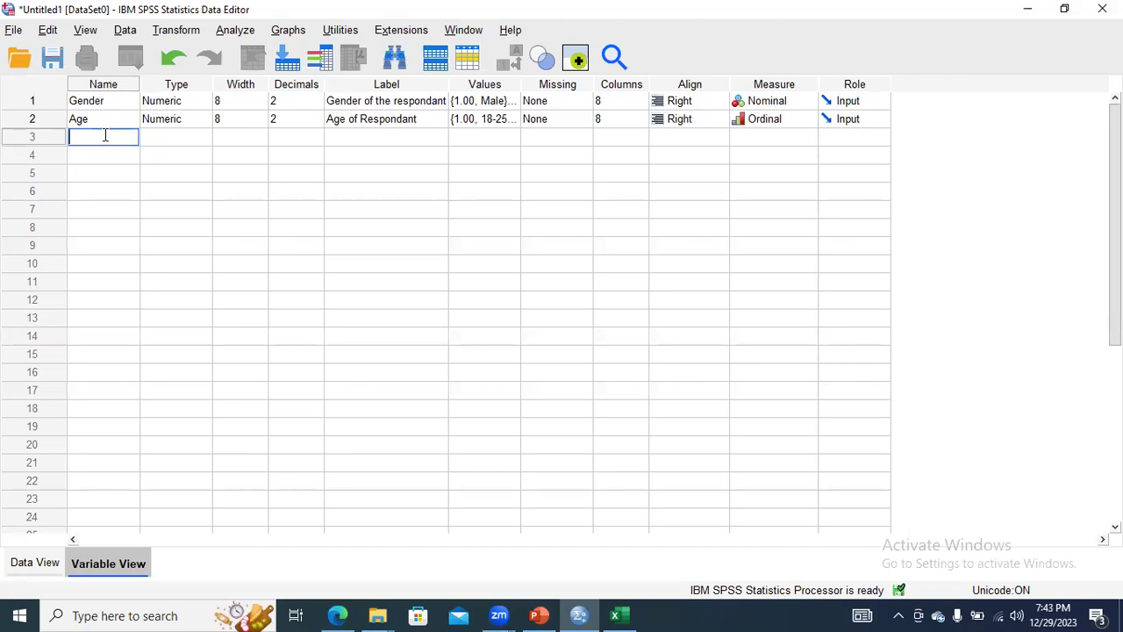
{"action": "right_click", "coordinate": [104, 136]}
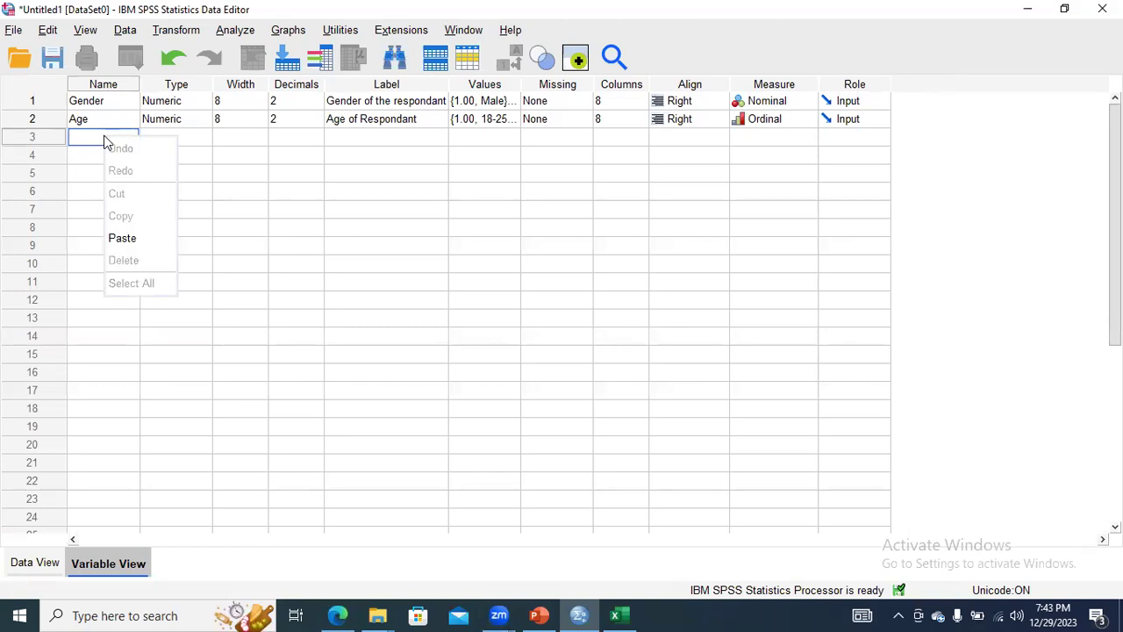
{"action": "left_click", "coordinate": [123, 241]}
{"action": "left_click", "coordinate": [126, 190]}
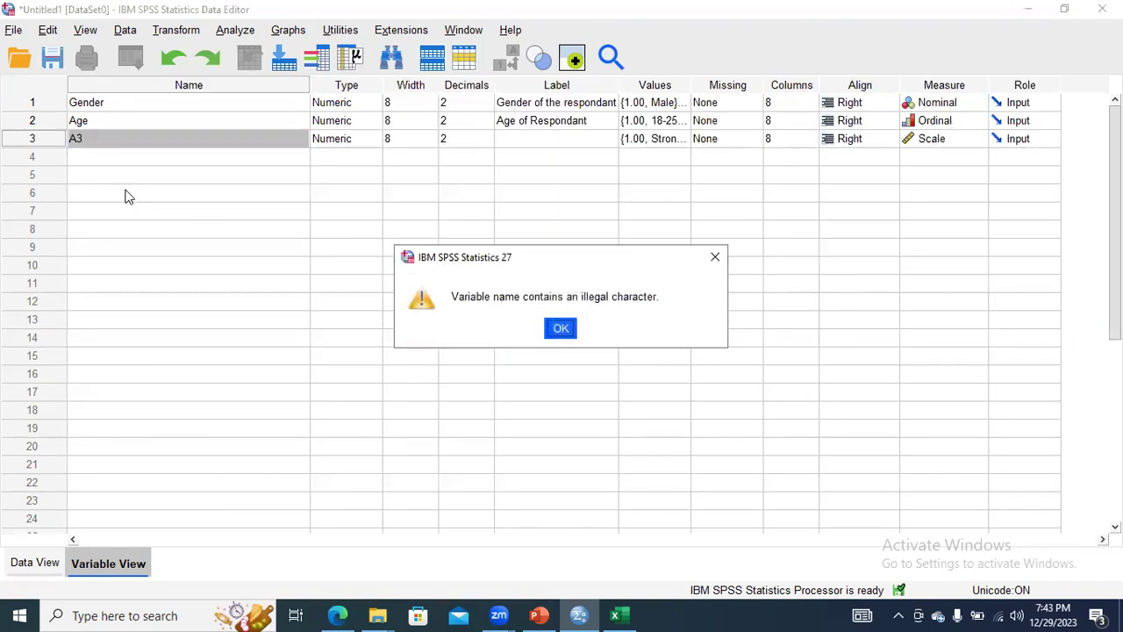
{"action": "left_click", "coordinate": [564, 333]}
{"action": "left_click", "coordinate": [213, 209]}
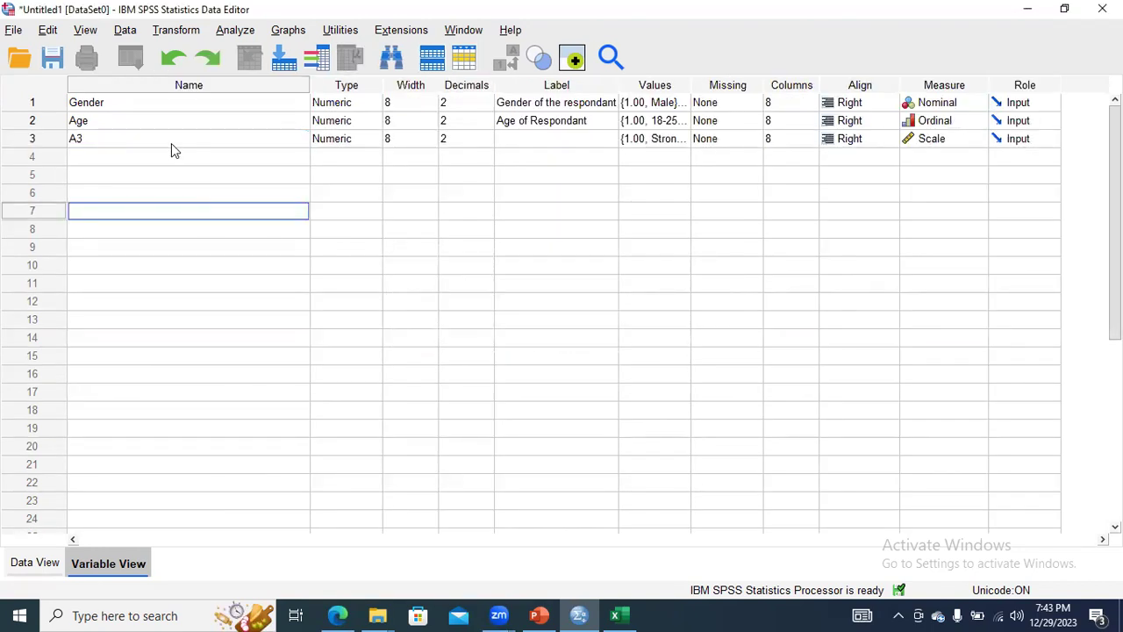
Delete the A3 variable in row 3 of the SPSS variable list.
{"action": "left_click", "coordinate": [55, 140]}
{"action": "right_click", "coordinate": [55, 141]}
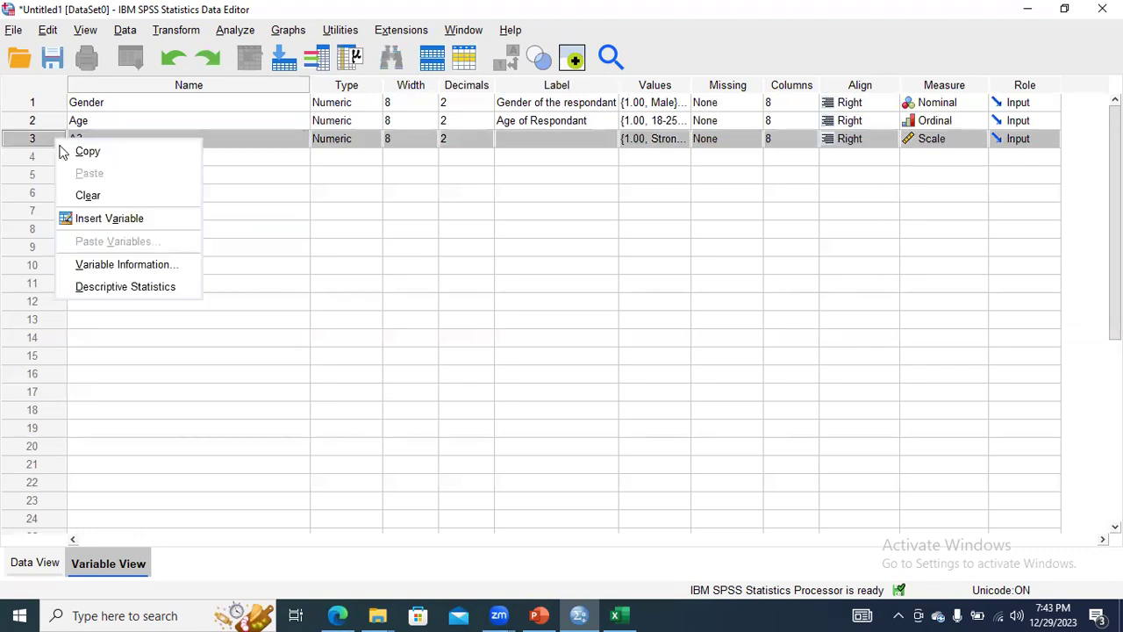
{"action": "left_click", "coordinate": [93, 193]}
Try to paste the copied headings into the Name cells of rows 3 to 6, and undo the paste.
{"action": "left_click", "coordinate": [102, 157]}
{"action": "left_click_drag", "start_coordinate": [103, 136], "coordinate": [106, 186]}
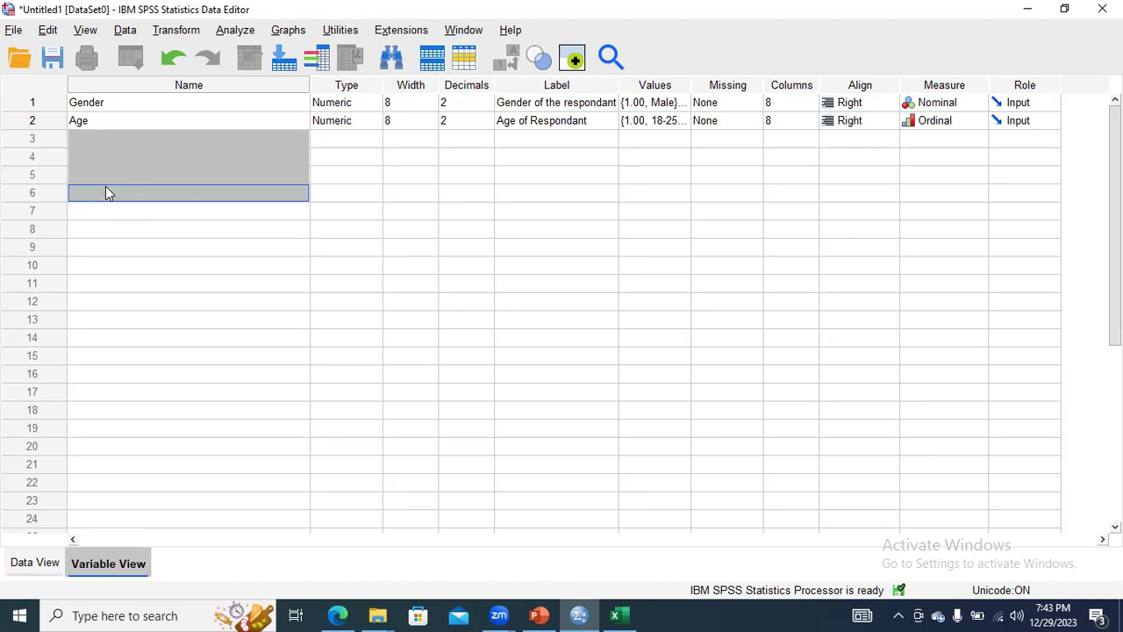
{"action": "right_click", "coordinate": [106, 186]}
{"action": "left_click", "coordinate": [125, 223]}
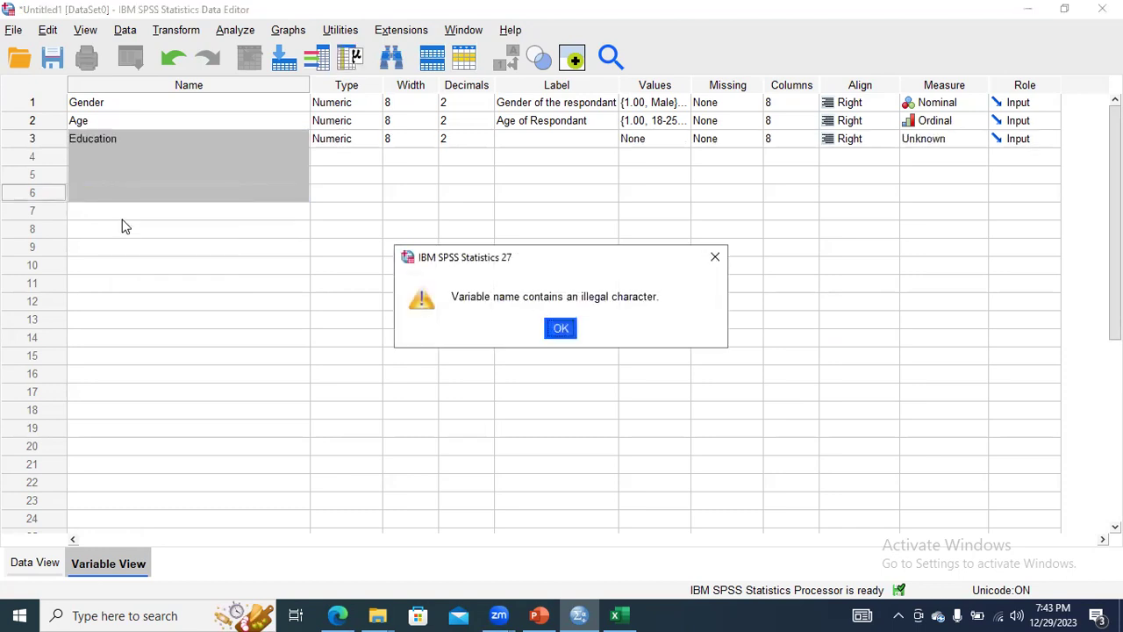
{"action": "left_click", "coordinate": [715, 266]}
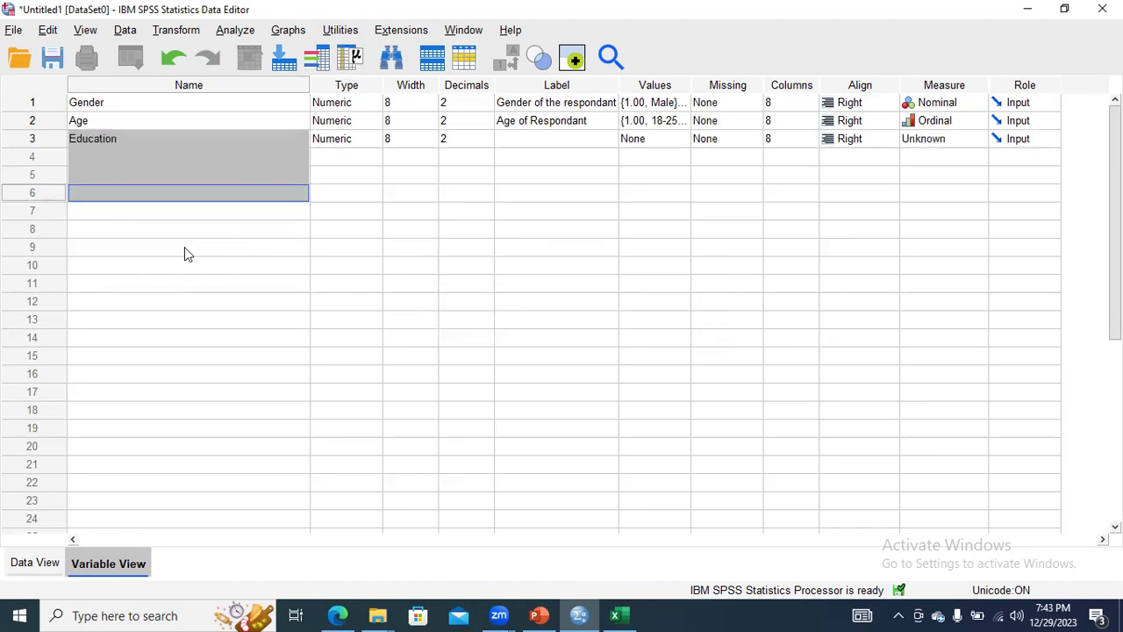
{"action": "key", "text": "ctrl+z"}
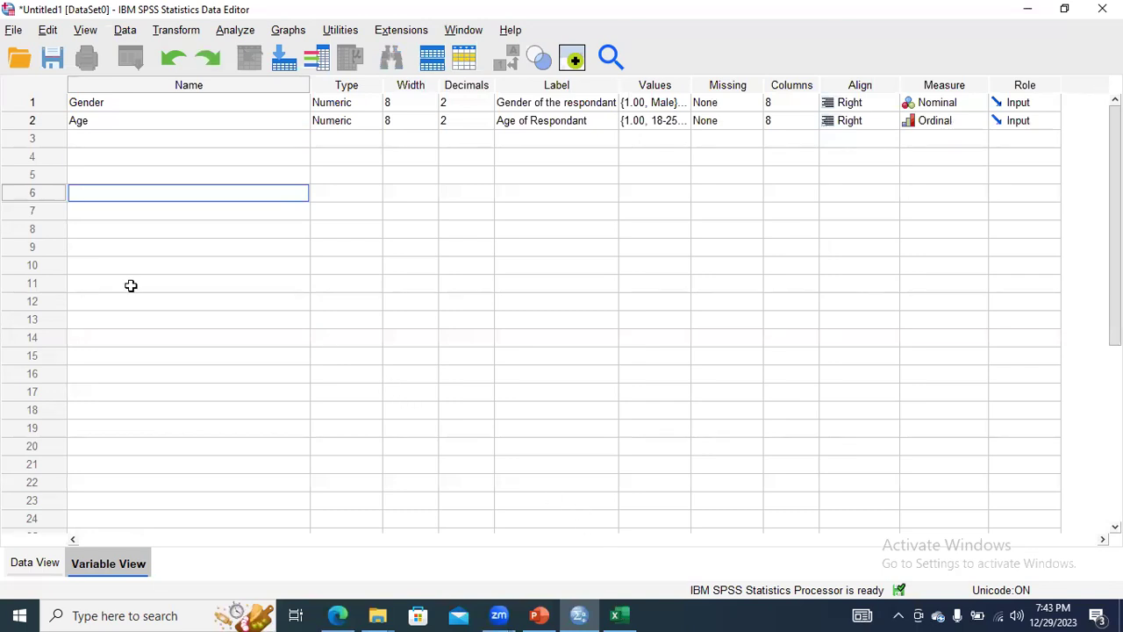
Check the copied Education heading in Excel, and try to paste it into the Name cell of row 3 in SPSS.
{"action": "key", "text": "alt+Tab"}
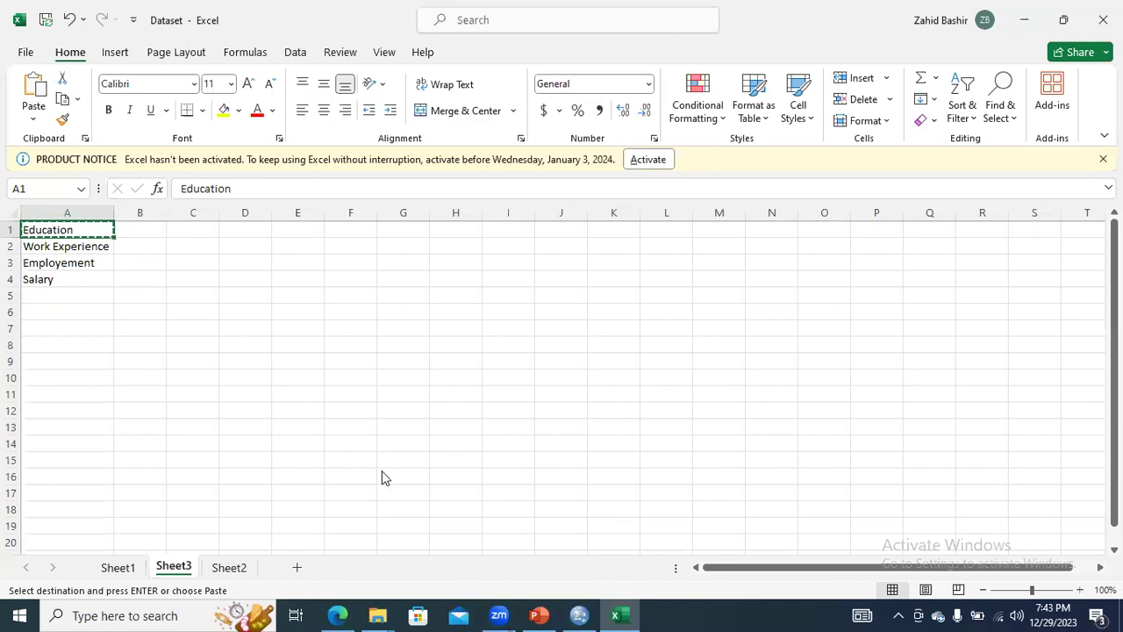
{"action": "key", "text": "alt+Tab"}
{"action": "double_click", "coordinate": [114, 135]}
{"action": "key", "text": "ctrl+v"}
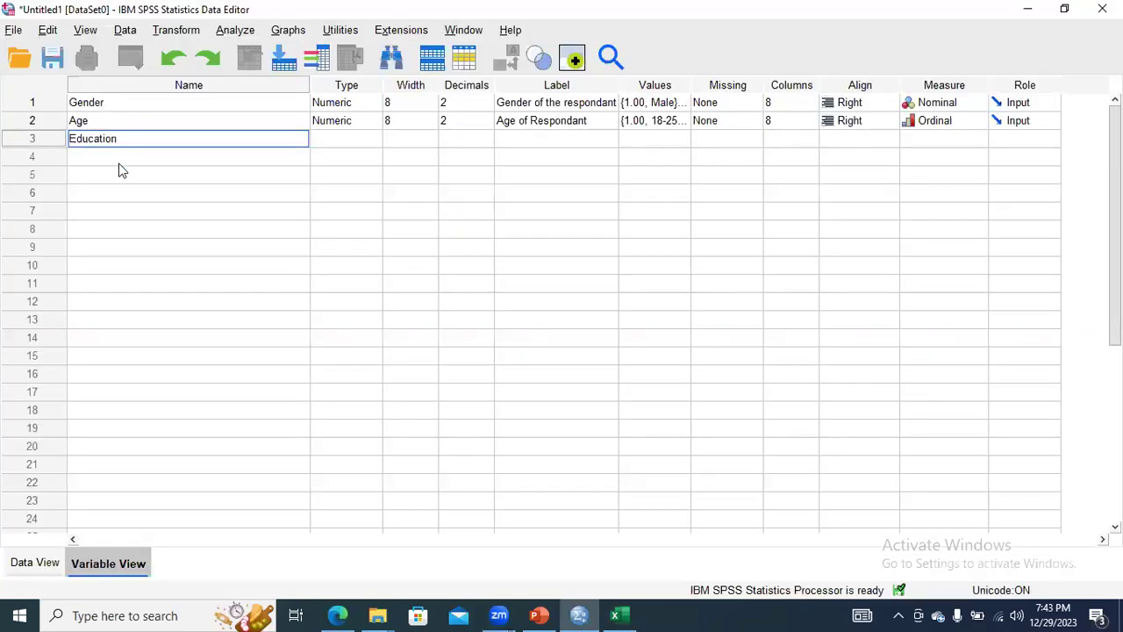
{"action": "left_click", "coordinate": [121, 156]}
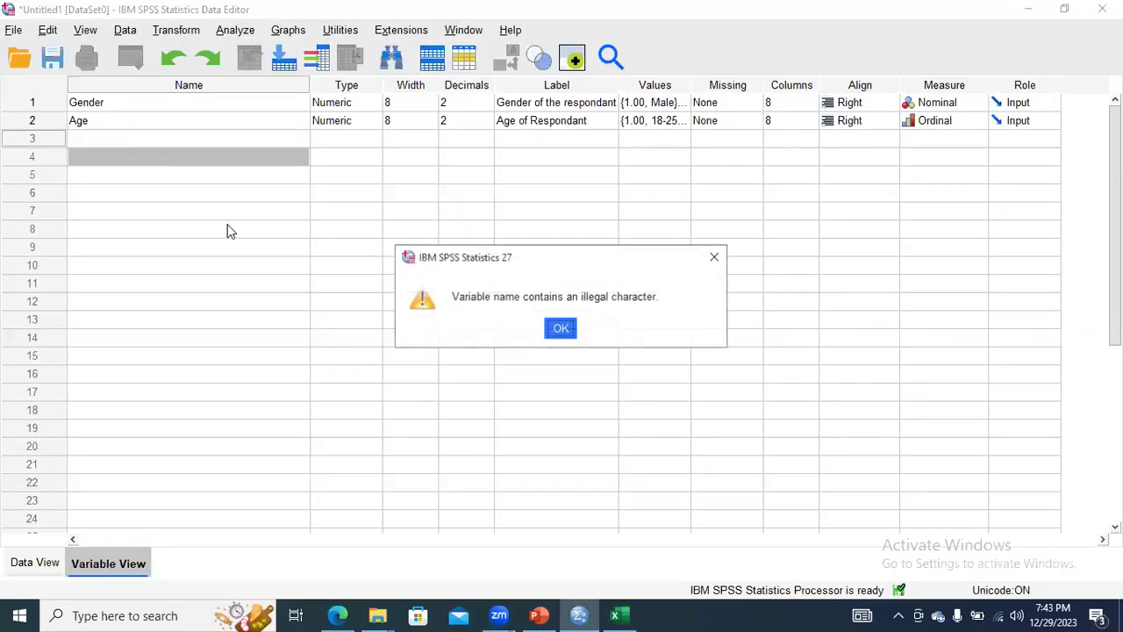
{"action": "left_click", "coordinate": [717, 258]}
Name the variable in row 3 Eduction and the one in row 4 Work_Experiance, checking the heading list in Excel.
{"action": "left_click", "coordinate": [148, 141]}
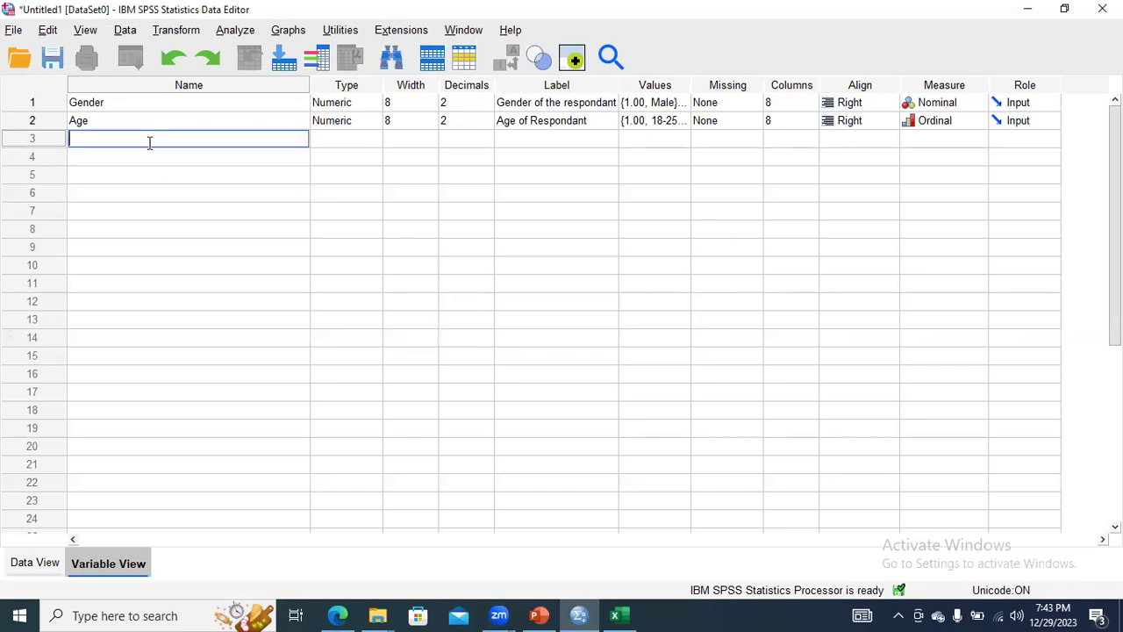
{"action": "type", "text": "Eduction"}
{"action": "left_click", "coordinate": [170, 156]}
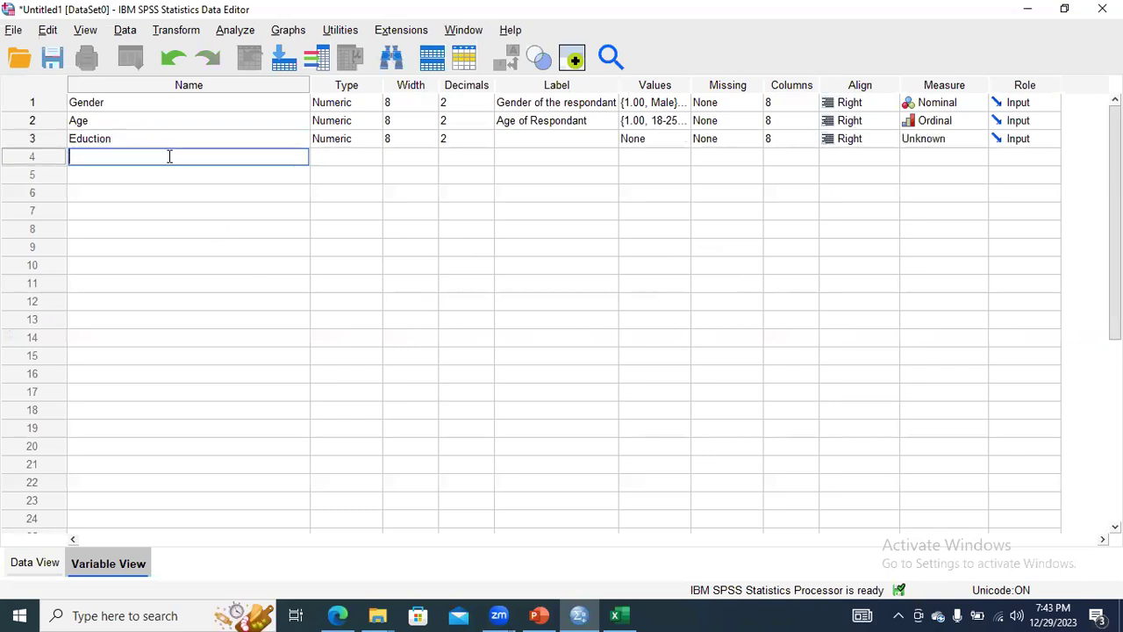
{"action": "left_click", "coordinate": [620, 615]}
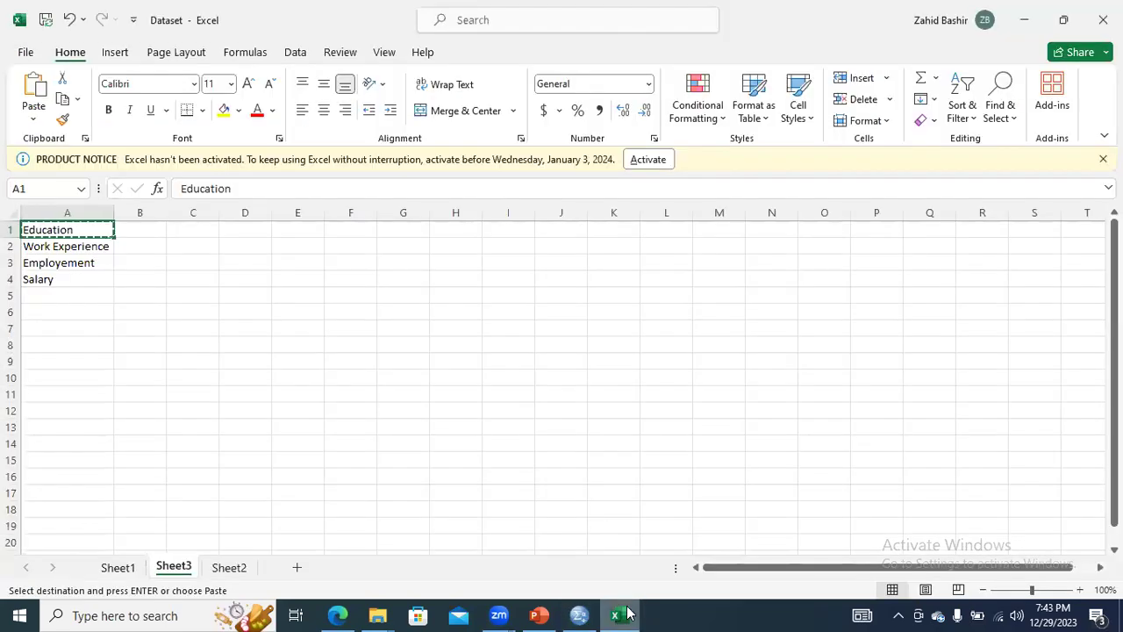
{"action": "left_click", "coordinate": [626, 606]}
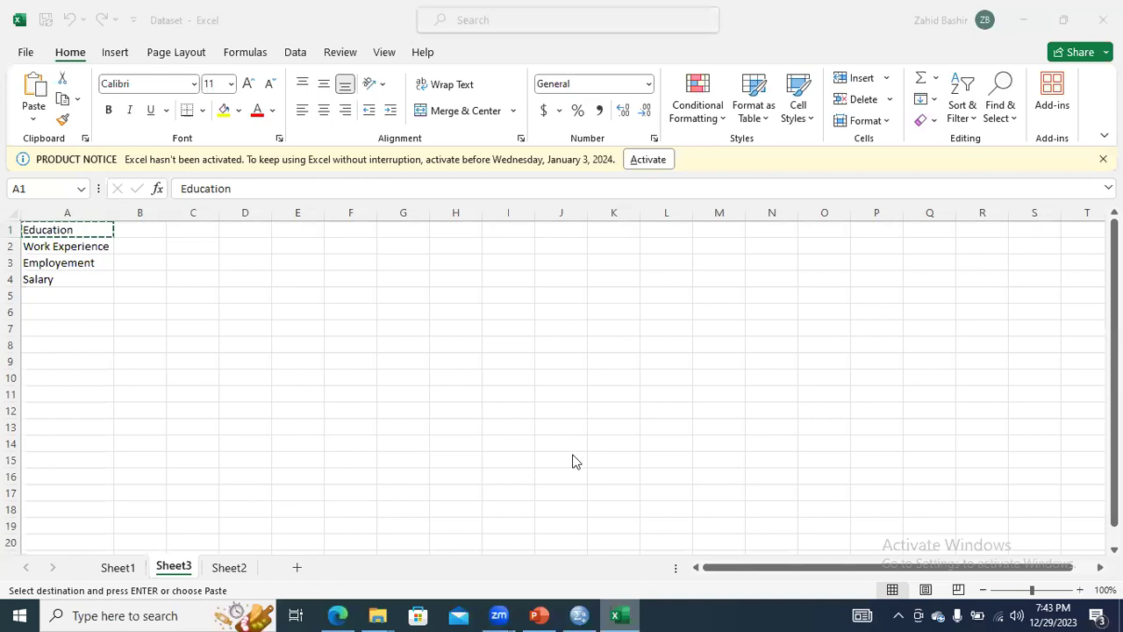
{"action": "type", "text": "Work"}
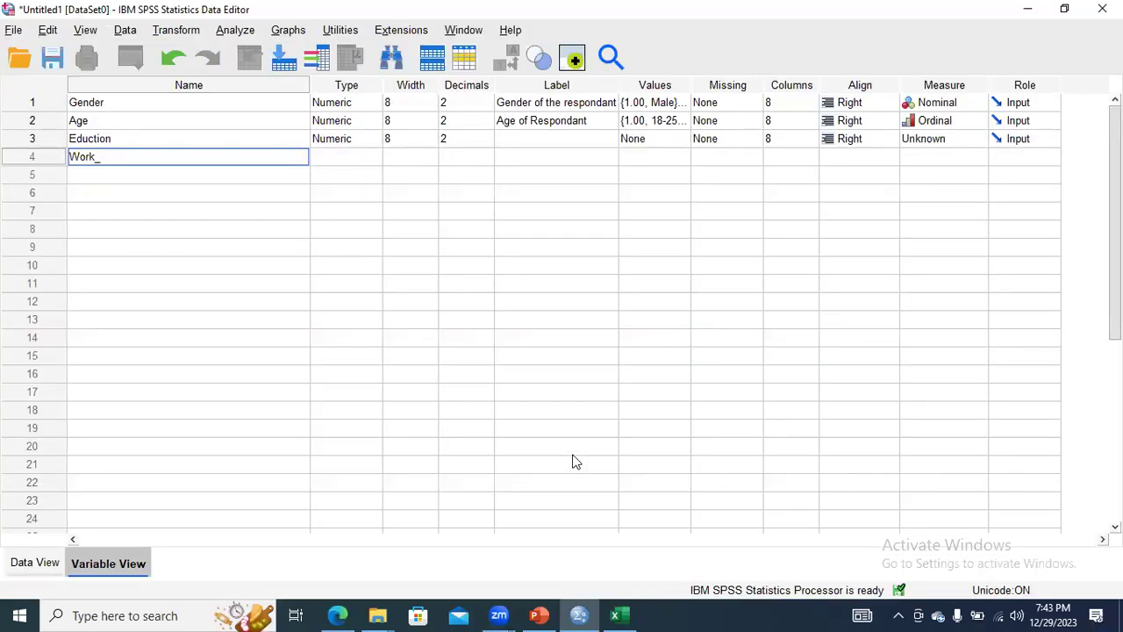
{"action": "type", "text": "_Experiance"}
{"action": "left_click", "coordinate": [132, 175]}
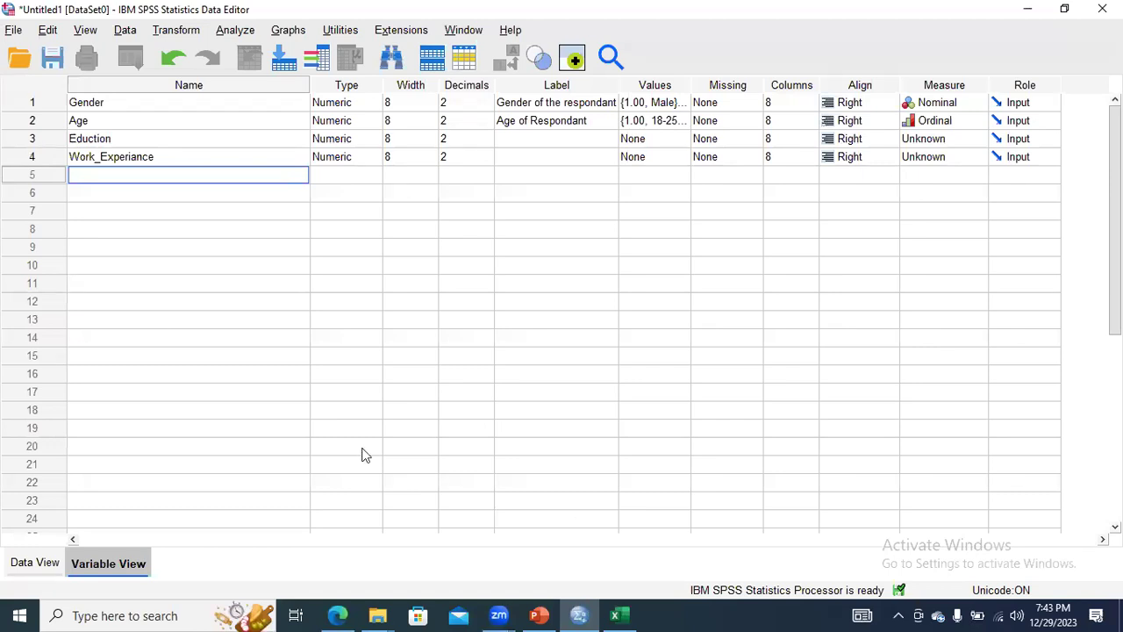
Name the variable in row 5 Employement and the one in row 6 Salary.
{"action": "type", "text": "Employement"}
{"action": "left_click", "coordinate": [187, 195]}
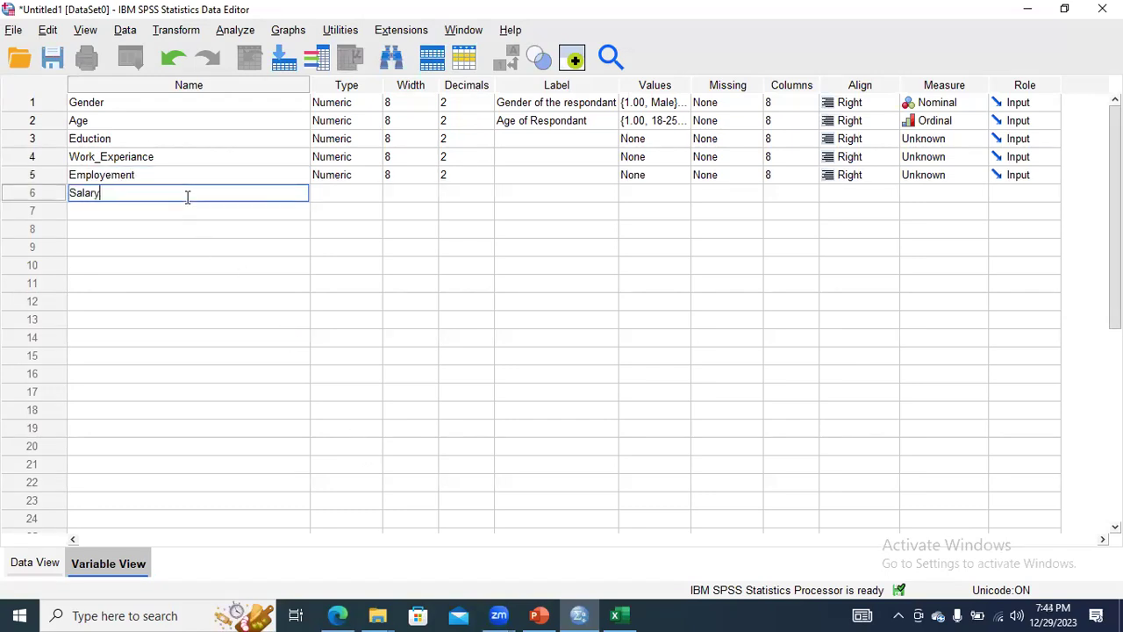
{"action": "left_click", "coordinate": [163, 213]}
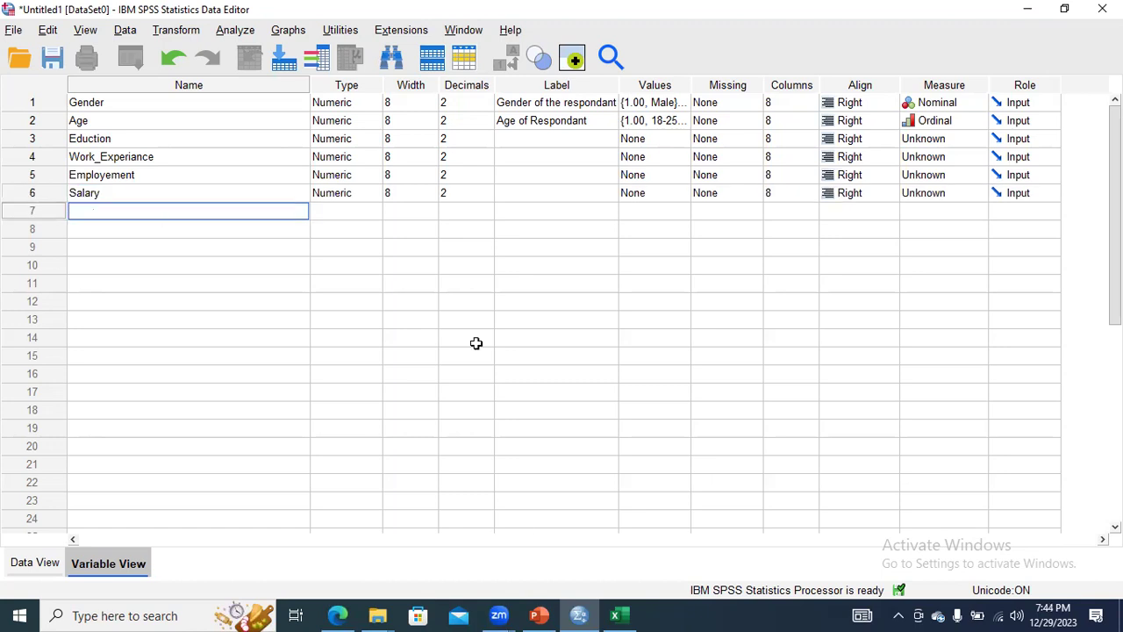
Switch to the Excel dataset and copy the item headings MB1 through CBSMI4 in row 1 of Sheet1, from column G to AQ.
{"action": "key", "text": "alt+Tab"}
{"action": "left_click_drag", "start_coordinate": [447, 230], "coordinate": [611, 220]}
{"action": "left_click_drag", "start_coordinate": [785, 227], "coordinate": [1003, 233]}
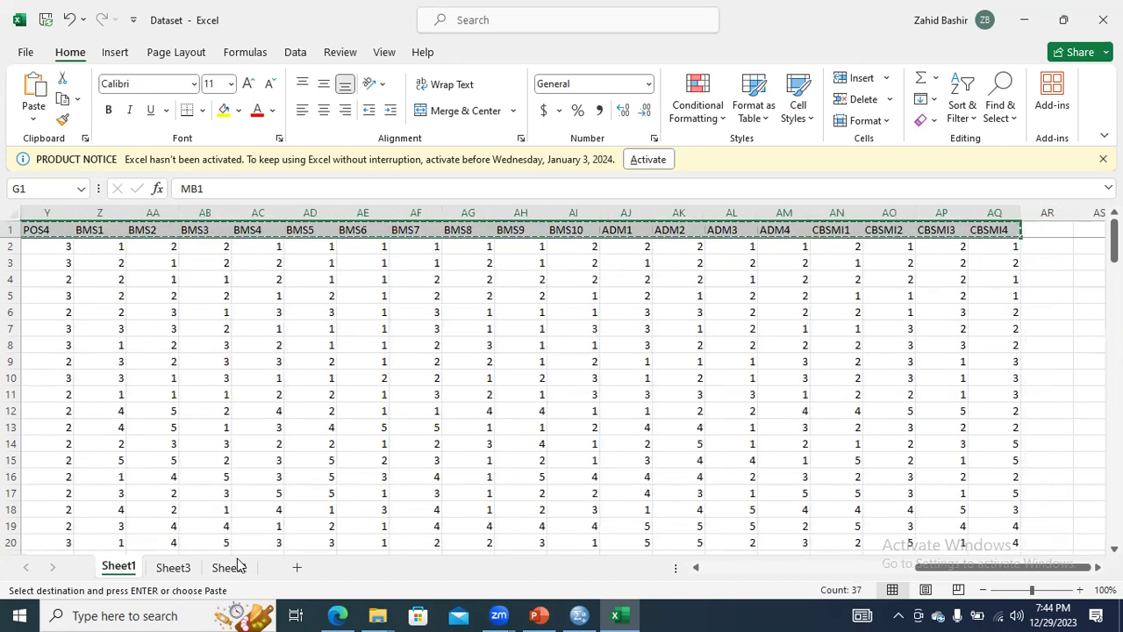
Paste the headings transposed into A1 of a new sheet, and copy the resulting list A1:A37.
{"action": "left_click", "coordinate": [295, 567]}
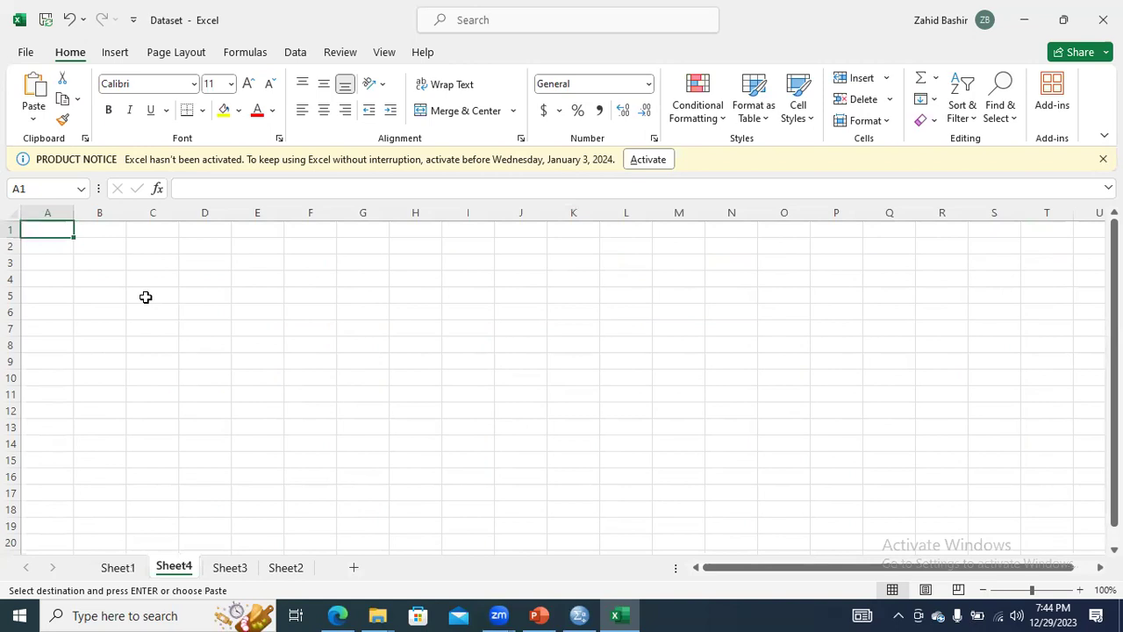
{"action": "right_click", "coordinate": [55, 230]}
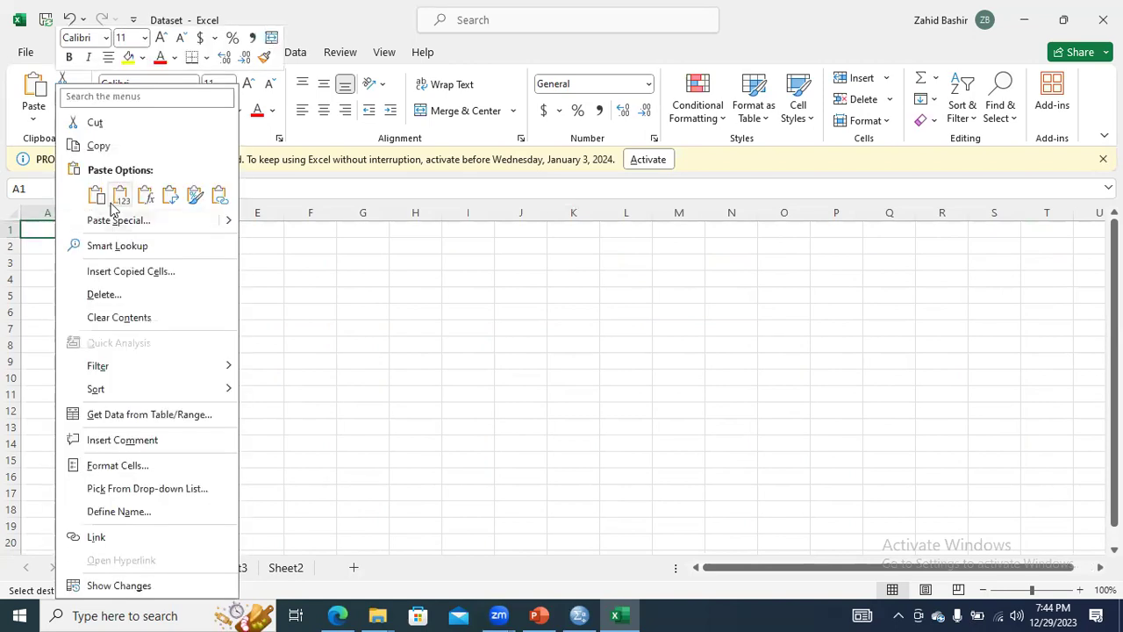
{"action": "left_click", "coordinate": [173, 195]}
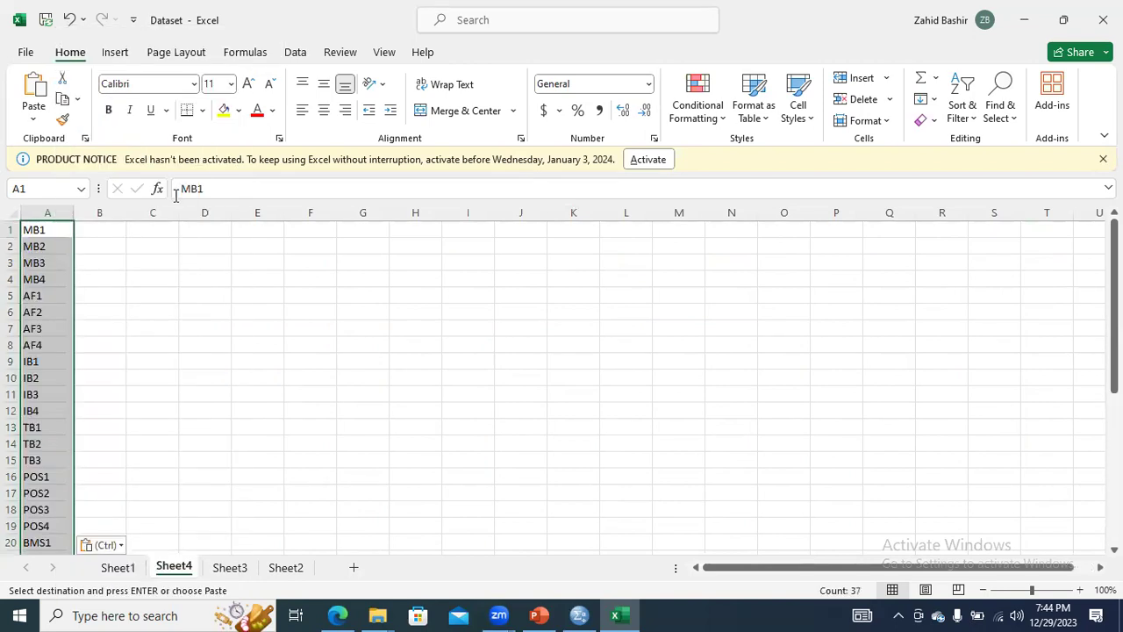
{"action": "left_click", "coordinate": [105, 273]}
{"action": "left_click_drag", "start_coordinate": [56, 230], "coordinate": [44, 526]}
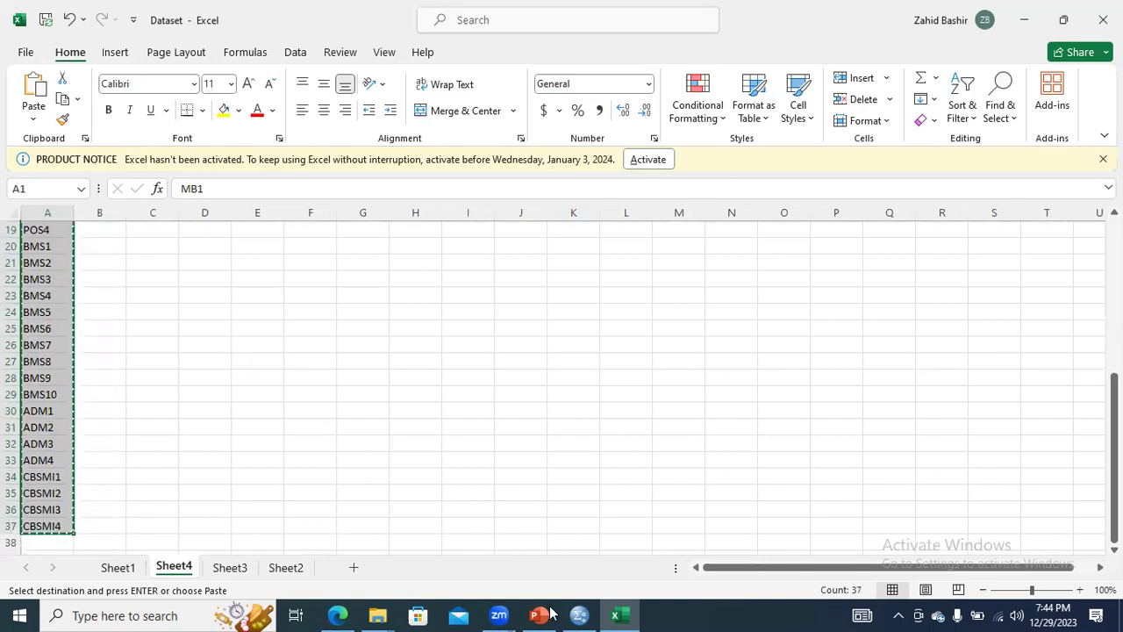
Switch to SPSS, try to paste the copied list into the Name cell of row 7, and undo it.
{"action": "left_click", "coordinate": [576, 615]}
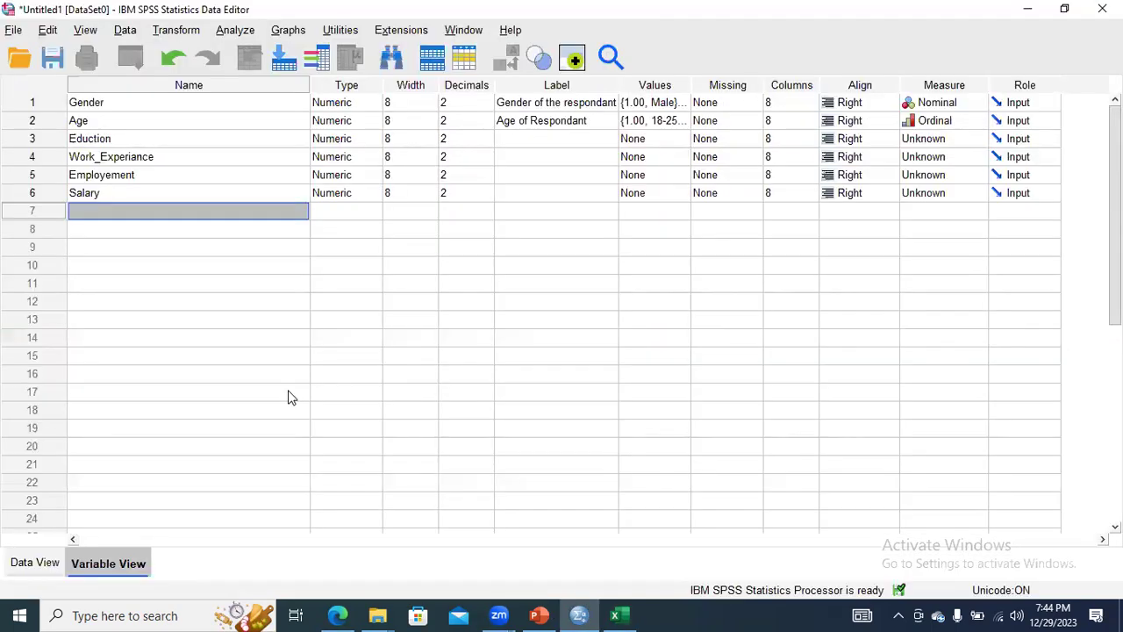
{"action": "left_click", "coordinate": [143, 209]}
{"action": "key", "text": "ctrl+v"}
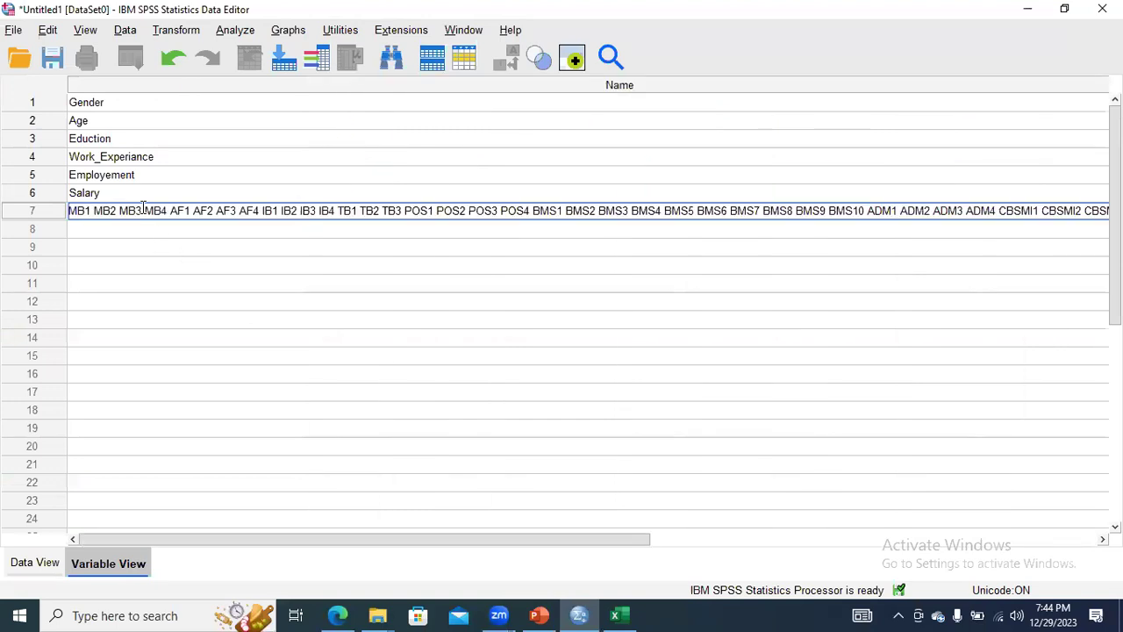
{"action": "key", "text": "ctrl+z"}
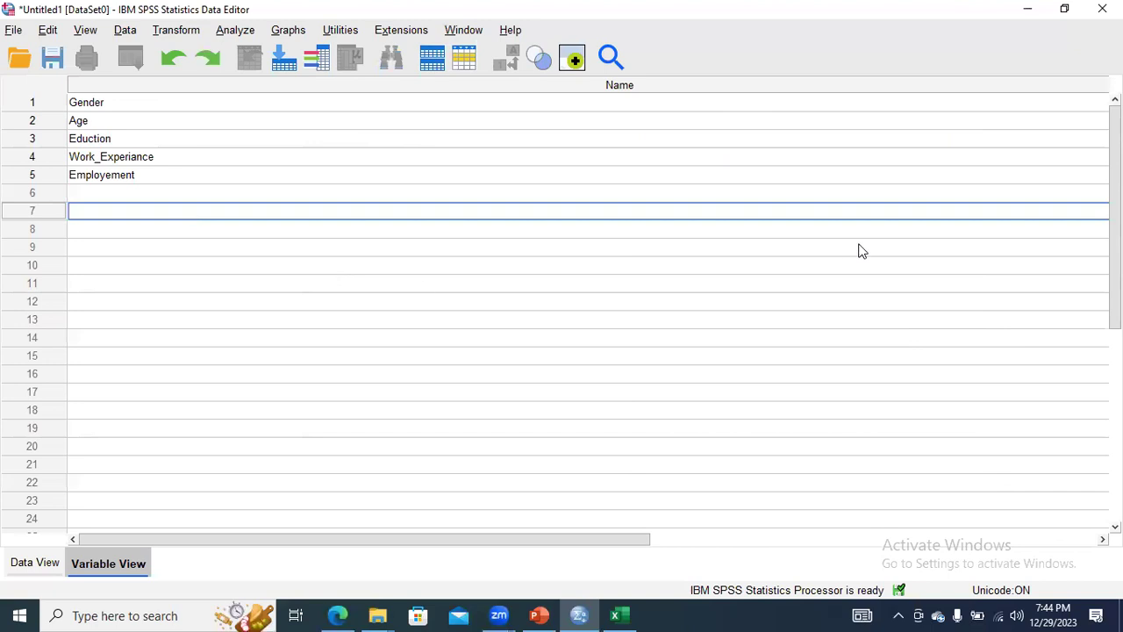
Undo the variable names entered in rows 3 to 5 and narrow the Name column to fit beside the other columns.
{"action": "left_click_drag", "start_coordinate": [645, 537], "coordinate": [736, 552]}
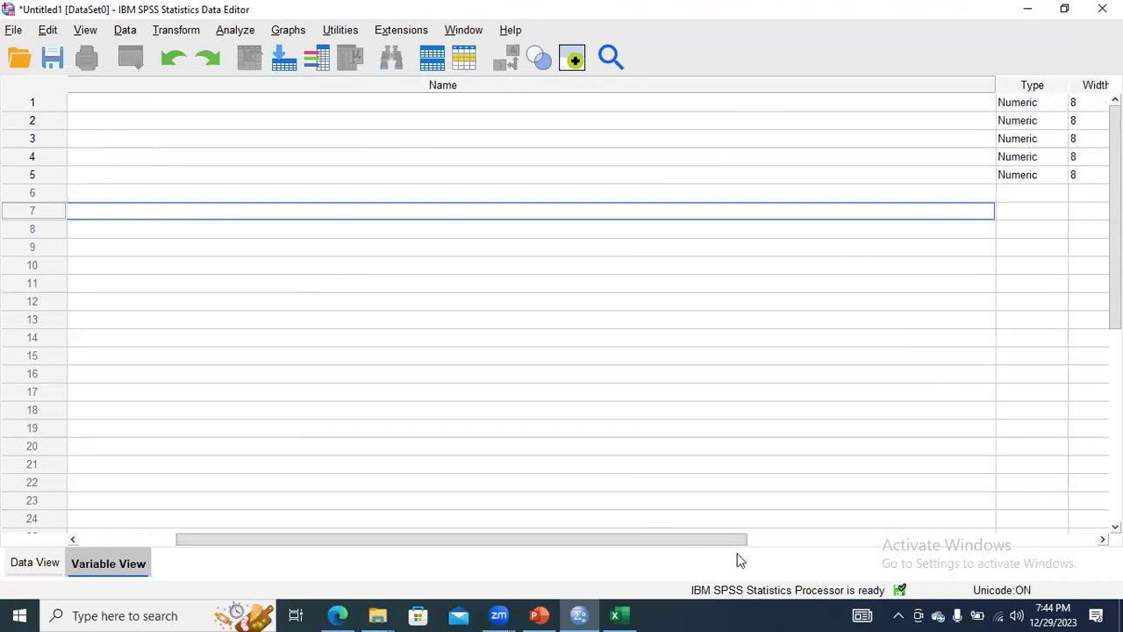
{"action": "left_click", "coordinate": [993, 85]}
{"action": "left_click", "coordinate": [762, 281]}
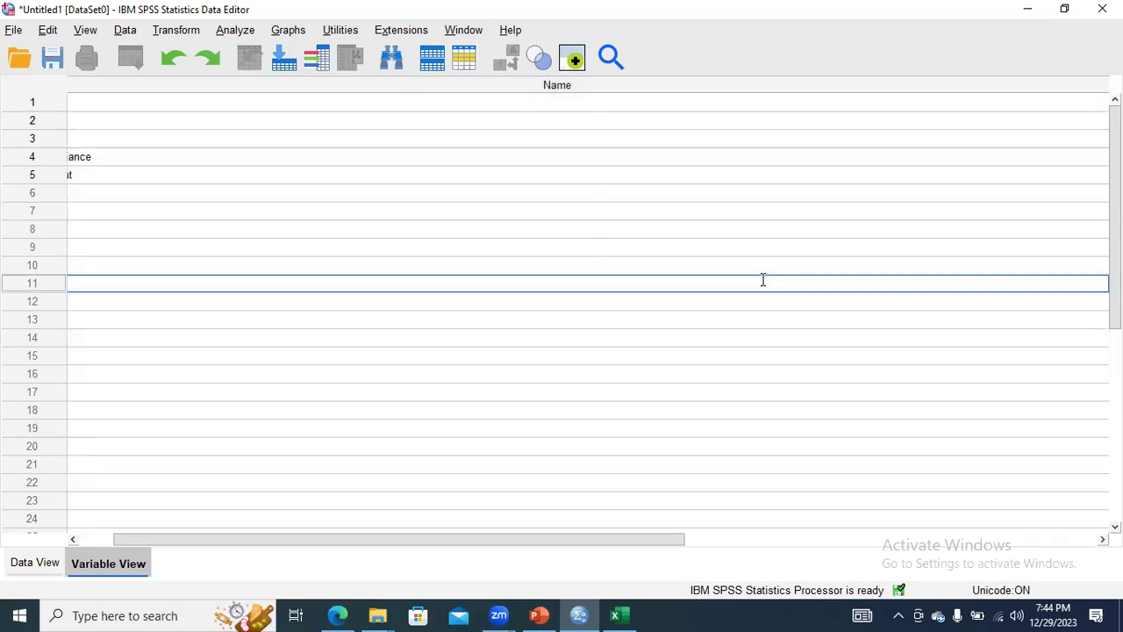
{"action": "key", "text": "Up"}
{"action": "key", "text": "Up"}
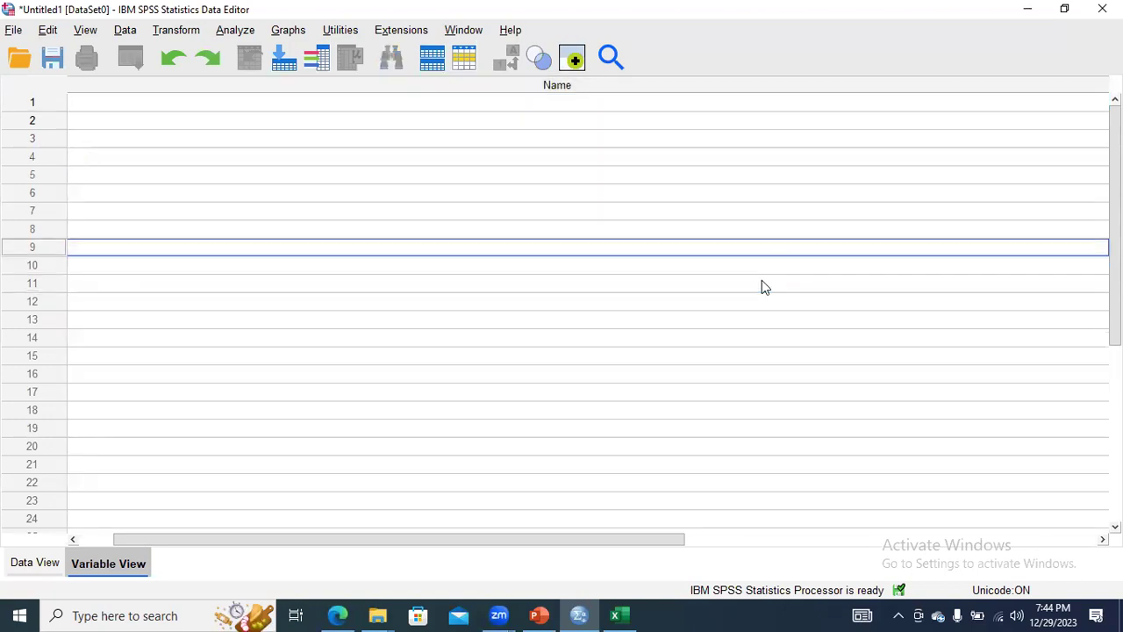
{"action": "left_click_drag", "start_coordinate": [573, 540], "coordinate": [781, 533]}
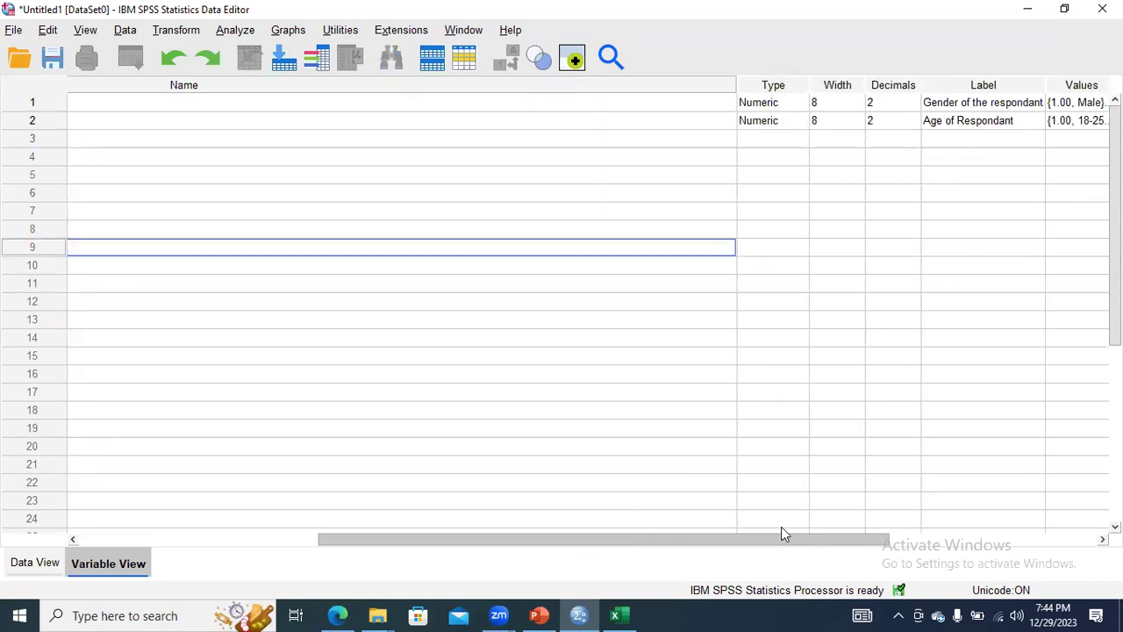
{"action": "left_click_drag", "start_coordinate": [735, 84], "coordinate": [167, 84]}
Select the Name cells of rows 3 to 40 and paste the copied item headings MB1 through CBSMI4 as variable names.
{"action": "left_click", "coordinate": [98, 136]}
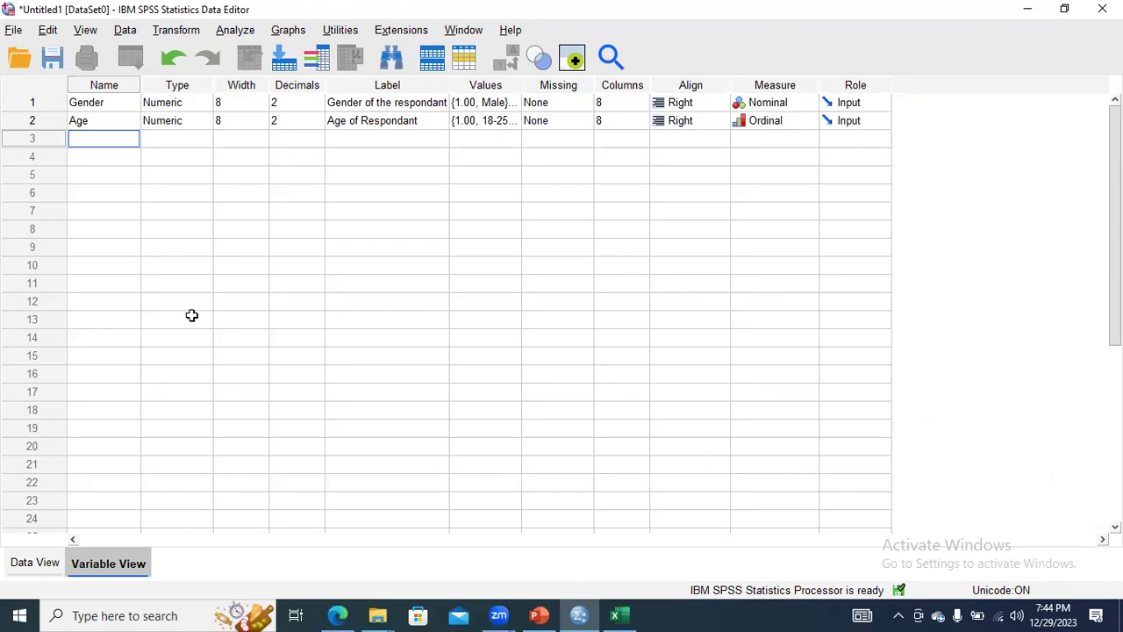
{"action": "key", "text": "alt+Tab"}
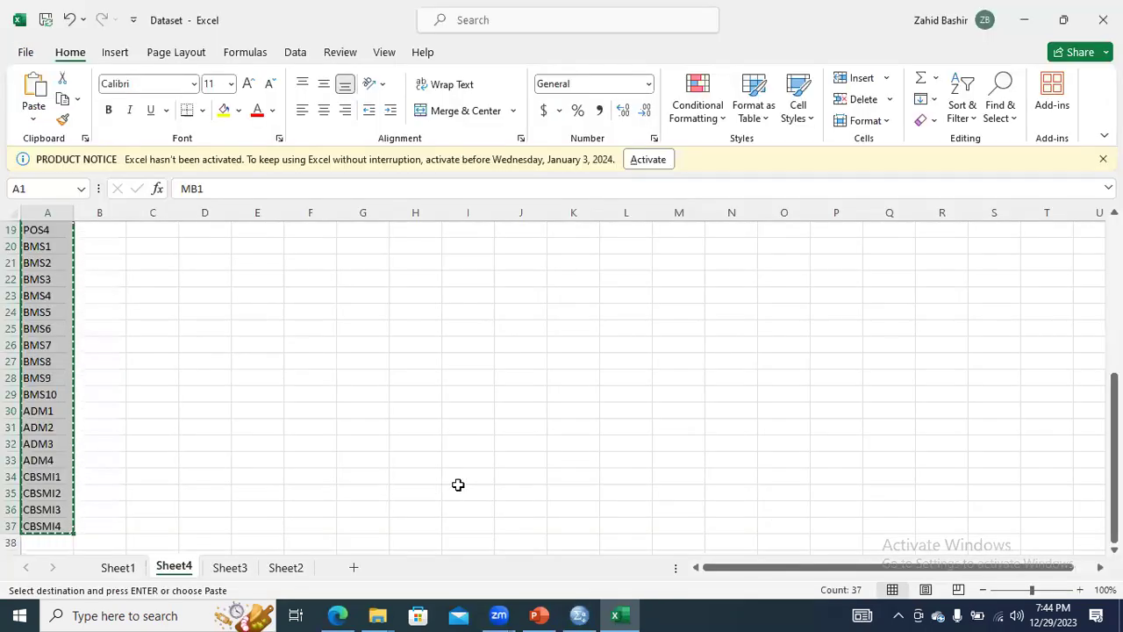
{"action": "left_click", "coordinate": [593, 612]}
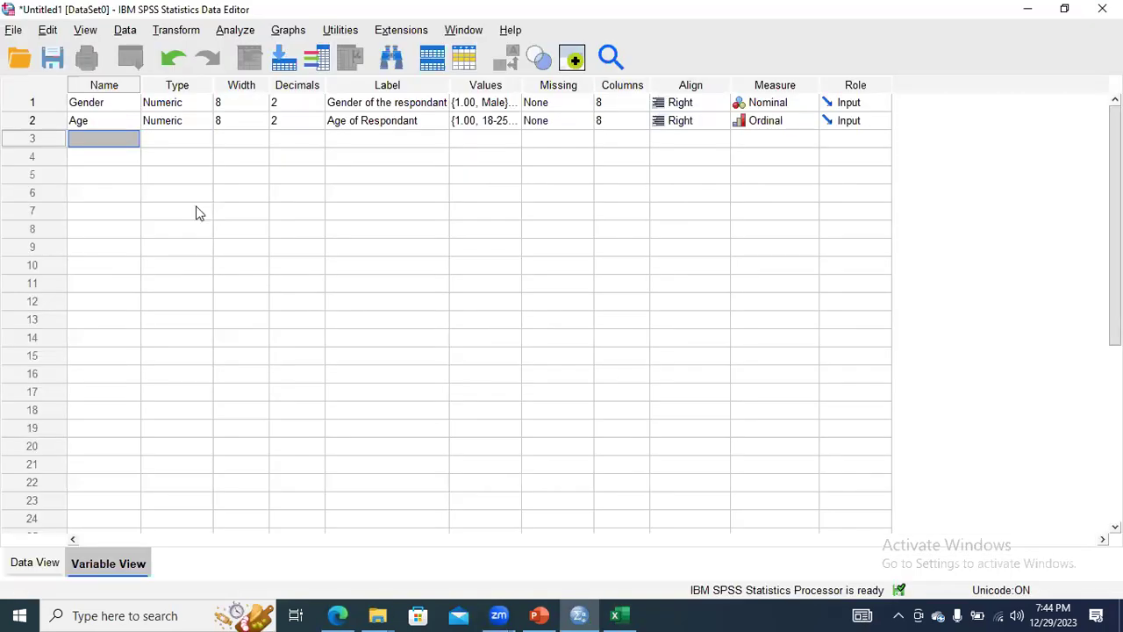
{"action": "key", "text": "shift+Down"}
{"action": "key", "text": "shift+Down"}
{"action": "key", "text": "shift+Down"}
{"action": "key", "text": "shift+Down"}
{"action": "key", "text": "shift+Down"}
{"action": "key", "text": "shift+Down"}
{"action": "key", "text": "shift+Down"}
{"action": "key", "text": "shift+Down"}
{"action": "key", "text": "shift+Down"}
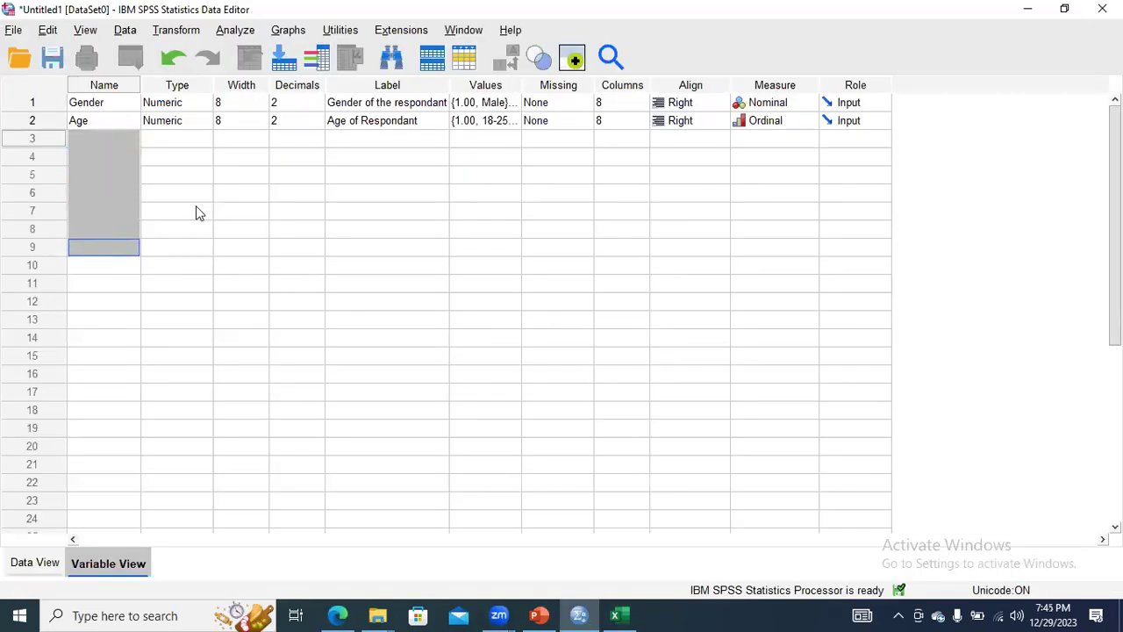
{"action": "key", "text": "shift+Down"}
{"action": "key", "text": "shift+Down"}
{"action": "key", "text": "shift+Down"}
{"action": "key", "text": "shift+Down"}
{"action": "key", "text": "shift+Down"}
{"action": "key", "text": "shift+Down"}
{"action": "key", "text": "shift+Down"}
{"action": "key", "text": "shift+Down"}
{"action": "key", "text": "shift+Down"}
{"action": "key", "text": "shift+Down"}
{"action": "key", "text": "shift+Down"}
{"action": "key", "text": "shift+Down"}
{"action": "key", "text": "shift+Down"}
{"action": "key", "text": "shift+Down"}
{"action": "key", "text": "shift+Down"}
{"action": "key", "text": "shift+Down"}
{"action": "key", "text": "shift+Down"}
{"action": "key", "text": "shift+Down"}
{"action": "key", "text": "shift+Down"}
{"action": "key", "text": "shift+Down"}
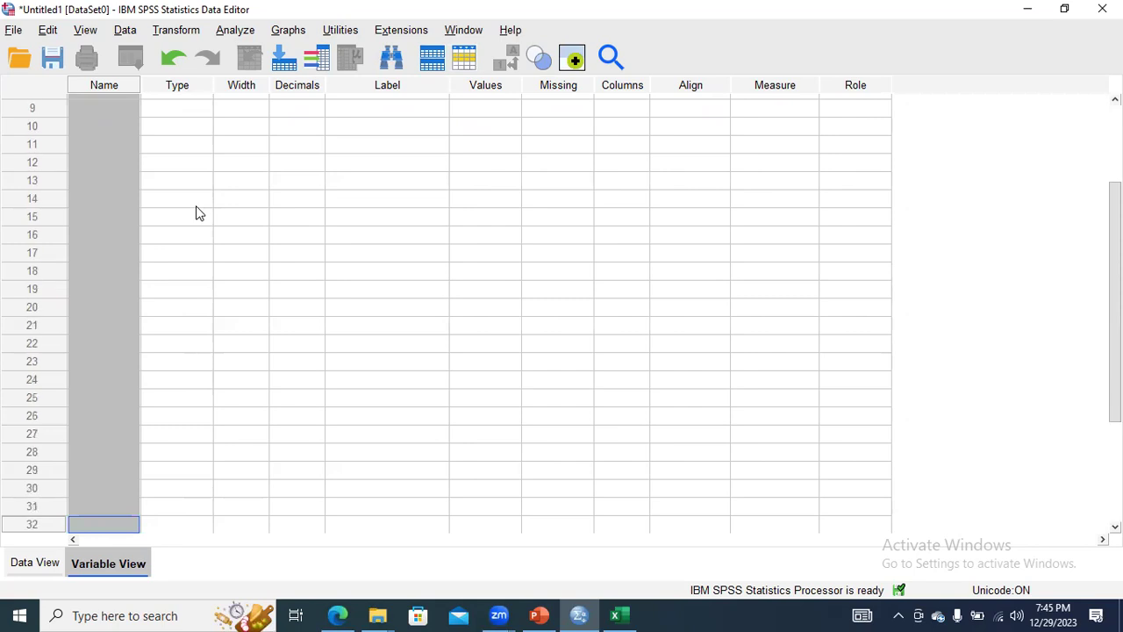
{"action": "key", "text": "shift+Down"}
{"action": "key", "text": "shift+Down"}
{"action": "key", "text": "shift+Down"}
{"action": "key", "text": "shift+Down"}
{"action": "key", "text": "shift+Down"}
{"action": "key", "text": "shift+Down"}
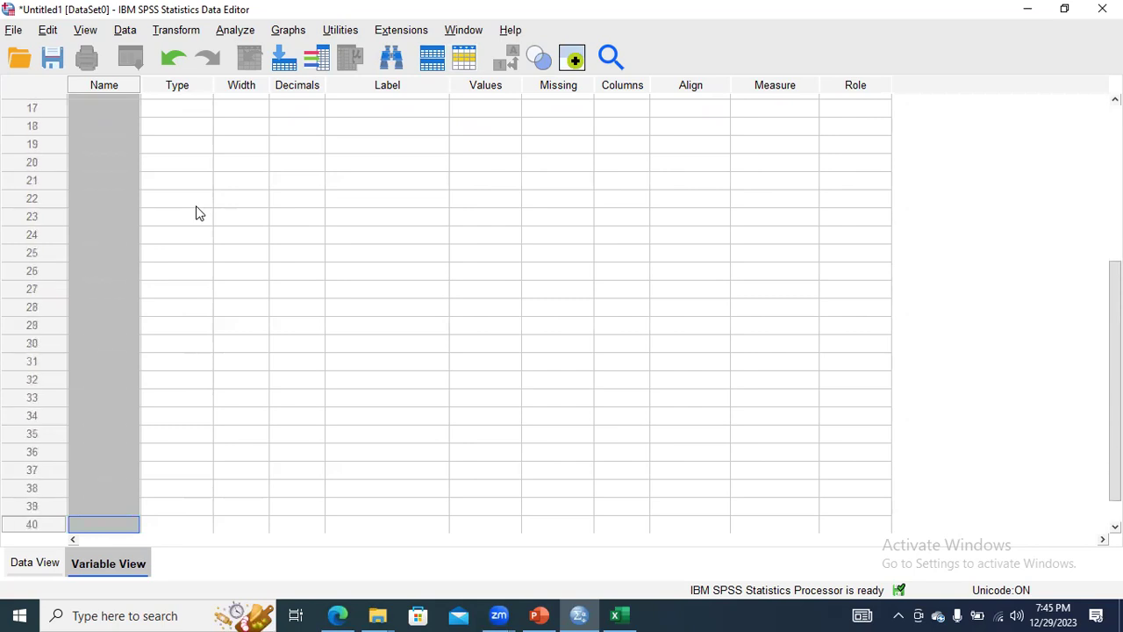
{"action": "key", "text": "ctrl+v"}
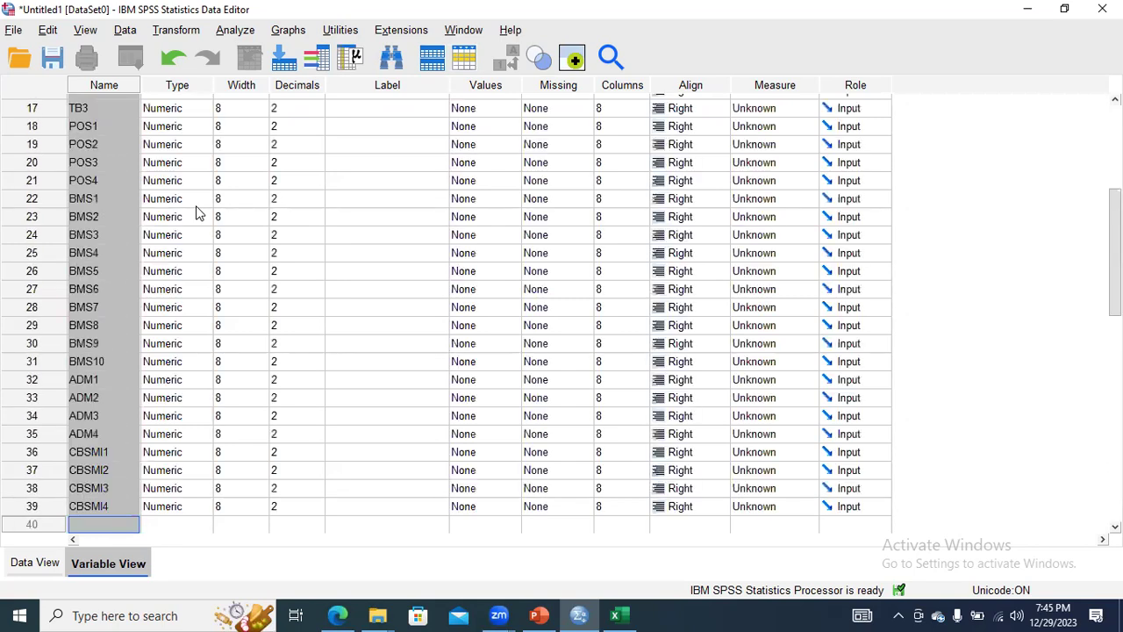
{"action": "scroll", "coordinate": [970, 166], "scroll_direction": "up", "scroll_amount": 5}
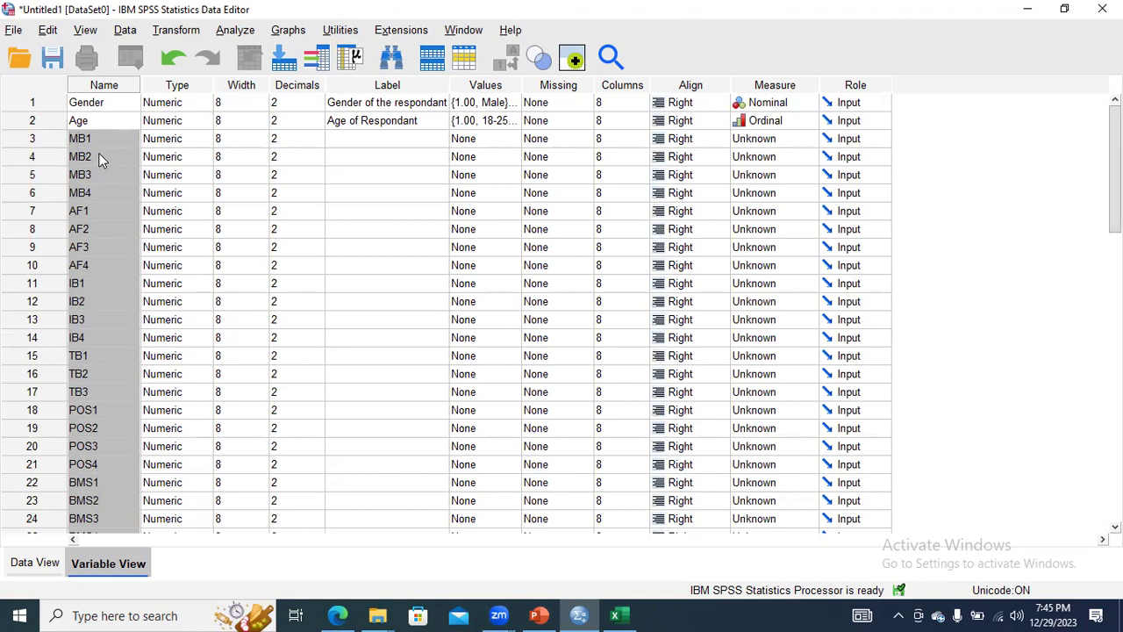
{"action": "left_click", "coordinate": [151, 192]}
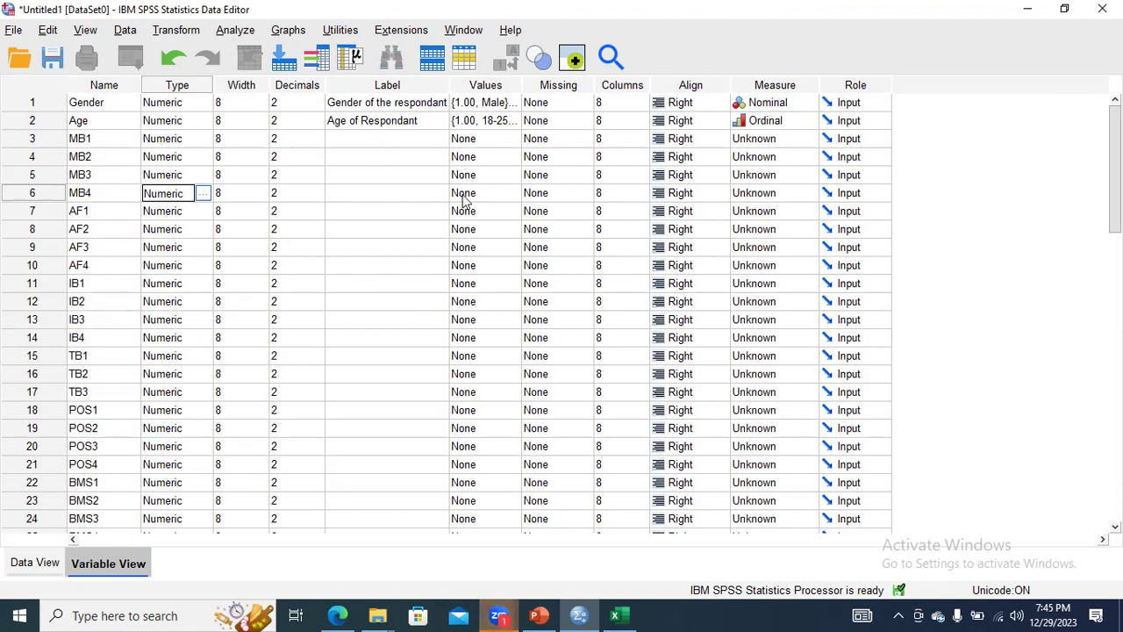
{"action": "left_click", "coordinate": [79, 141]}
{"action": "left_click", "coordinate": [85, 158]}
{"action": "left_click", "coordinate": [86, 190]}
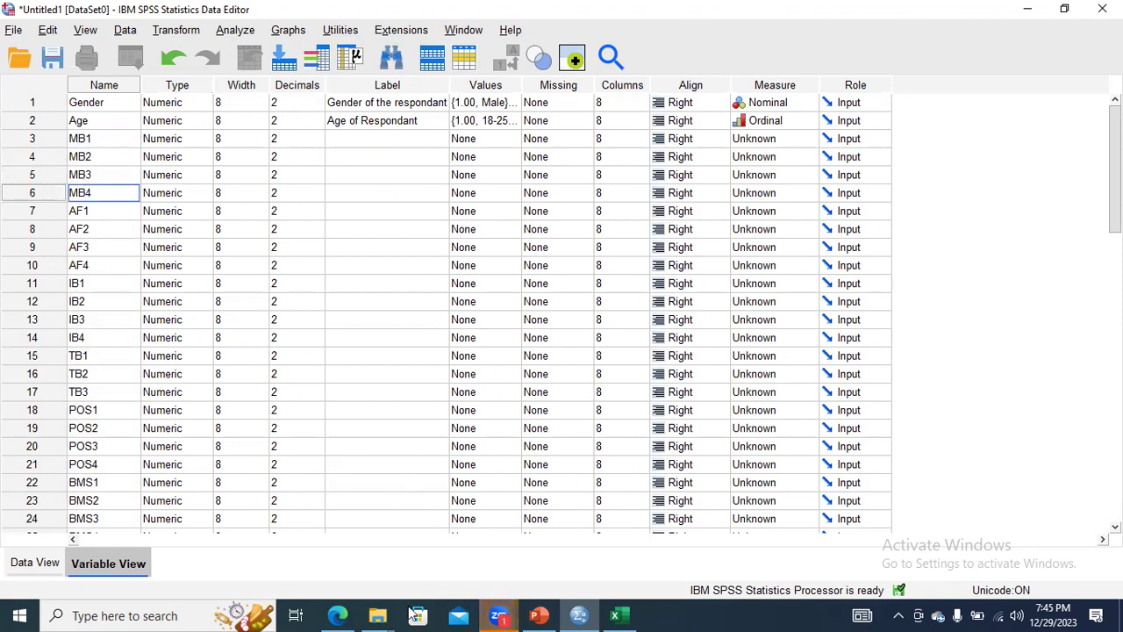
Switch to the browser, close the Questionnaire.pdf tab, and check the Zoom window.
{"action": "left_click", "coordinate": [348, 614]}
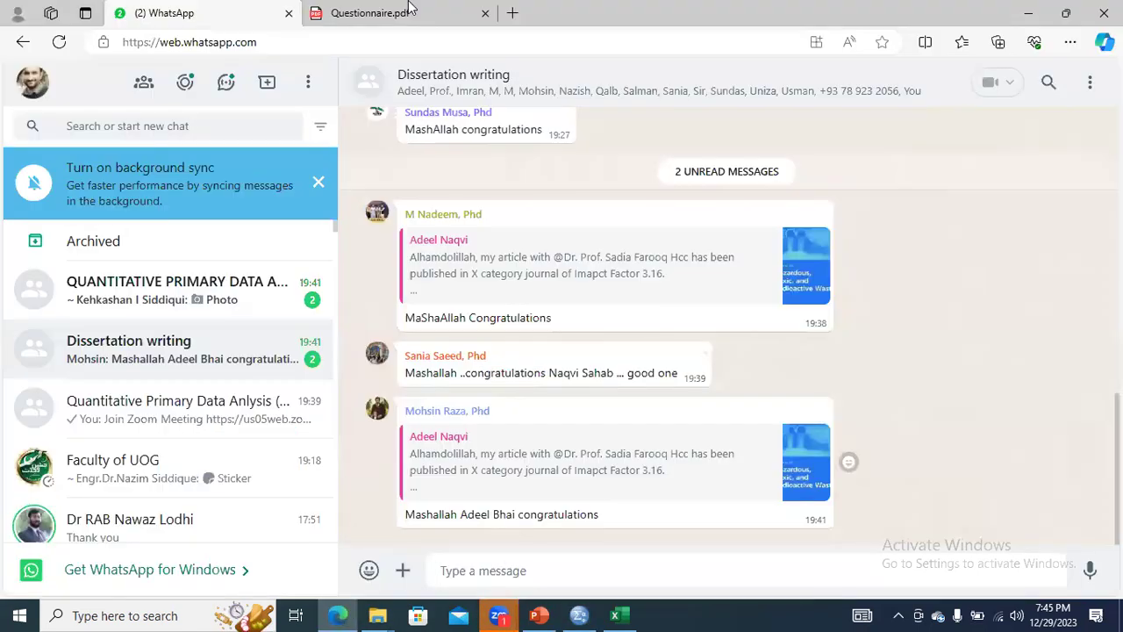
{"action": "left_click", "coordinate": [412, 12]}
{"action": "left_click", "coordinate": [485, 13]}
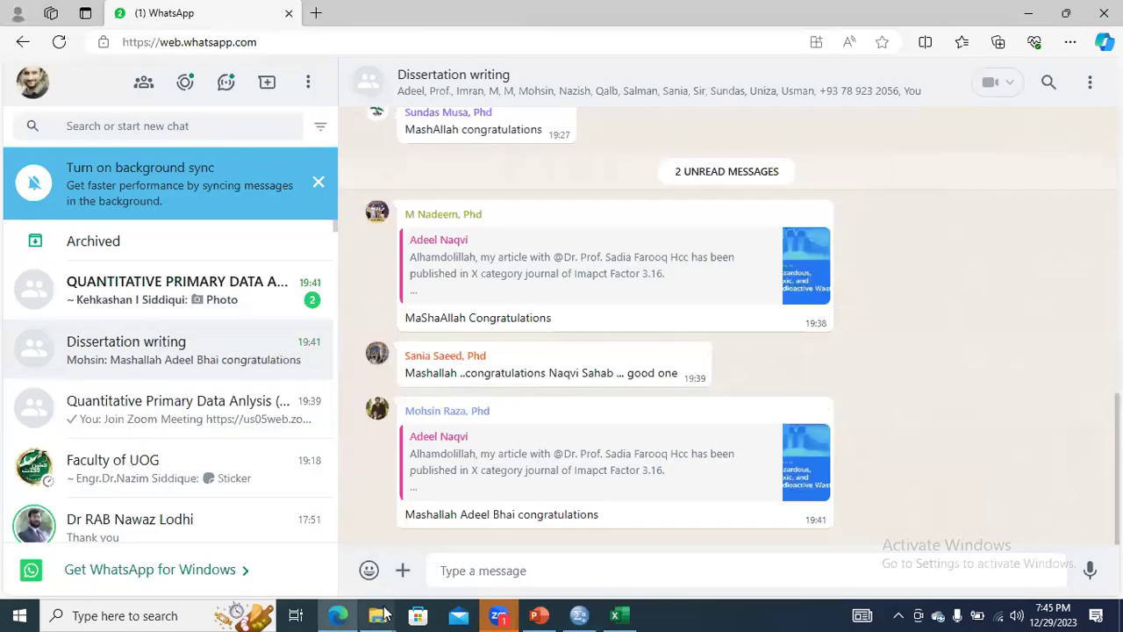
{"action": "left_click", "coordinate": [506, 614]}
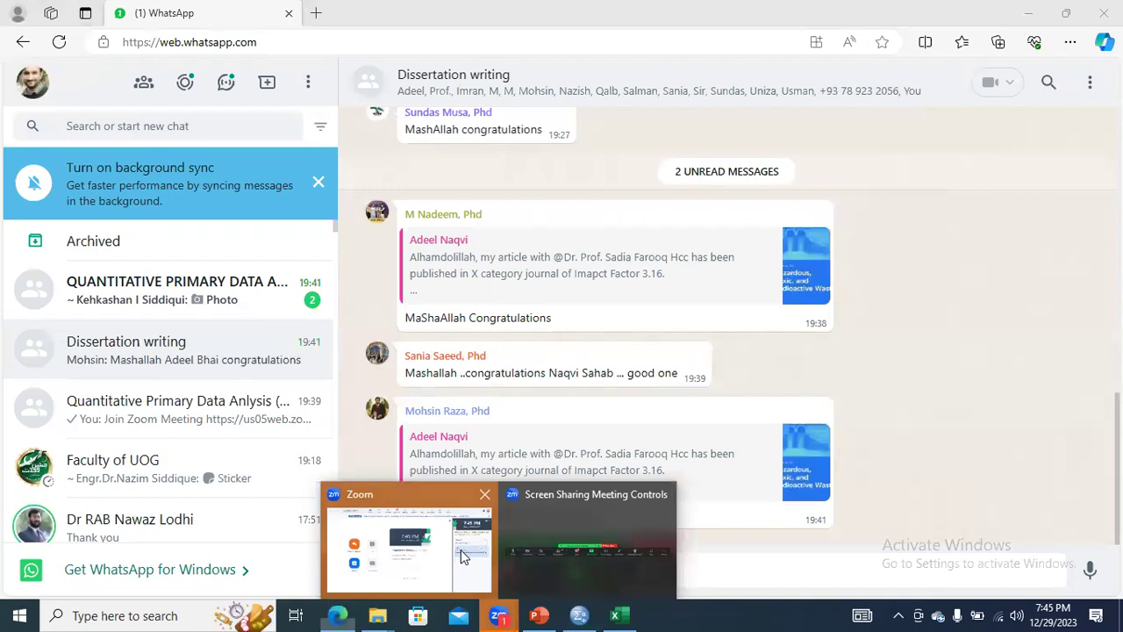
{"action": "left_click", "coordinate": [460, 551]}
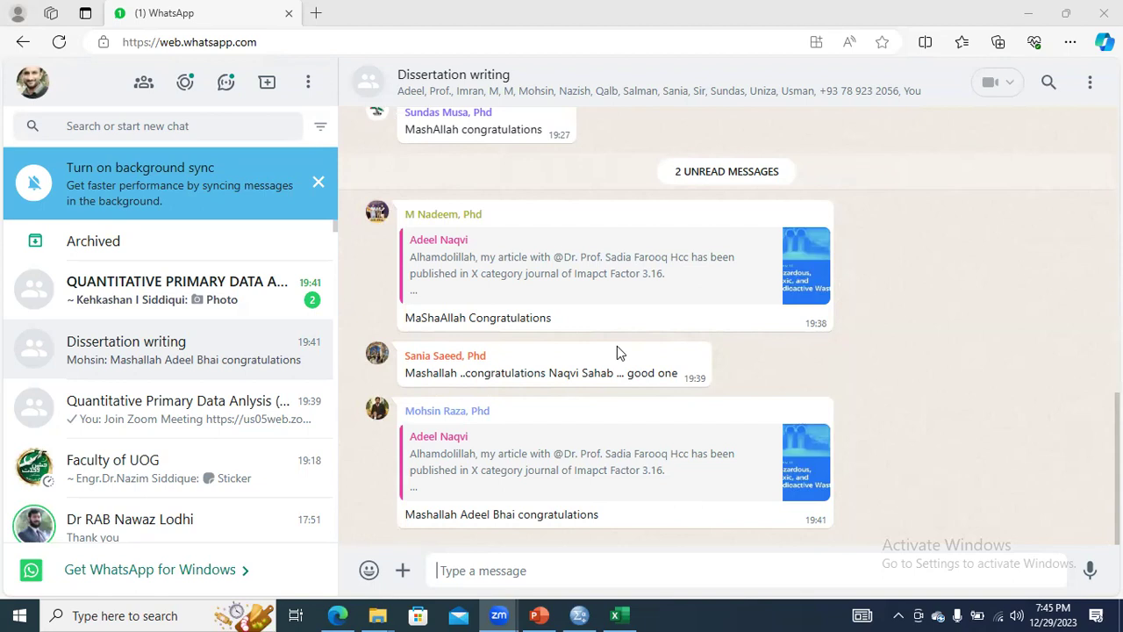
Close the Dataset workbook in Excel without saving its changes.
{"action": "mouse_move", "coordinate": [618, 614]}
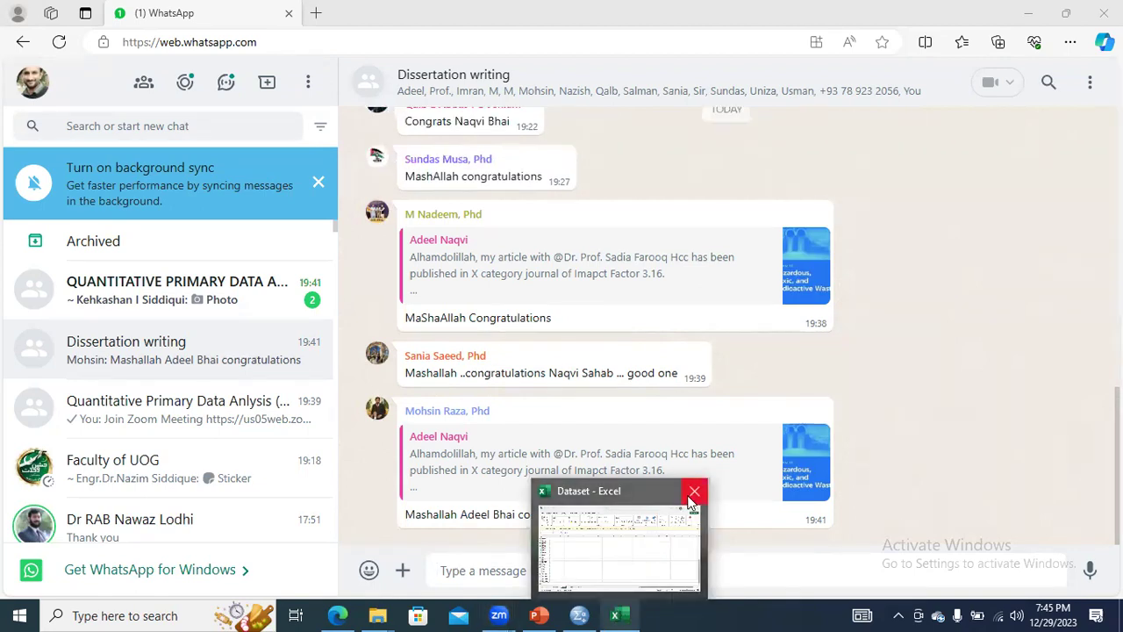
{"action": "left_click", "coordinate": [692, 491]}
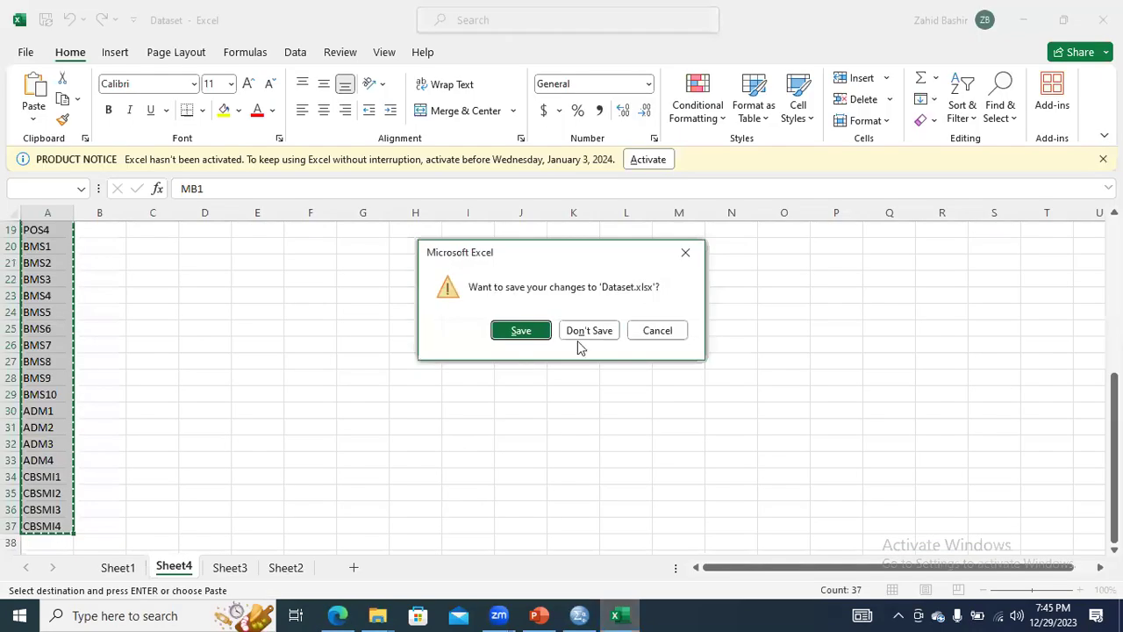
{"action": "left_click", "coordinate": [584, 335]}
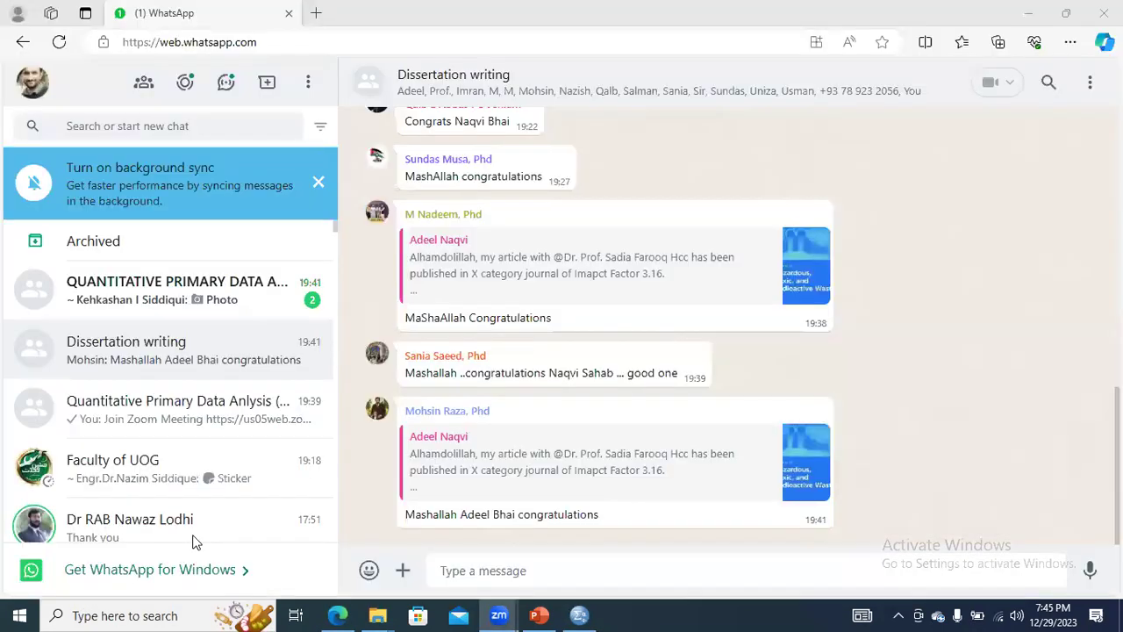
Open Questionnaire.pdf from the Example 2 folder and examine the agreement scale of the Mobile Banking items in Section 2.
{"action": "left_click", "coordinate": [579, 615]}
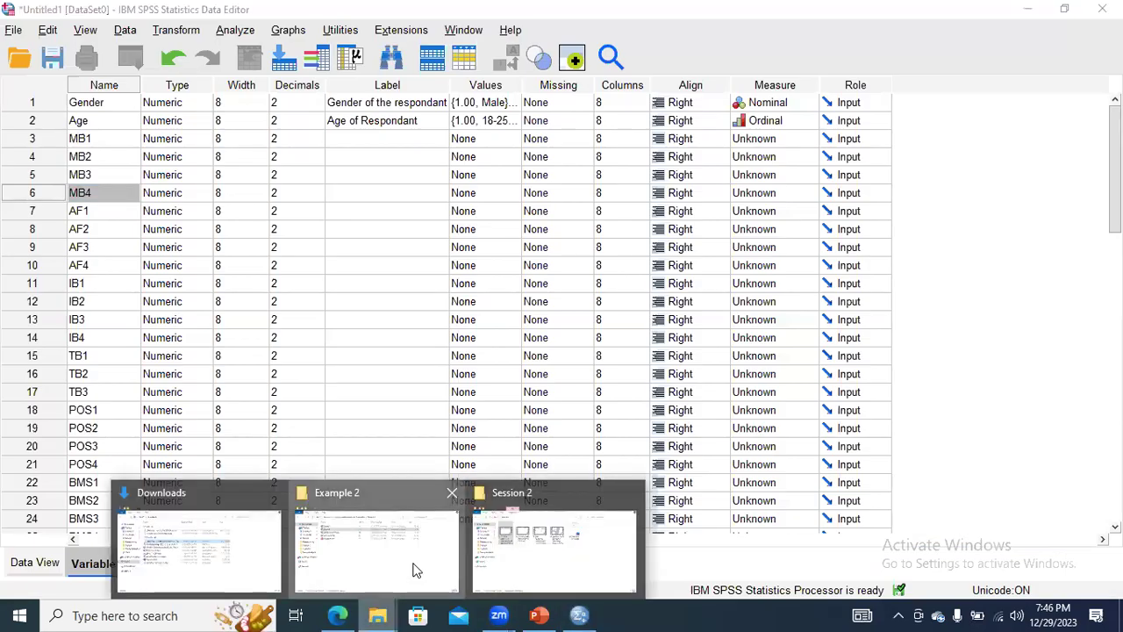
{"action": "left_click", "coordinate": [413, 570]}
{"action": "double_click", "coordinate": [340, 207]}
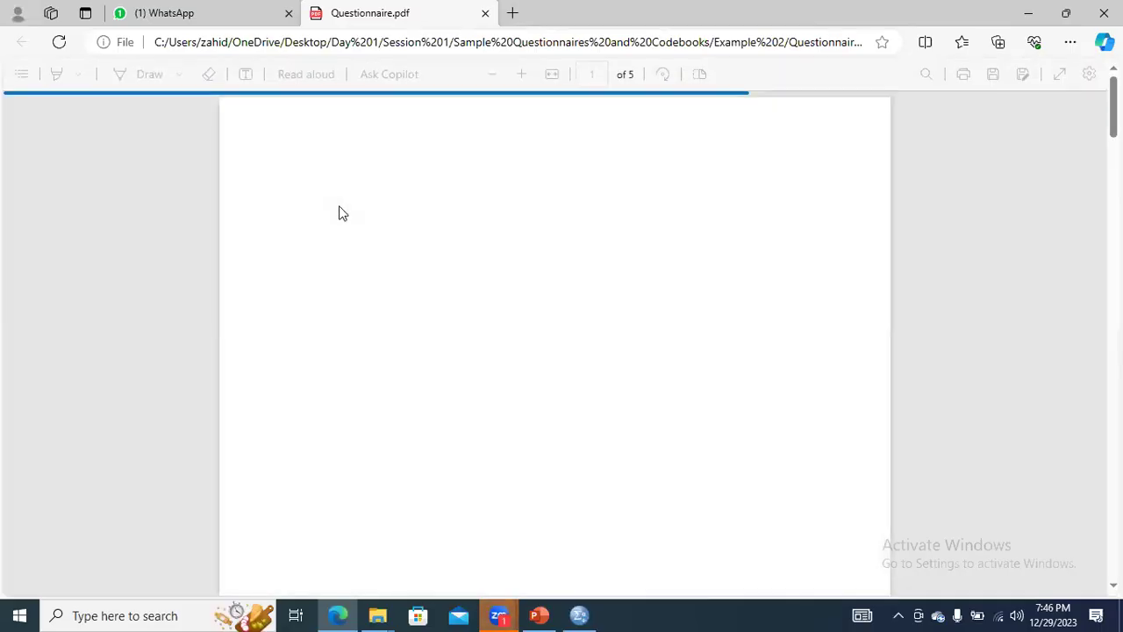
{"action": "left_click_drag", "start_coordinate": [1113, 232], "coordinate": [1113, 112]}
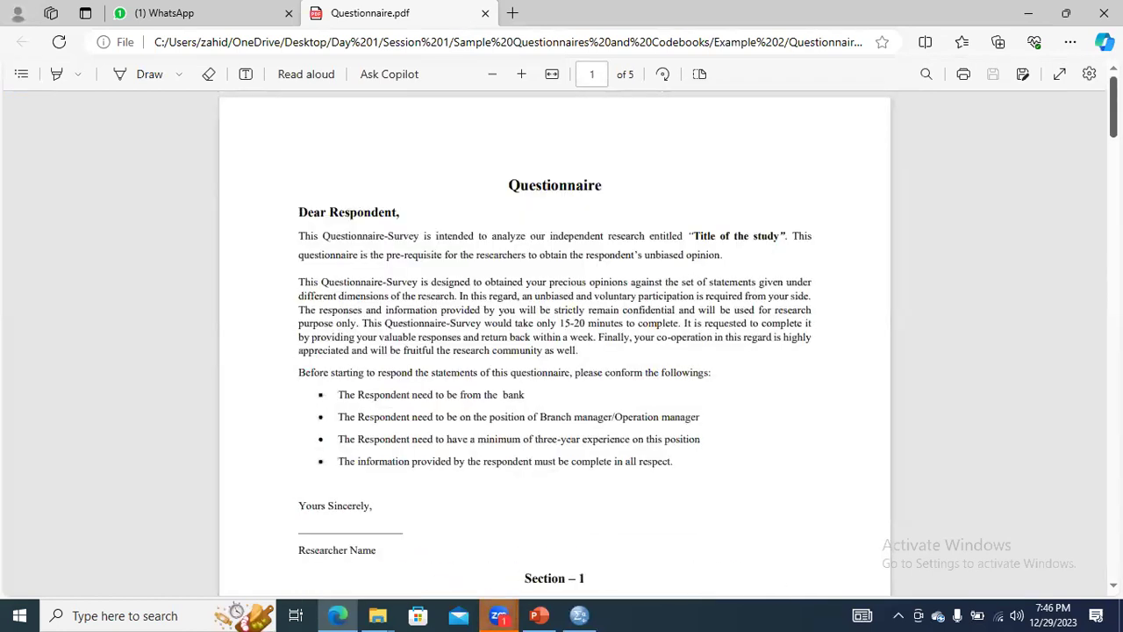
{"action": "scroll", "coordinate": [555, 342], "scroll_direction": "down", "scroll_amount": 8}
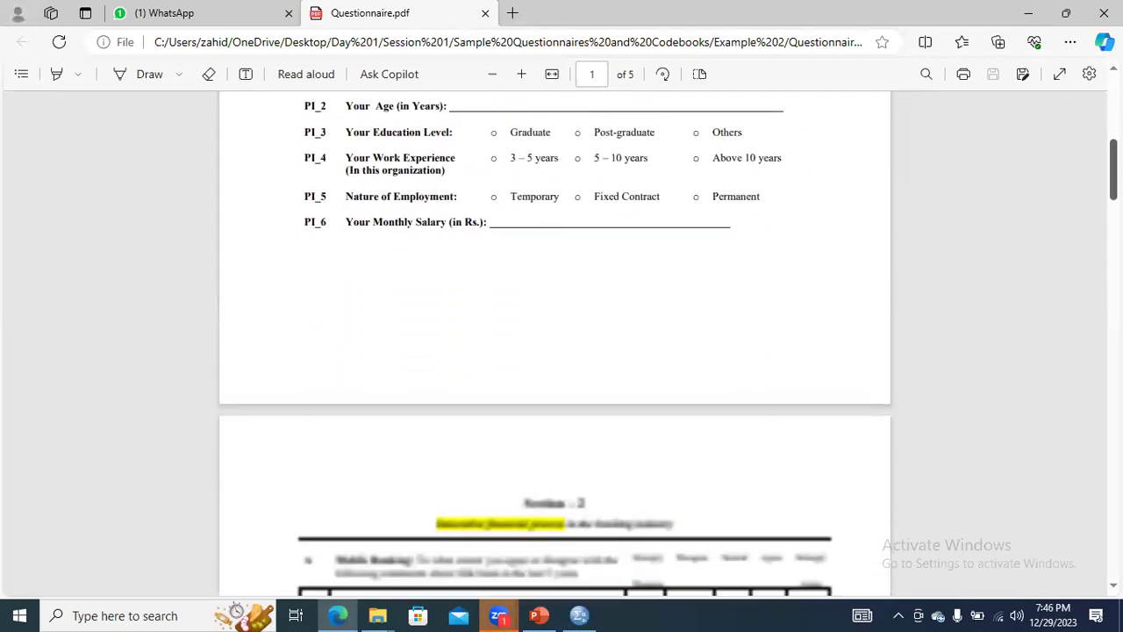
{"action": "scroll", "coordinate": [740, 298], "scroll_direction": "down", "scroll_amount": 2}
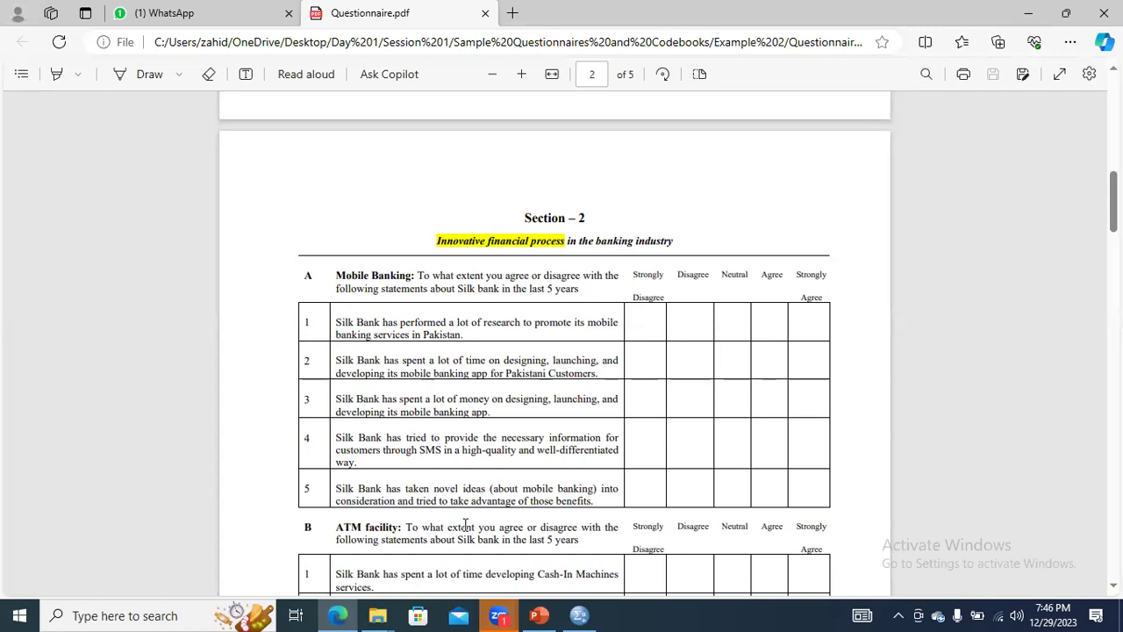
{"action": "left_click", "coordinate": [568, 614]}
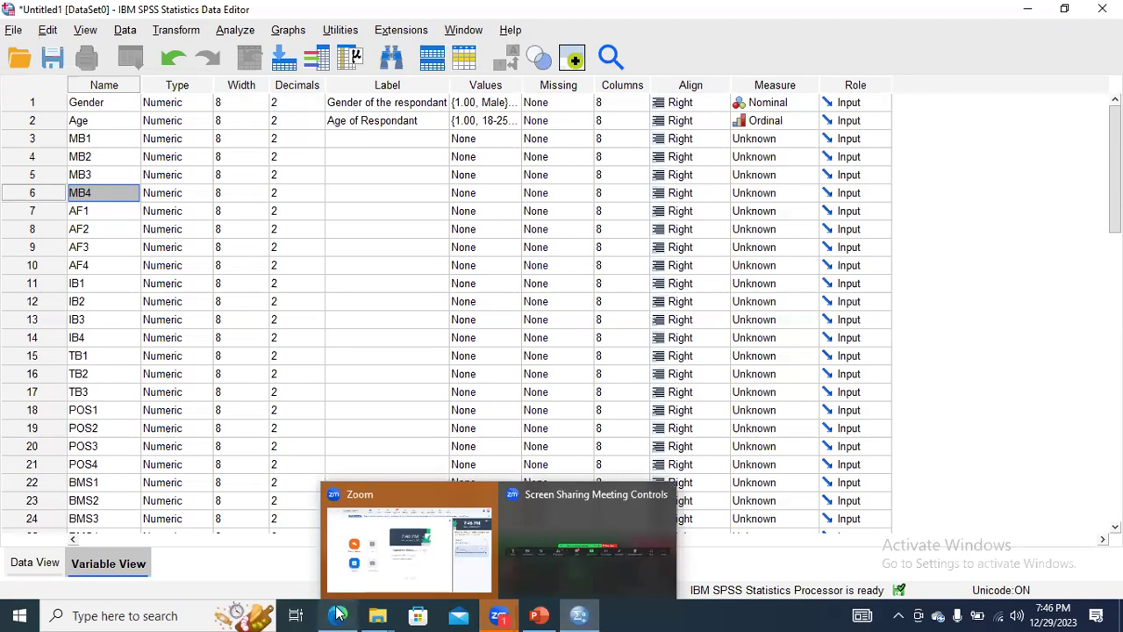
{"action": "mouse_move", "coordinate": [337, 615]}
{"action": "left_click", "coordinate": [367, 575]}
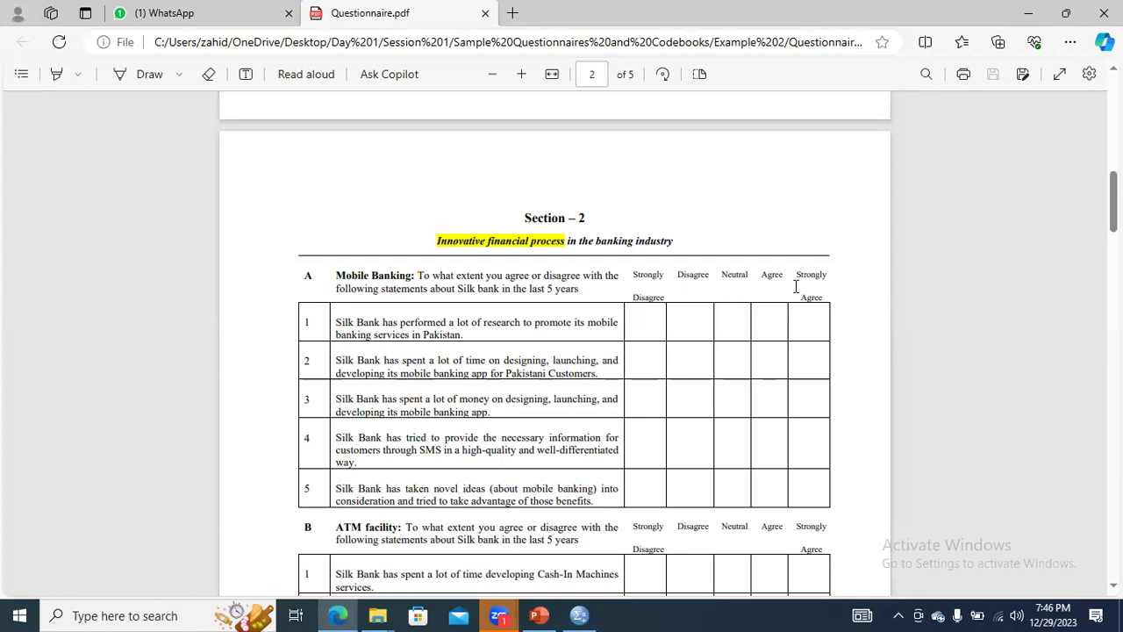
Return to SPSS, open the value labels of MB1, and add 1 = Strongly Disagree.
{"action": "left_click", "coordinate": [579, 615]}
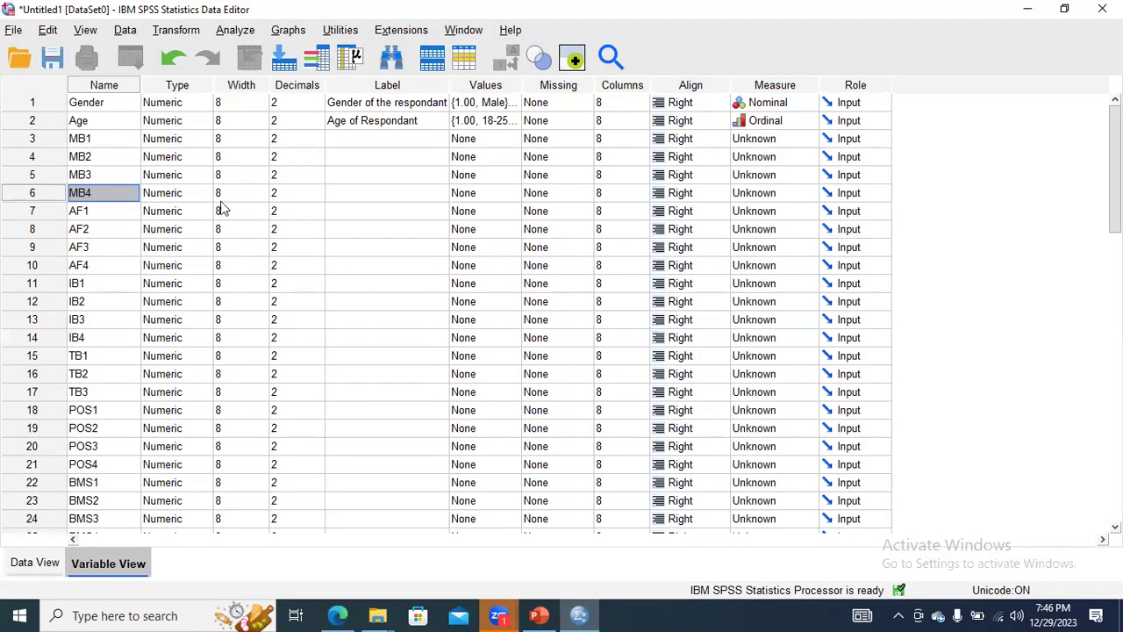
{"action": "double_click", "coordinate": [508, 140]}
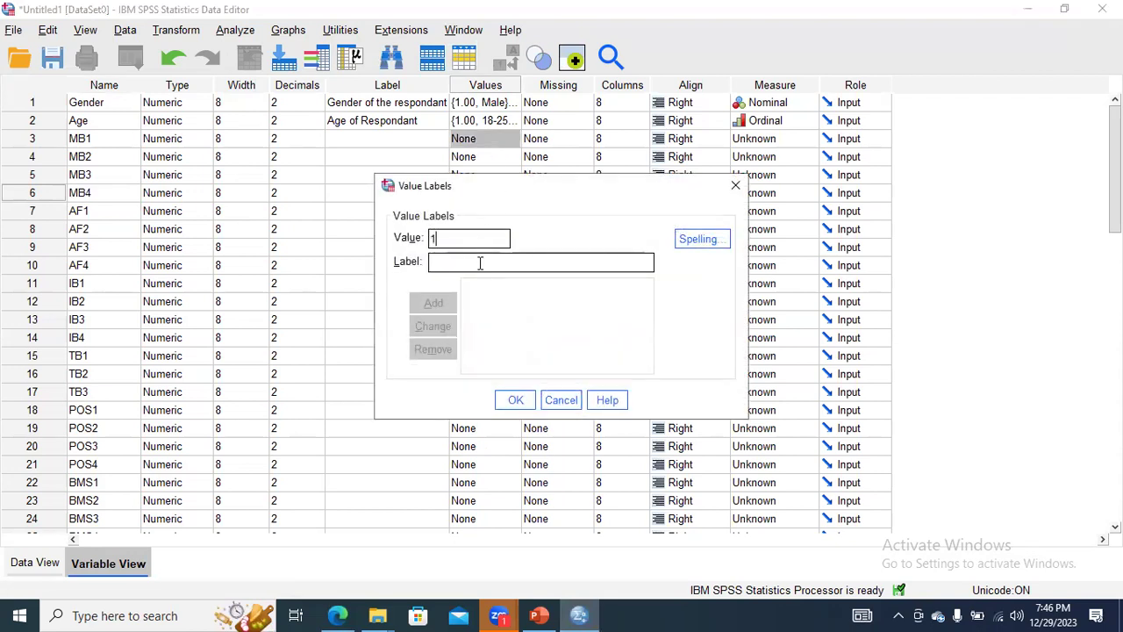
{"action": "type", "text": "Stron"}
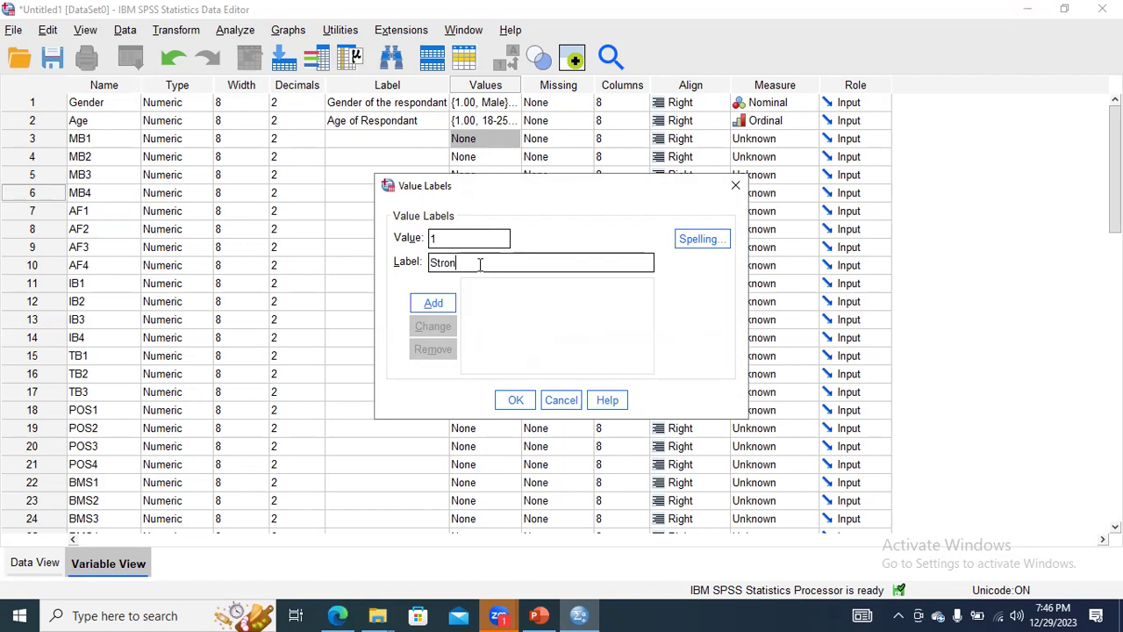
{"action": "type", "text": "gly Disagree"}
{"action": "left_click", "coordinate": [460, 301]}
Add the value label 2 = Disagree for MB1.
{"action": "type", "text": "2"}
{"action": "left_click", "coordinate": [463, 264]}
{"action": "type", "text": "d"}
{"action": "key", "text": "BackSpace"}
{"action": "type", "text": "Dis"}
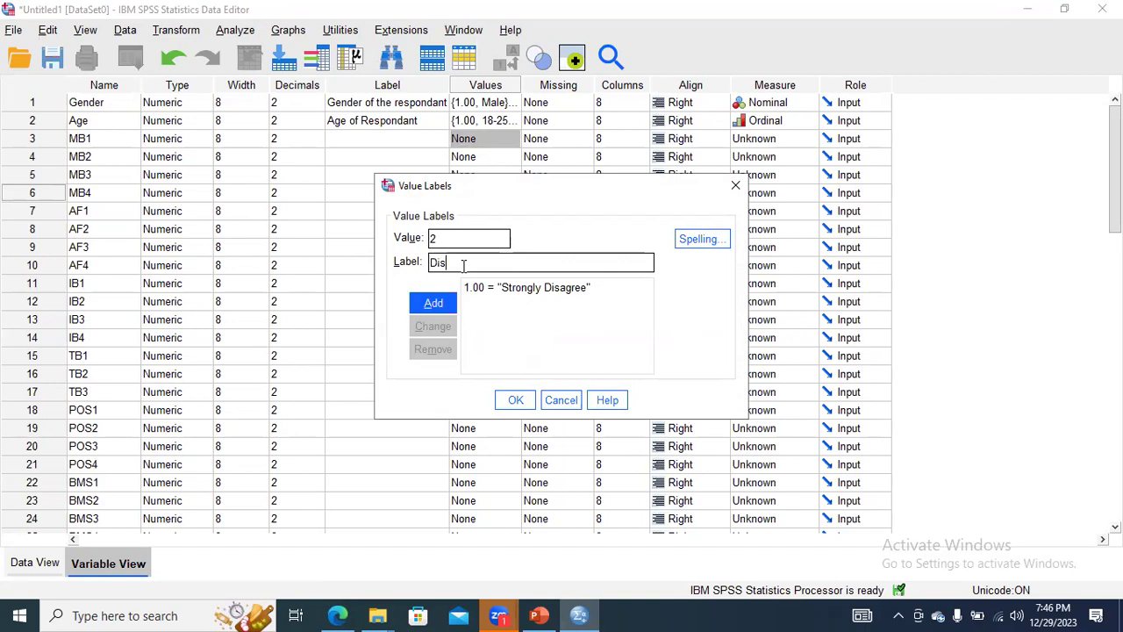
{"action": "type", "text": "agree"}
{"action": "left_click", "coordinate": [434, 303]}
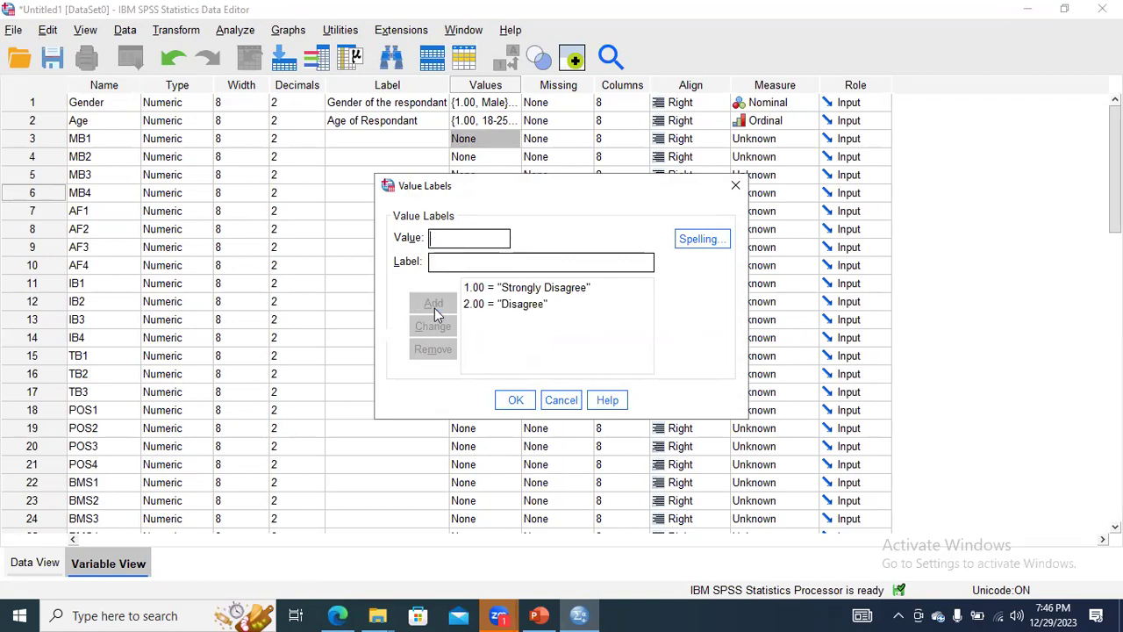
Add the value labels 3 = Neutral and 4 = Agree for MB1.
{"action": "type", "text": "3"}
{"action": "left_click", "coordinate": [453, 264]}
{"action": "type", "text": "Neutral"}
{"action": "left_click", "coordinate": [439, 303]}
{"action": "type", "text": "Agree"}
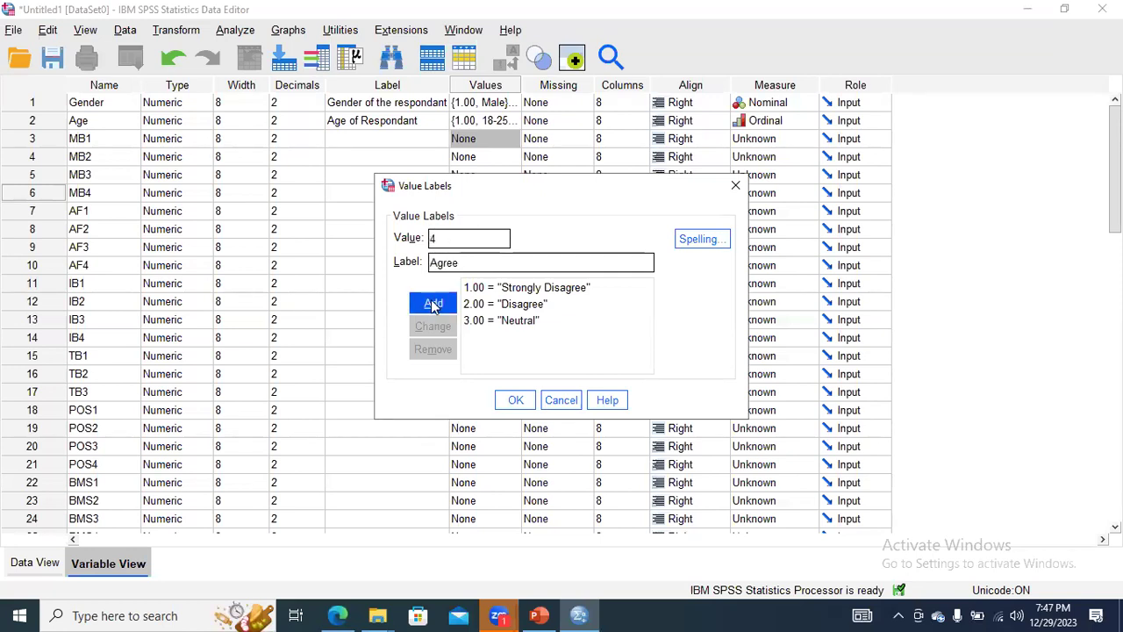
{"action": "left_click", "coordinate": [433, 304]}
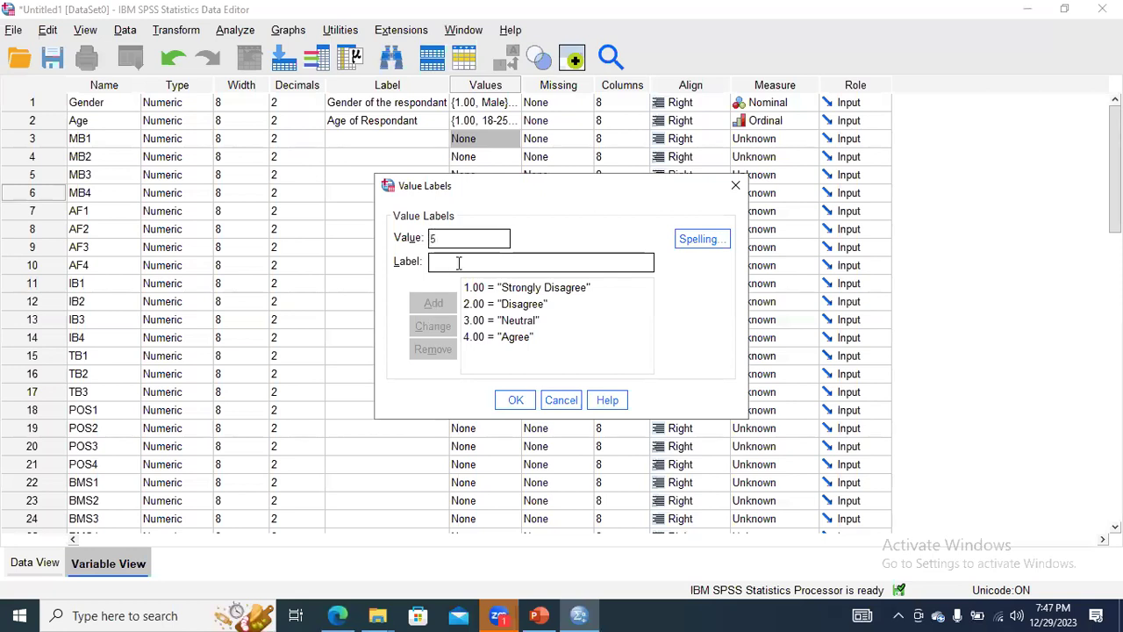
Add the value label 5 = Strongly and apply the value labels to MB1.
{"action": "type", "text": "Strongly"}
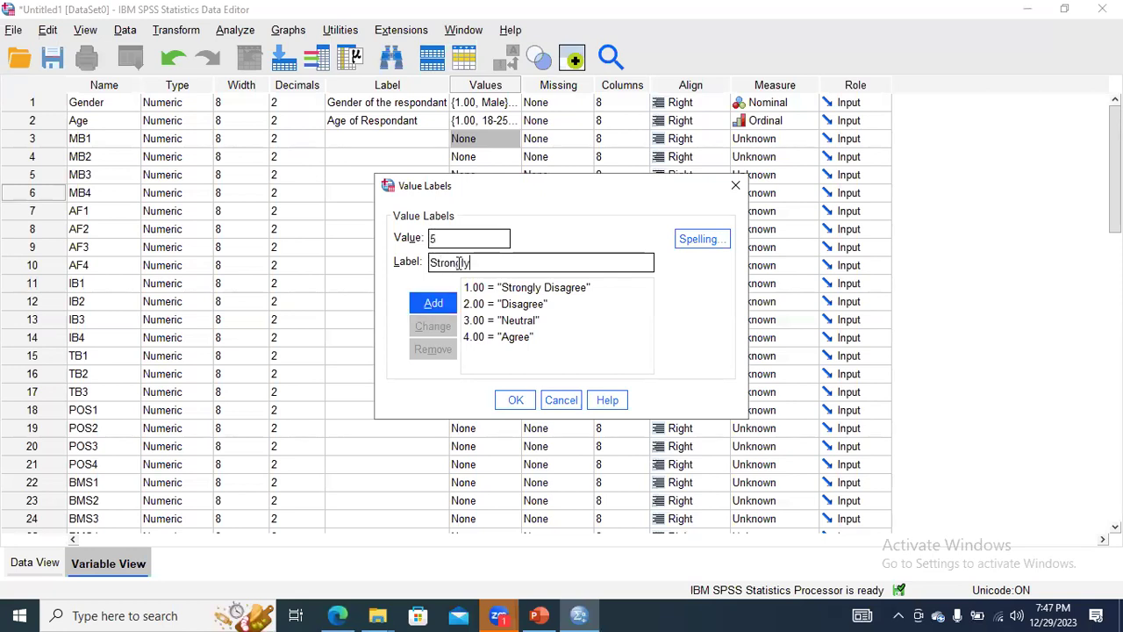
{"action": "left_click", "coordinate": [433, 303]}
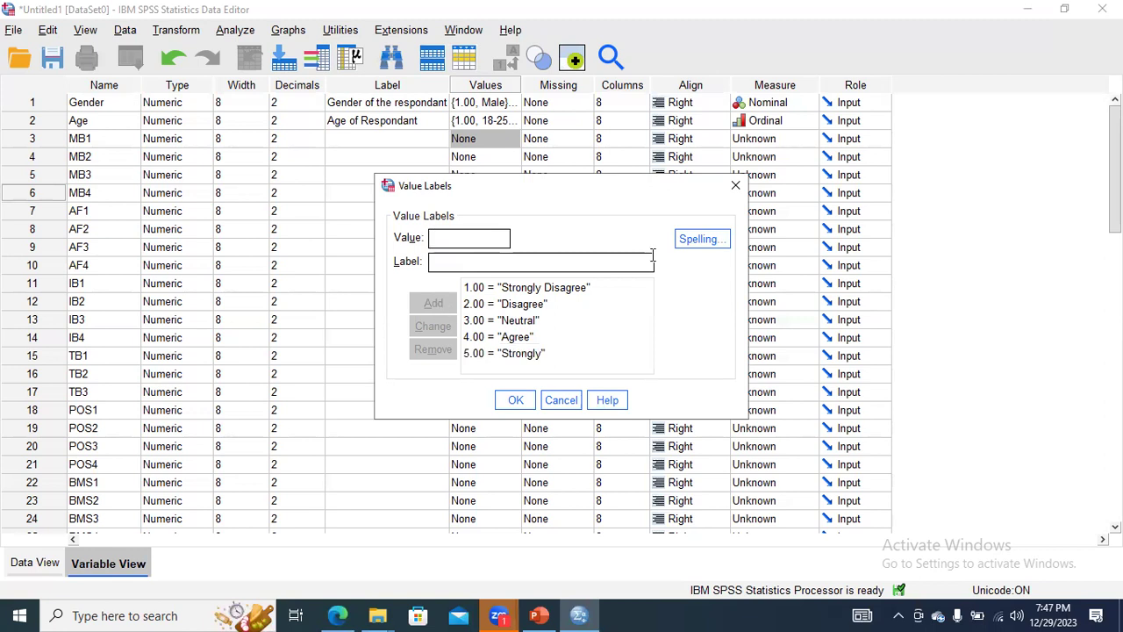
{"action": "left_click", "coordinate": [515, 399]}
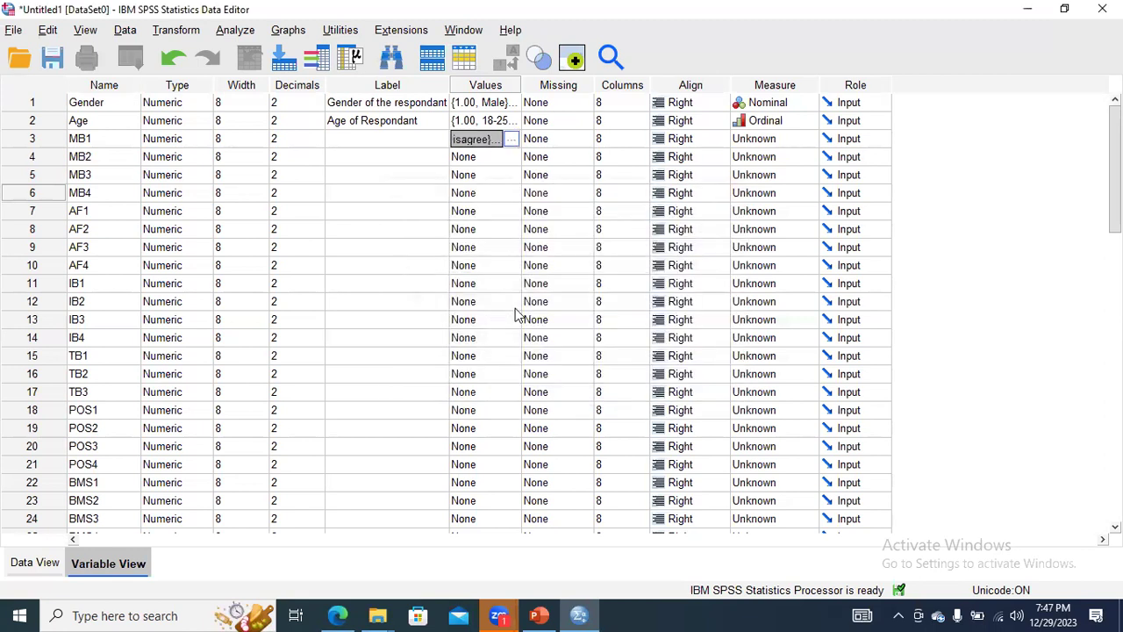
Copy the value labels from the Values cell of MB1.
{"action": "right_click", "coordinate": [483, 136]}
{"action": "left_click", "coordinate": [492, 146]}
Try to paste the copied value labels into the Values cells of MB2 through CBSMI4.
{"action": "left_click", "coordinate": [488, 158]}
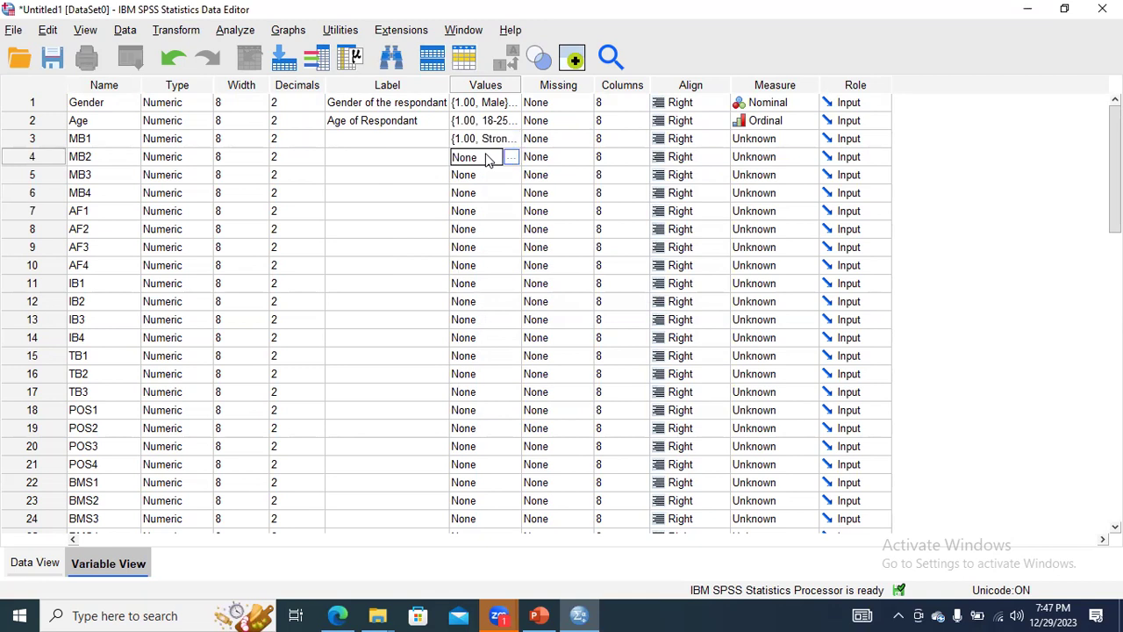
{"action": "key", "text": "shift+Down"}
{"action": "key", "text": "shift+Down"}
{"action": "key", "text": "shift+Down"}
{"action": "key", "text": "shift+Down"}
{"action": "key", "text": "shift+Down"}
{"action": "key", "text": "shift+Down"}
{"action": "key", "text": "shift+Down"}
{"action": "key", "text": "shift+Down"}
{"action": "key", "text": "shift+Down"}
{"action": "key", "text": "shift+Down"}
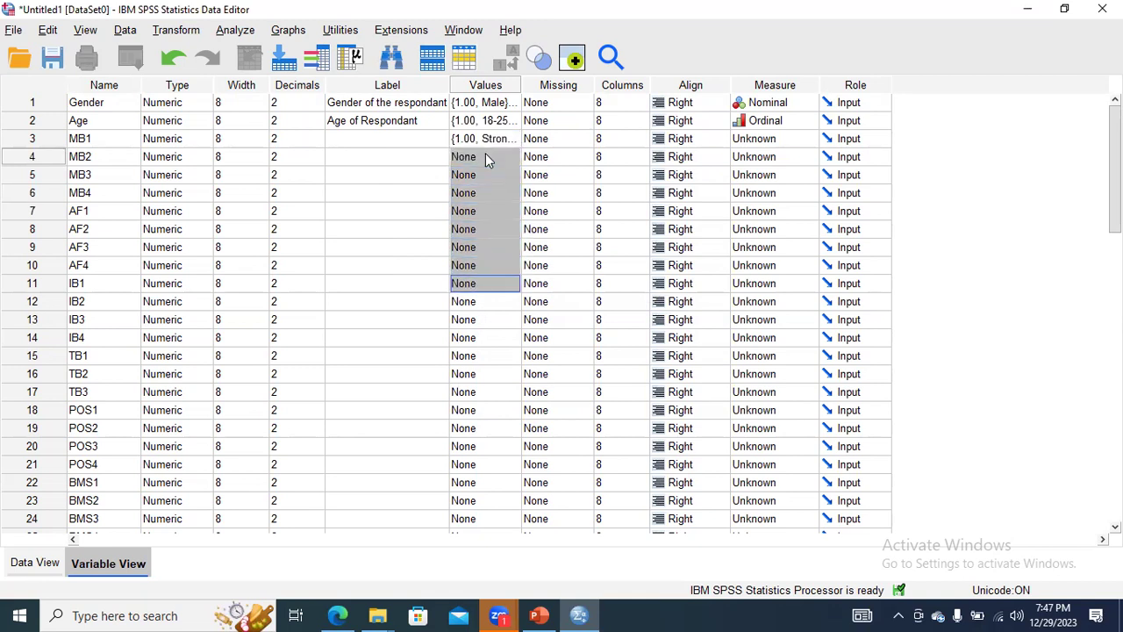
{"action": "key", "text": "shift+Down"}
{"action": "key", "text": "shift+Down"}
{"action": "key", "text": "shift+Down"}
{"action": "key", "text": "shift+Down"}
{"action": "key", "text": "shift+Down"}
{"action": "key", "text": "shift+Down"}
{"action": "key", "text": "shift+Down"}
{"action": "key", "text": "shift+Down"}
{"action": "key", "text": "shift+Down"}
{"action": "key", "text": "shift+Down"}
{"action": "key", "text": "shift+Down"}
{"action": "key", "text": "shift+Down"}
{"action": "key", "text": "shift+Down"}
{"action": "key", "text": "shift+Down"}
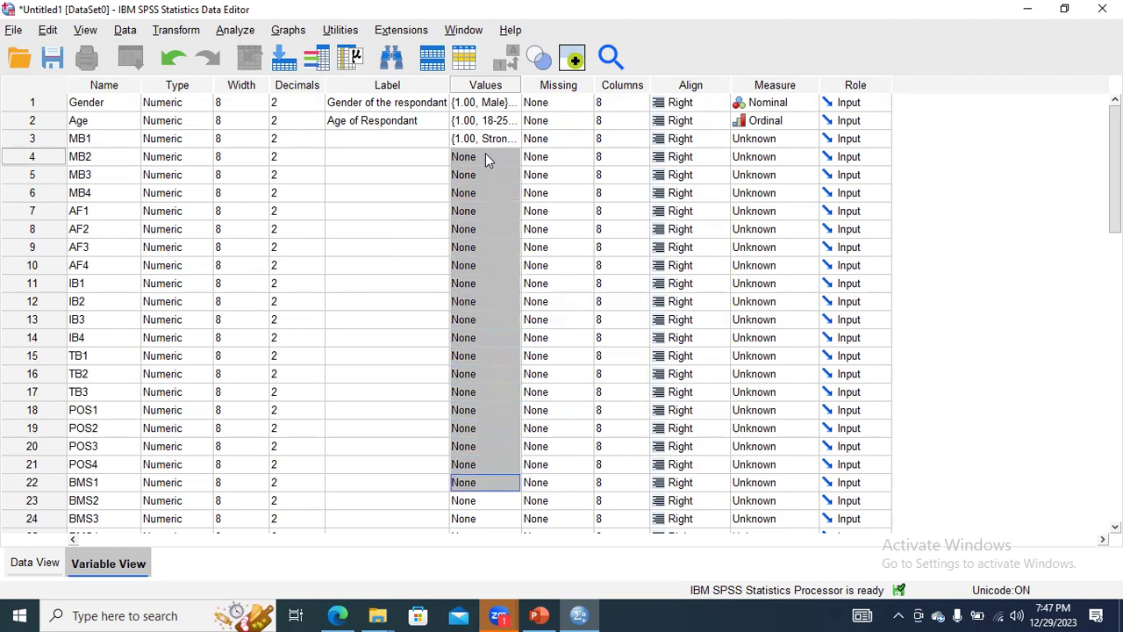
{"action": "key", "text": "shift+Down"}
{"action": "key", "text": "shift+Down"}
{"action": "key", "text": "shift+Down"}
{"action": "key", "text": "shift+Down"}
{"action": "key", "text": "shift+Down"}
{"action": "key", "text": "shift+Down"}
{"action": "key", "text": "shift+Down"}
{"action": "key", "text": "shift+Down"}
{"action": "key", "text": "shift+Down"}
{"action": "key", "text": "shift+Down"}
{"action": "key", "text": "shift+Down"}
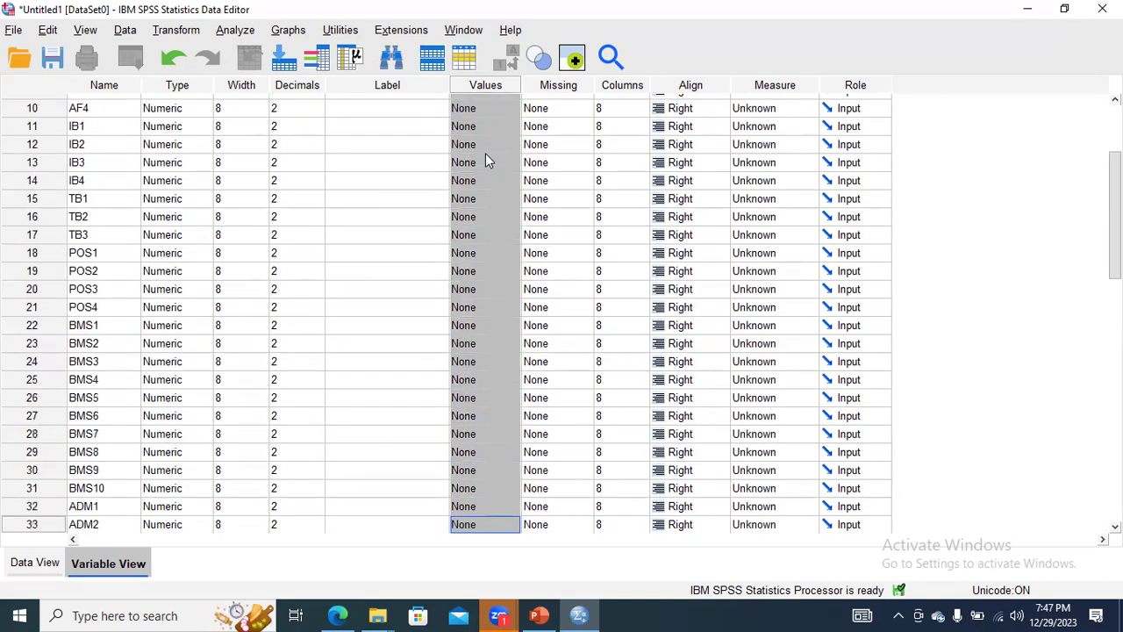
{"action": "key", "text": "shift+Down"}
{"action": "key", "text": "shift+Down"}
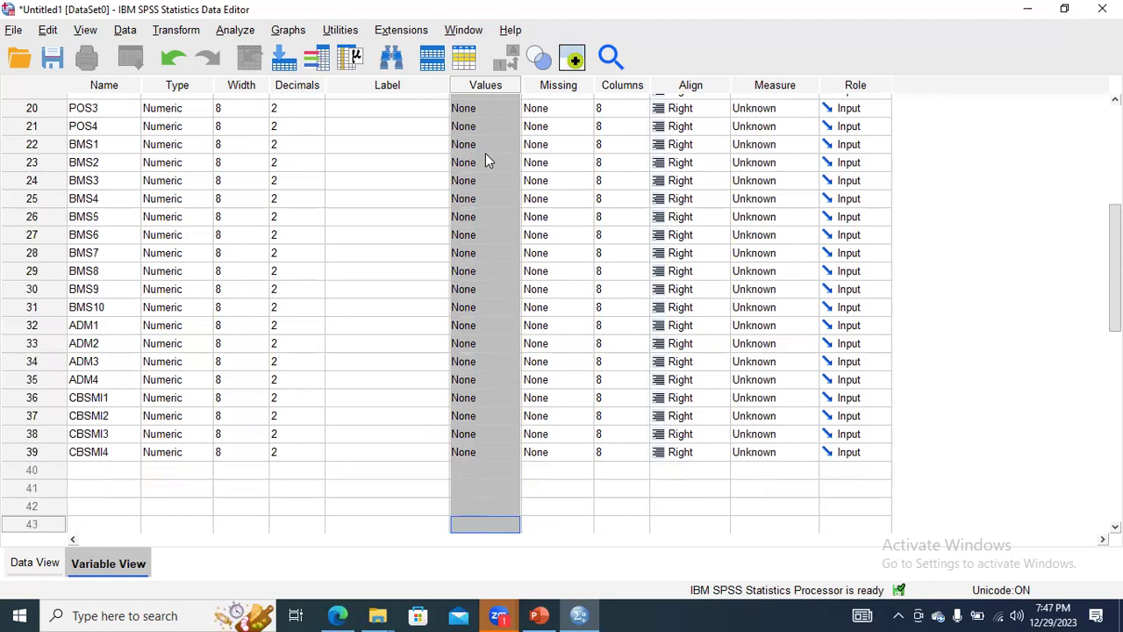
{"action": "key", "text": "shift+Up"}
{"action": "key", "text": "shift+Up"}
{"action": "key", "text": "shift+Up"}
{"action": "key", "text": "shift+Up"}
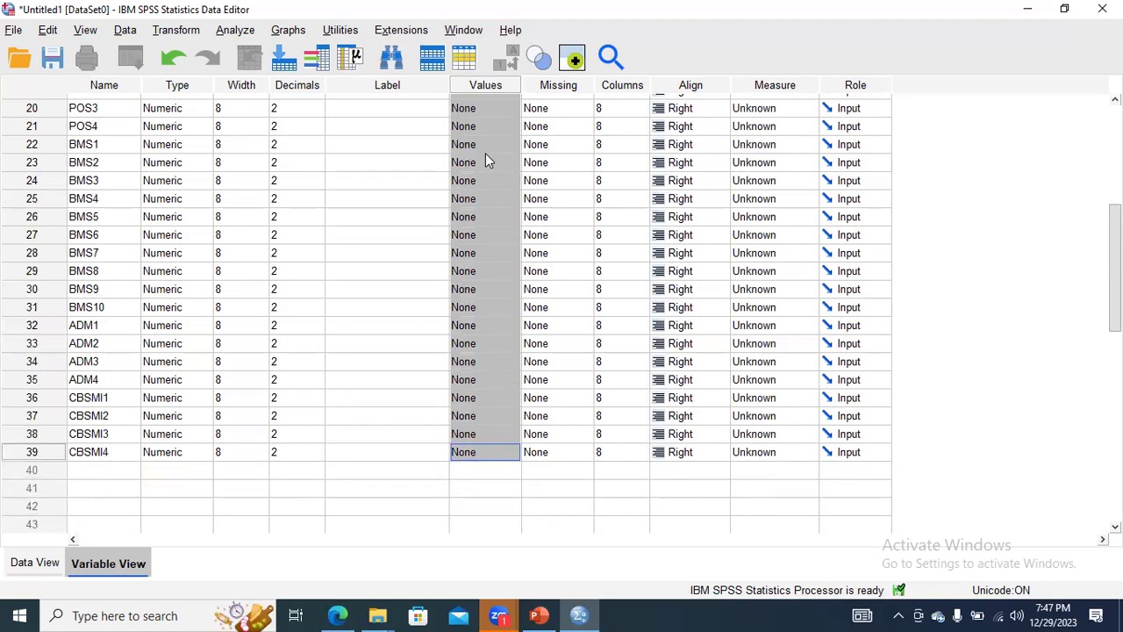
{"action": "left_click", "coordinate": [484, 181]}
{"action": "right_click", "coordinate": [484, 181]}
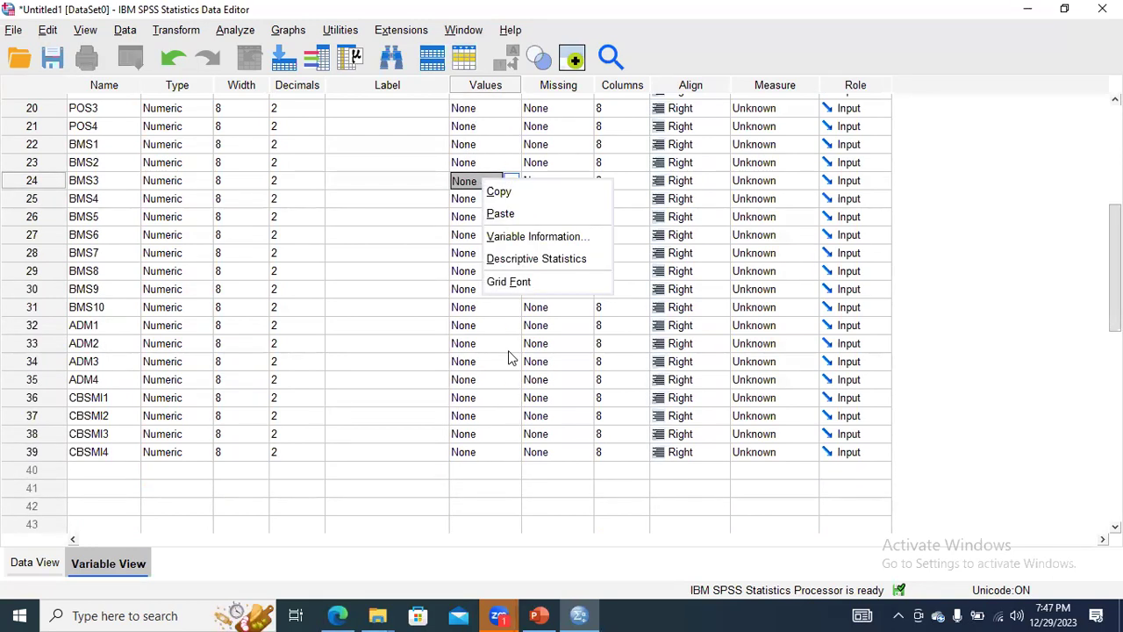
{"action": "left_click", "coordinate": [1115, 263]}
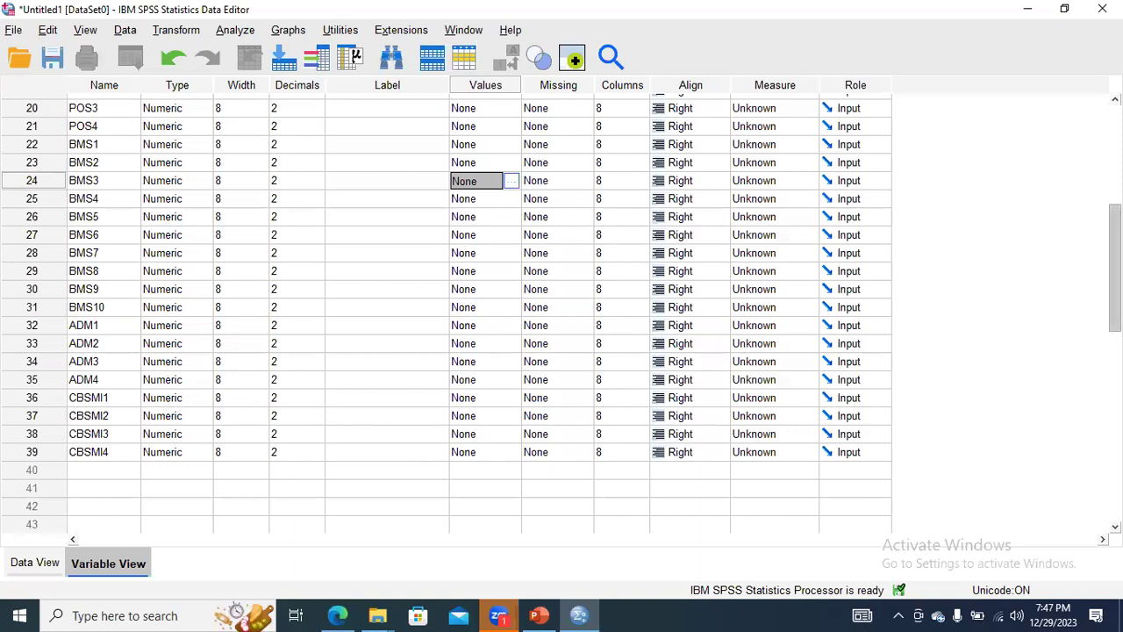
Paste the copied value labels into the Values cells of MB2 through CBSMI4.
{"action": "left_click_drag", "start_coordinate": [1115, 264], "coordinate": [1115, 158]}
{"action": "left_click_drag", "start_coordinate": [481, 156], "coordinate": [493, 421]}
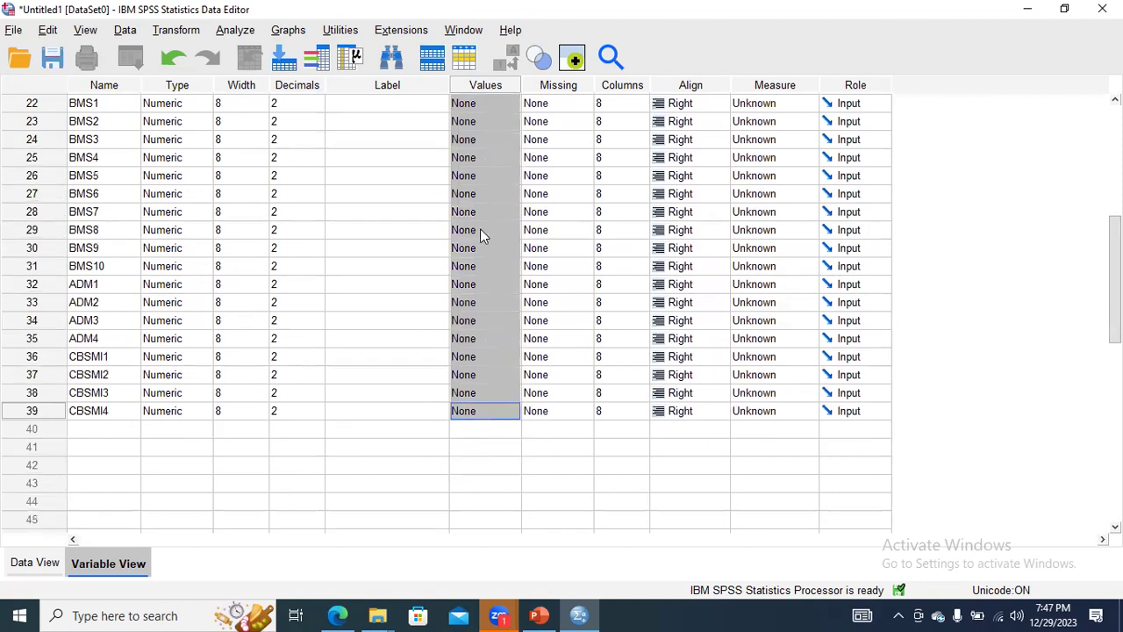
{"action": "key", "text": "ctrl+v"}
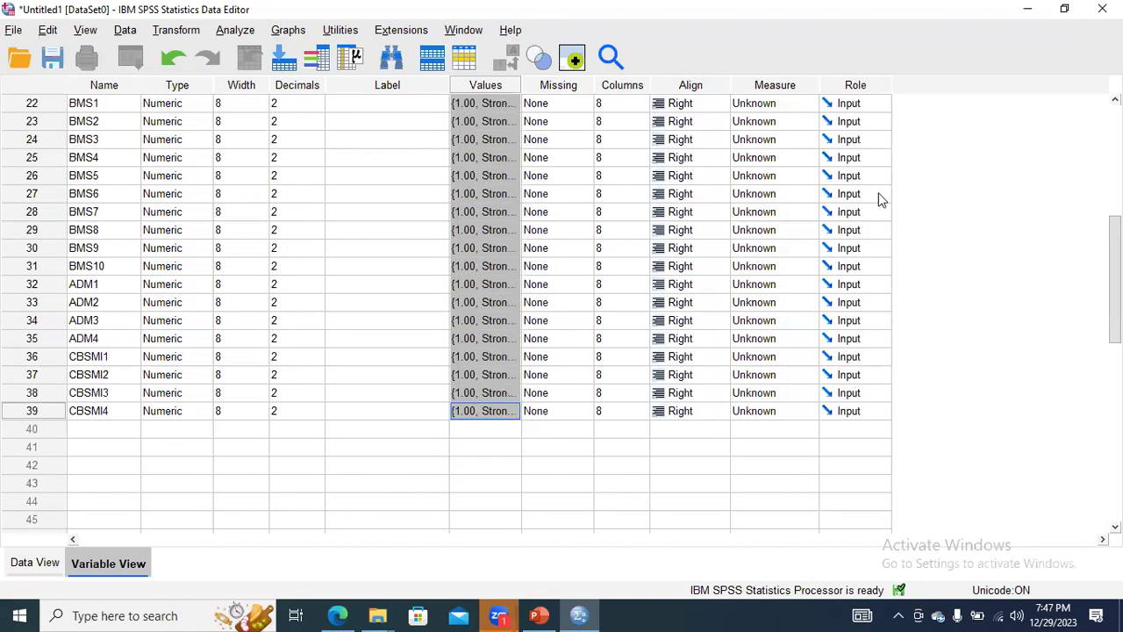
Set the measurement level of MB1, MB2, MB3 and MB4 to Scale.
{"action": "left_click_drag", "start_coordinate": [1114, 279], "coordinate": [1114, 166]}
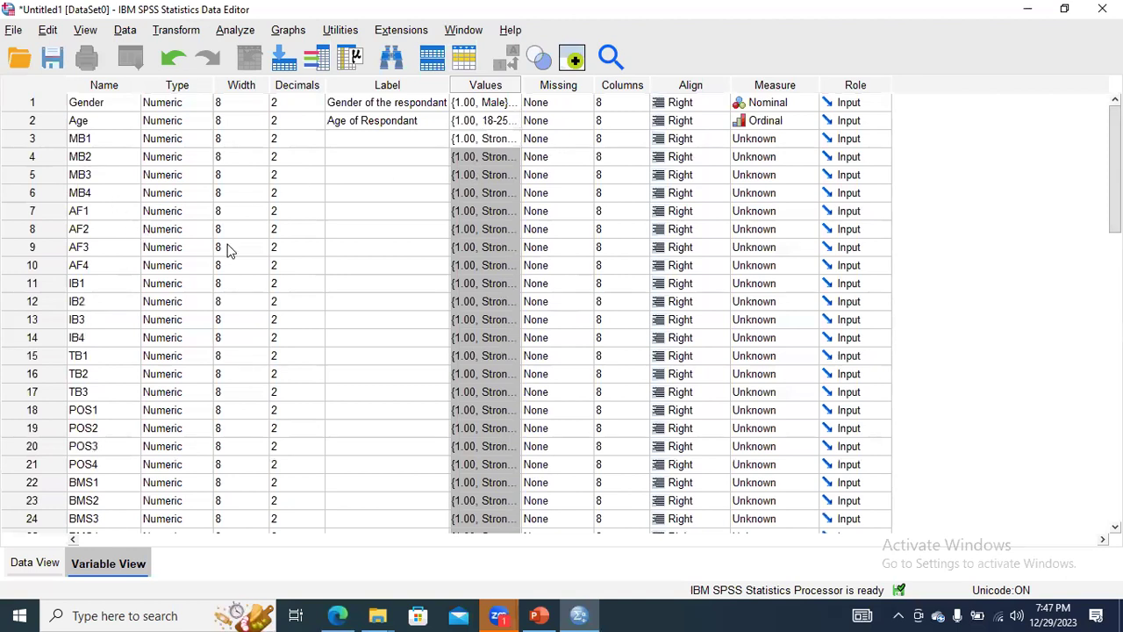
{"action": "left_click", "coordinate": [809, 139]}
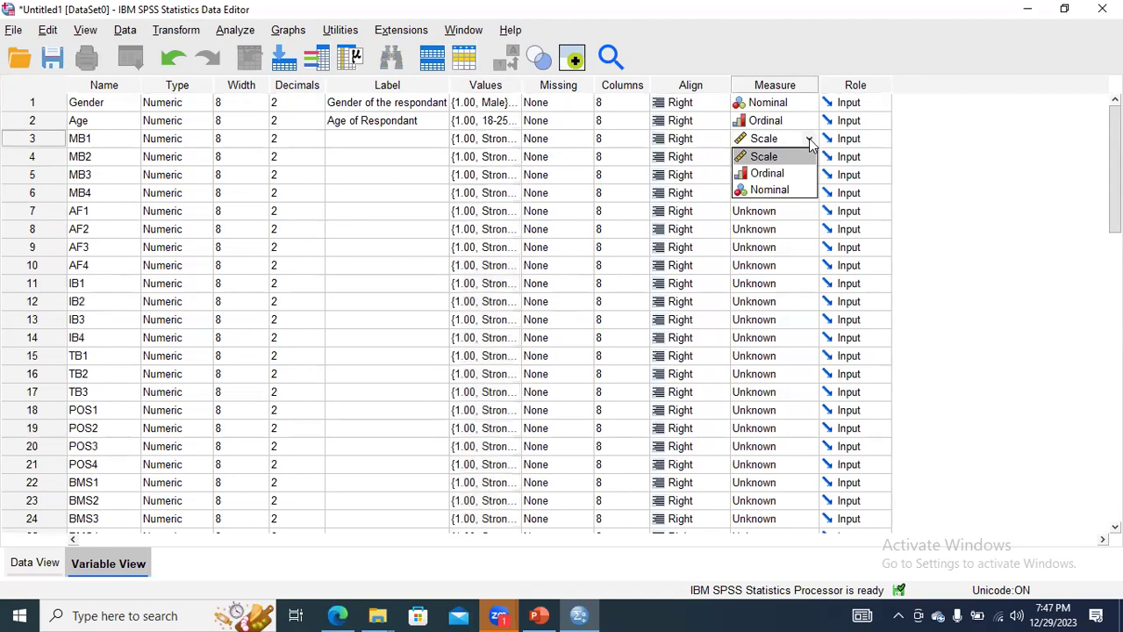
{"action": "left_click", "coordinate": [801, 158]}
{"action": "left_click", "coordinate": [809, 158]}
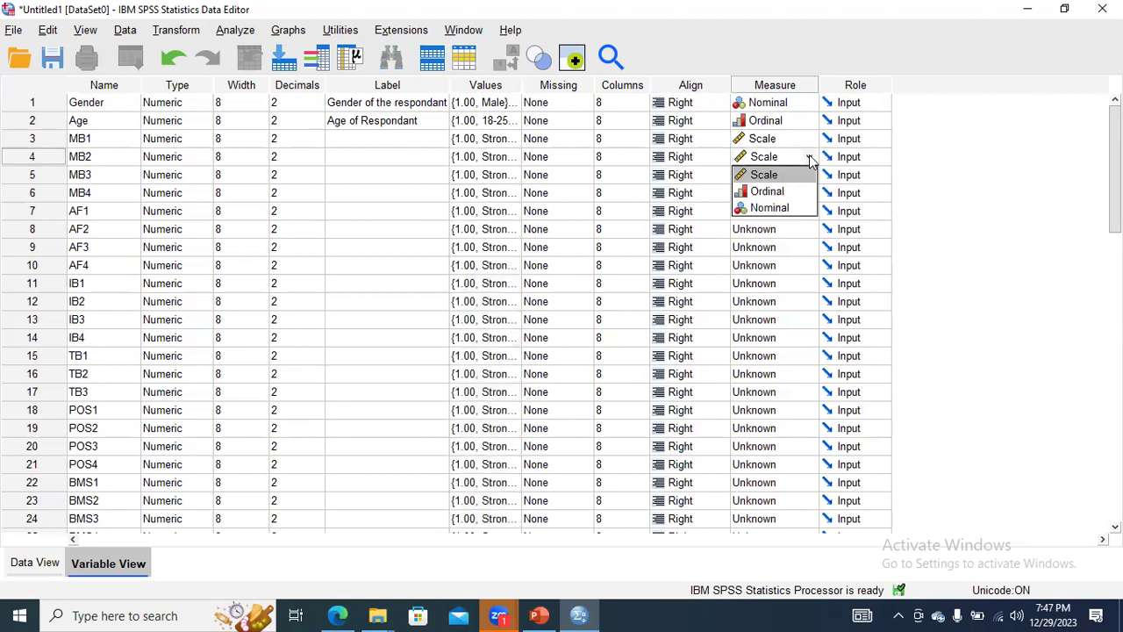
{"action": "left_click", "coordinate": [800, 175]}
{"action": "left_click", "coordinate": [808, 175]}
{"action": "left_click", "coordinate": [799, 194]}
{"action": "left_click", "coordinate": [809, 197]}
{"action": "left_click", "coordinate": [790, 212]}
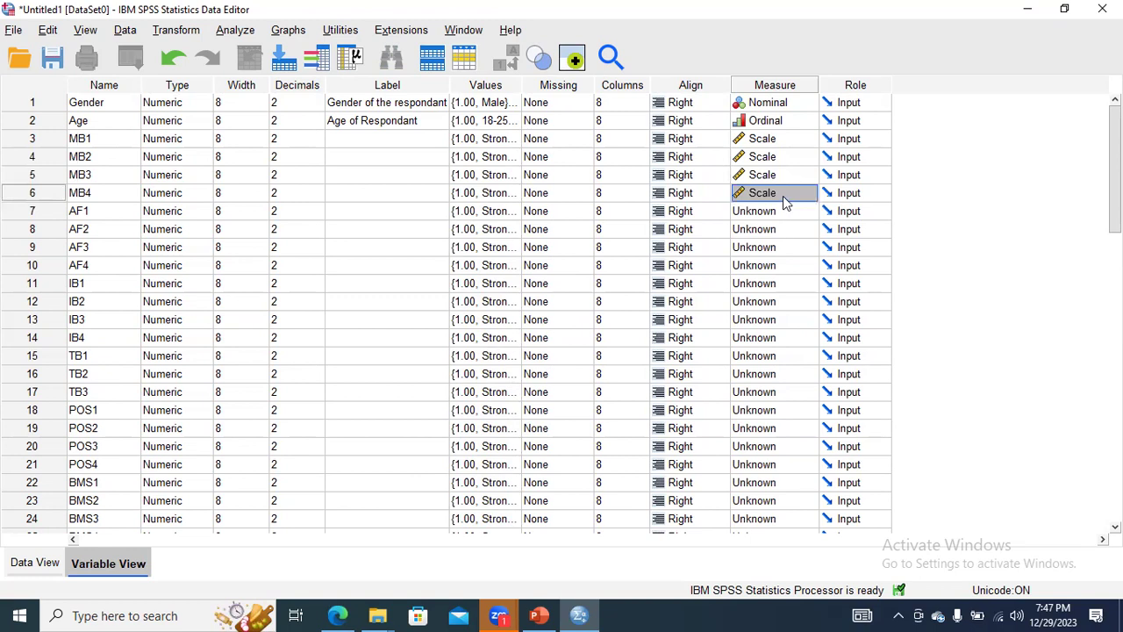
{"action": "left_click", "coordinate": [783, 194]}
{"action": "left_click", "coordinate": [797, 216]}
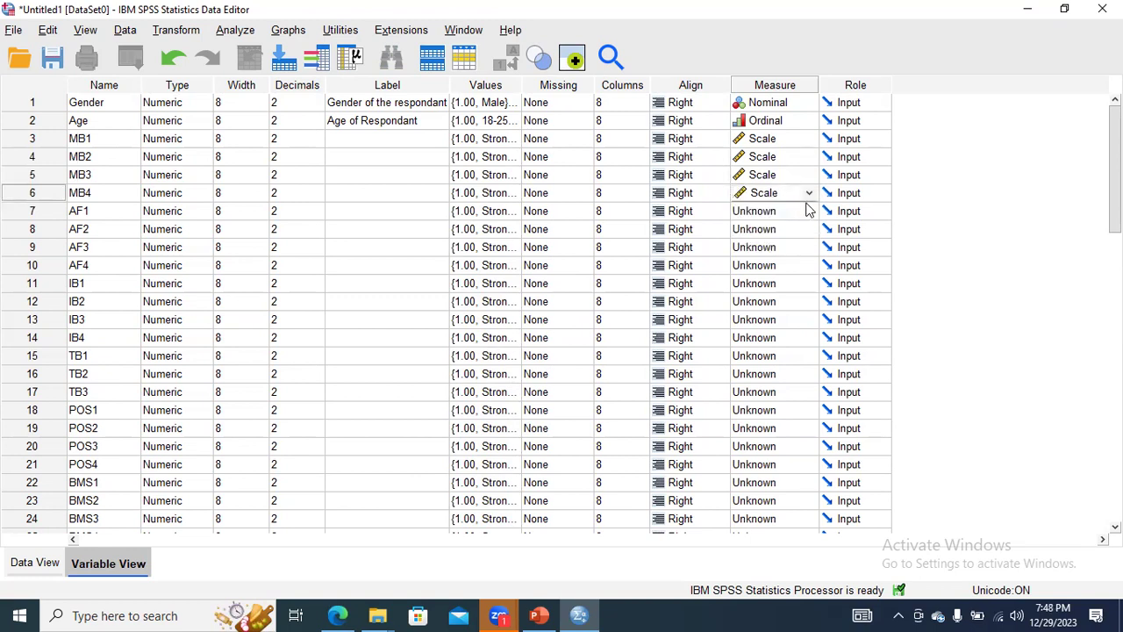
Set the measurement level of AF1 and AF2 to Scale.
{"action": "left_click", "coordinate": [808, 211]}
{"action": "key", "text": "Down"}
{"action": "key", "text": "Down"}
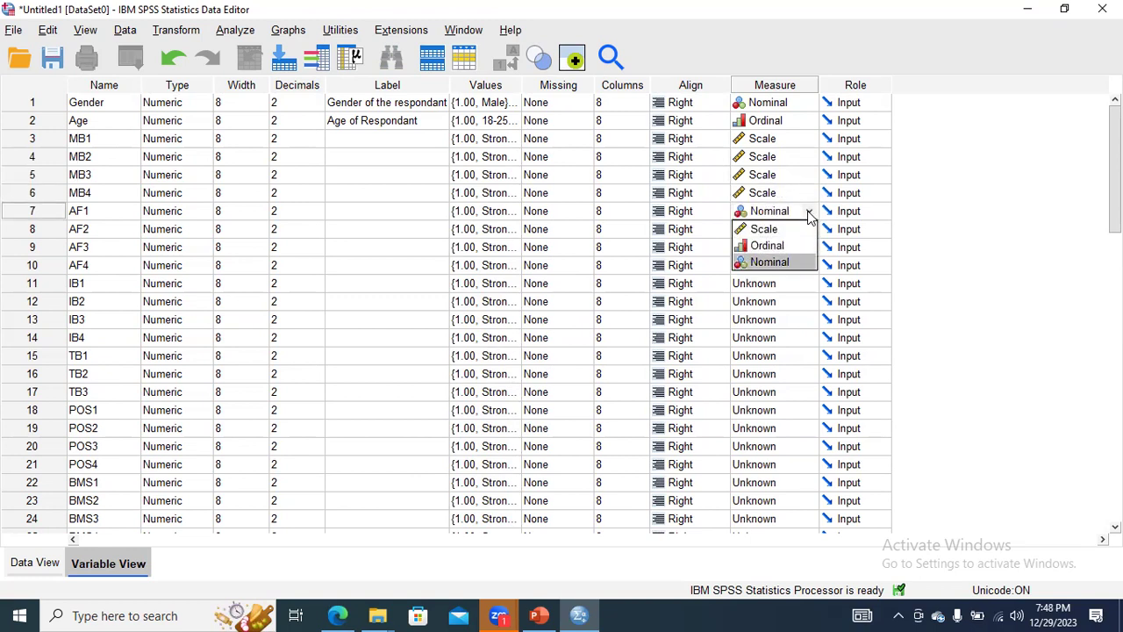
{"action": "left_click", "coordinate": [808, 216]}
{"action": "left_click", "coordinate": [808, 215]}
{"action": "left_click", "coordinate": [788, 232]}
{"action": "left_click", "coordinate": [808, 229]}
{"action": "left_click", "coordinate": [791, 249]}
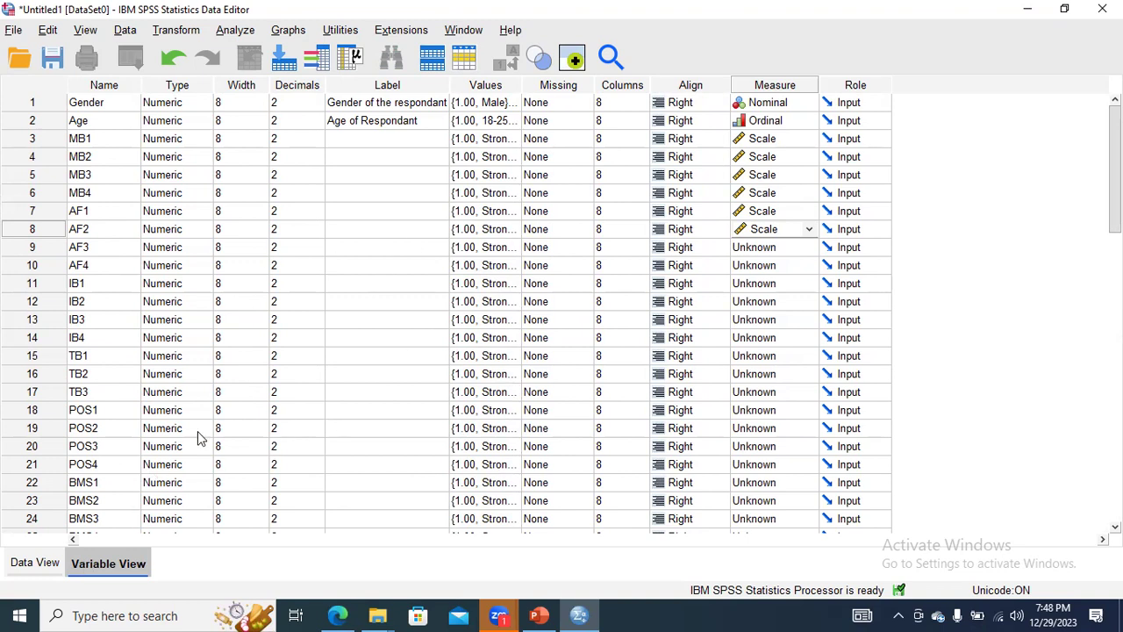
Show the data grid, open the Dataset file from the Example 2 folder in Excel and dismiss the Office account notice.
{"action": "left_click", "coordinate": [44, 568]}
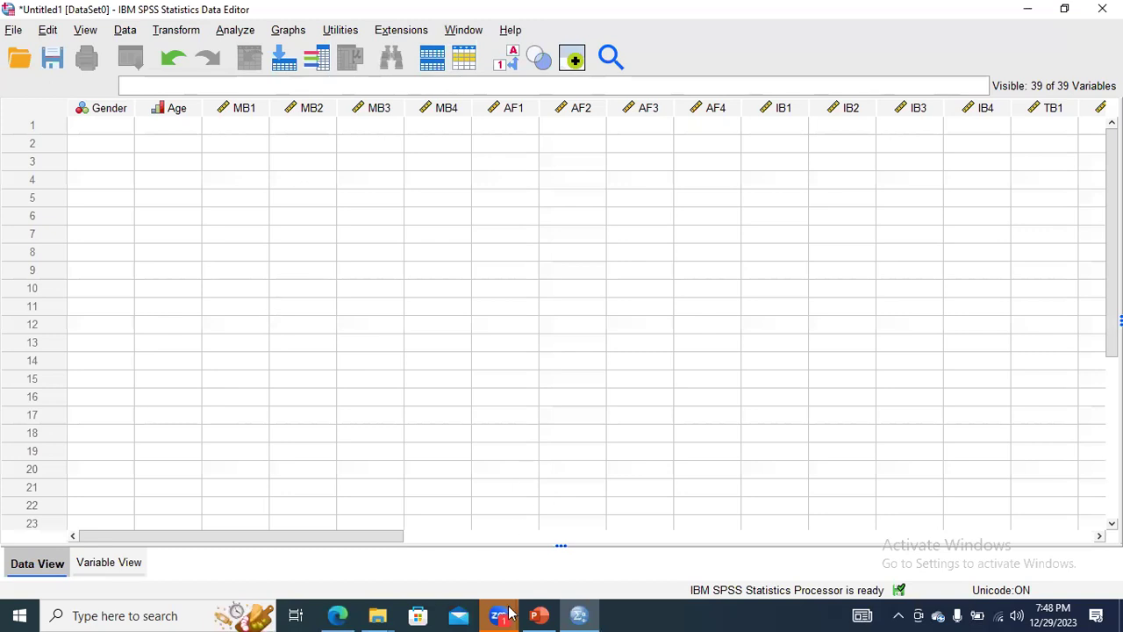
{"action": "mouse_move", "coordinate": [381, 614]}
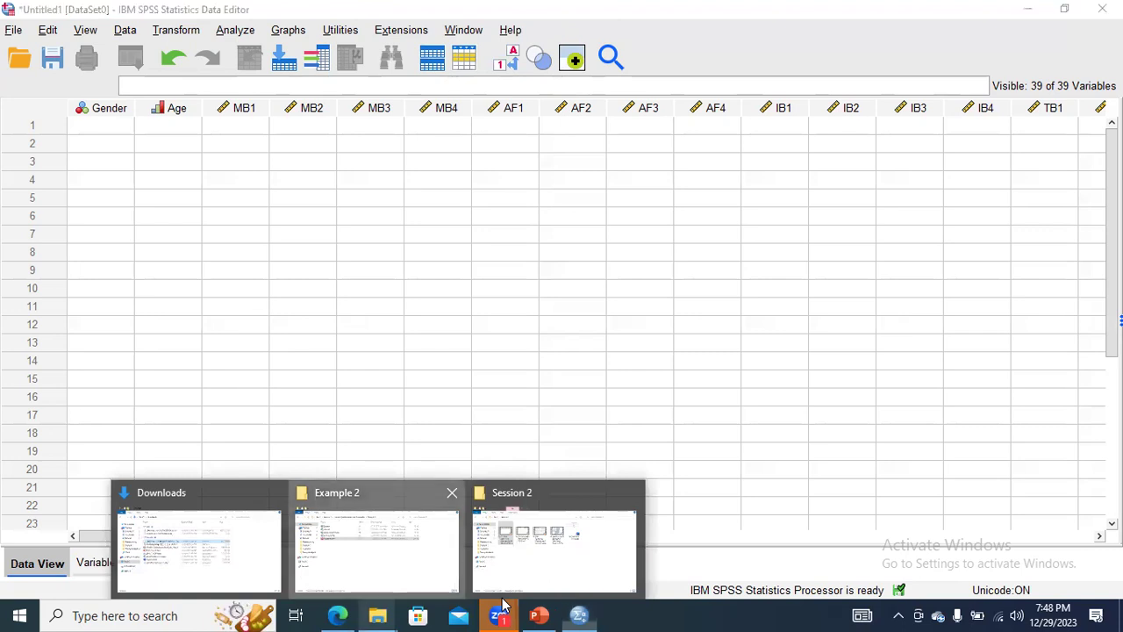
{"action": "left_click", "coordinate": [376, 548]}
{"action": "double_click", "coordinate": [338, 141]}
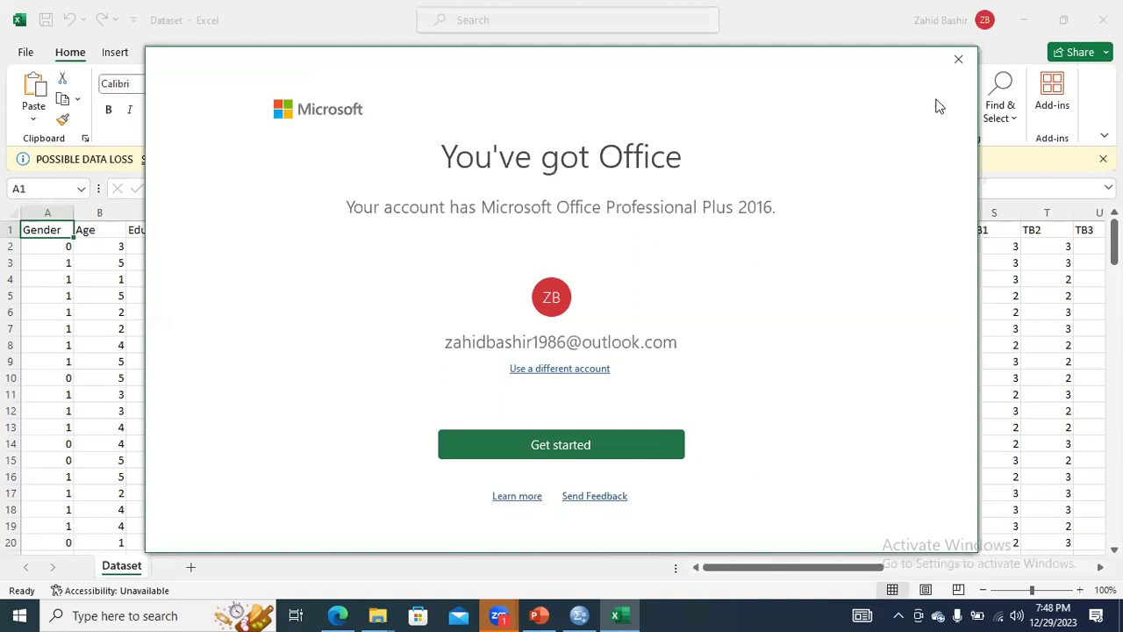
{"action": "left_click", "coordinate": [958, 58]}
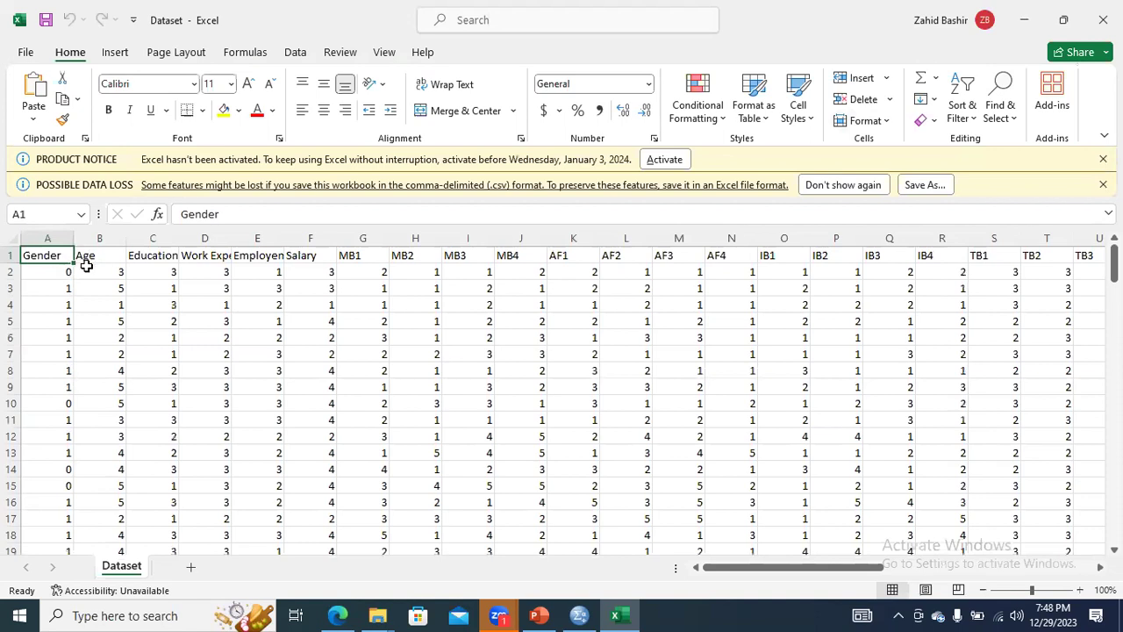
Copy the Gender and Age data in A2:B140 of the Excel dataset and paste it into SPSS from the first Gender case.
{"action": "left_click", "coordinate": [579, 615]}
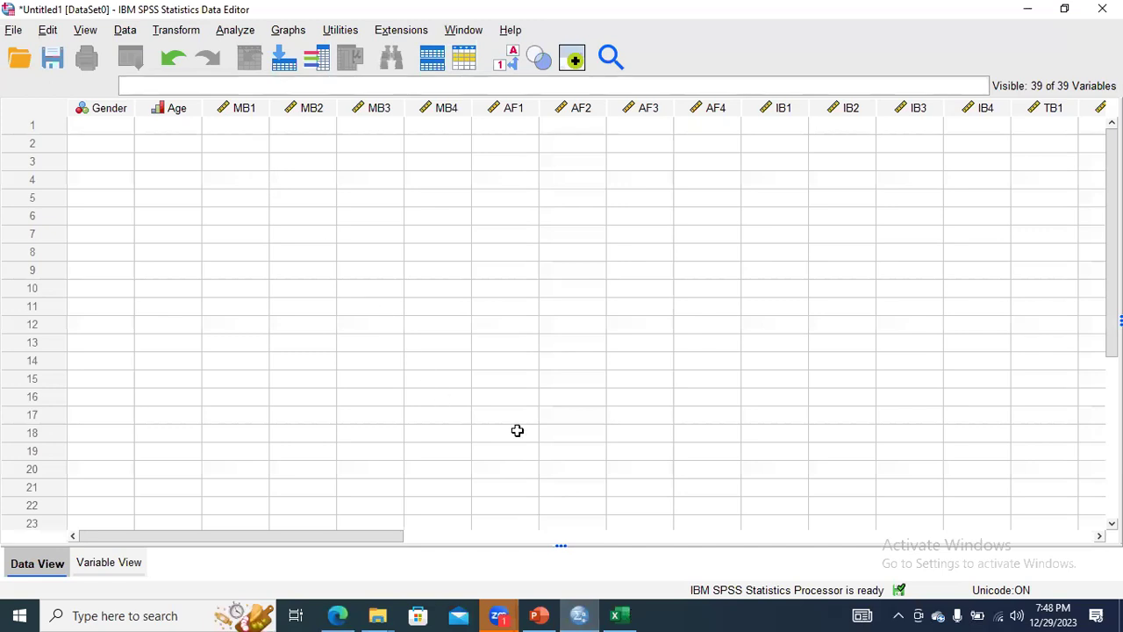
{"action": "key", "text": "alt+Tab"}
{"action": "left_click_drag", "start_coordinate": [55, 276], "coordinate": [95, 389]}
{"action": "key", "text": "ctrl+c"}
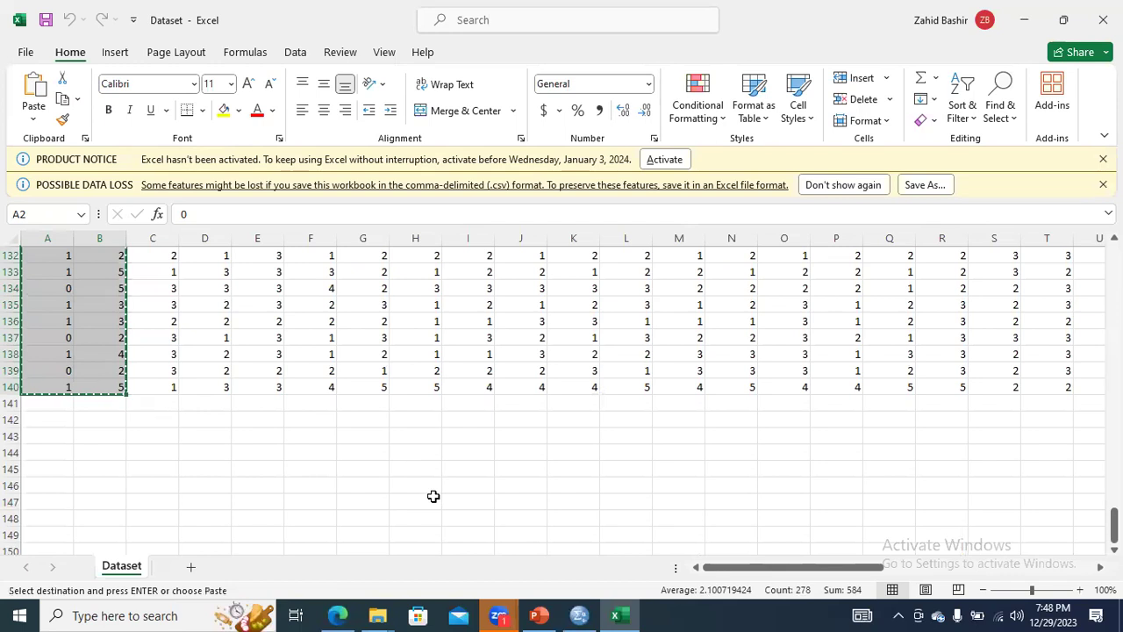
{"action": "left_click", "coordinate": [583, 614]}
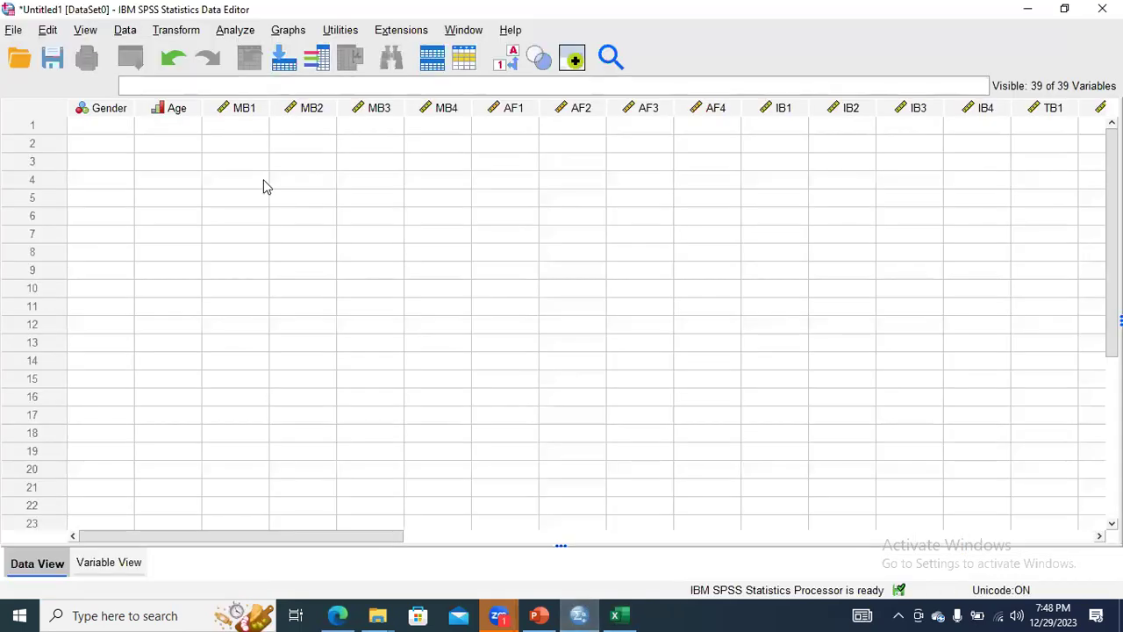
{"action": "left_click", "coordinate": [120, 135]}
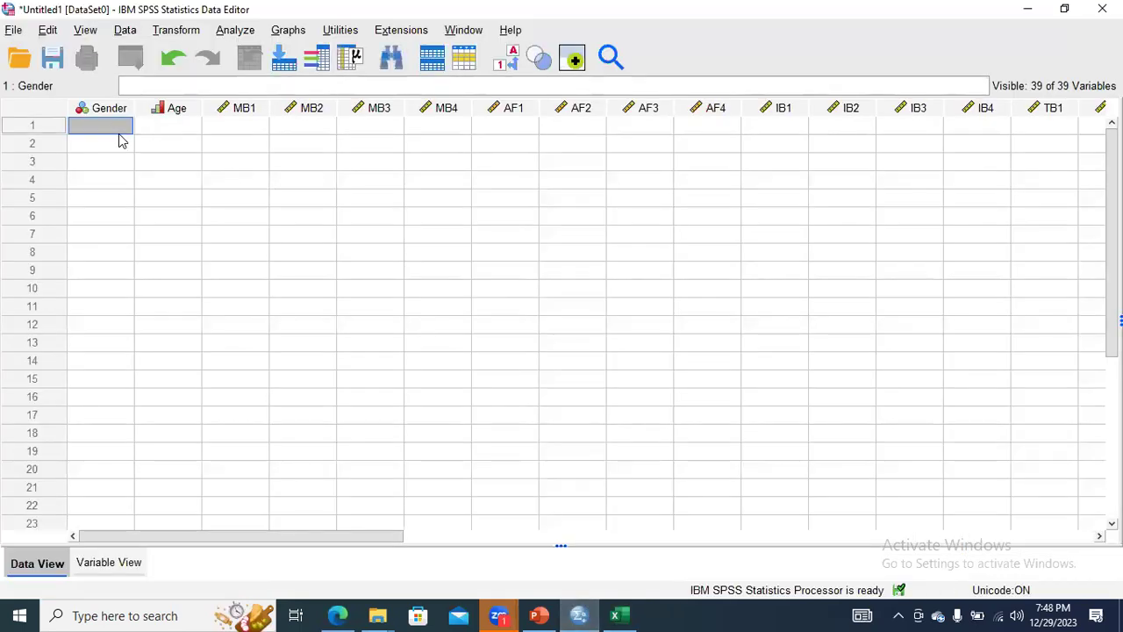
{"action": "key", "text": "ctrl+v"}
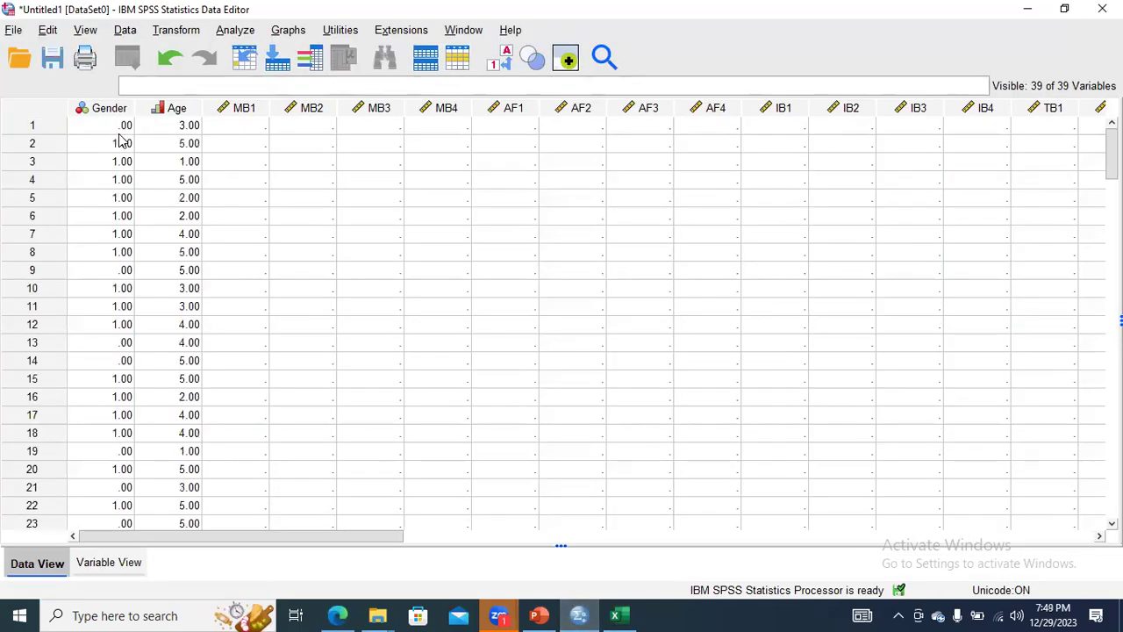
Copy the item responses in G2:AQ140 of the Excel dataset and paste them into SPSS from the first MB1 case.
{"action": "left_click", "coordinate": [239, 131]}
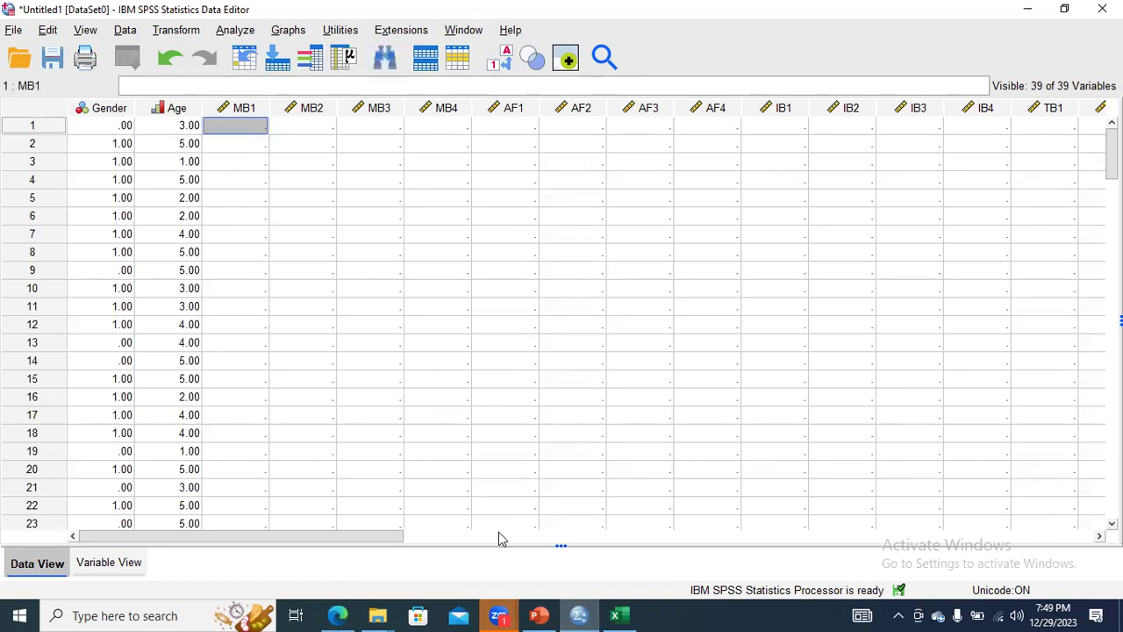
{"action": "left_click", "coordinate": [617, 614]}
{"action": "left_click_drag", "start_coordinate": [1113, 525], "coordinate": [1112, 261]}
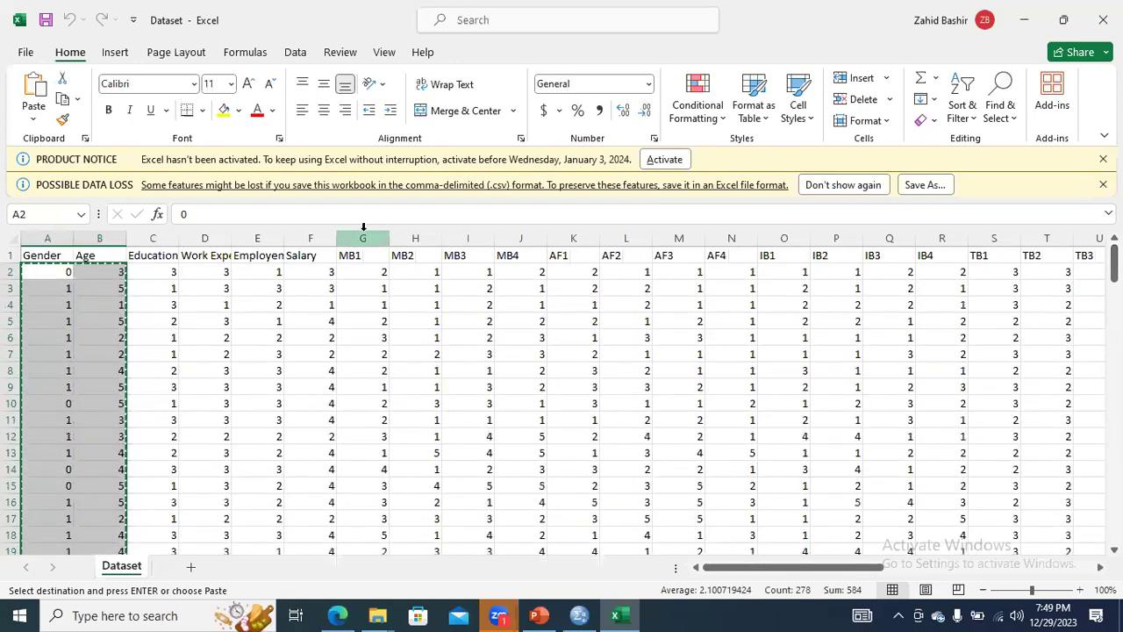
{"action": "left_click_drag", "start_coordinate": [160, 272], "coordinate": [998, 515]}
{"action": "left_click", "coordinate": [268, 287]}
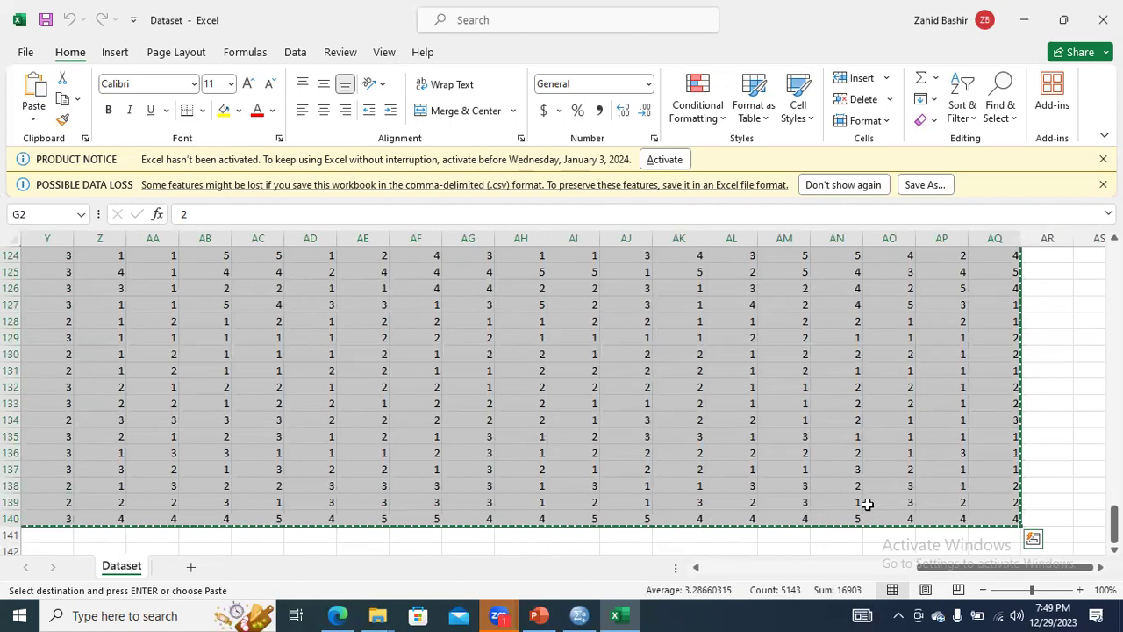
{"action": "left_click", "coordinate": [581, 615]}
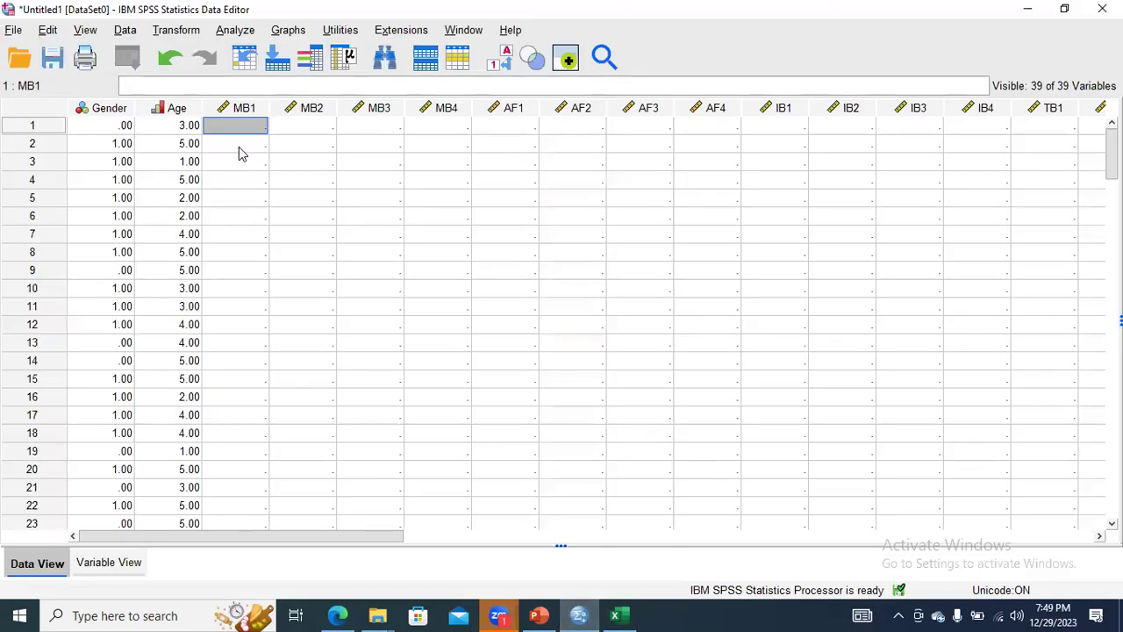
{"action": "key", "text": "ctrl+v"}
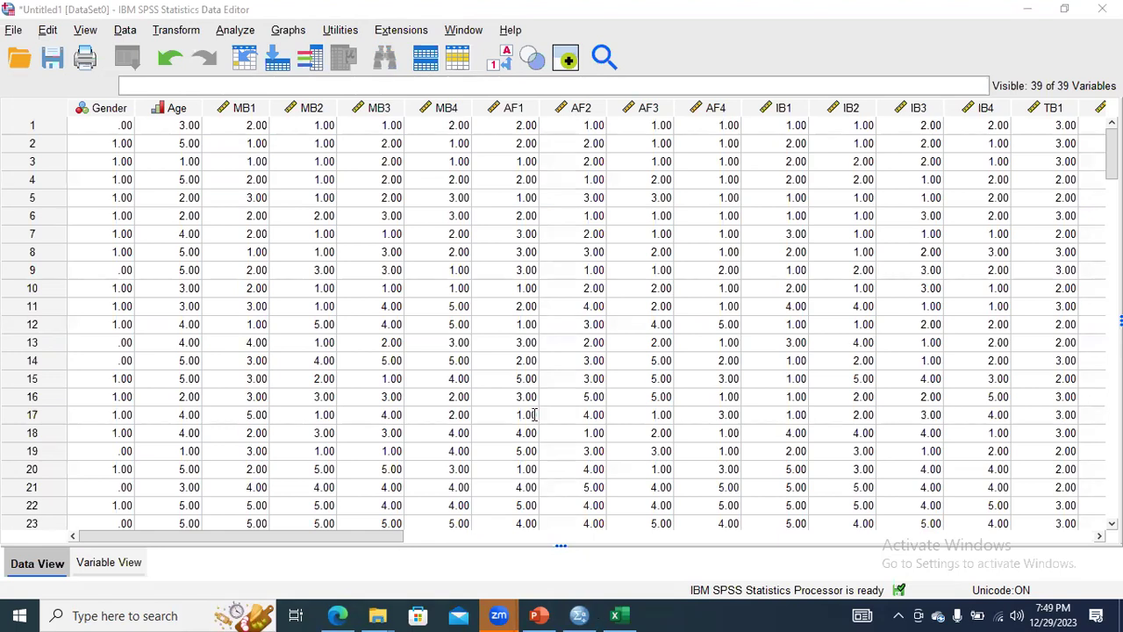
Switch to the PowerPoint presentation and highlight "analyze the missing values" in the Segment # 4 text of the Session -II slide.
{"action": "key", "text": "alt+Tab"}
{"action": "left_click_drag", "start_coordinate": [377, 312], "coordinate": [636, 323]}
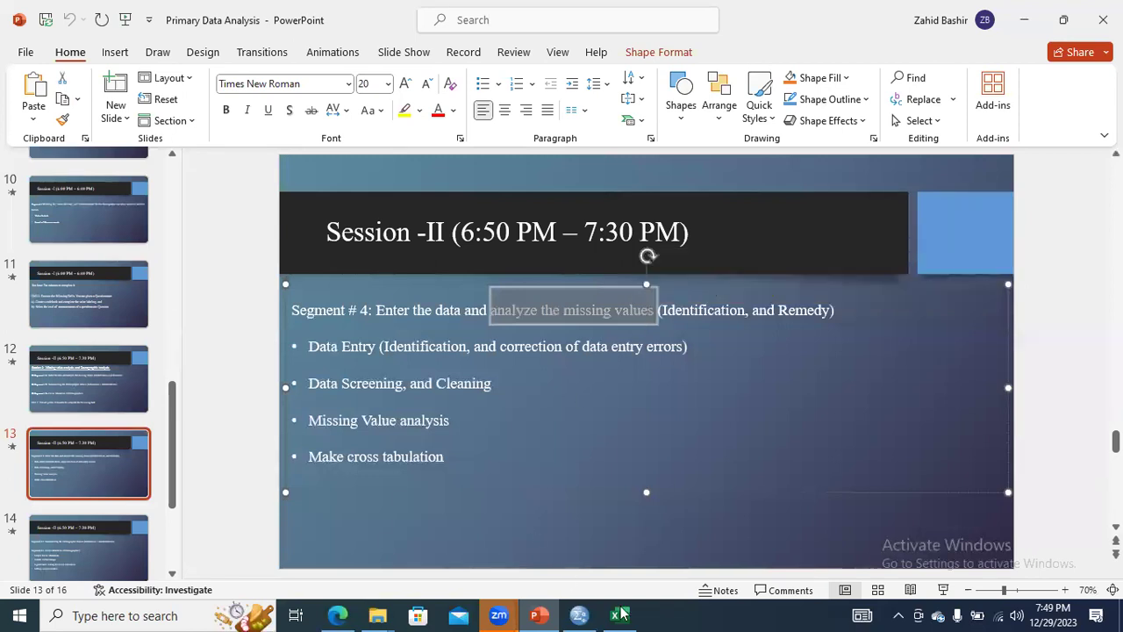
{"action": "mouse_move", "coordinate": [579, 615]}
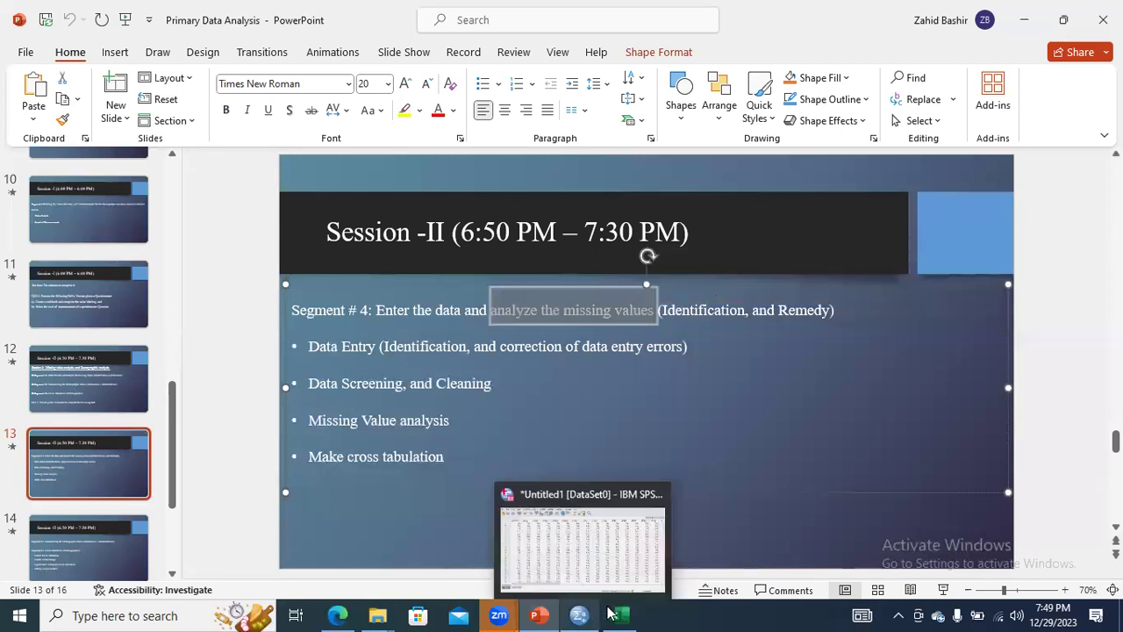
Return to SPSS and review the pasted responses across all cases and variables.
{"action": "left_click", "coordinate": [576, 546]}
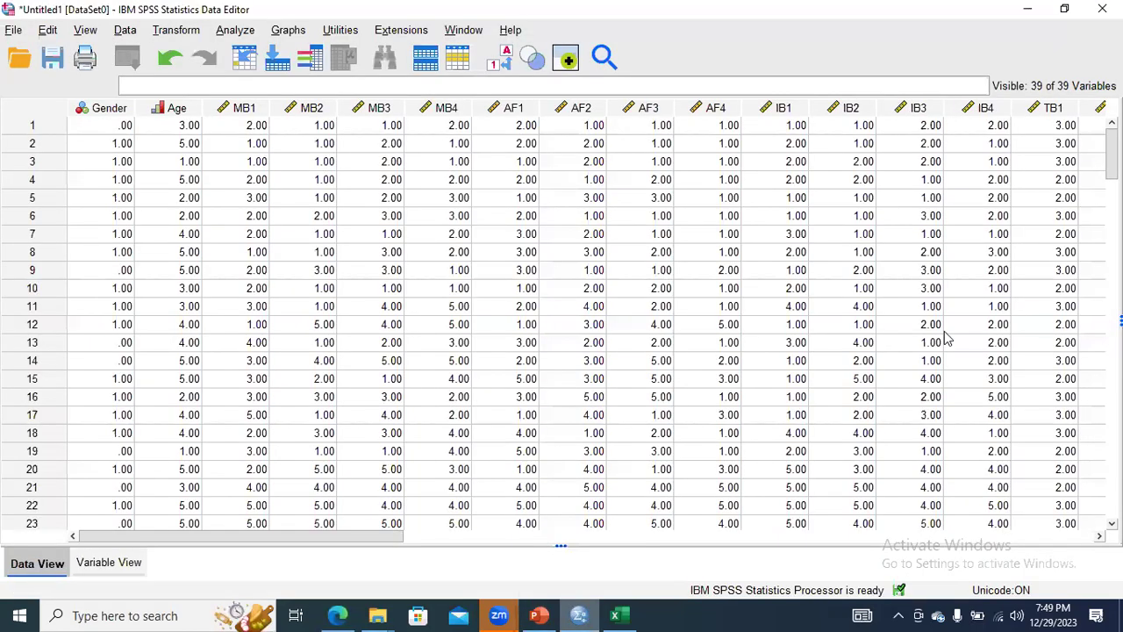
{"action": "scroll", "coordinate": [562, 322], "scroll_direction": "down", "scroll_amount": 20}
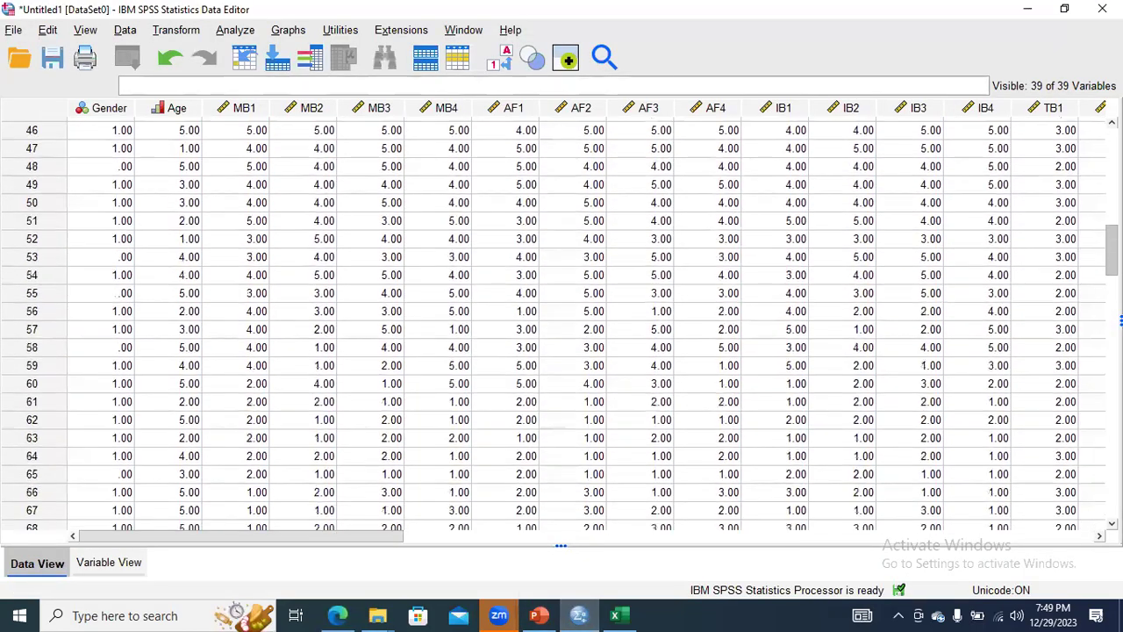
{"action": "scroll", "coordinate": [562, 322], "scroll_direction": "down", "scroll_amount": 14}
{"action": "scroll", "coordinate": [561, 323], "scroll_direction": "up", "scroll_amount": 20}
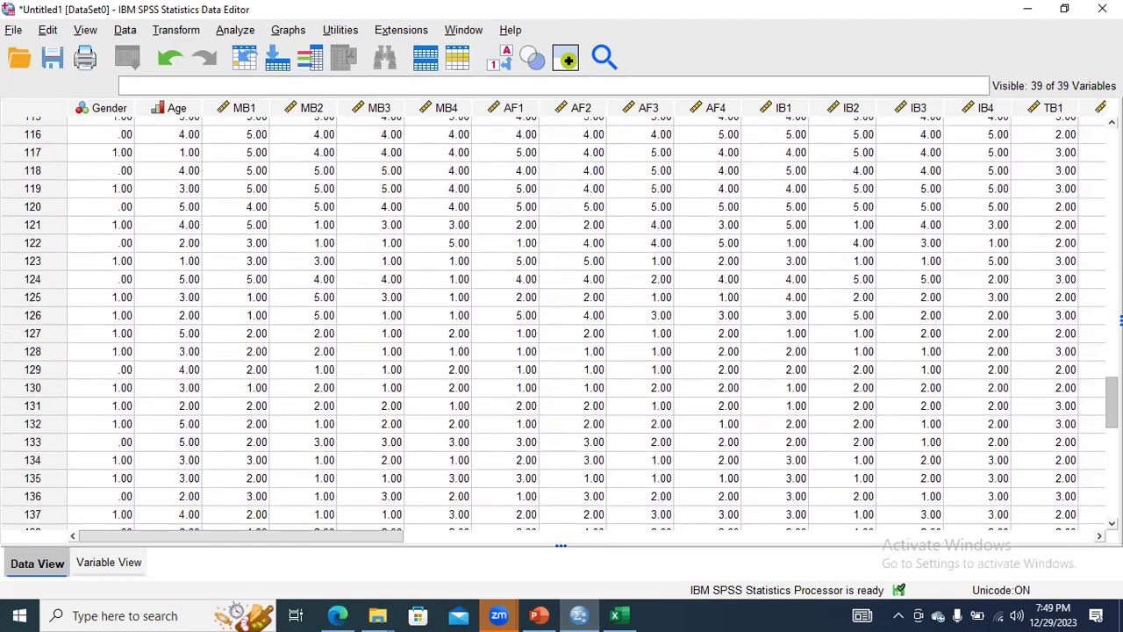
{"action": "scroll", "coordinate": [562, 322], "scroll_direction": "up", "scroll_amount": 15}
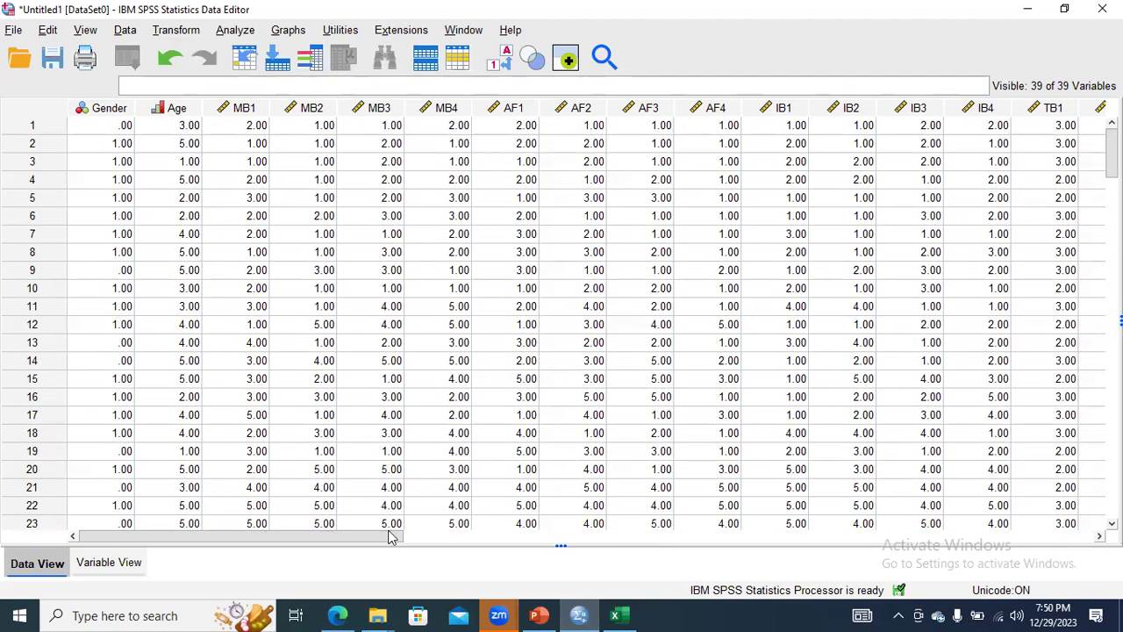
{"action": "scroll", "coordinate": [463, 538], "scroll_direction": "right", "scroll_amount": 15}
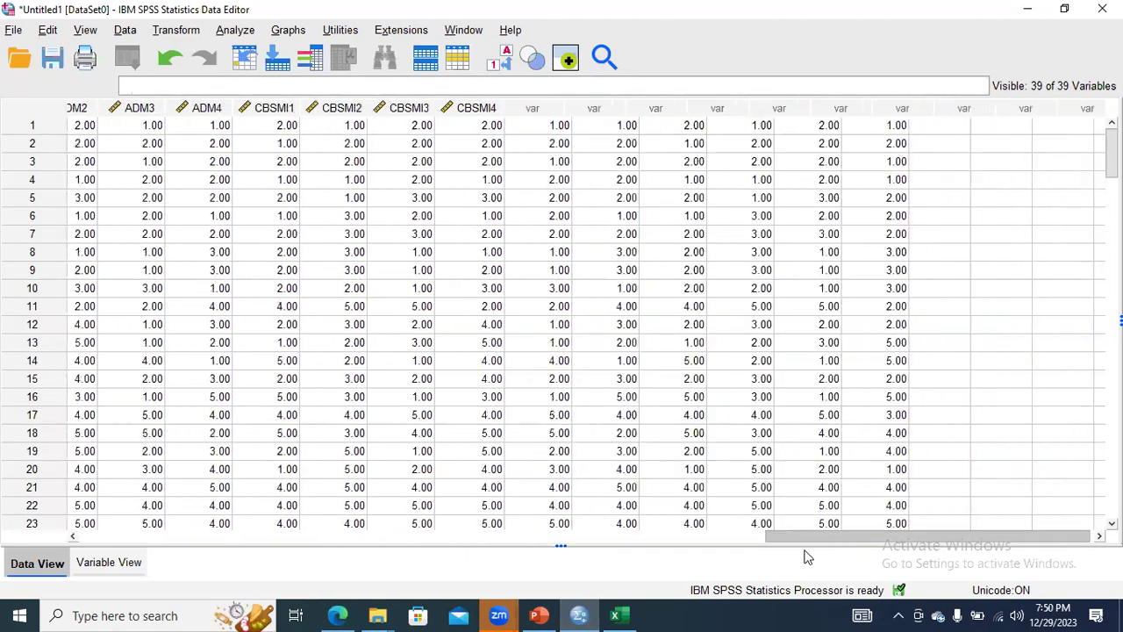
{"action": "scroll", "coordinate": [807, 554], "scroll_direction": "left", "scroll_amount": 8}
{"action": "scroll", "coordinate": [526, 558], "scroll_direction": "left", "scroll_amount": 10}
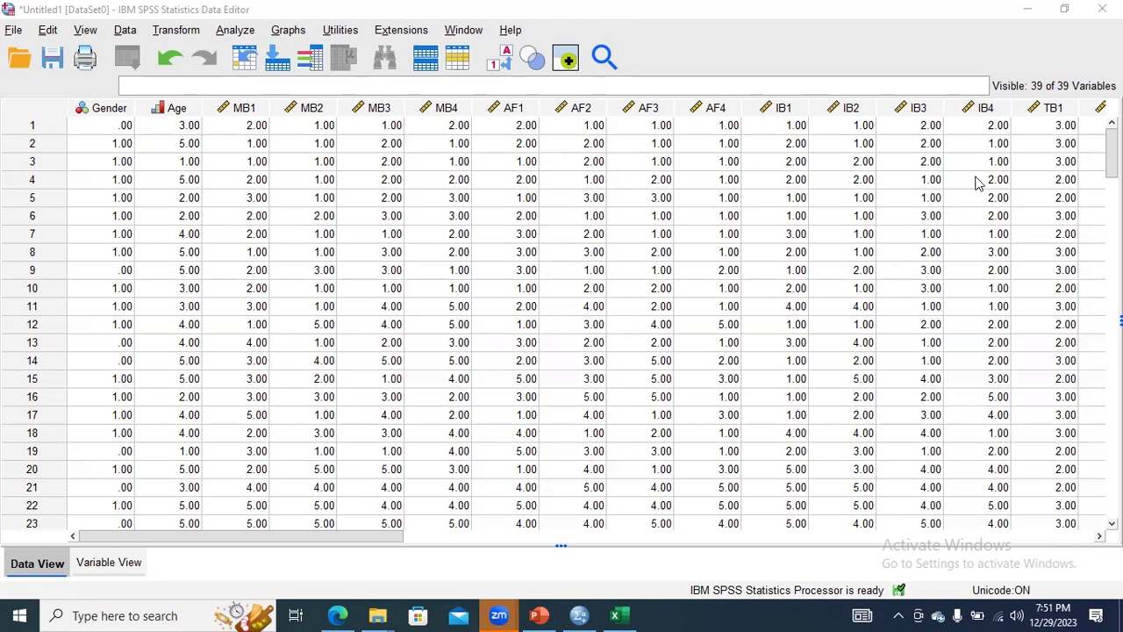
Inspect the rows of cases 139 and 30, checking the extent of the data before returning to the first case.
{"action": "left_click_drag", "start_coordinate": [1111, 154], "coordinate": [1112, 435]}
{"action": "left_click", "coordinate": [54, 288]}
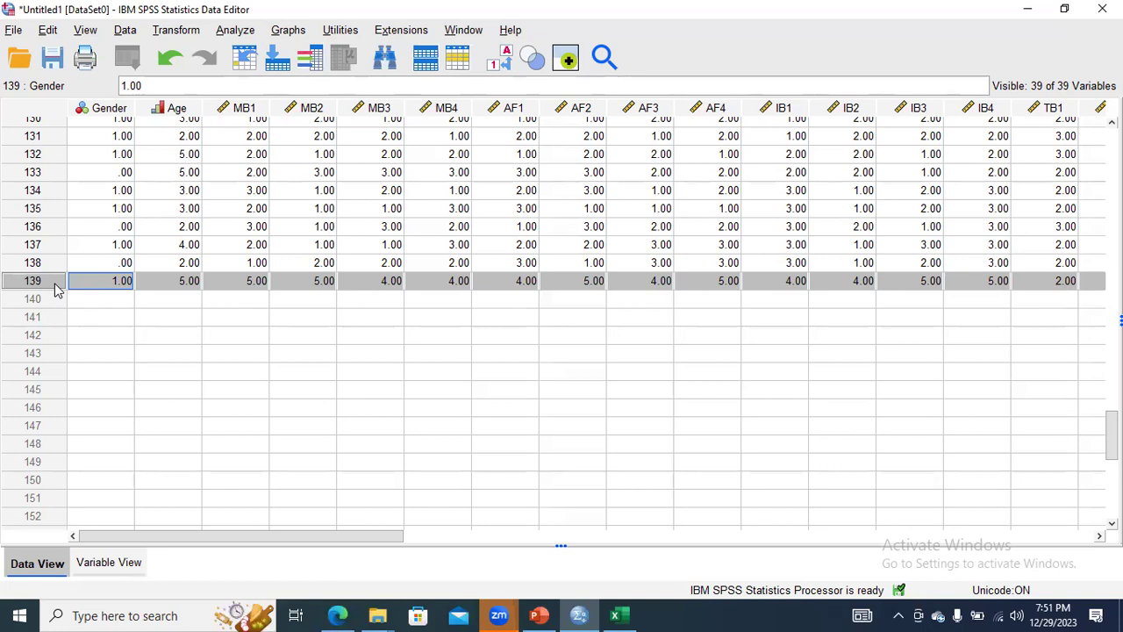
{"action": "left_click_drag", "start_coordinate": [1112, 436], "coordinate": [1111, 207]}
{"action": "left_click", "coordinate": [26, 172]}
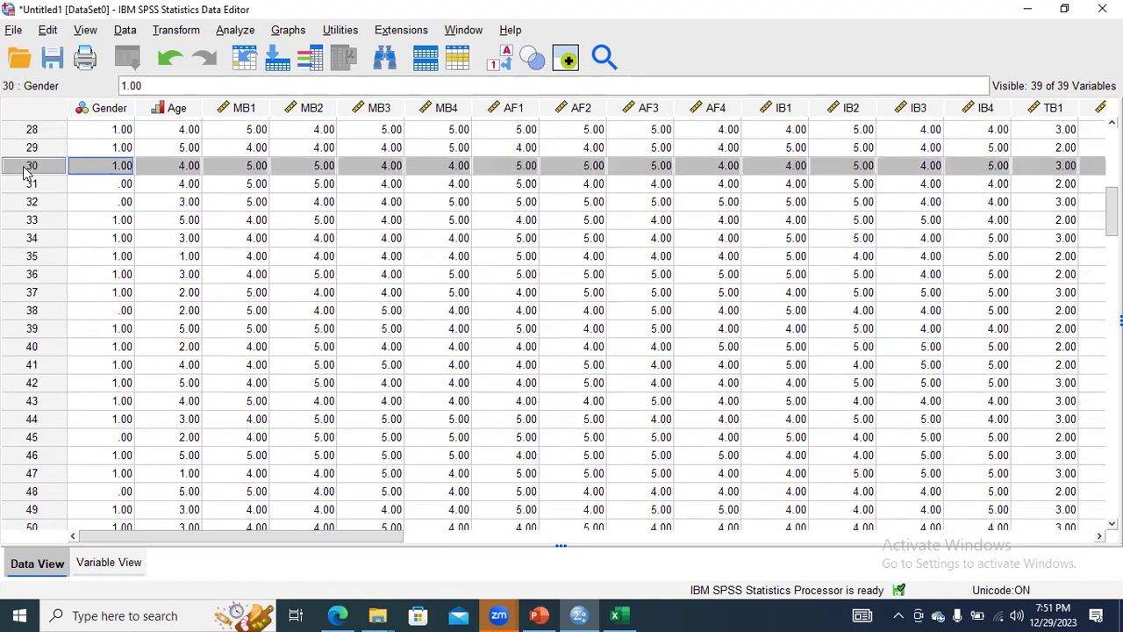
{"action": "left_click_drag", "start_coordinate": [1112, 211], "coordinate": [1112, 438]}
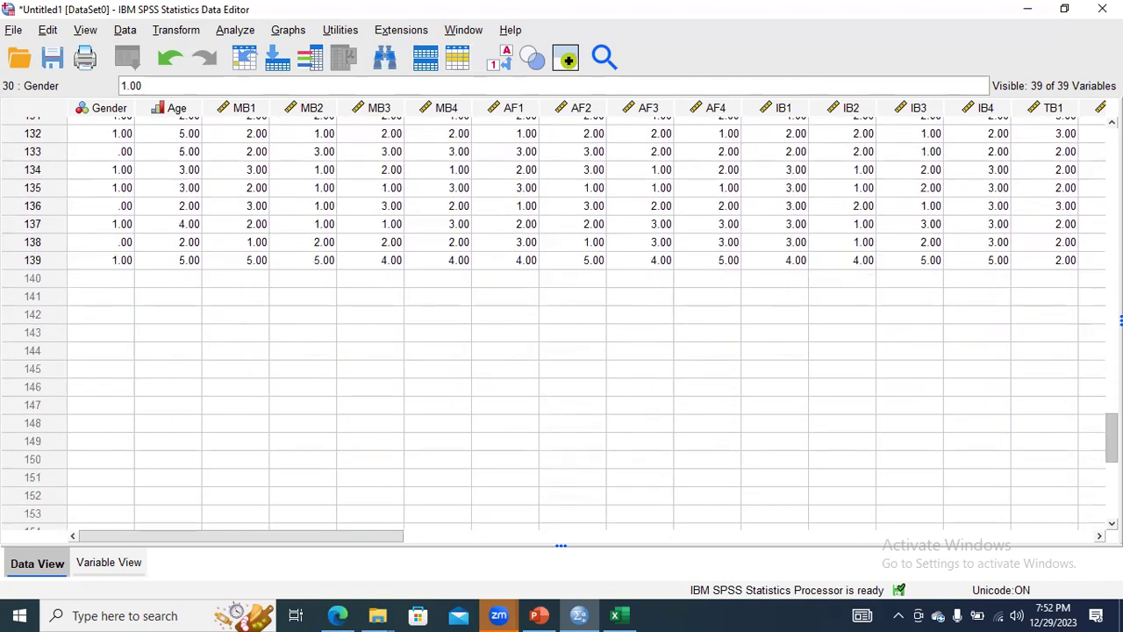
{"action": "left_click_drag", "start_coordinate": [1112, 437], "coordinate": [1112, 153]}
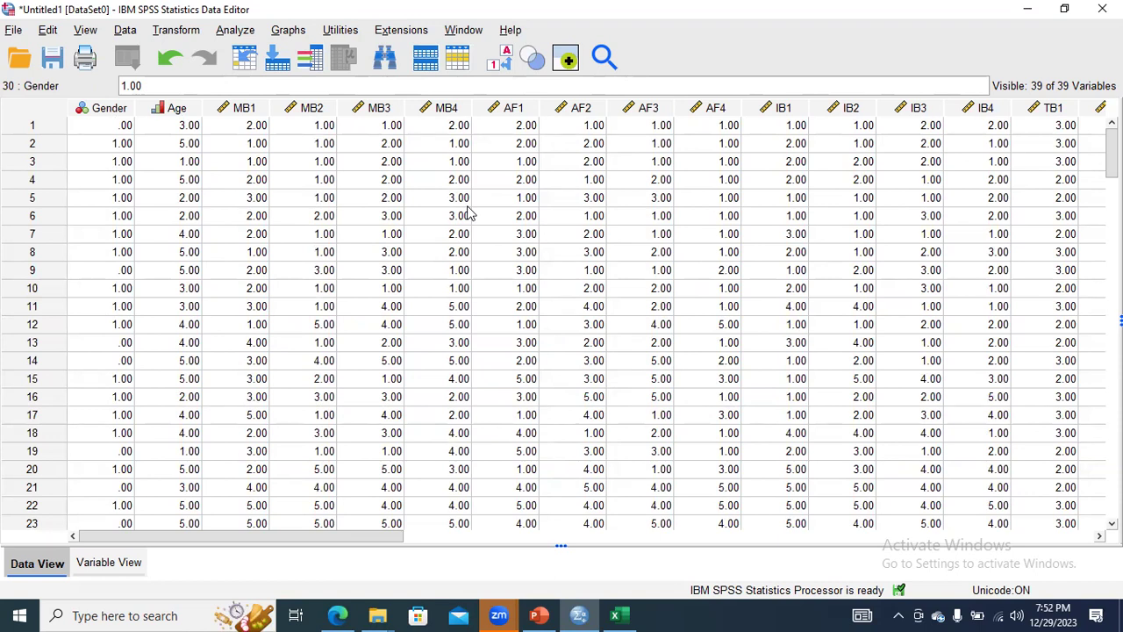
Clear the MB1 responses of cases 6, 18 and 42 to create missing values.
{"action": "left_click", "coordinate": [252, 221]}
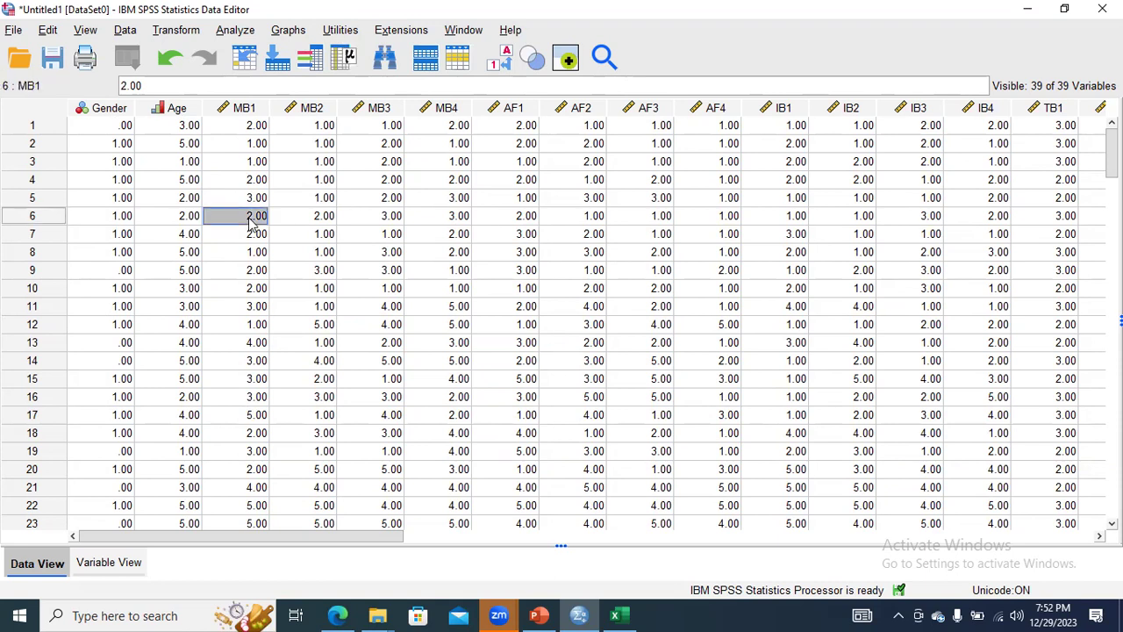
{"action": "key", "text": "Delete"}
{"action": "left_click", "coordinate": [252, 436]}
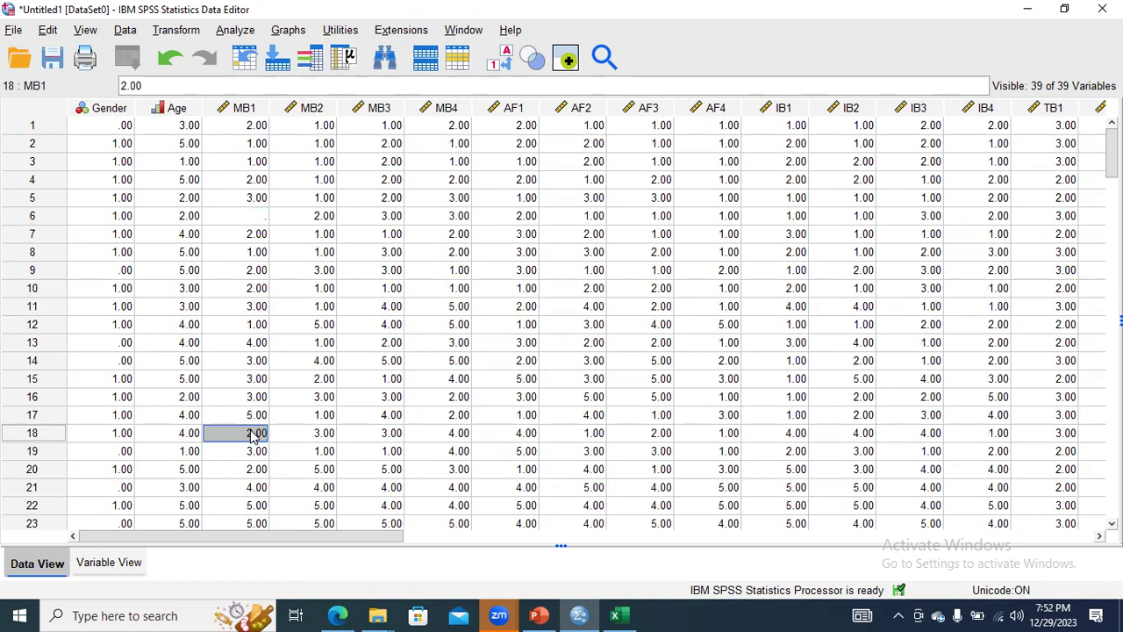
{"action": "key", "text": "Delete"}
{"action": "scroll", "coordinate": [368, 351], "scroll_direction": "down", "scroll_amount": 7}
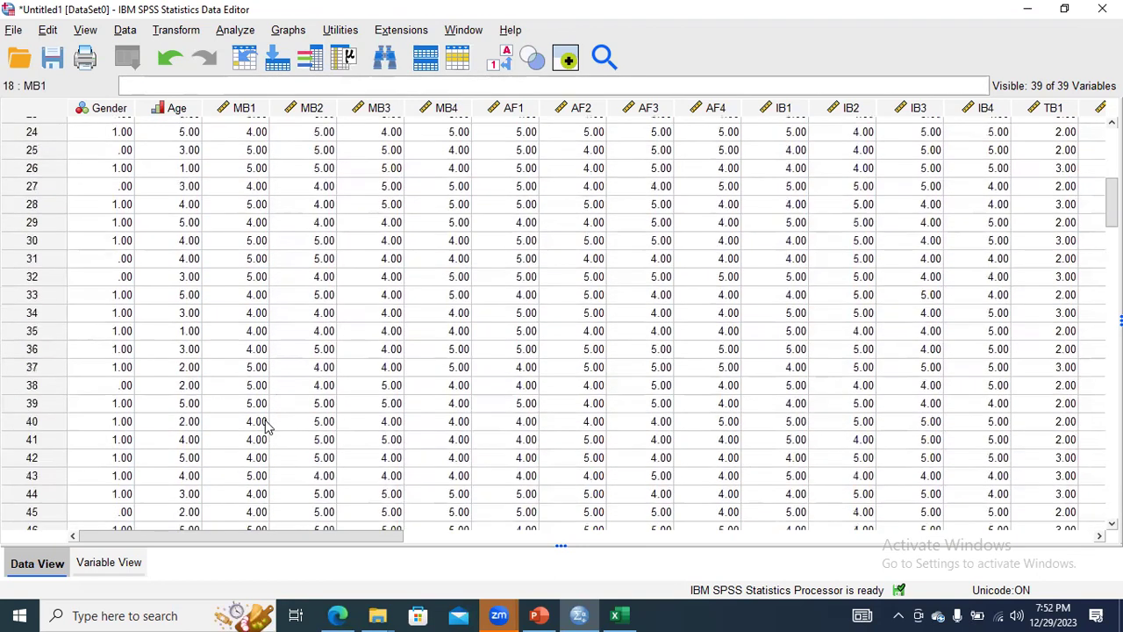
{"action": "left_click", "coordinate": [255, 459]}
{"action": "key", "text": "Delete"}
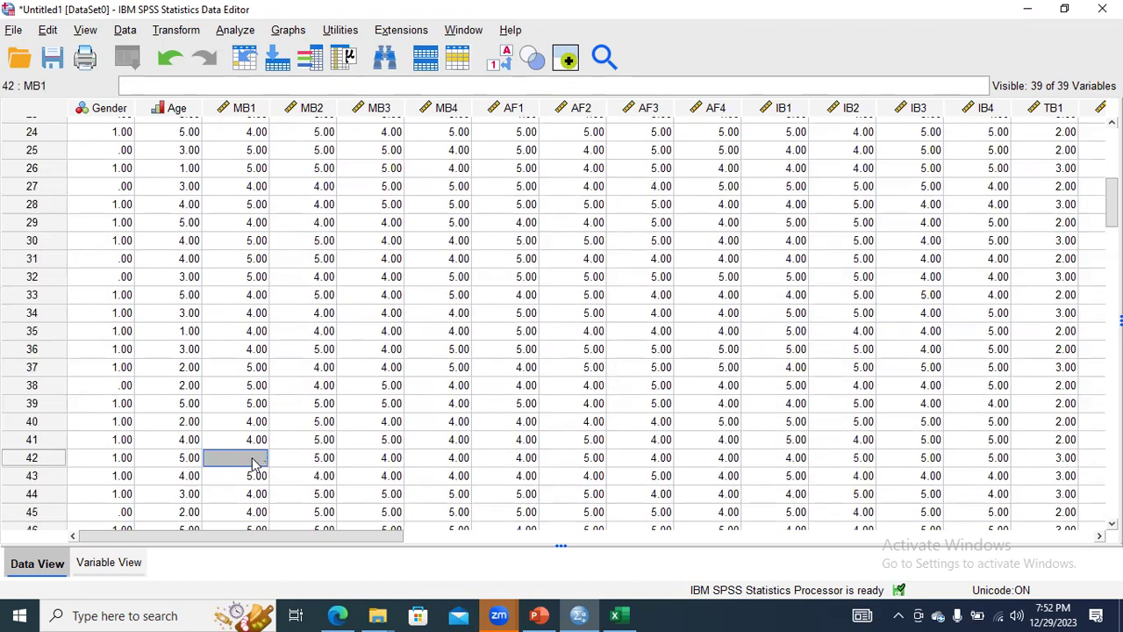
Clear the MB1 responses of cases 84 and 134 and return to the first case.
{"action": "scroll", "coordinate": [233, 437], "scroll_direction": "down", "scroll_amount": 14}
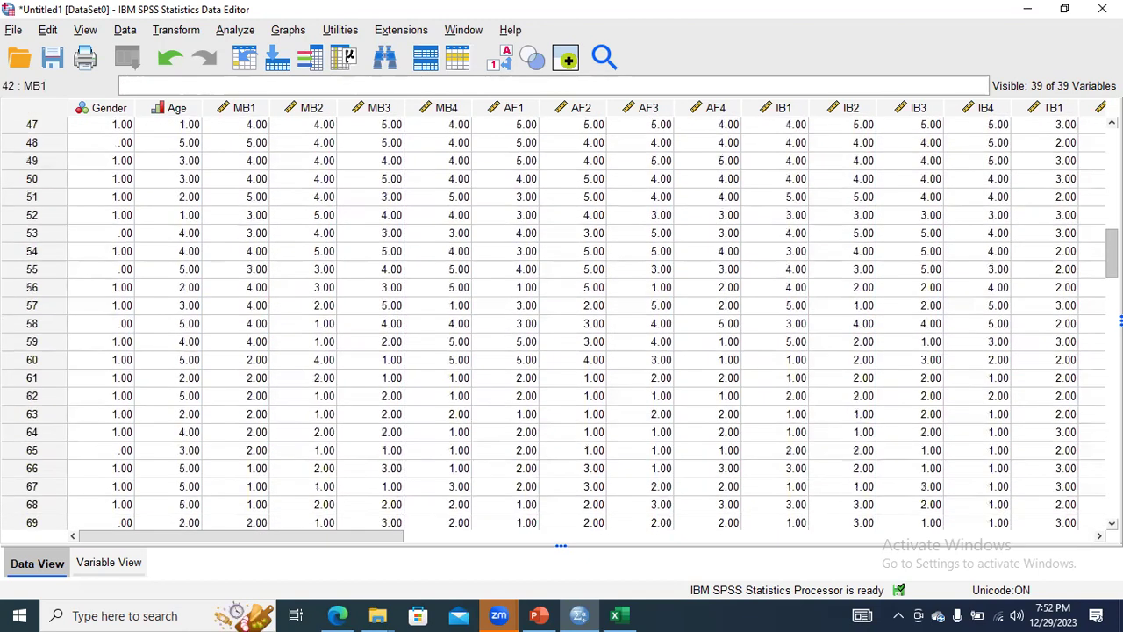
{"action": "left_click", "coordinate": [259, 439]}
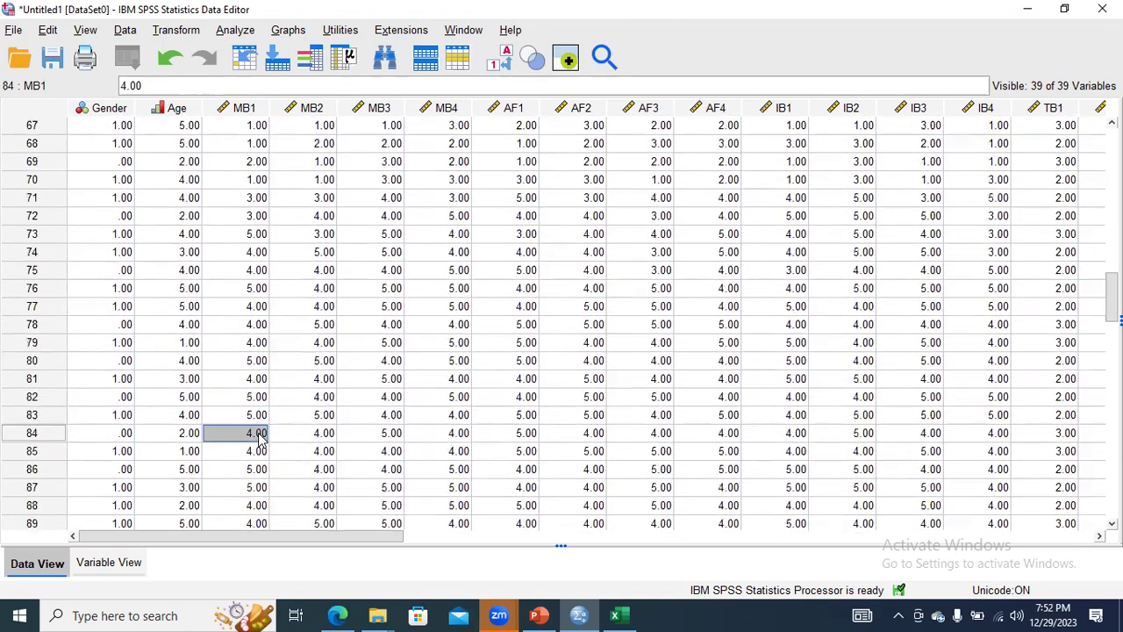
{"action": "key", "text": "Delete"}
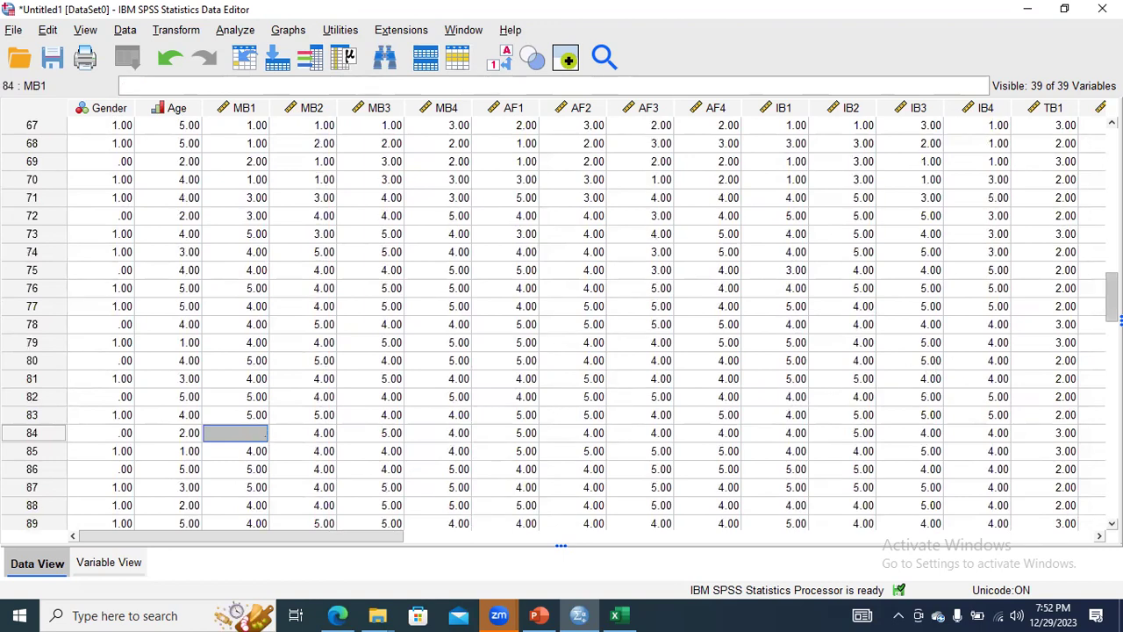
{"action": "scroll", "coordinate": [260, 439], "scroll_direction": "down", "scroll_amount": 6}
{"action": "scroll", "coordinate": [562, 325], "scroll_direction": "down", "scroll_amount": 8}
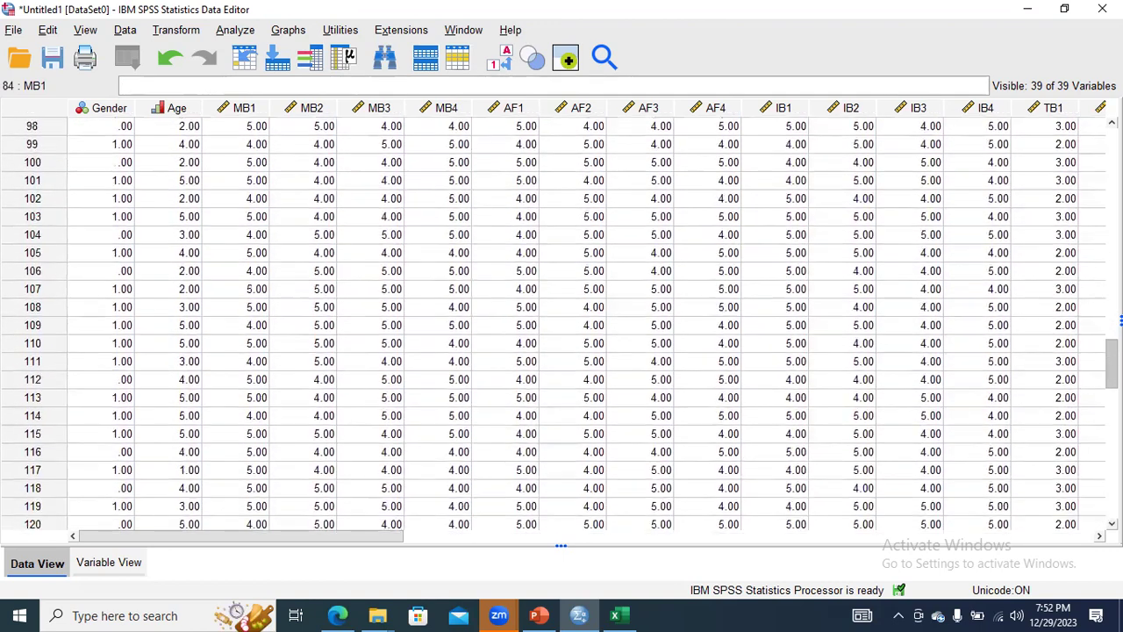
{"action": "scroll", "coordinate": [399, 413], "scroll_direction": "down", "scroll_amount": 3}
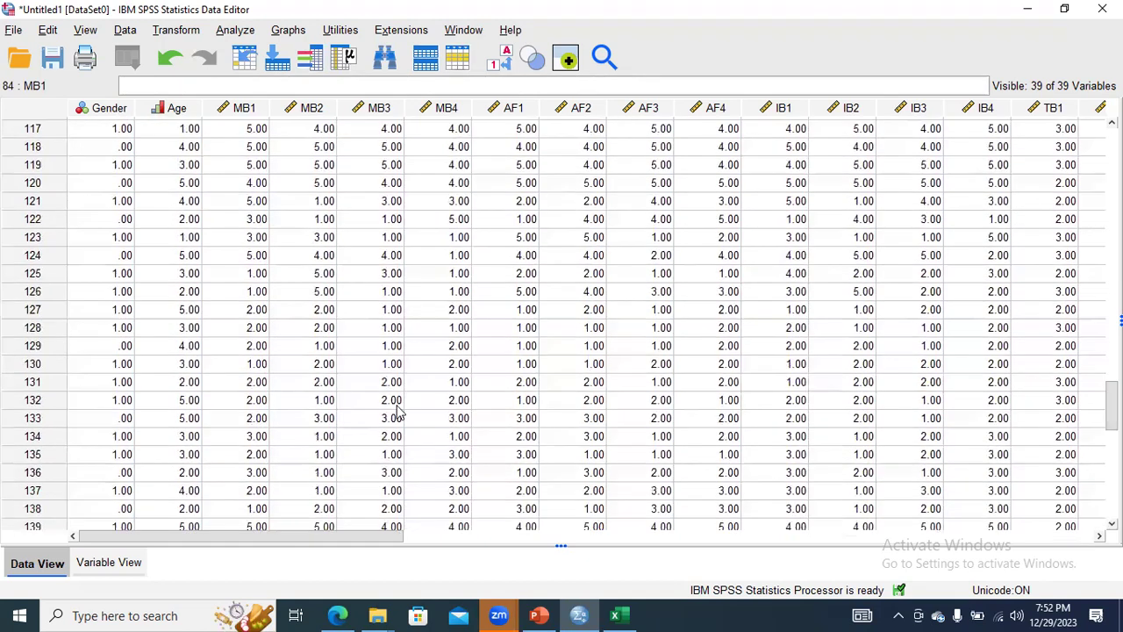
{"action": "left_click", "coordinate": [256, 443]}
{"action": "key", "text": "Delete"}
{"action": "left_click_drag", "start_coordinate": [1112, 405], "coordinate": [1111, 149]}
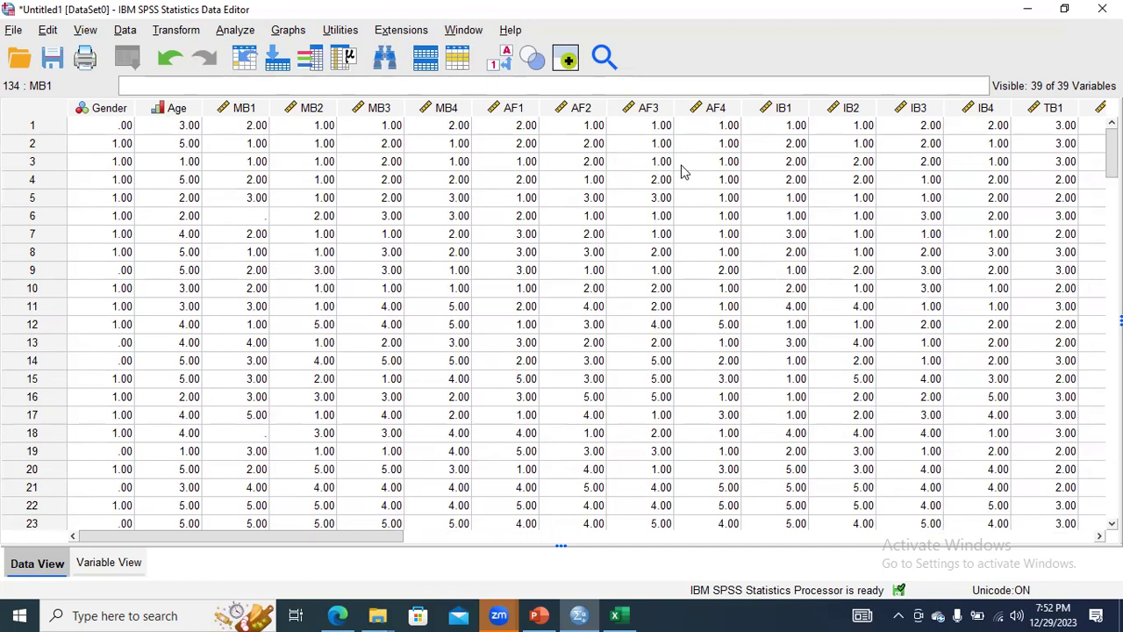
{"action": "left_click", "coordinate": [176, 32]}
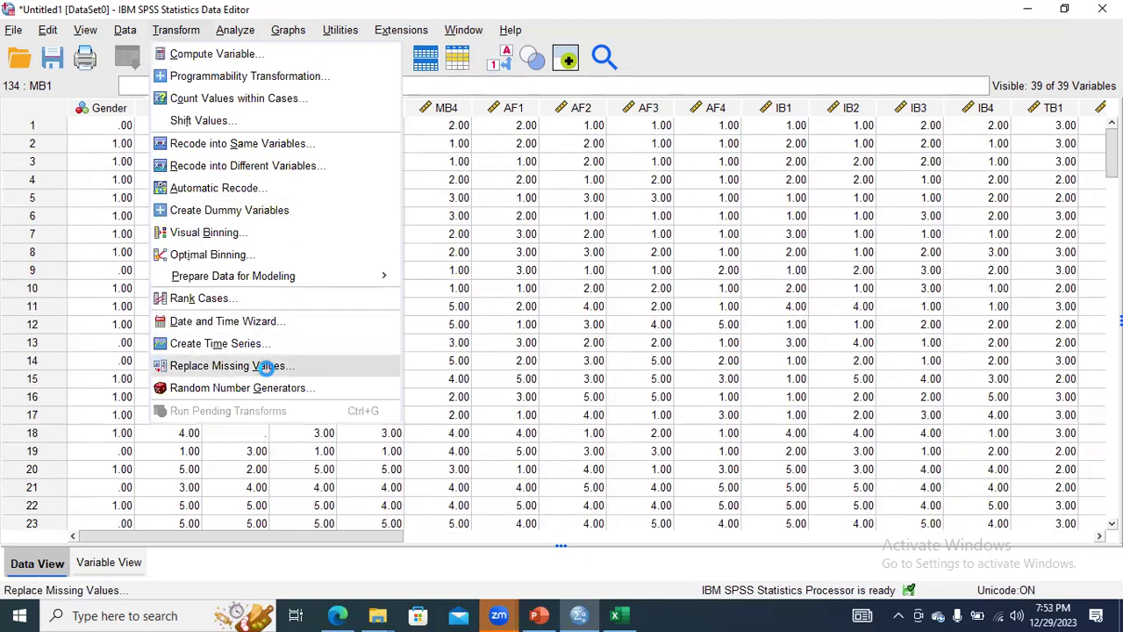
{"action": "left_click", "coordinate": [266, 373]}
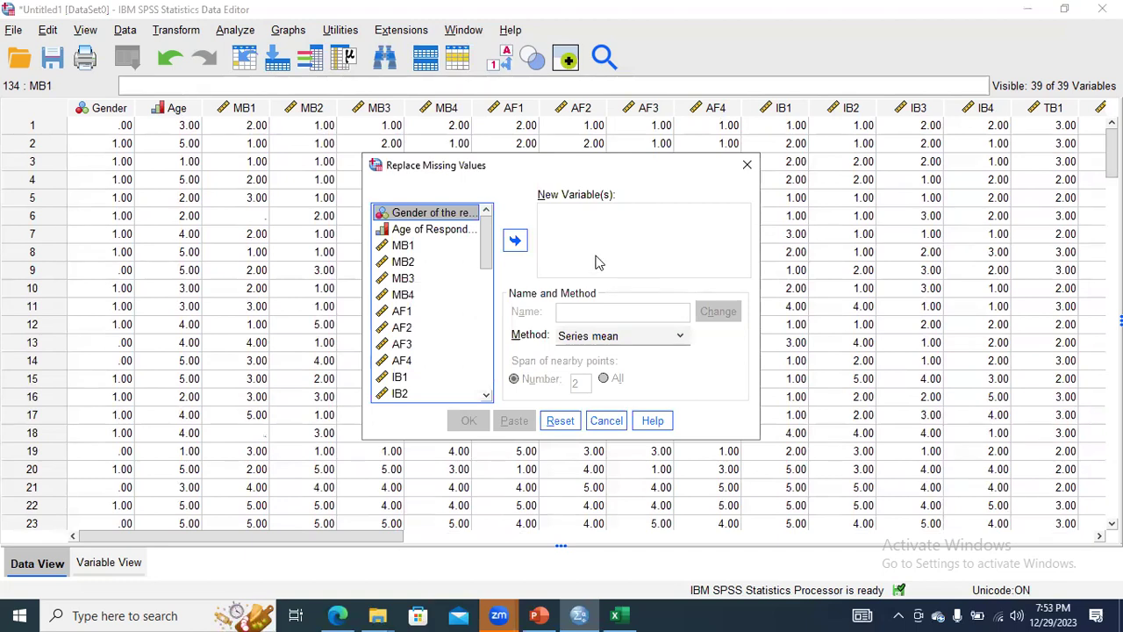
{"action": "left_click_drag", "start_coordinate": [589, 173], "coordinate": [588, 150]}
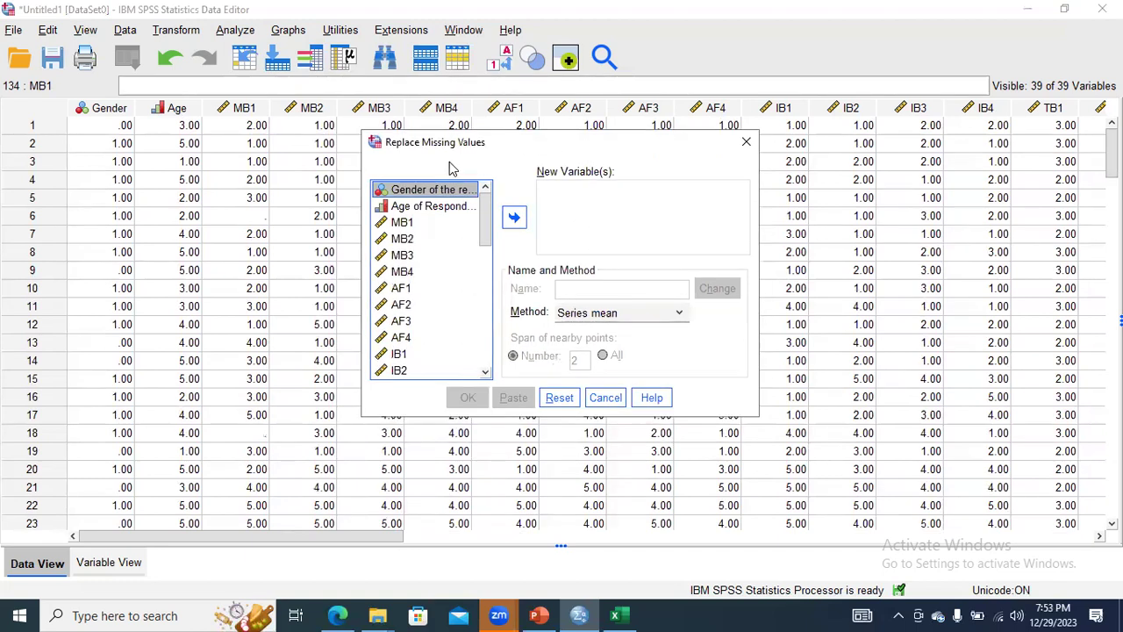
{"action": "left_click", "coordinate": [743, 140]}
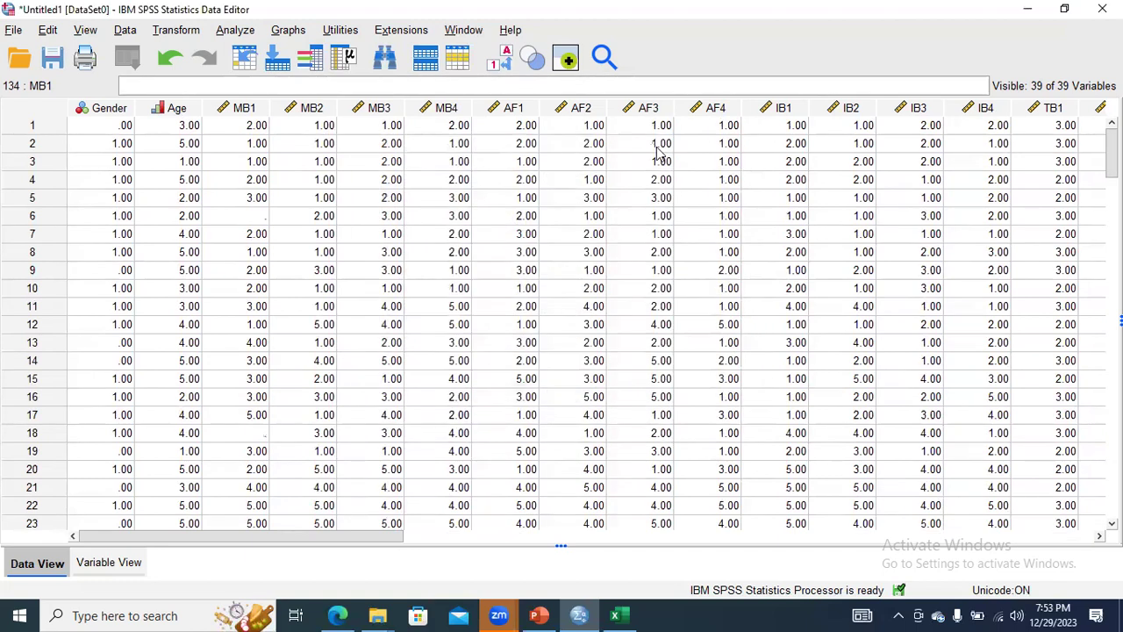
Run Replace Missing Values on MB1 with the Series mean method, creating a new variable for the result.
{"action": "left_click", "coordinate": [177, 31]}
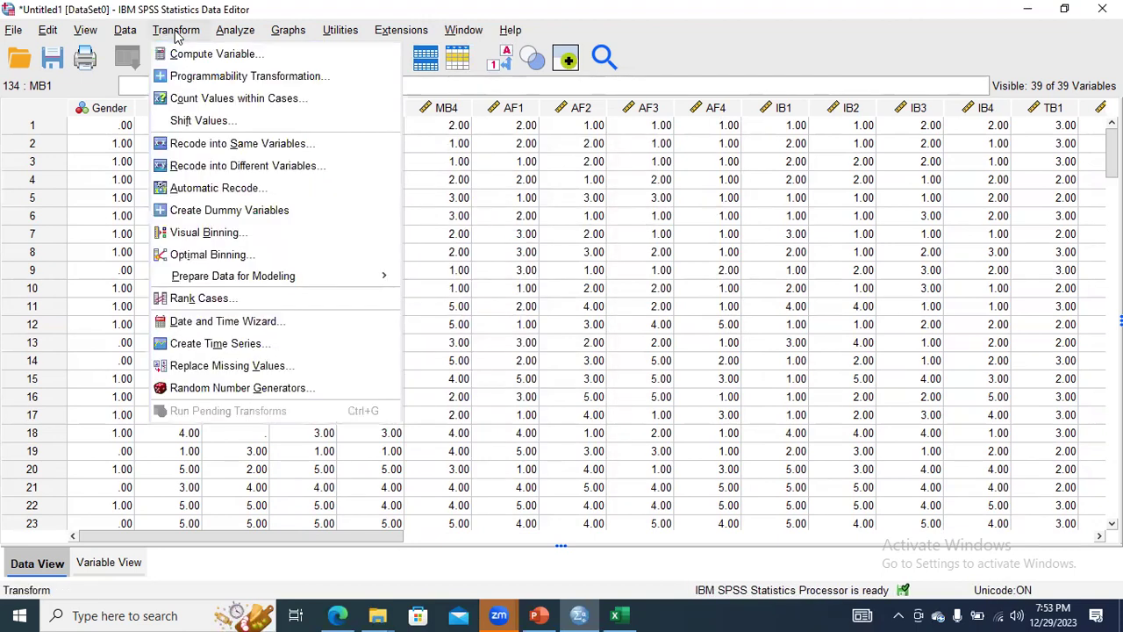
{"action": "left_click", "coordinate": [217, 366]}
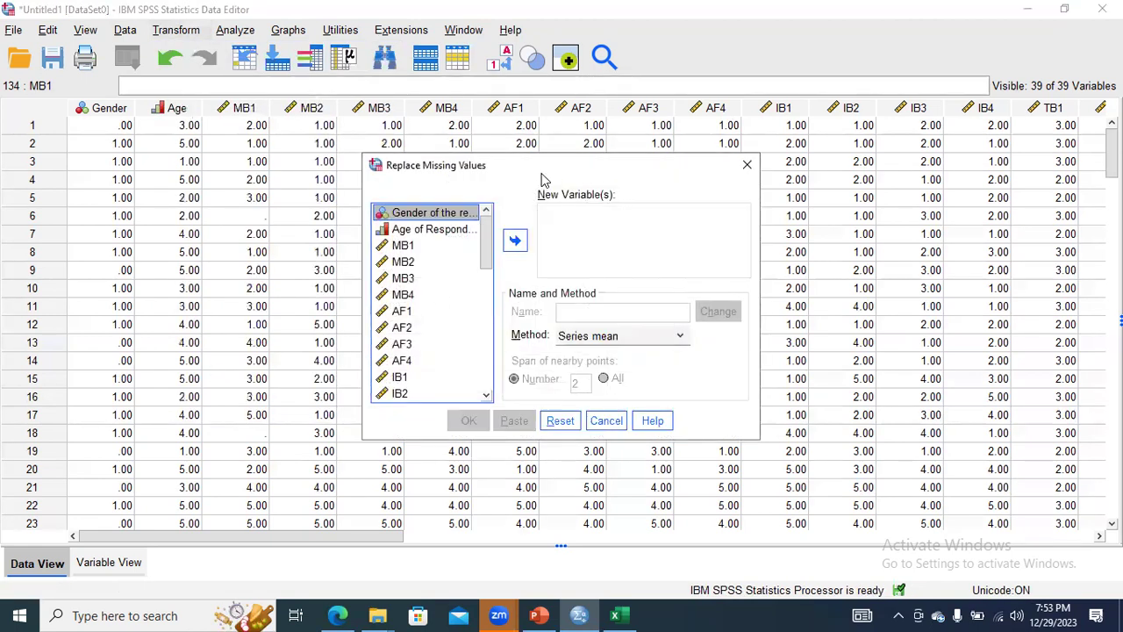
{"action": "left_click_drag", "start_coordinate": [542, 174], "coordinate": [559, 38]}
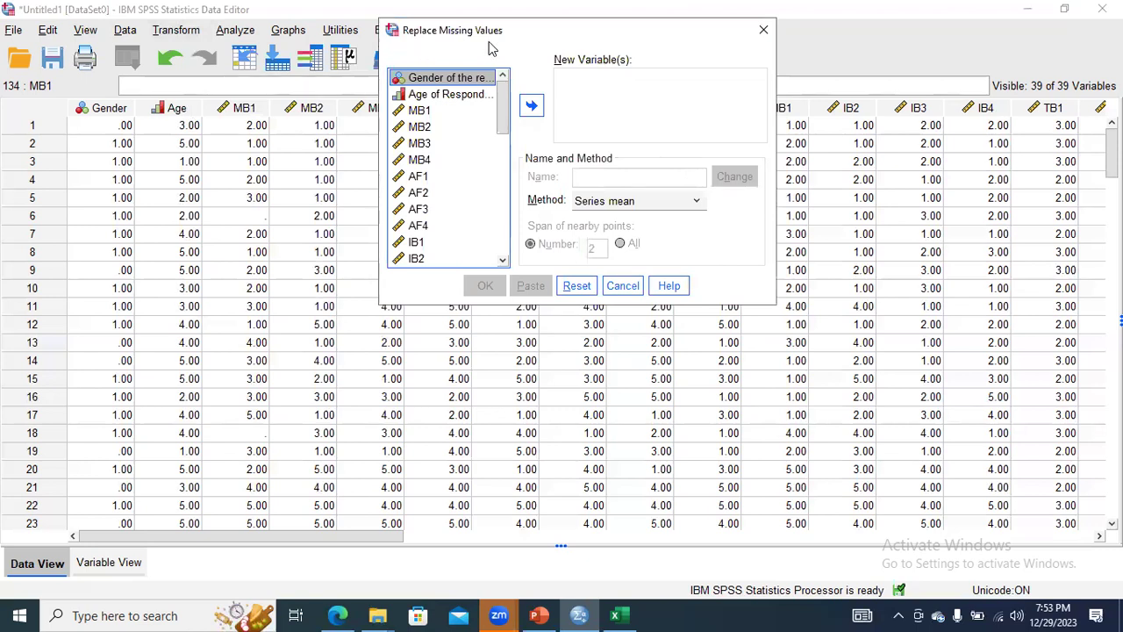
{"action": "left_click", "coordinate": [421, 112]}
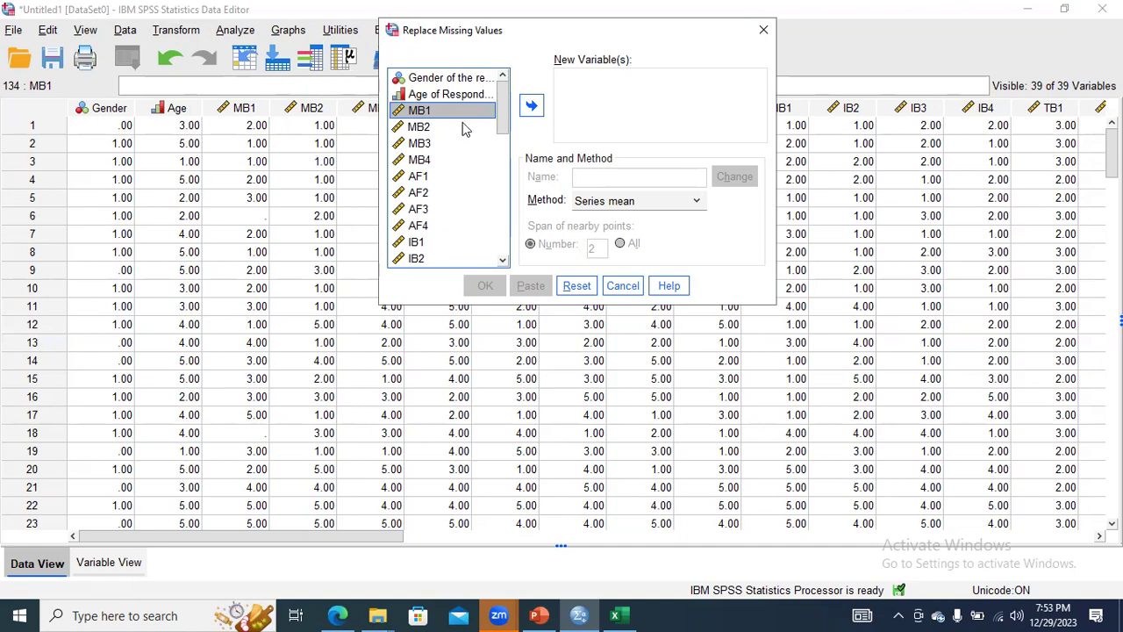
{"action": "left_click", "coordinate": [531, 107]}
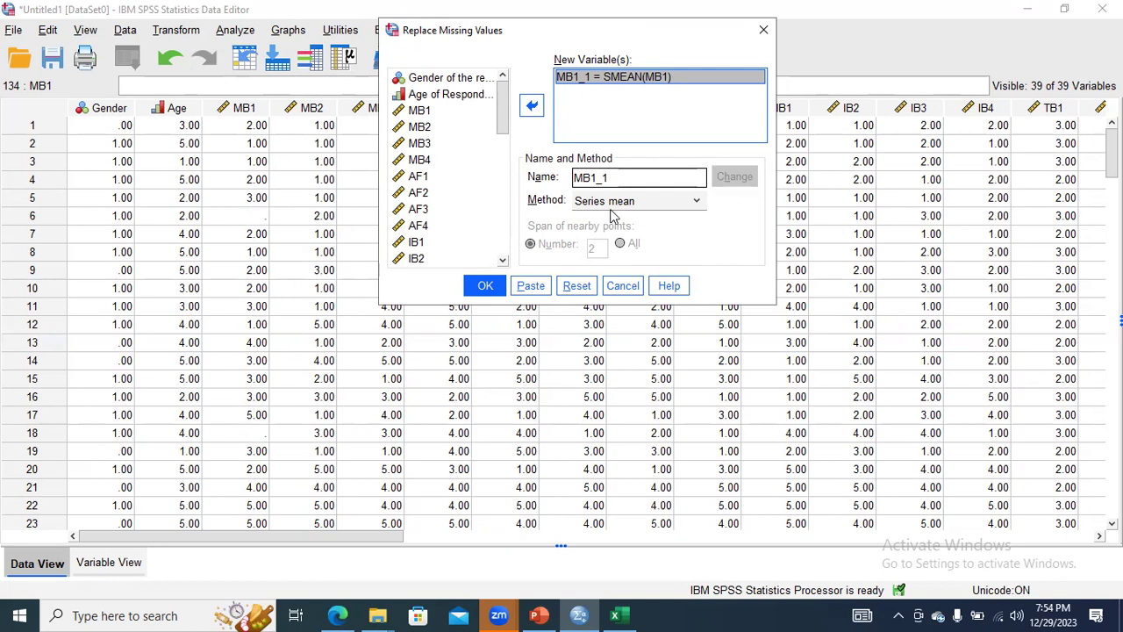
{"action": "left_click", "coordinate": [486, 290]}
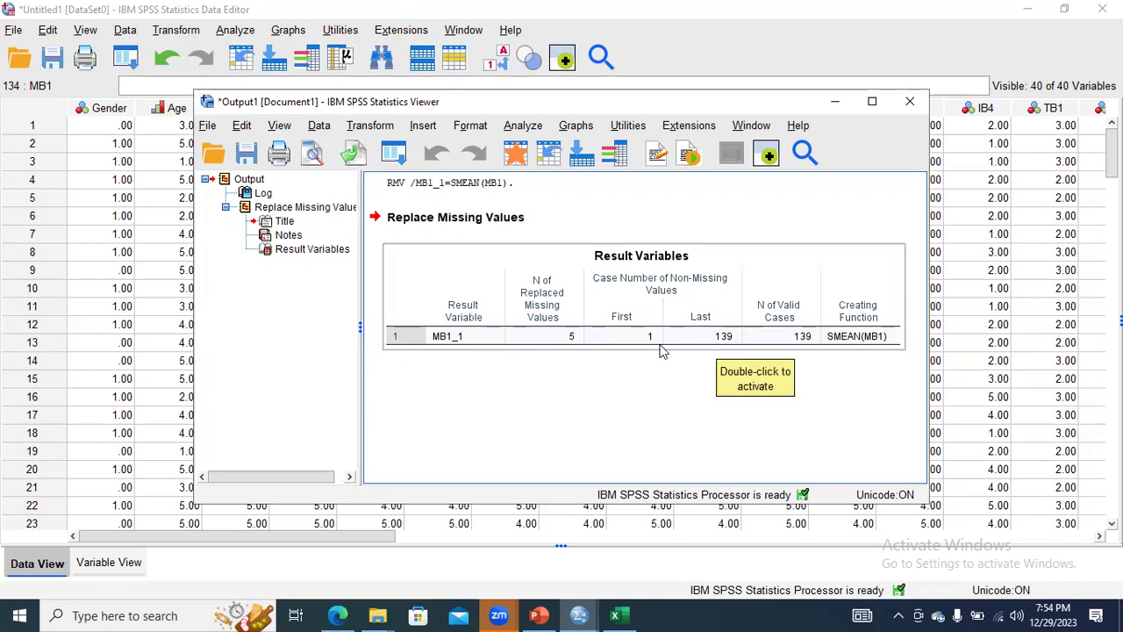
Minimize the output and examine the MB1_1 column across the cases, comparing it with the original MB1 column.
{"action": "left_click", "coordinate": [835, 101]}
{"action": "left_click_drag", "start_coordinate": [391, 536], "coordinate": [715, 548]}
{"action": "left_click_drag", "start_coordinate": [860, 548], "coordinate": [1047, 557]}
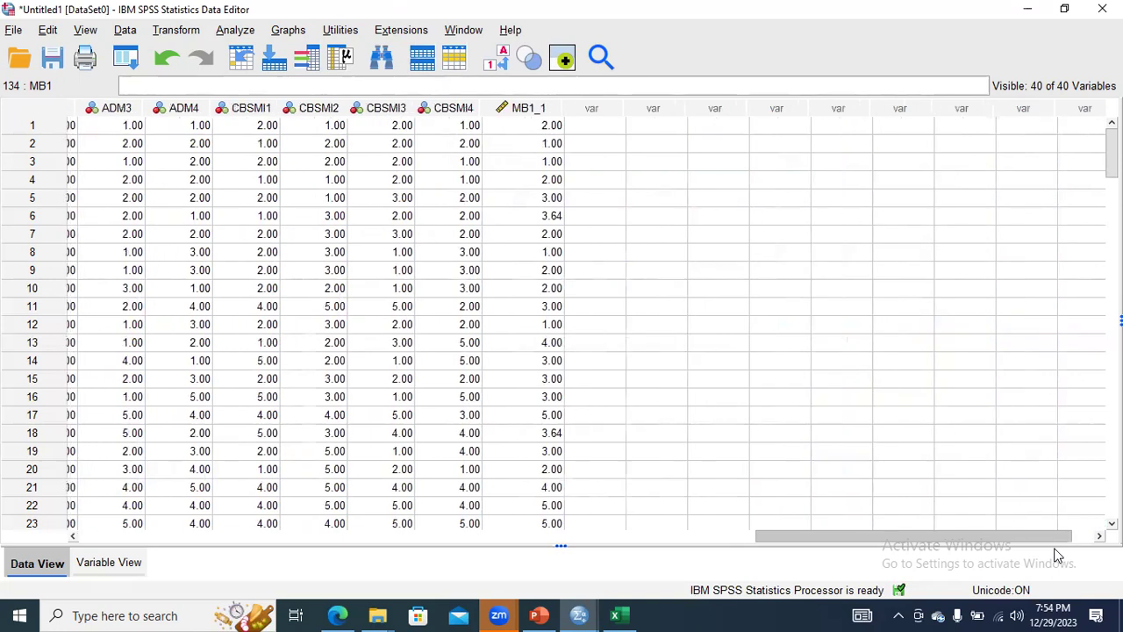
{"action": "left_click", "coordinate": [548, 127]}
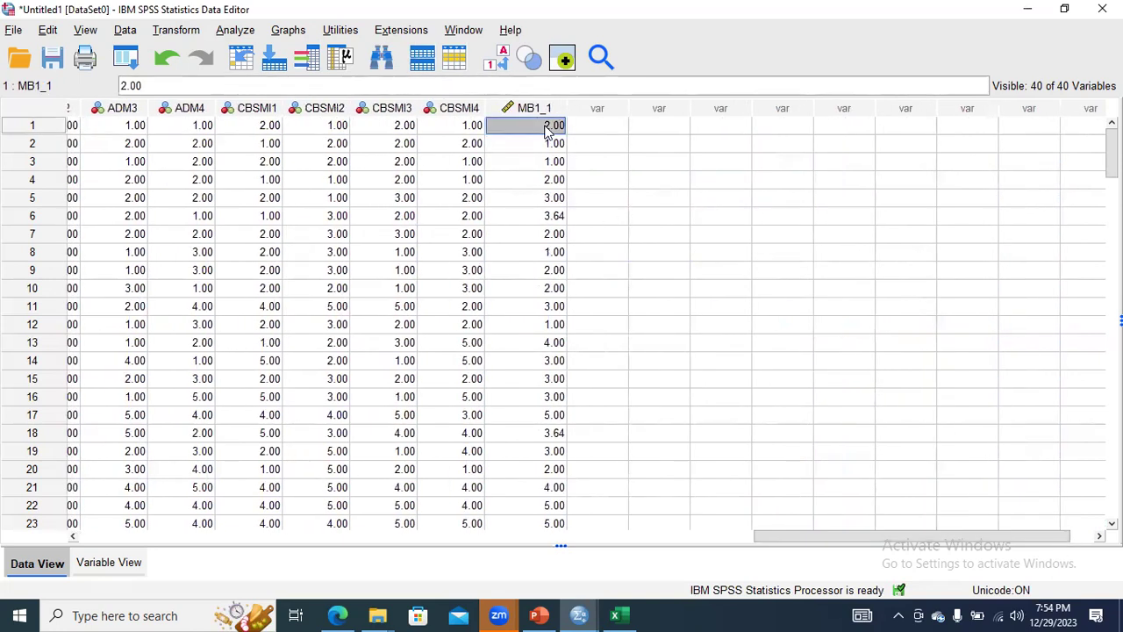
{"action": "left_click", "coordinate": [539, 108]}
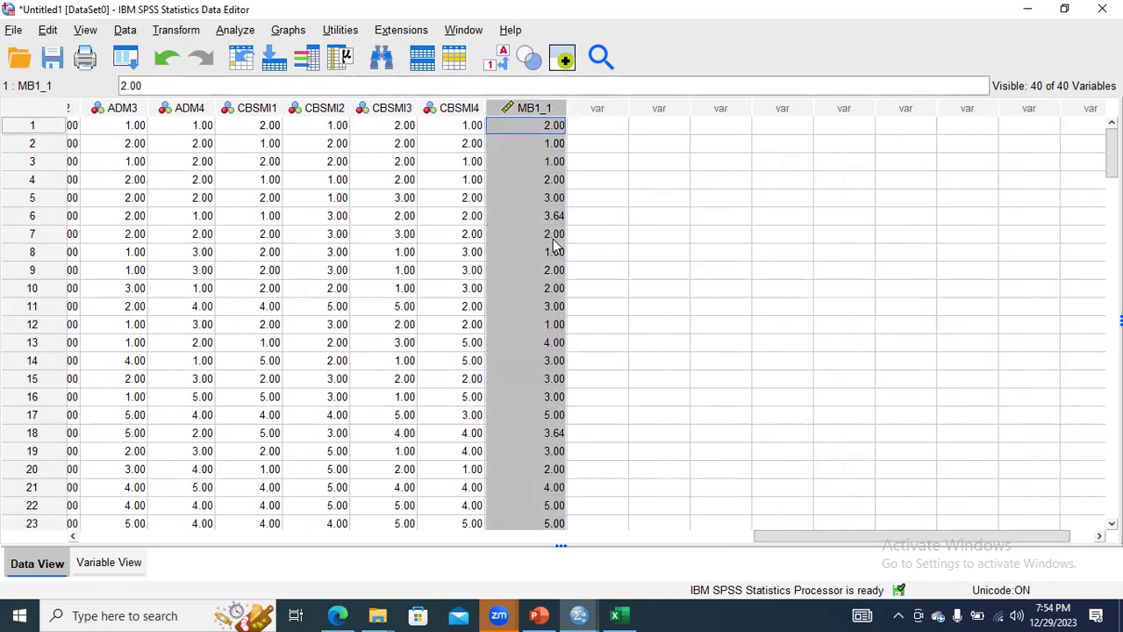
{"action": "scroll", "coordinate": [561, 325], "scroll_direction": "down", "scroll_amount": 10}
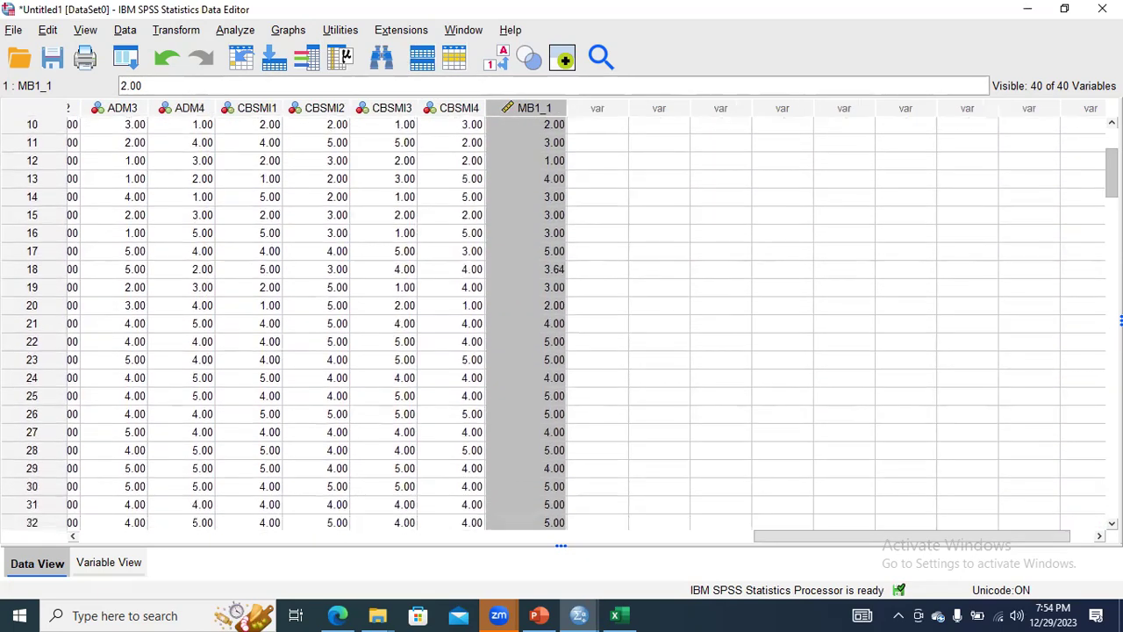
{"action": "scroll", "coordinate": [562, 325], "scroll_direction": "down", "scroll_amount": 9}
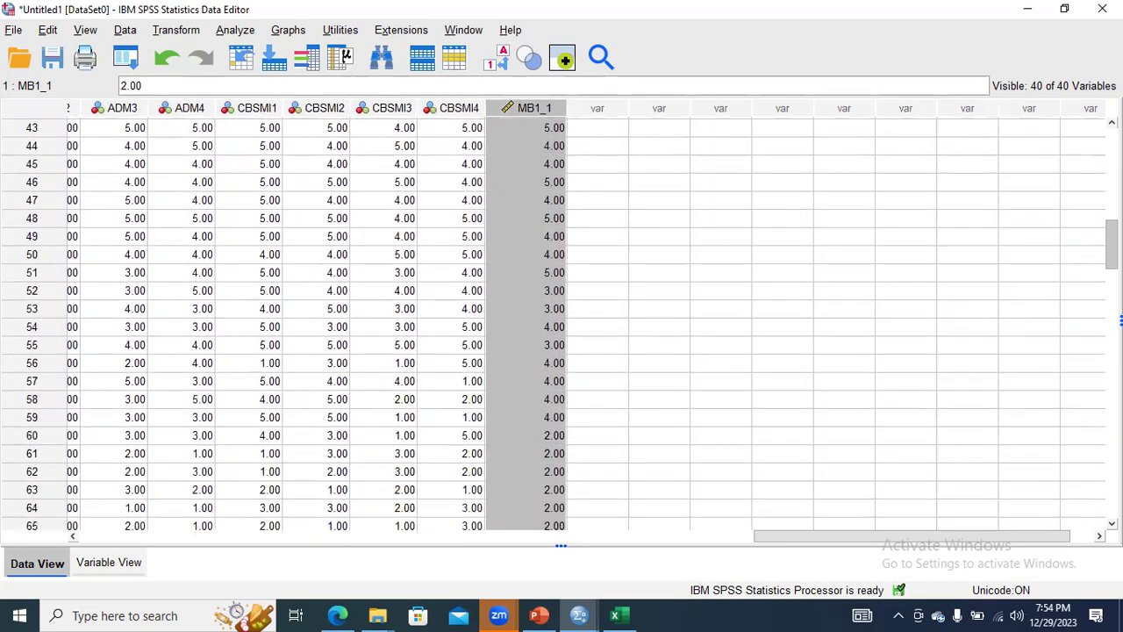
{"action": "scroll", "coordinate": [561, 324], "scroll_direction": "up", "scroll_amount": 20}
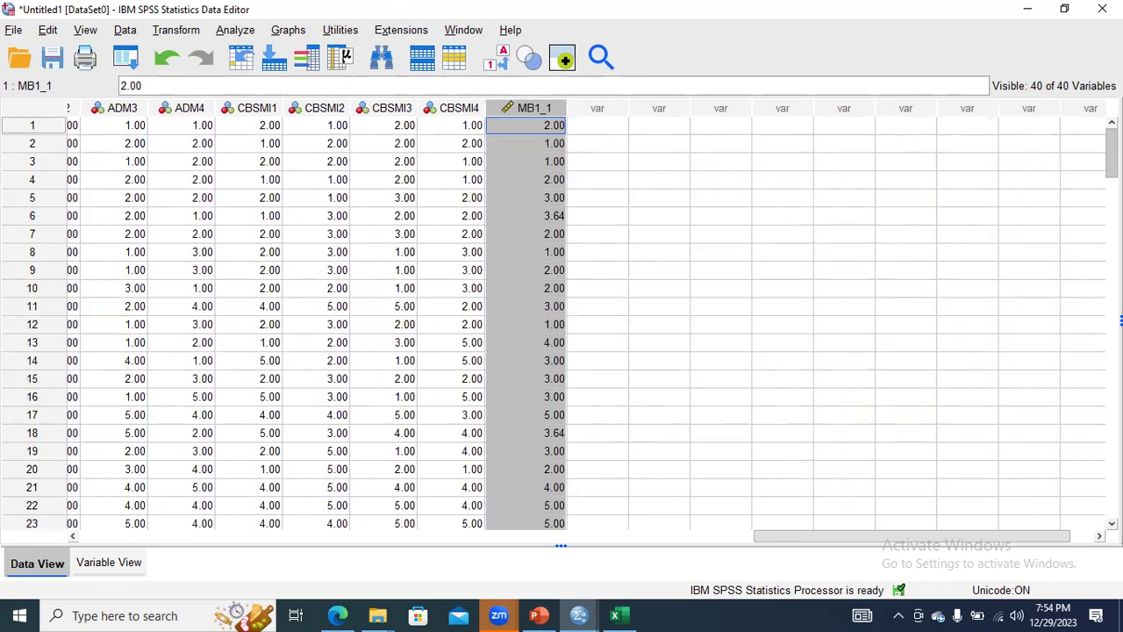
{"action": "left_click_drag", "start_coordinate": [907, 535], "coordinate": [282, 558]}
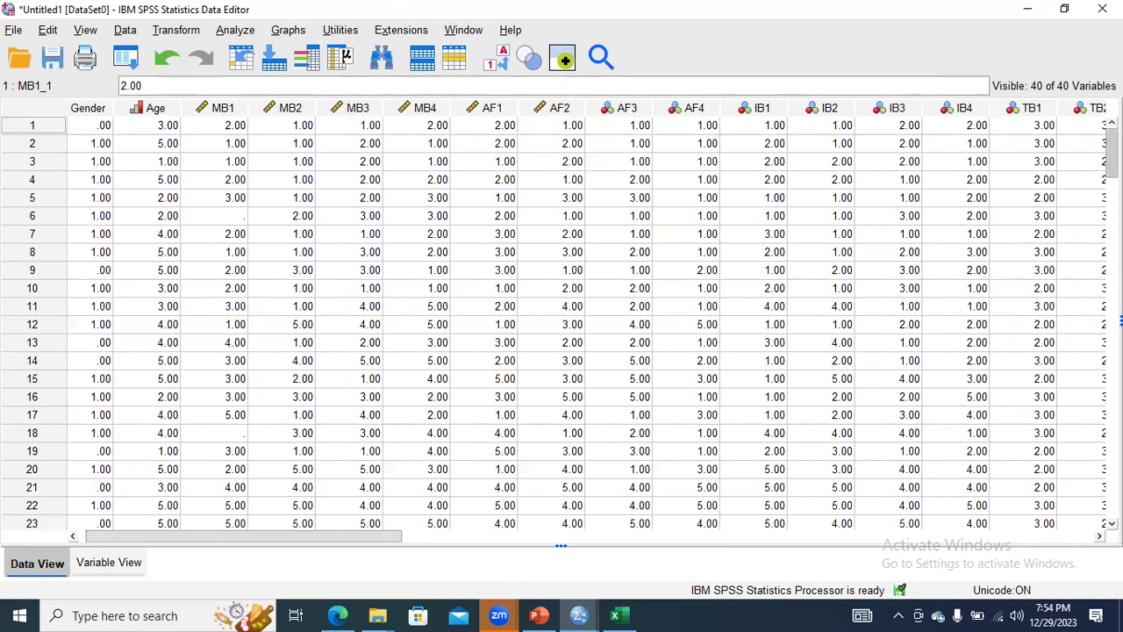
{"action": "scroll", "coordinate": [1111, 153], "scroll_direction": "down", "scroll_amount": 3}
{"action": "scroll", "coordinate": [1111, 153], "scroll_direction": "up", "scroll_amount": 3}
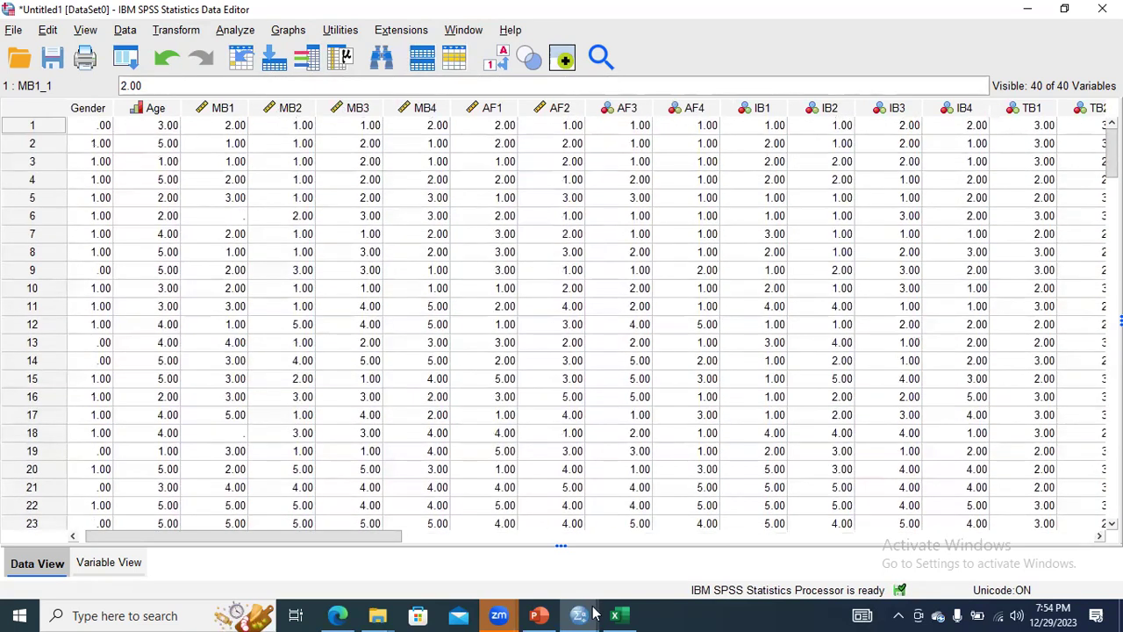
Switch to PowerPoint to consult the Data Entry bullet on the Session -II slide and return to SPSS.
{"action": "left_click", "coordinate": [535, 615]}
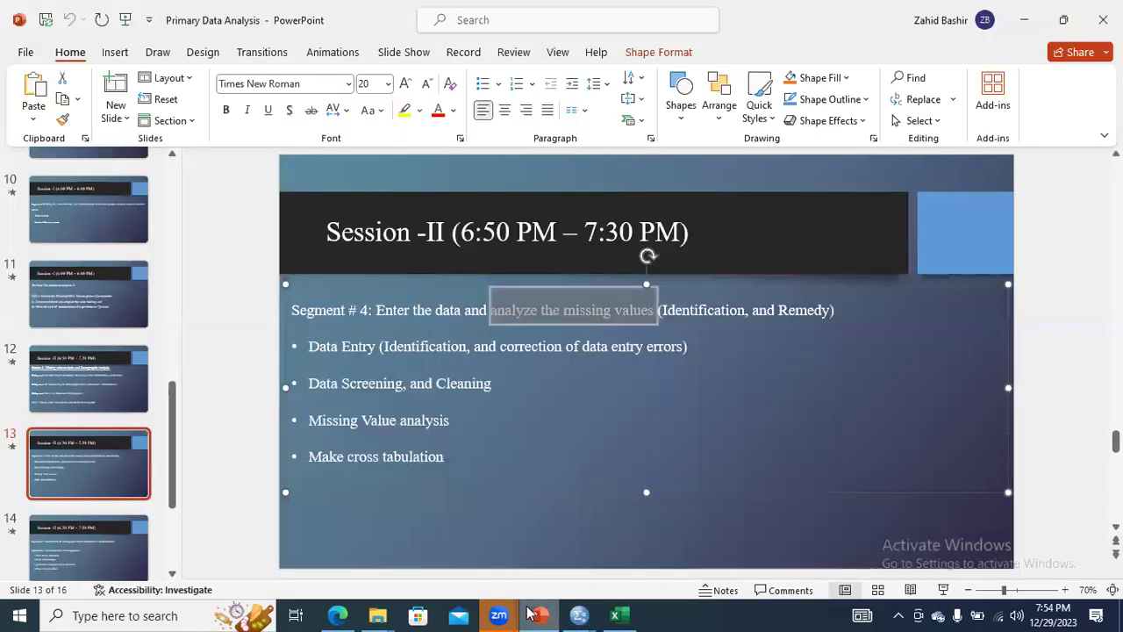
{"action": "left_click", "coordinate": [509, 346]}
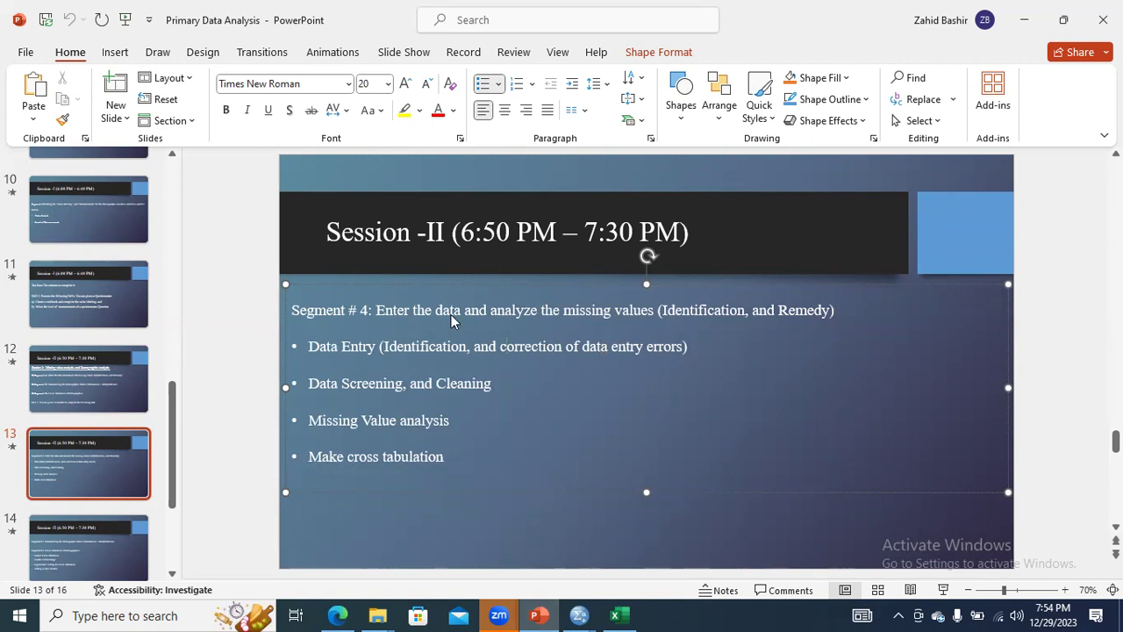
{"action": "key", "text": "alt+Tab"}
Enter an out-of-range MB2 response of 7 for case 10 as an example of a data entry error.
{"action": "left_click", "coordinate": [301, 291]}
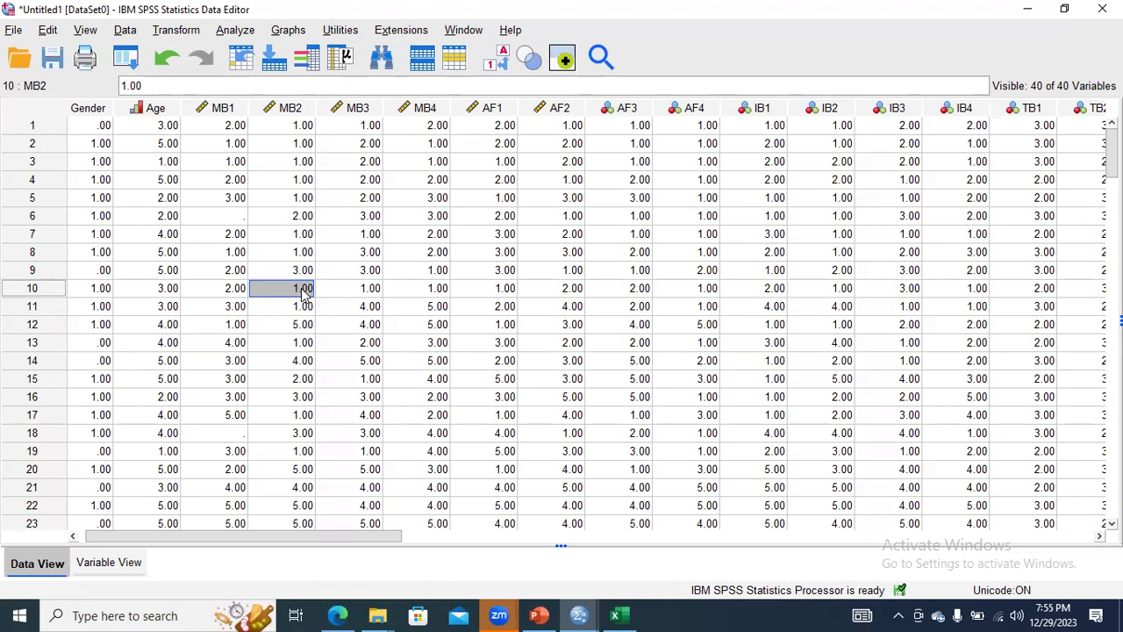
{"action": "type", "text": "7"}
{"action": "left_click", "coordinate": [295, 326]}
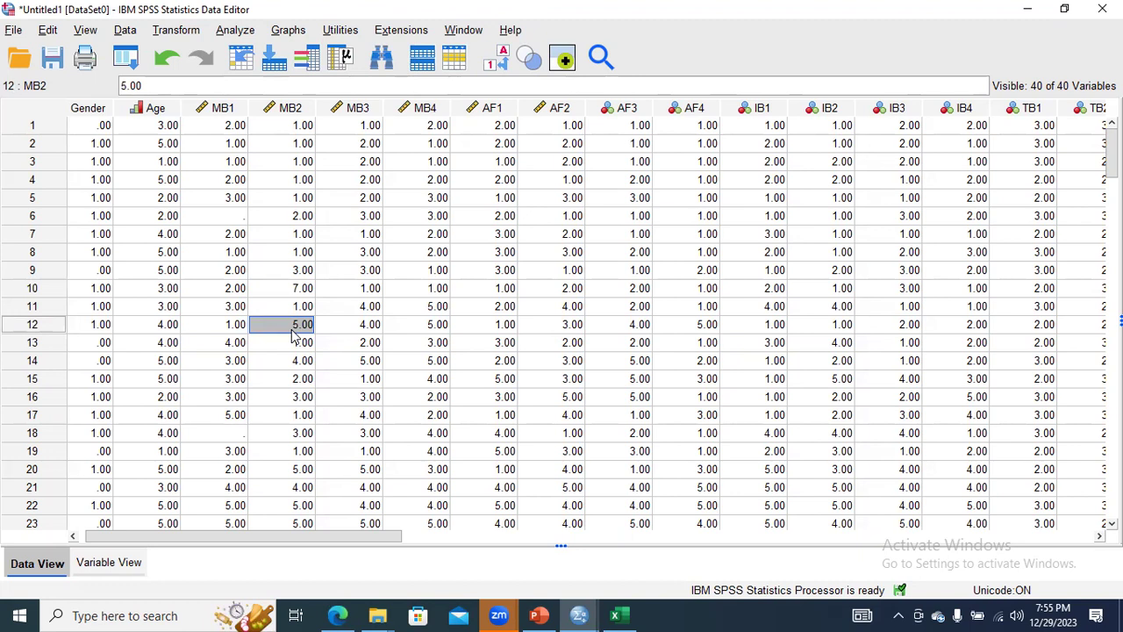
Correct the MB2 response of case 10 to 5.
{"action": "left_click", "coordinate": [299, 290]}
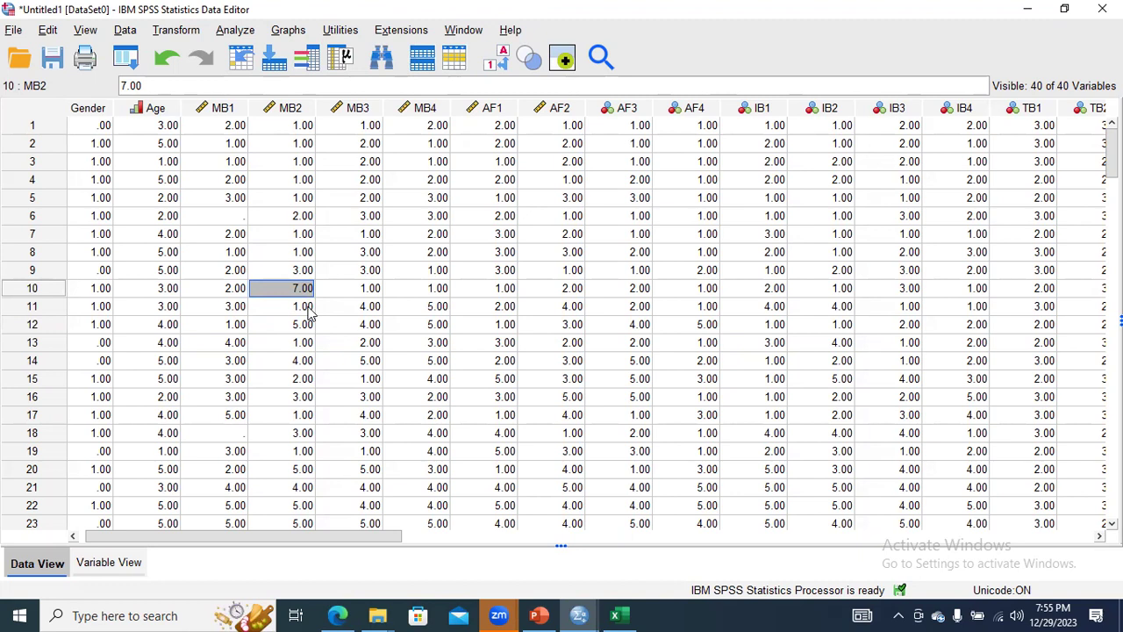
{"action": "type", "text": "5"}
{"action": "left_click", "coordinate": [306, 327]}
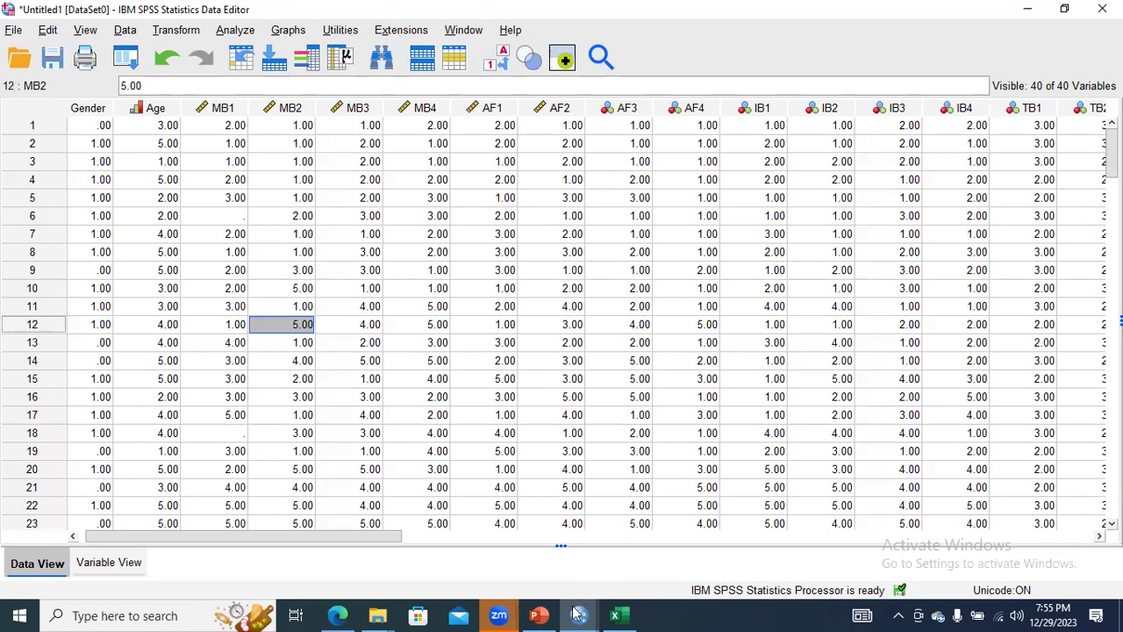
{"action": "mouse_move", "coordinate": [578, 614]}
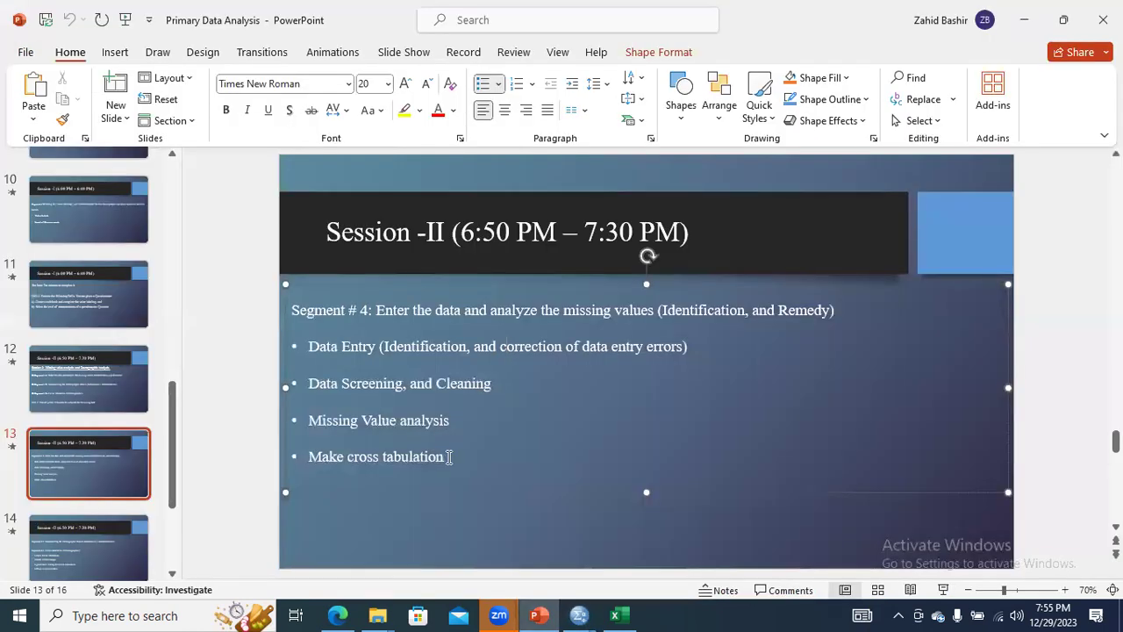
Highlight the Make cross tabulation bullet on the Session -II slide and return to the SPSS data editor.
{"action": "left_click_drag", "start_coordinate": [447, 457], "coordinate": [327, 463]}
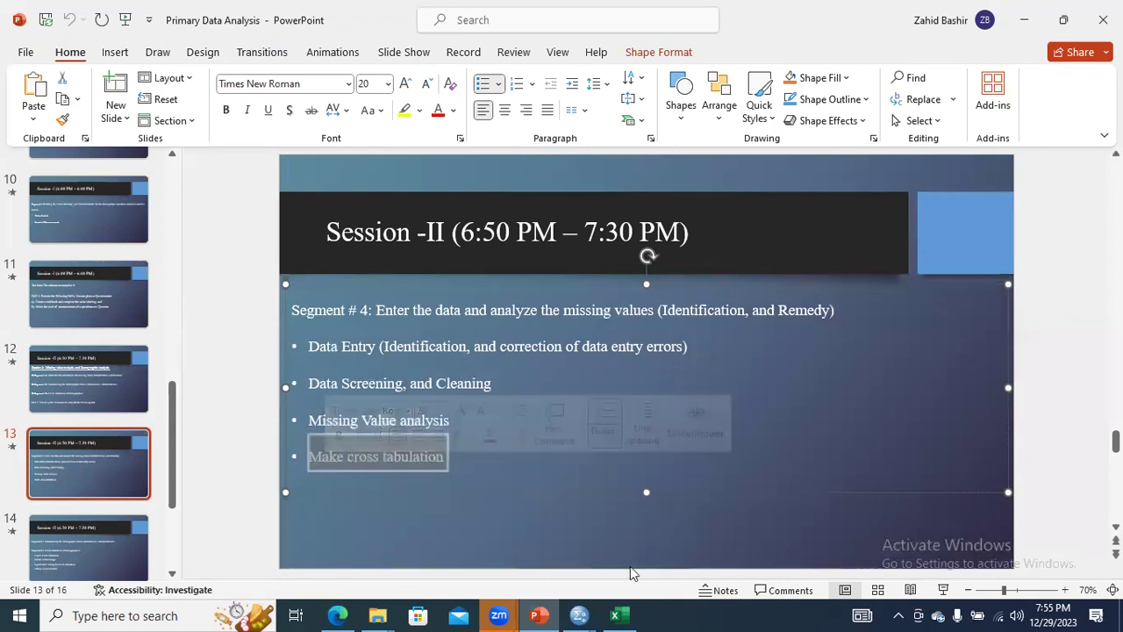
{"action": "left_click", "coordinate": [586, 612]}
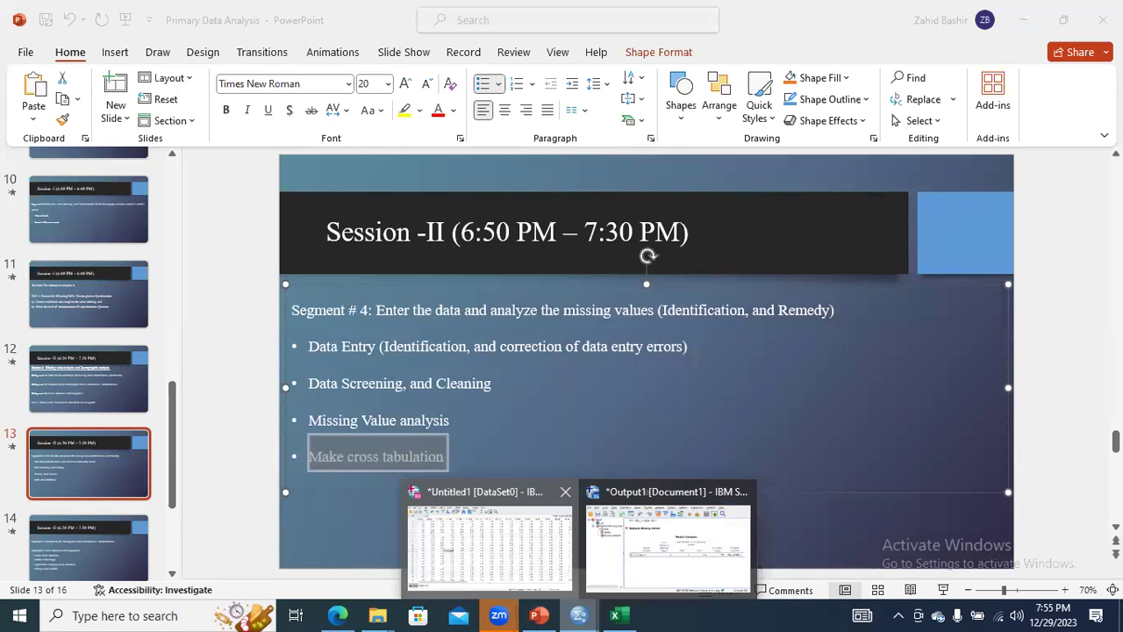
{"action": "left_click", "coordinate": [489, 537]}
Copy the MB1_1 values of all 139 cases and paste them over the MB1 column, starting at case 1.
{"action": "left_click_drag", "start_coordinate": [348, 537], "coordinate": [948, 562]}
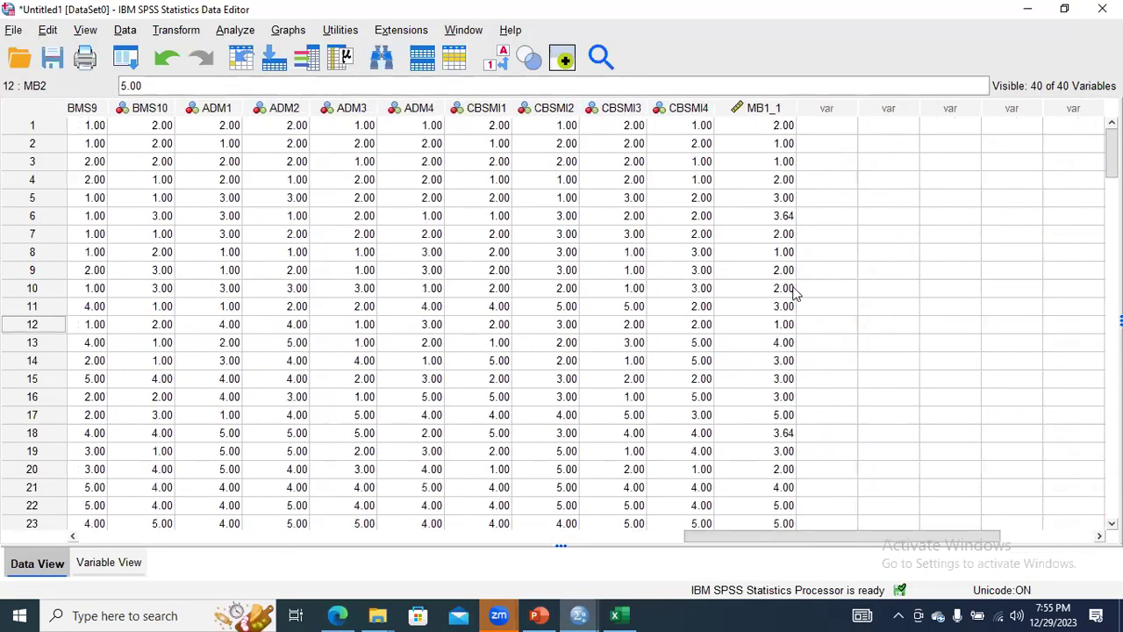
{"action": "left_click_drag", "start_coordinate": [772, 128], "coordinate": [788, 221]}
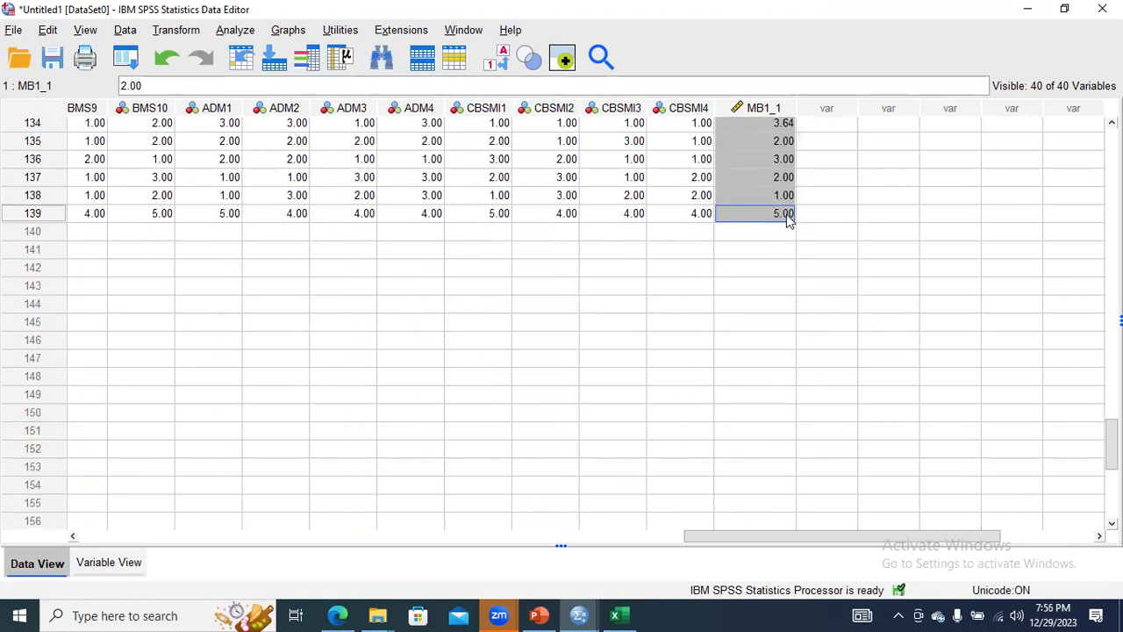
{"action": "left_click_drag", "start_coordinate": [796, 536], "coordinate": [117, 547]}
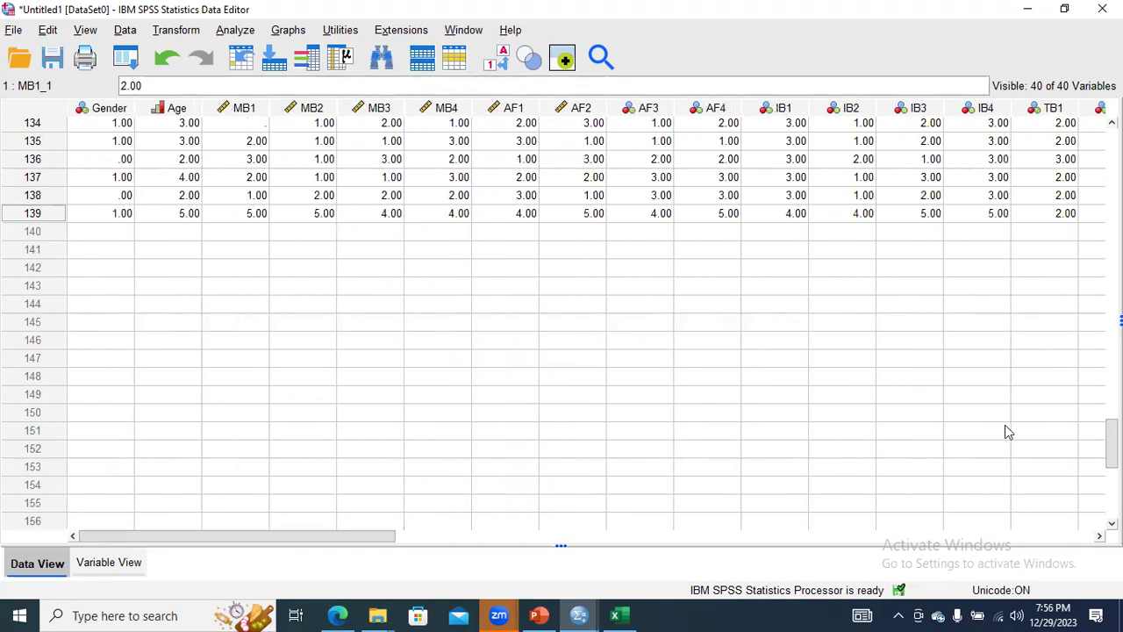
{"action": "scroll", "coordinate": [897, 131], "scroll_direction": "up", "scroll_amount": 20}
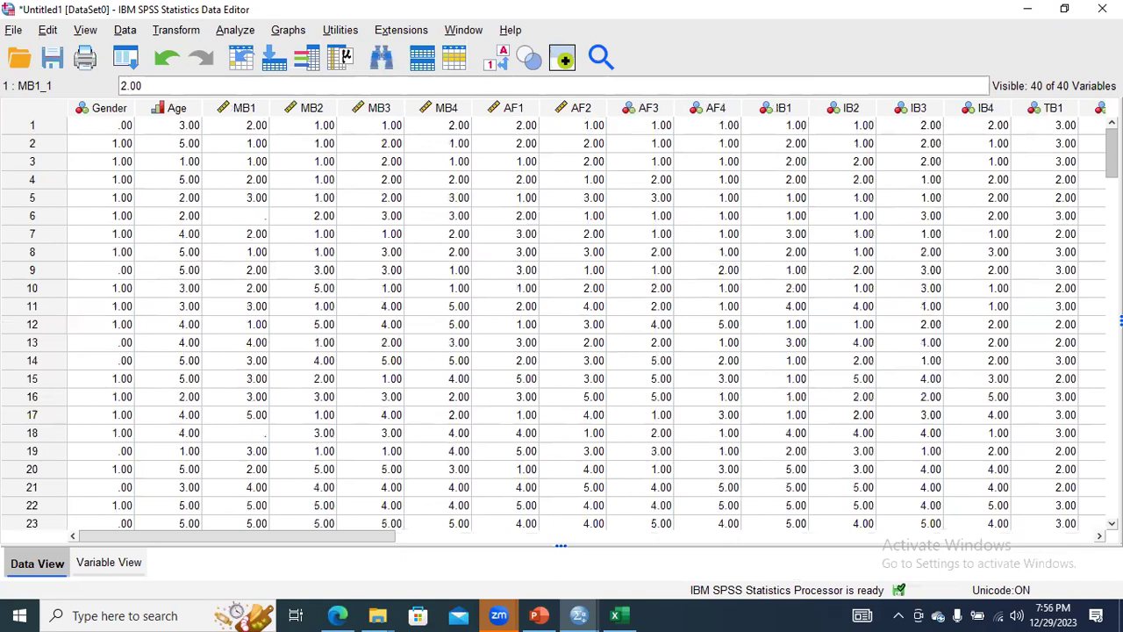
{"action": "left_click", "coordinate": [255, 128]}
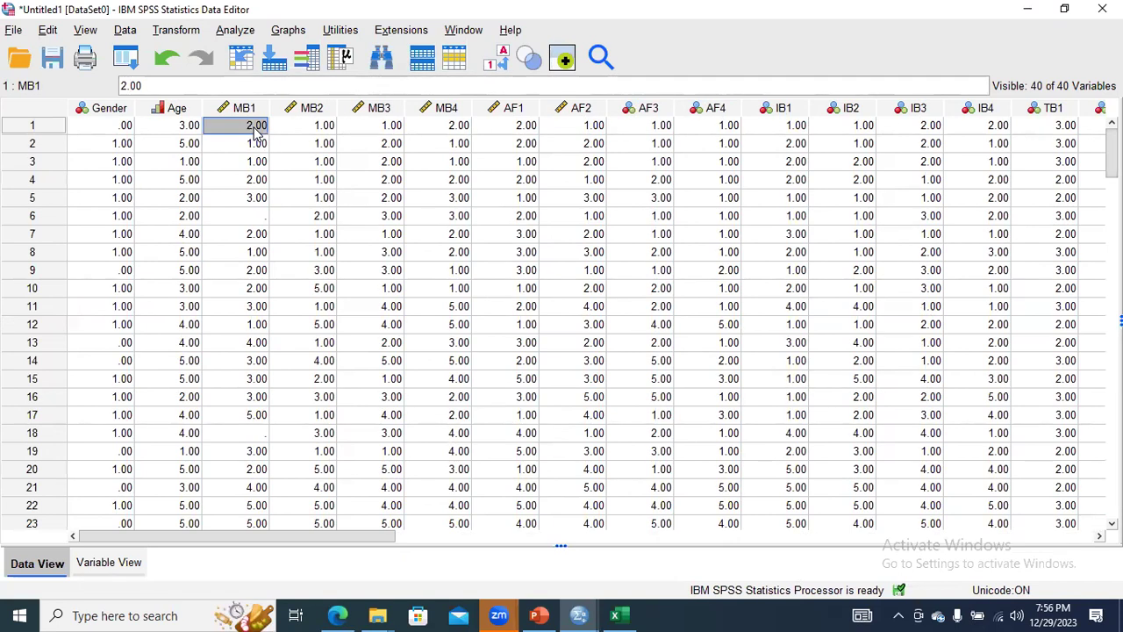
{"action": "right_click", "coordinate": [256, 130]}
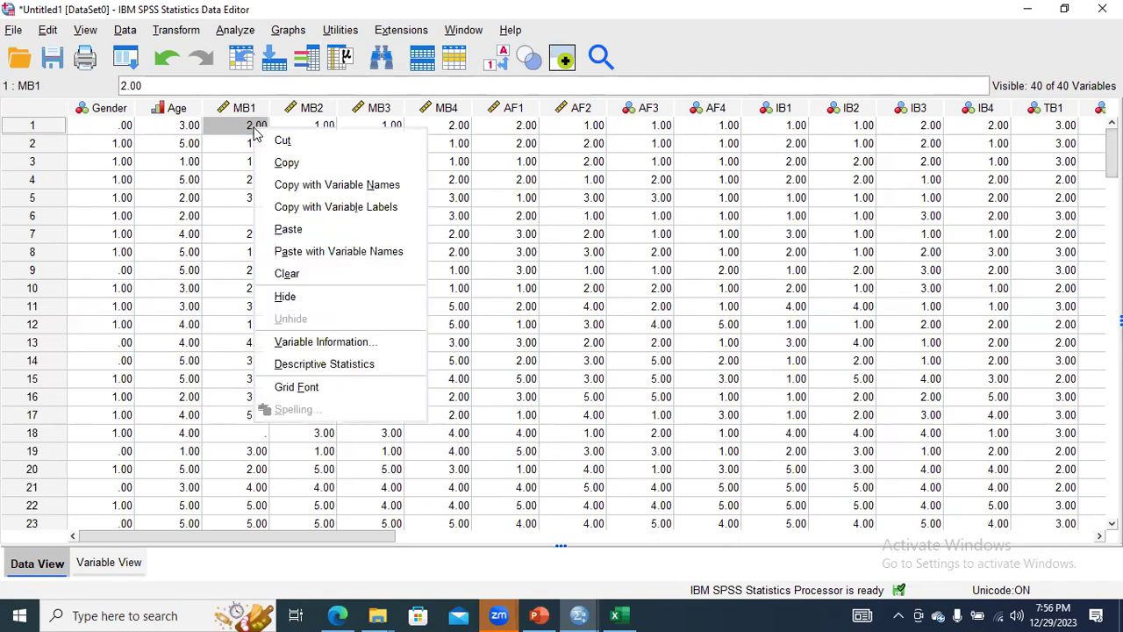
{"action": "left_click", "coordinate": [279, 229]}
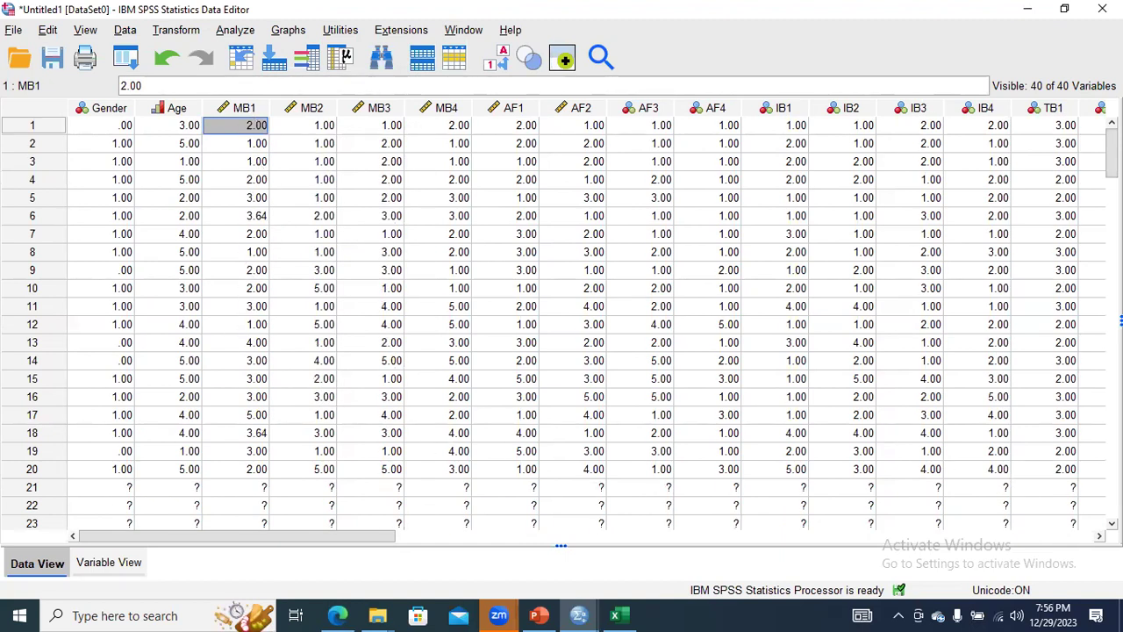
{"action": "mouse_move", "coordinate": [1111, 156]}
{"action": "left_mouse_down"}
{"action": "mouse_move", "coordinate": [1111, 190]}
{"action": "mouse_move", "coordinate": [1111, 153]}
{"action": "left_mouse_up"}
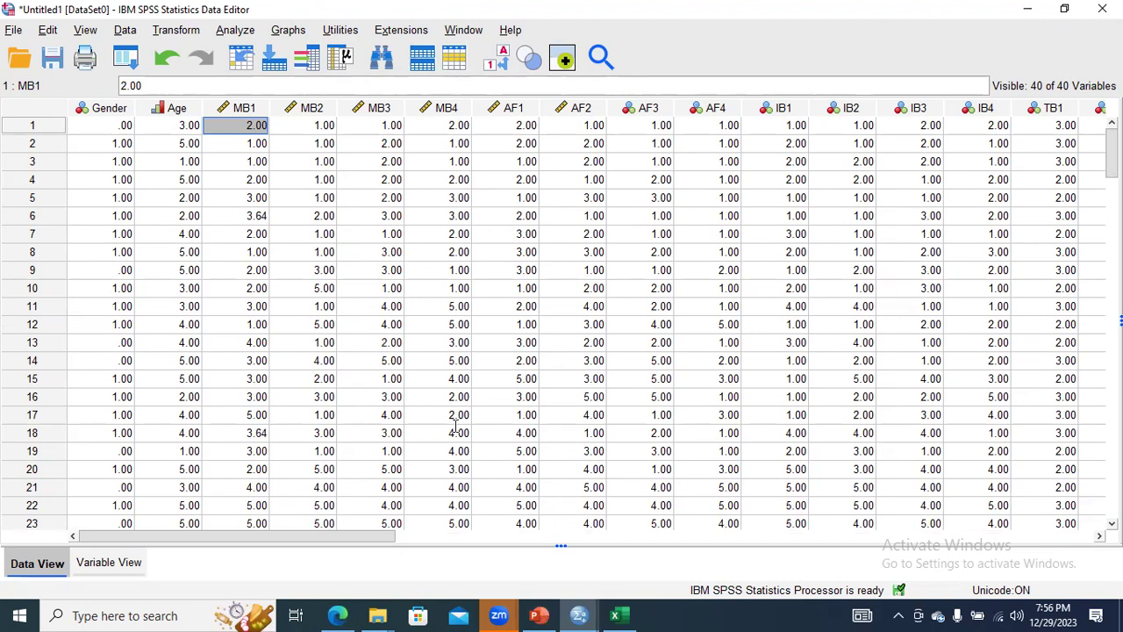
Switch to PowerPoint to consult the Make cross tabulation bullet again and return to the open SPSS windows.
{"action": "key", "text": "alt+Tab"}
{"action": "left_click_drag", "start_coordinate": [449, 457], "coordinate": [309, 465]}
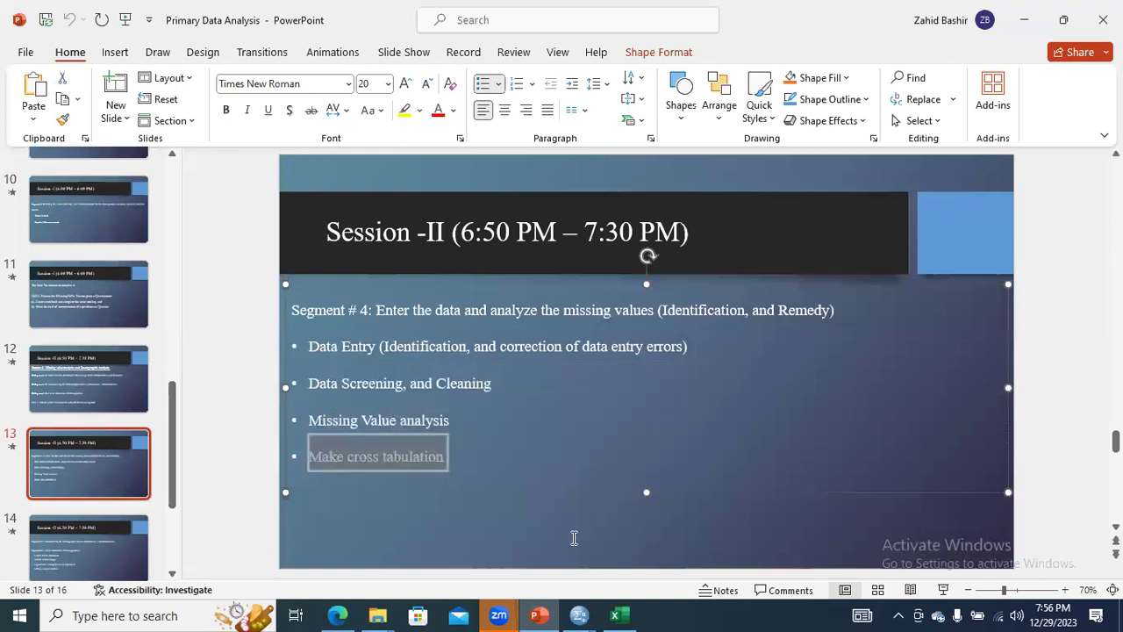
{"action": "left_click", "coordinate": [581, 612]}
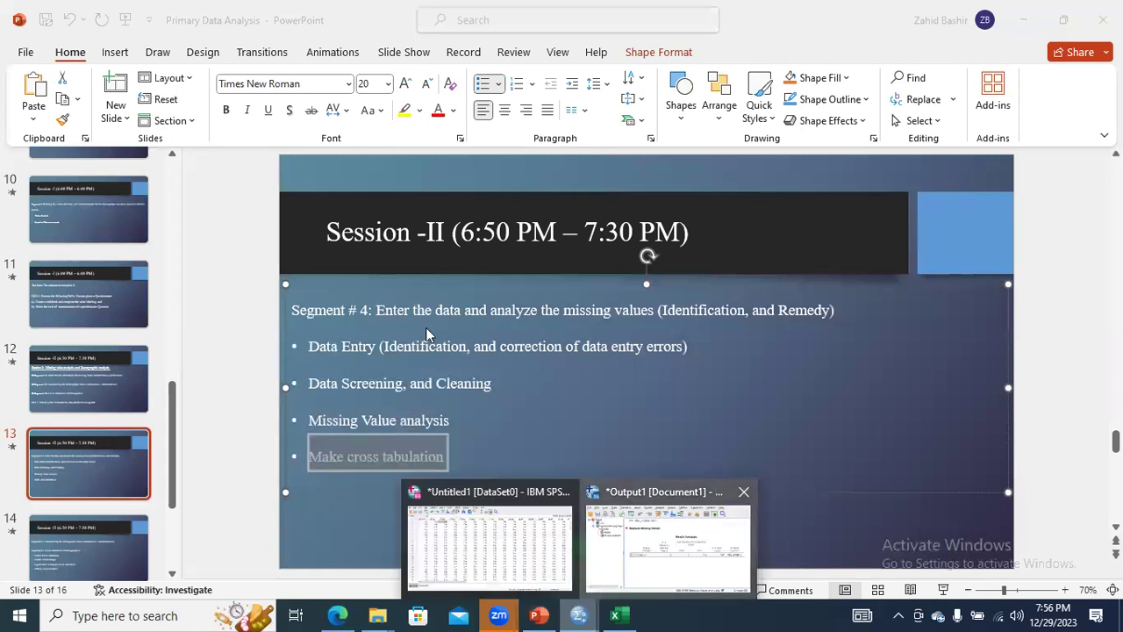
{"action": "left_click", "coordinate": [669, 548]}
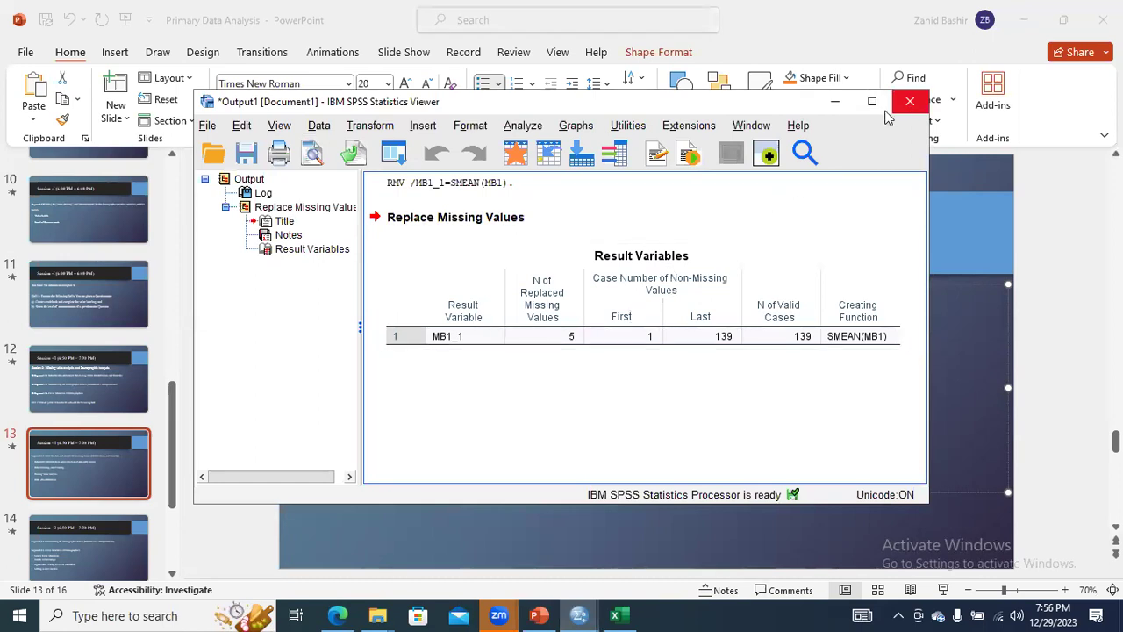
{"action": "left_click", "coordinate": [577, 614]}
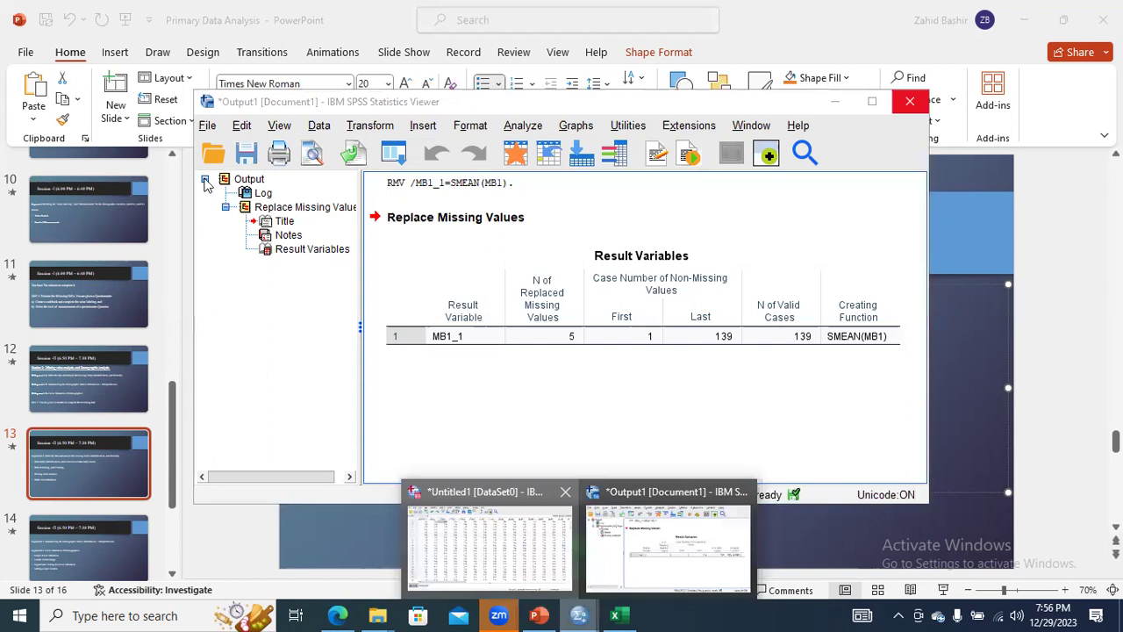
Examine the Gender and Age columns in the data editor as the variables for the cross tabulation.
{"action": "left_click", "coordinate": [105, 114]}
{"action": "left_click", "coordinate": [173, 113]}
{"action": "left_click", "coordinate": [125, 112]}
{"action": "left_click", "coordinate": [173, 113]}
{"action": "left_click", "coordinate": [125, 111]}
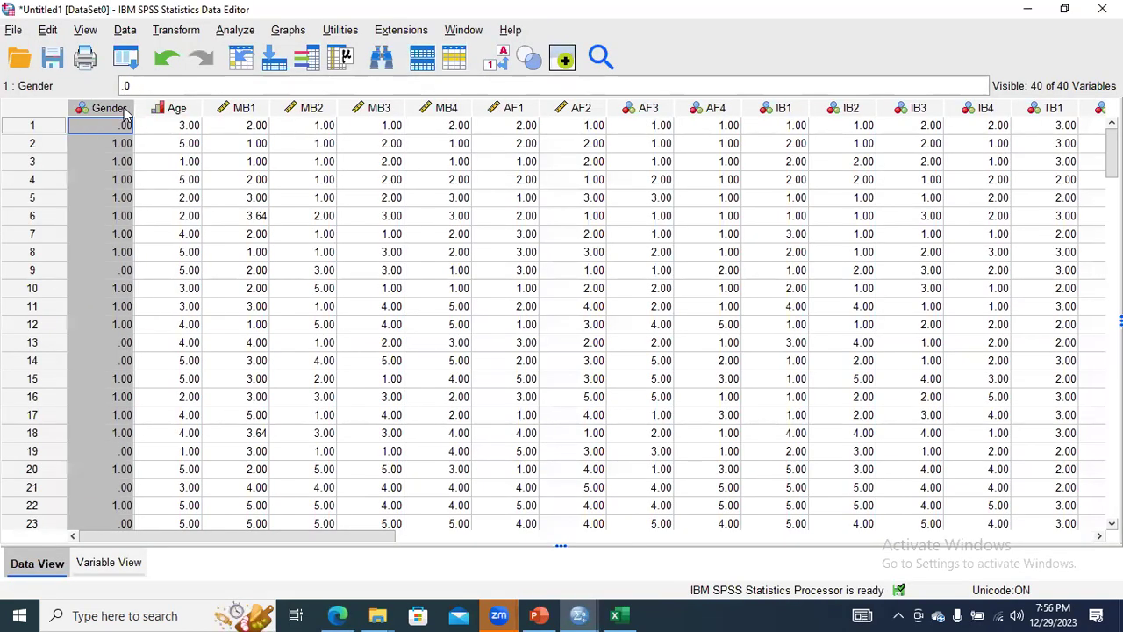
{"action": "left_click", "coordinate": [172, 114]}
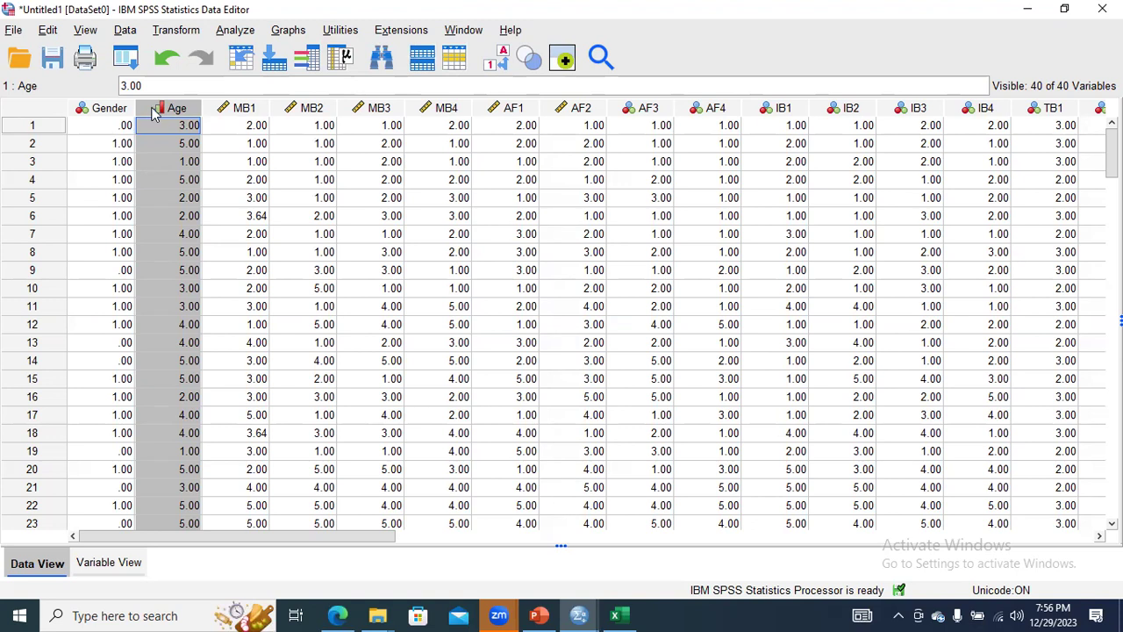
{"action": "left_click", "coordinate": [236, 32]}
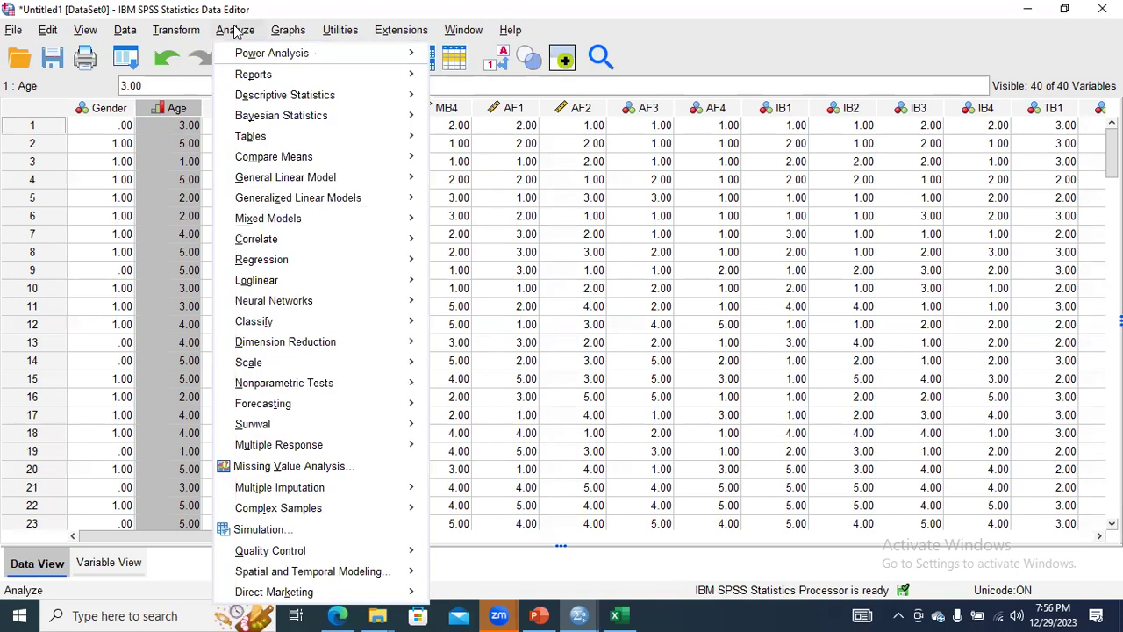
{"action": "mouse_move", "coordinate": [252, 100]}
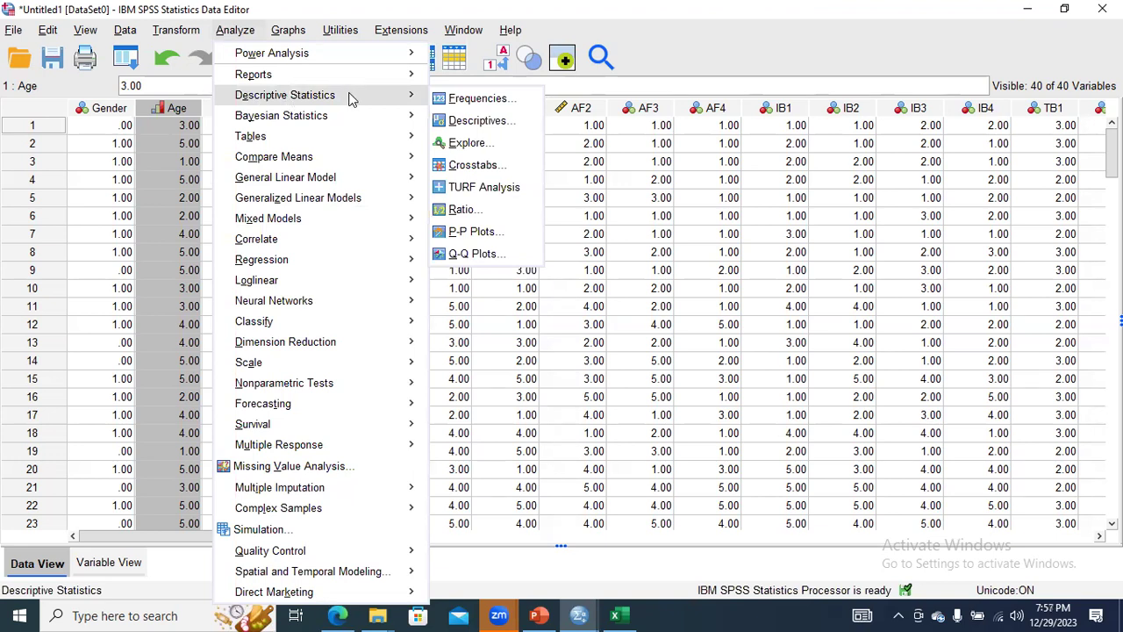
{"action": "left_click", "coordinate": [366, 4]}
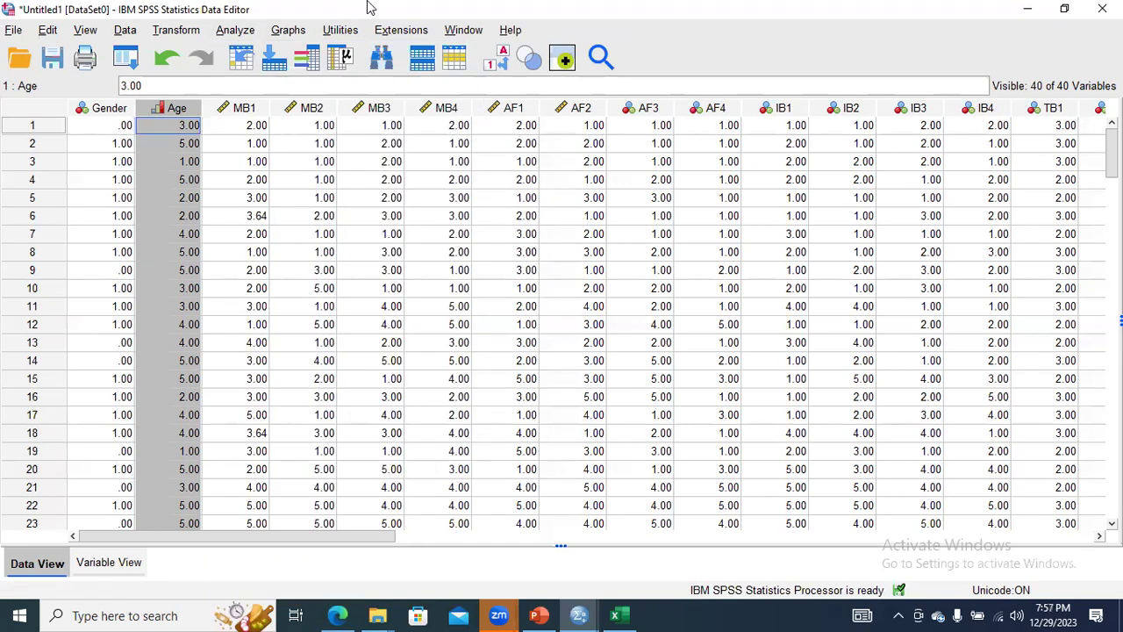
{"action": "left_click", "coordinate": [236, 29]}
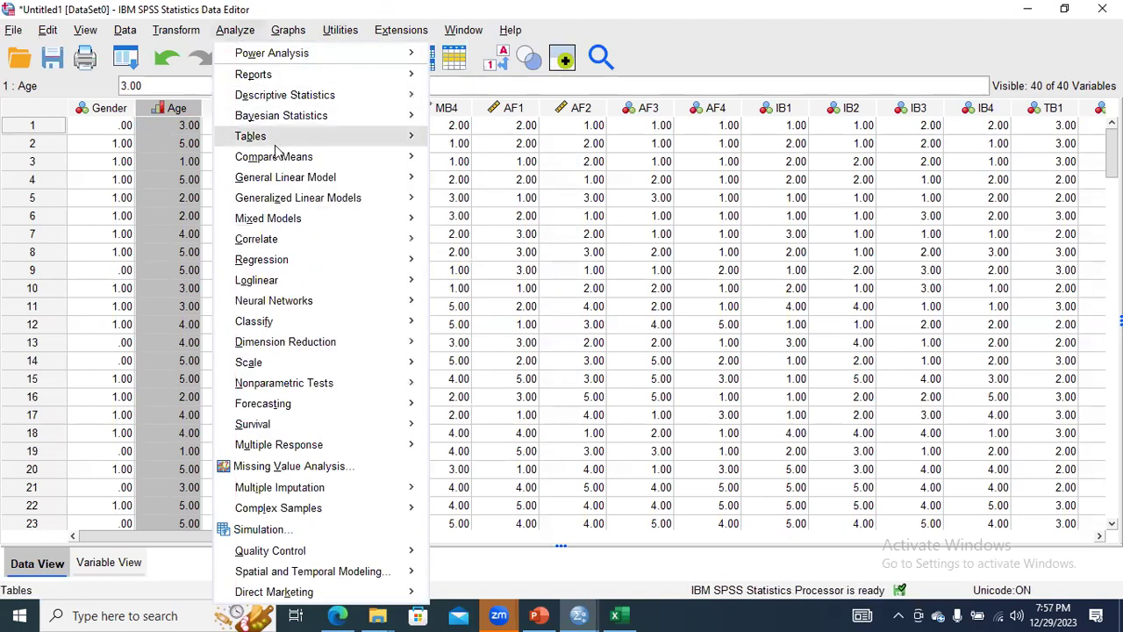
{"action": "mouse_move", "coordinate": [369, 95]}
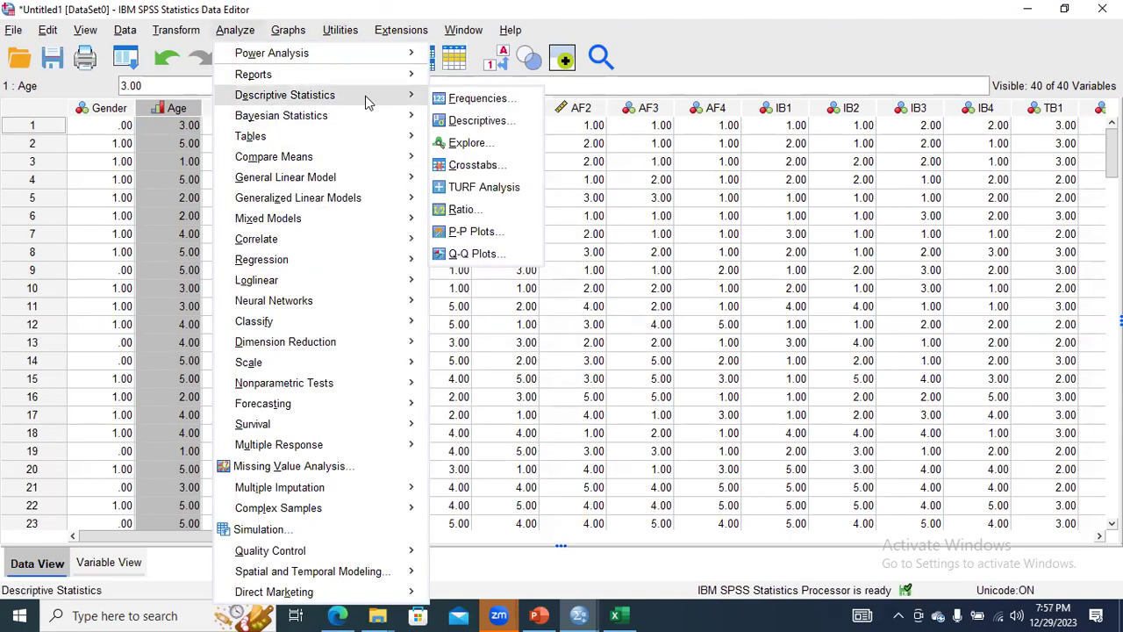
{"action": "left_click", "coordinate": [474, 166]}
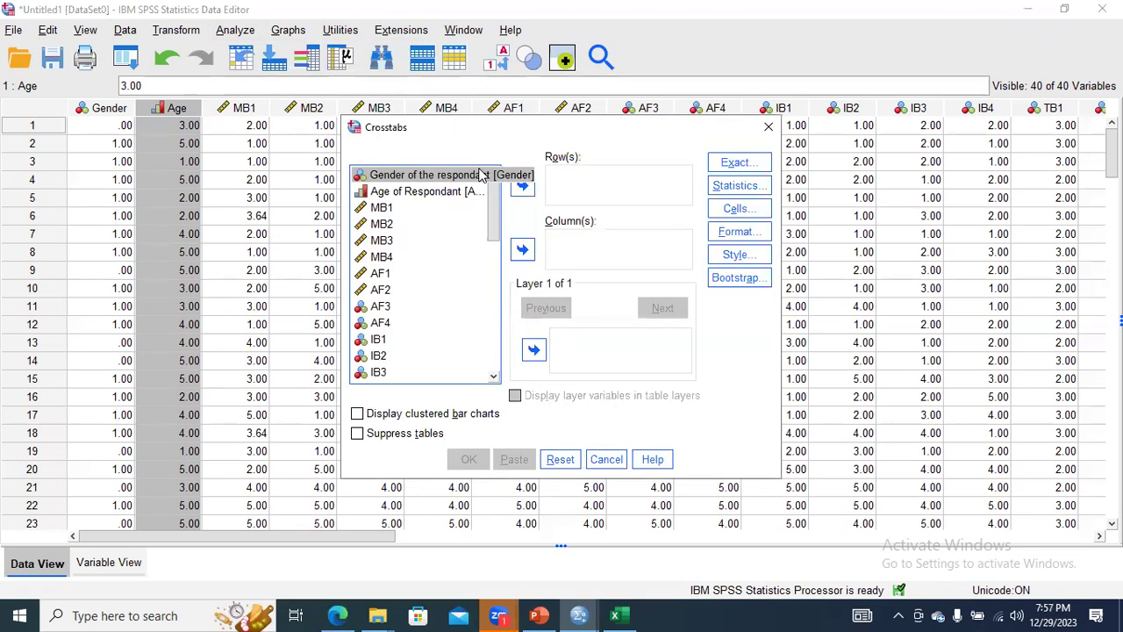
{"action": "left_click", "coordinate": [513, 535]}
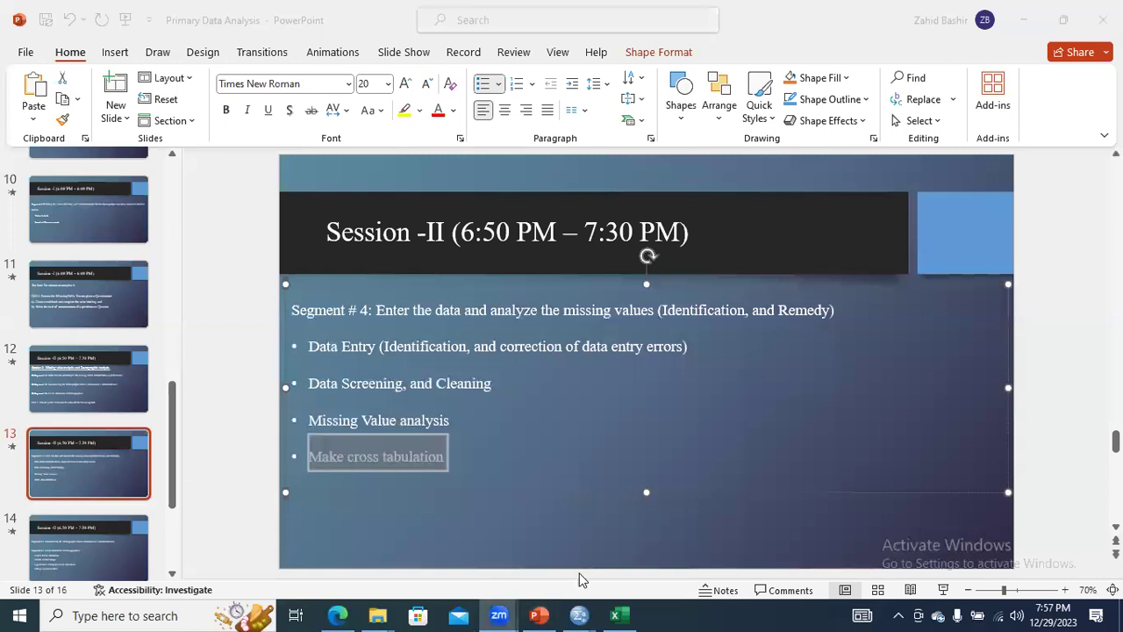
Close the Output1 viewer without saving and return to the SPSS data editor with the Crosstabs dialog dismissed.
{"action": "left_click", "coordinate": [576, 615]}
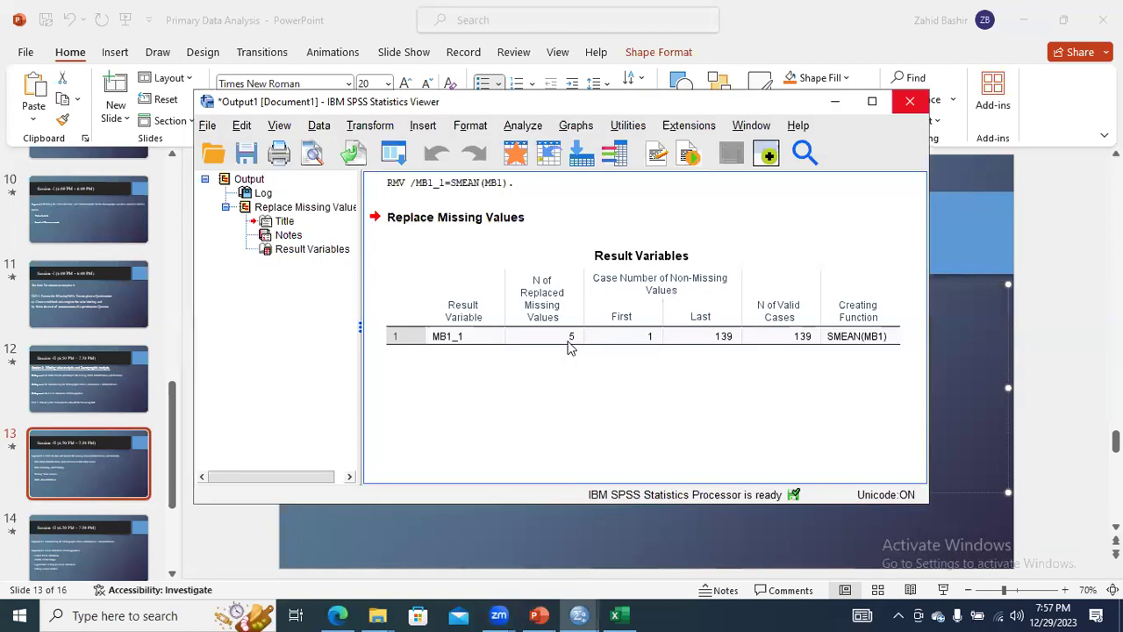
{"action": "key", "text": "Tab"}
{"action": "key", "text": "Return"}
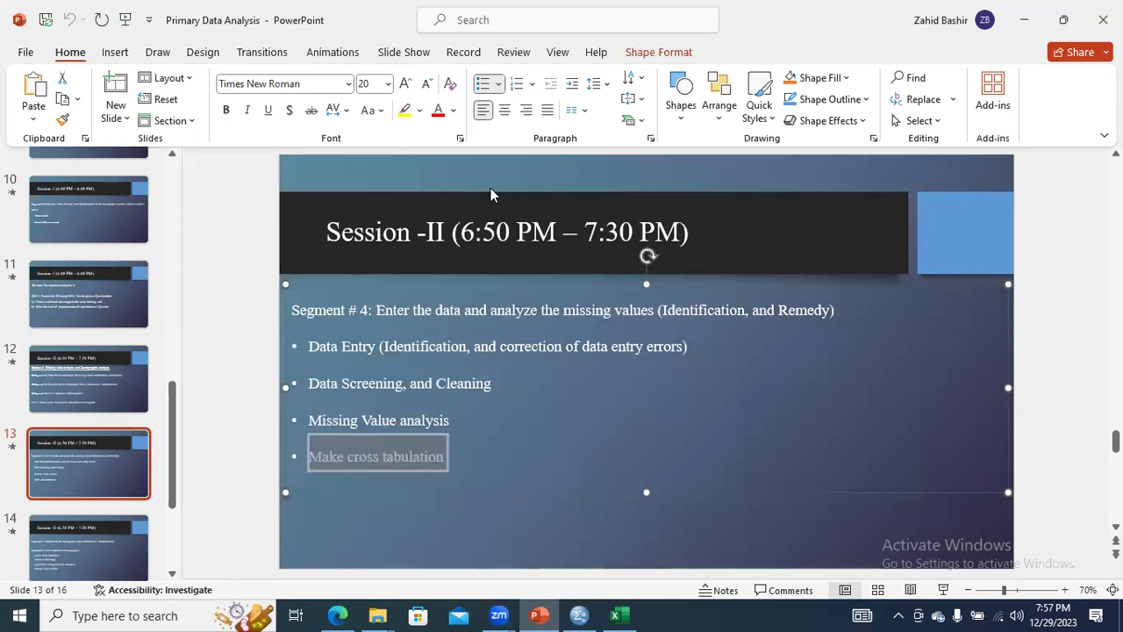
{"action": "key", "text": "alt+Tab"}
{"action": "left_click", "coordinate": [768, 128]}
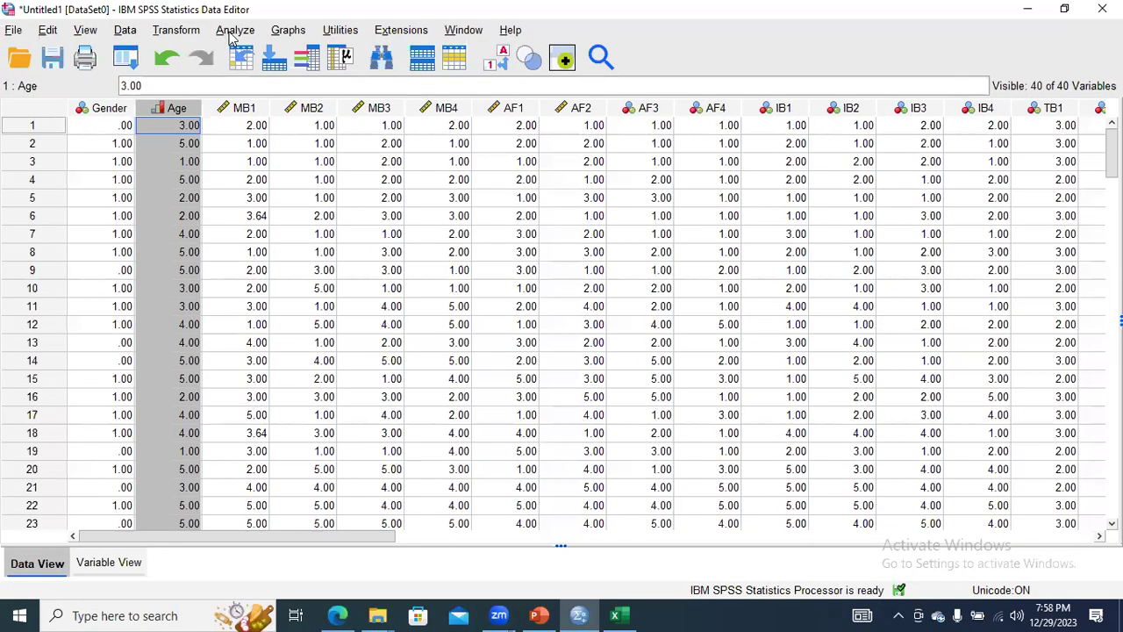
Run a Crosstabs analysis with Gender of the respondent as the row variable and Age of Respondant as the column variable.
{"action": "left_click", "coordinate": [233, 33]}
{"action": "mouse_move", "coordinate": [280, 102]}
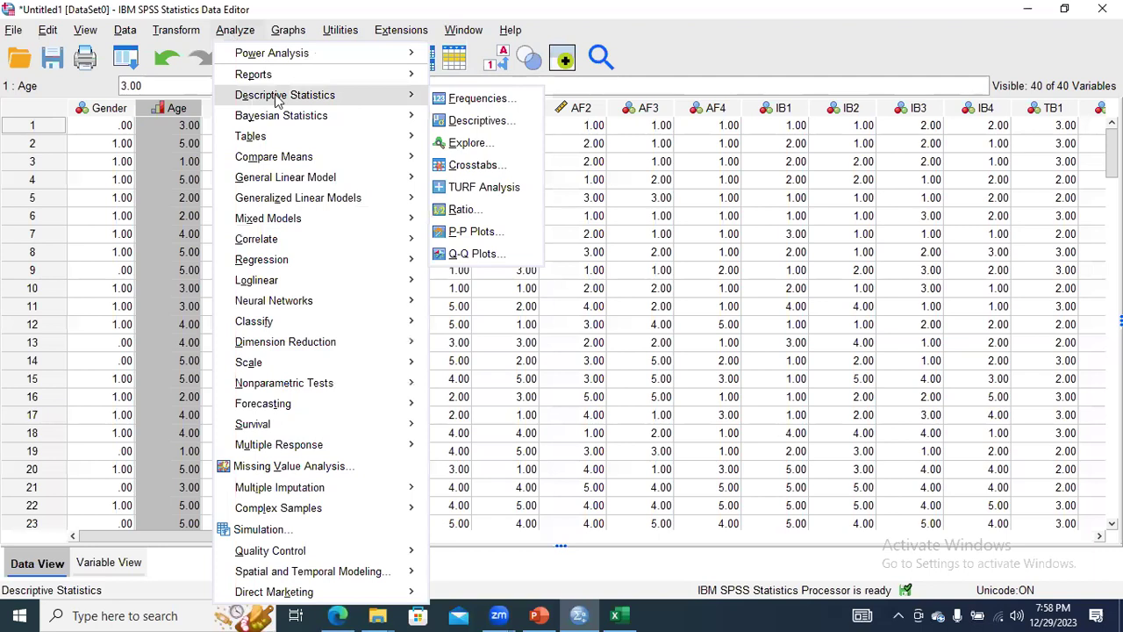
{"action": "left_click", "coordinate": [475, 170]}
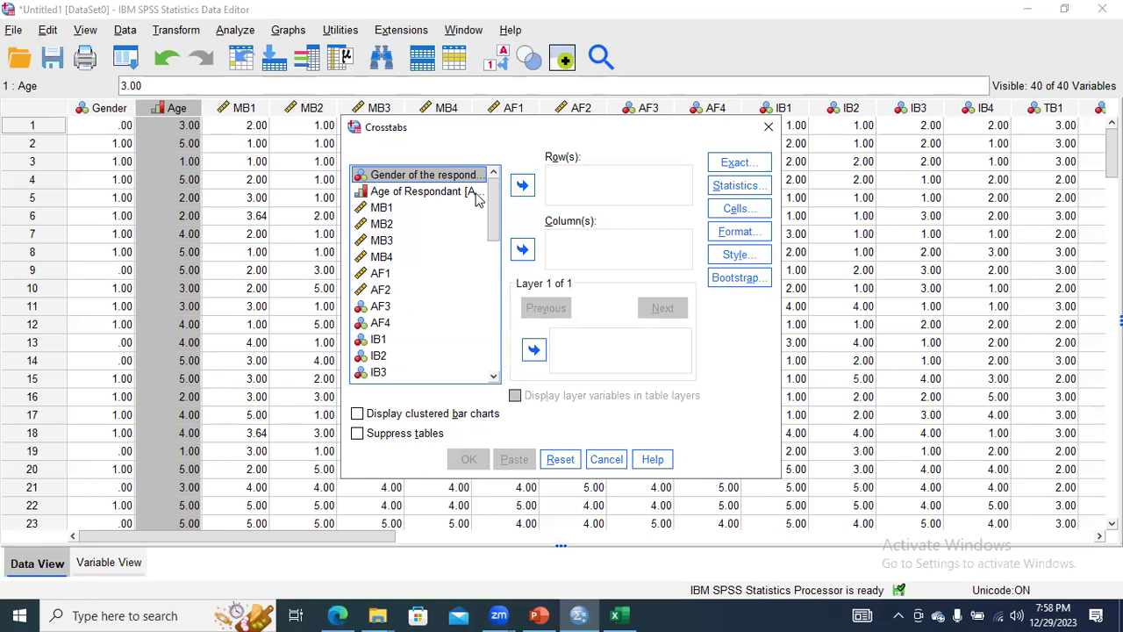
{"action": "left_click", "coordinate": [522, 185]}
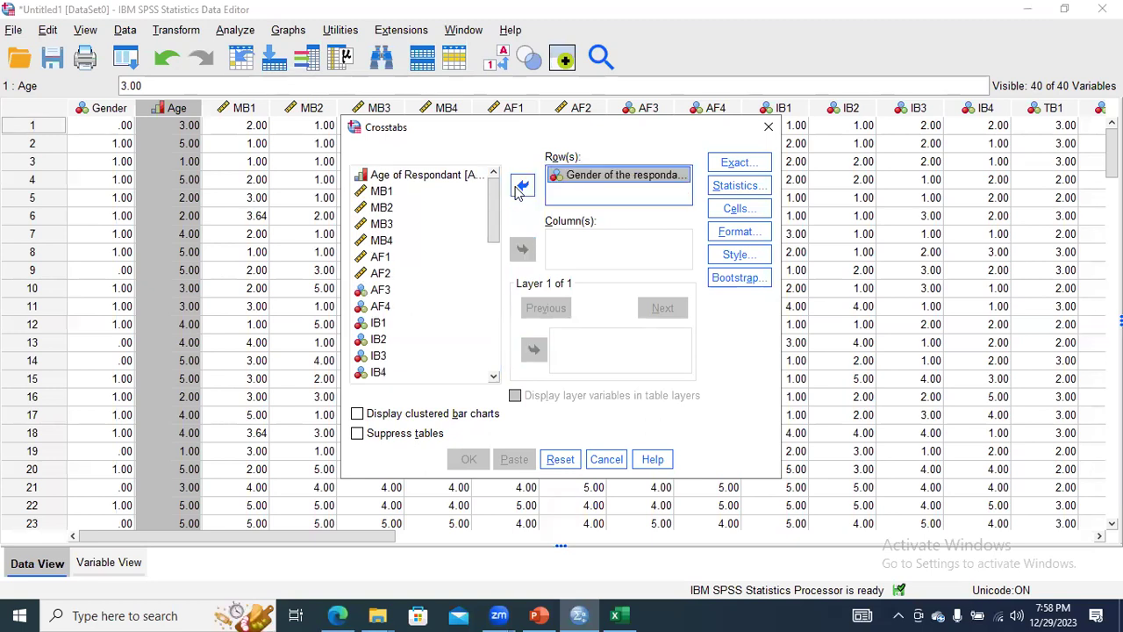
{"action": "left_click", "coordinate": [439, 180]}
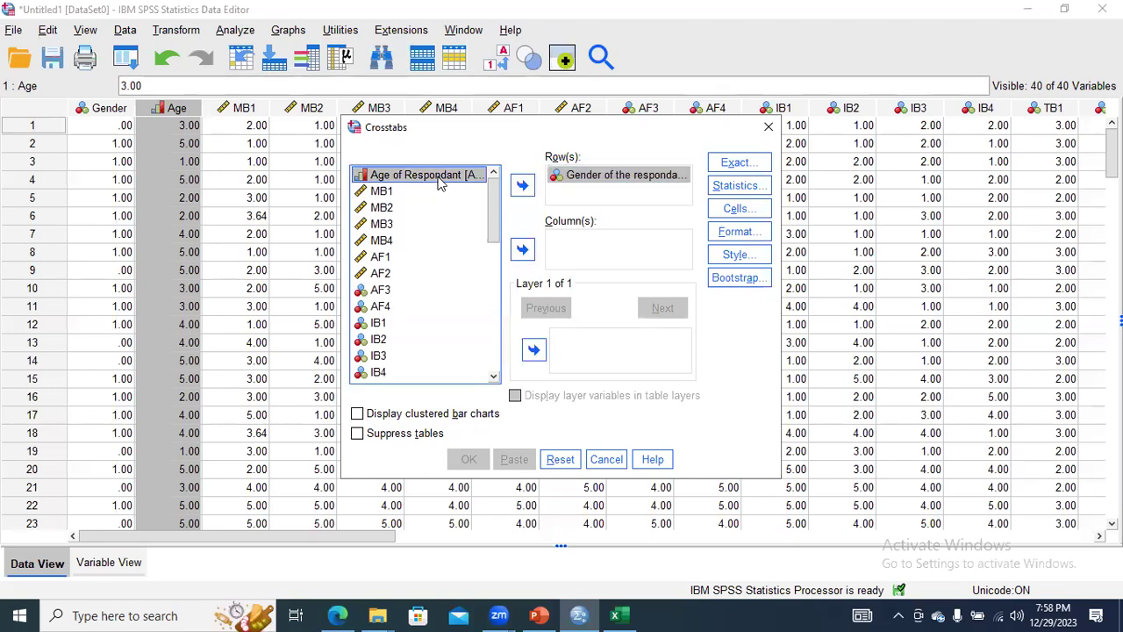
{"action": "left_click", "coordinate": [522, 250]}
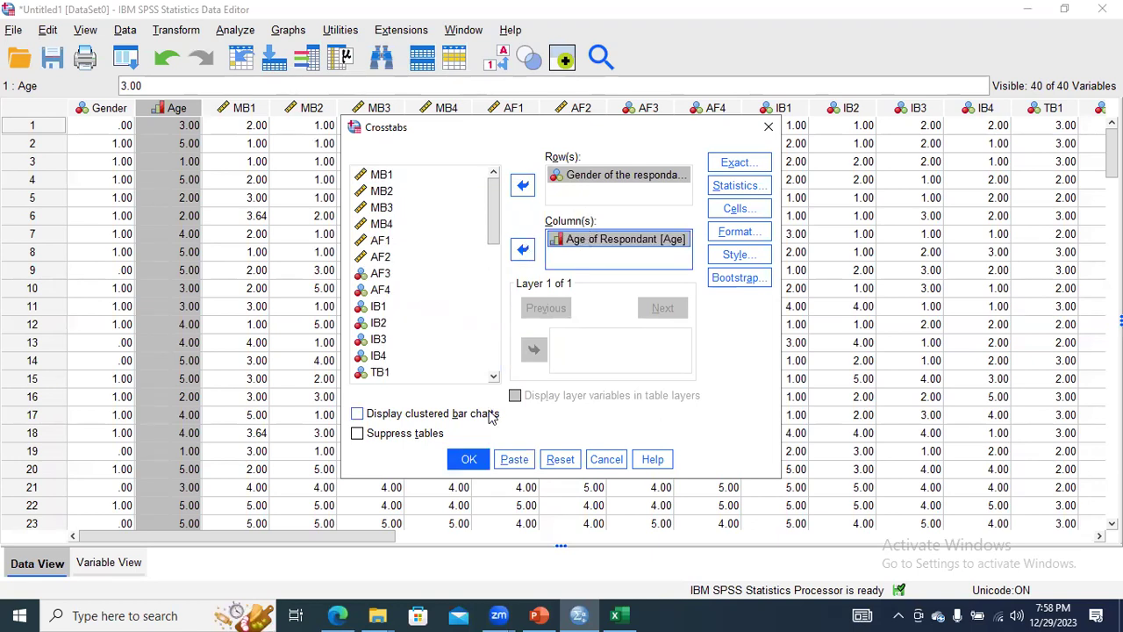
{"action": "left_click", "coordinate": [469, 460]}
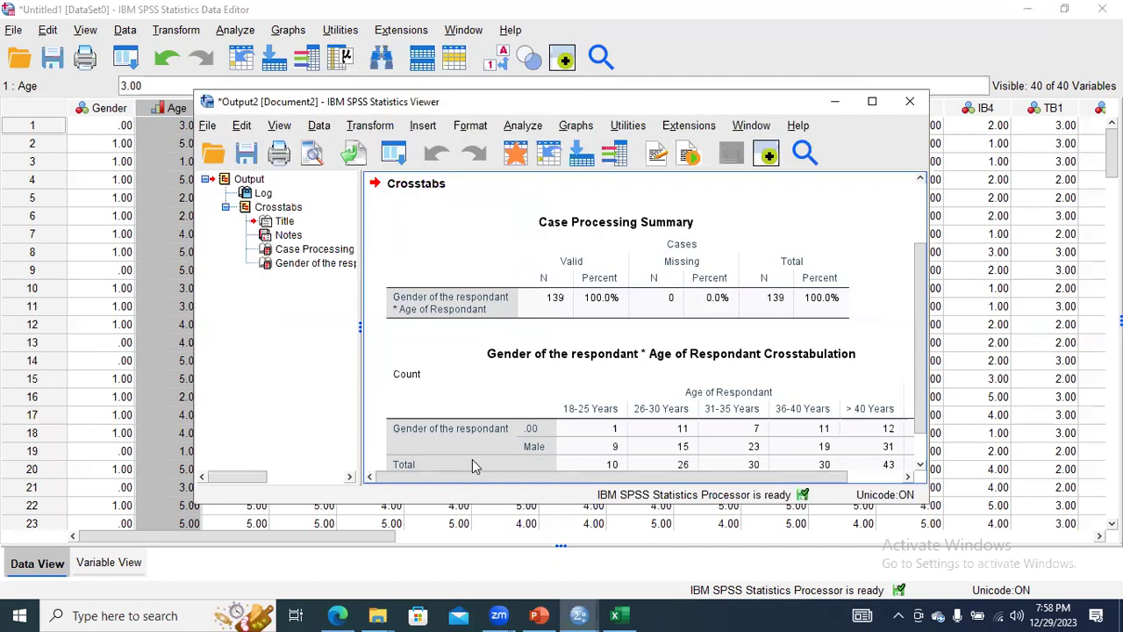
Maximize the output viewer and examine the gender counts across the age groups in the crosstabulation table.
{"action": "left_click", "coordinate": [872, 102]}
{"action": "left_click", "coordinate": [396, 443]}
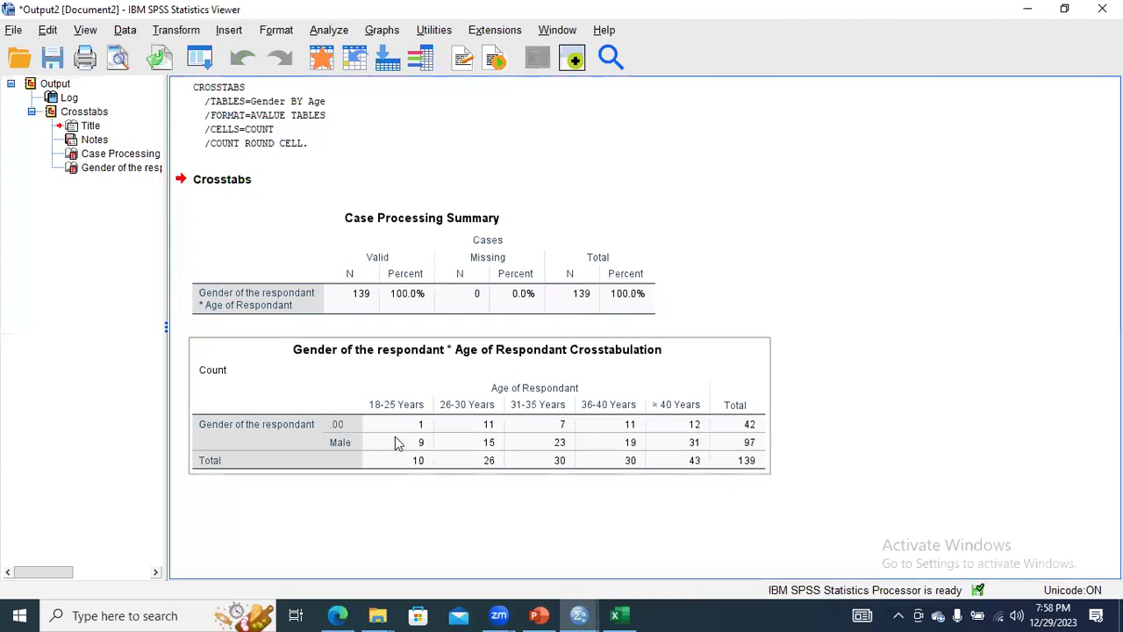
{"action": "left_click", "coordinate": [362, 435]}
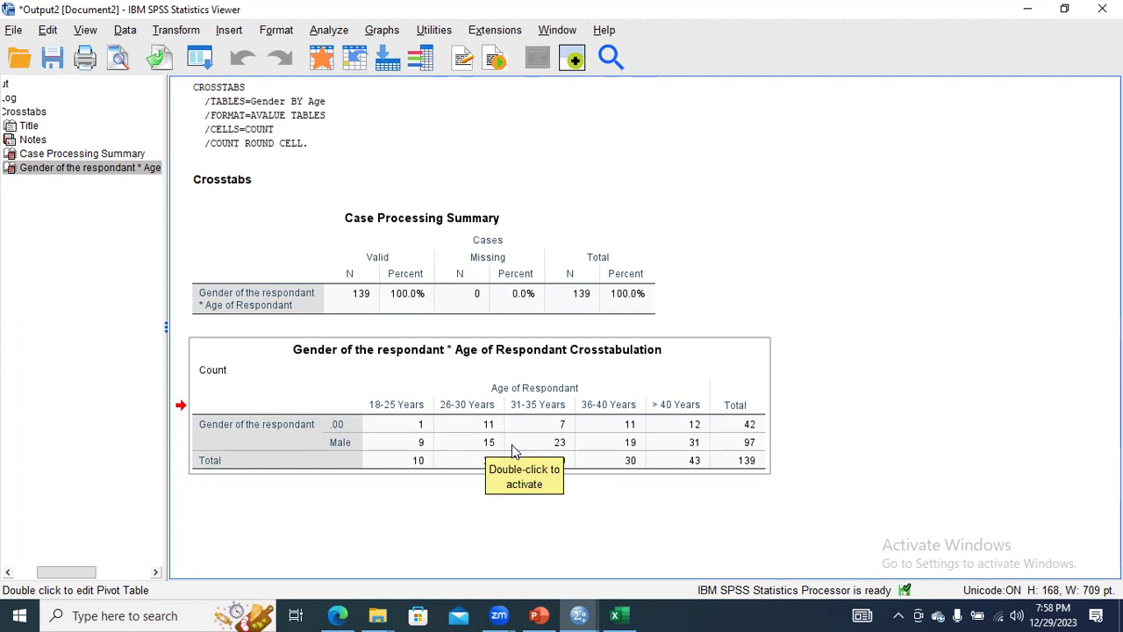
{"action": "left_click", "coordinate": [558, 454]}
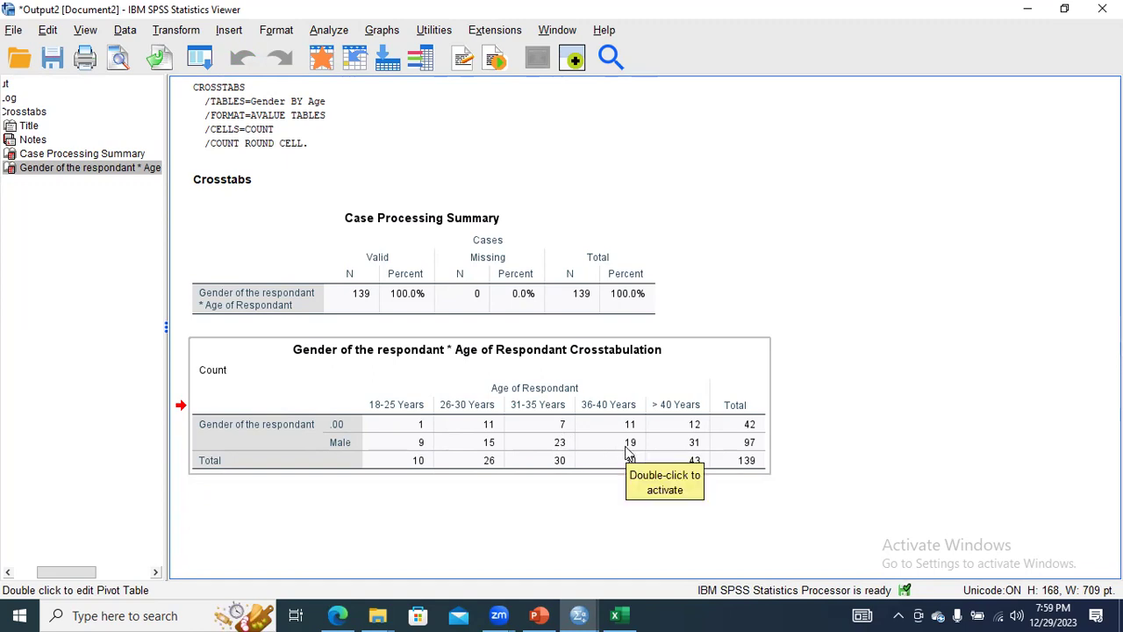
Return from the output viewer to the data editor and examine how the first Gender entries are coded.
{"action": "left_click", "coordinate": [354, 446]}
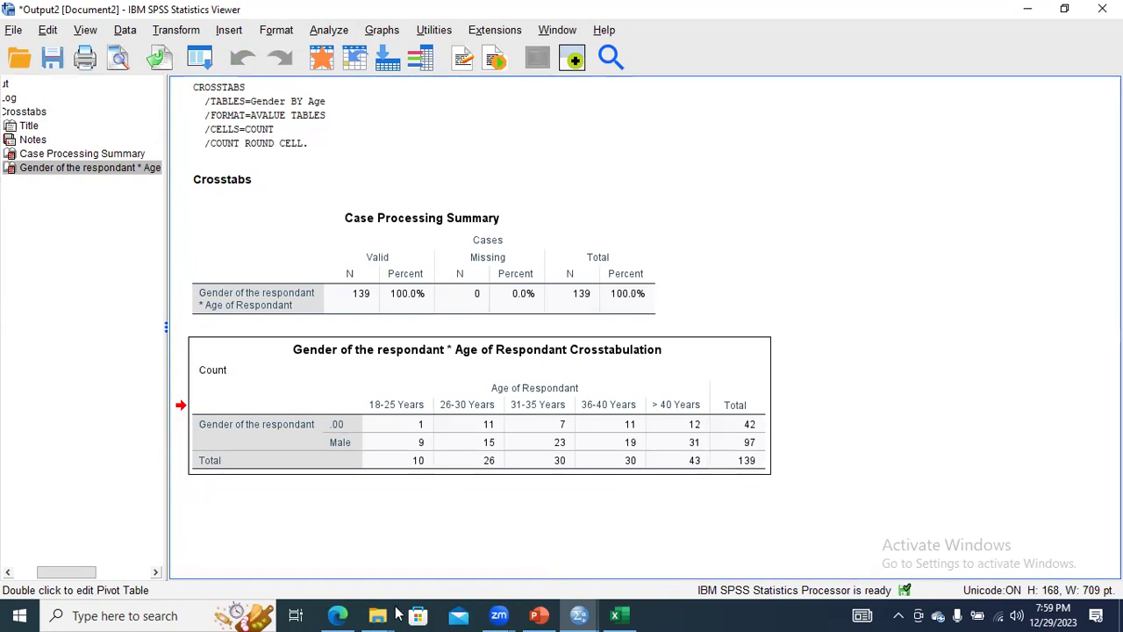
{"action": "left_click", "coordinate": [498, 614]}
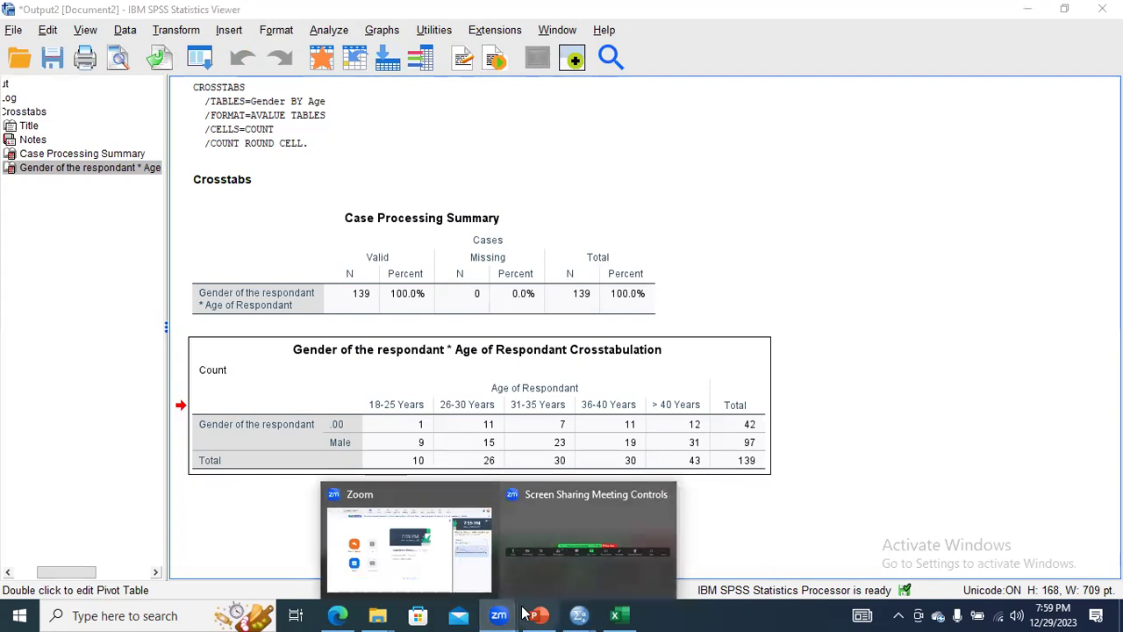
{"action": "mouse_move", "coordinate": [575, 614]}
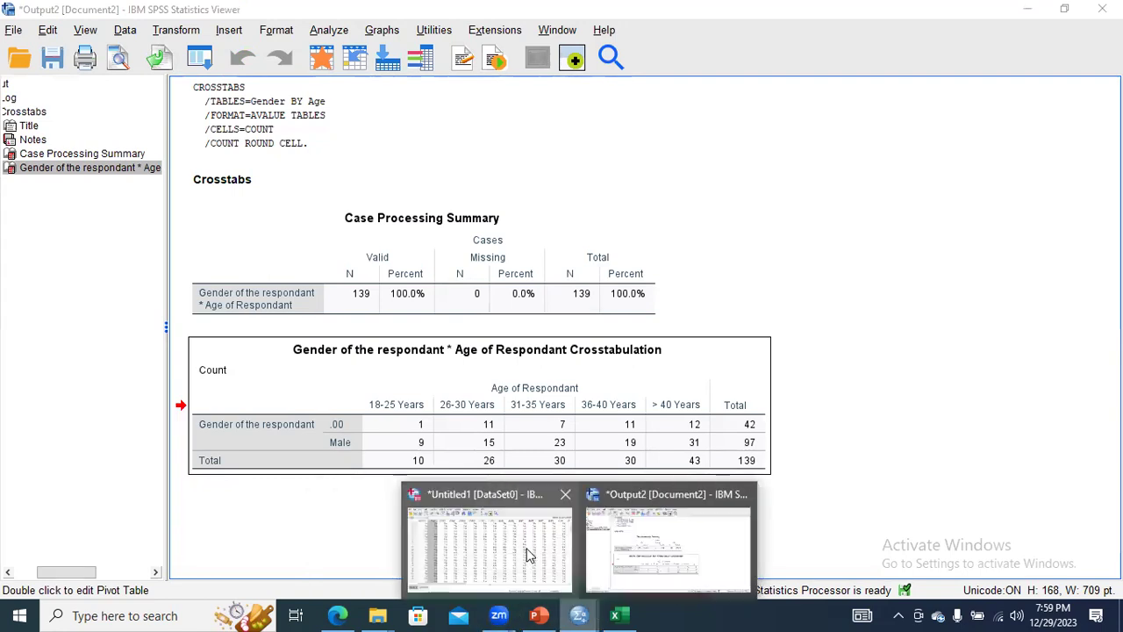
{"action": "left_click", "coordinate": [526, 556]}
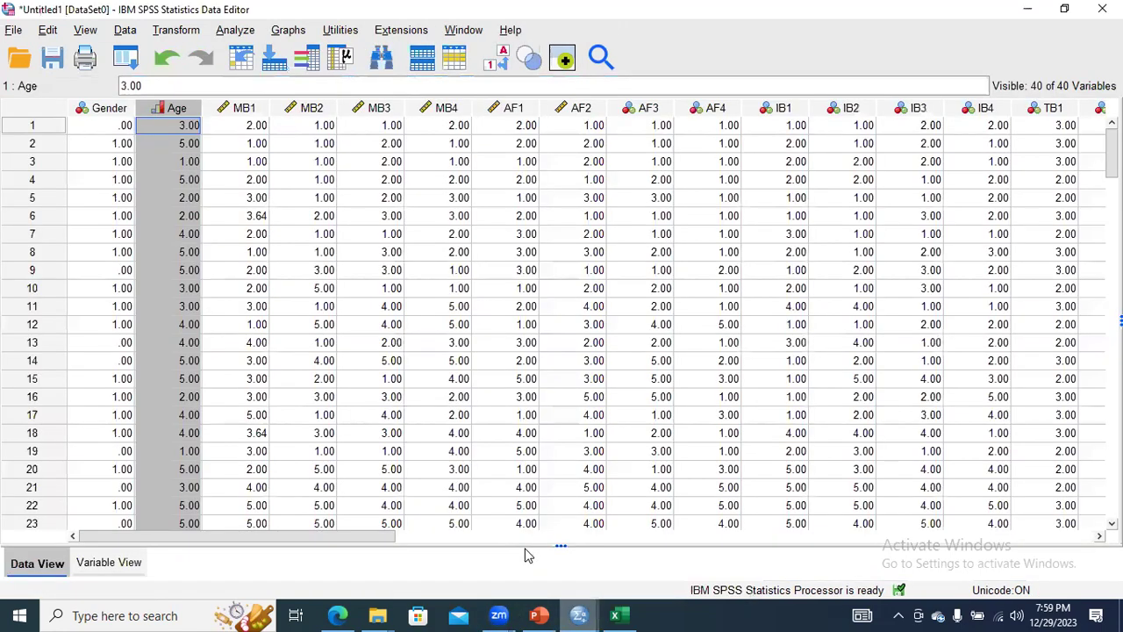
{"action": "left_click", "coordinate": [109, 128]}
{"action": "left_click", "coordinate": [116, 144]}
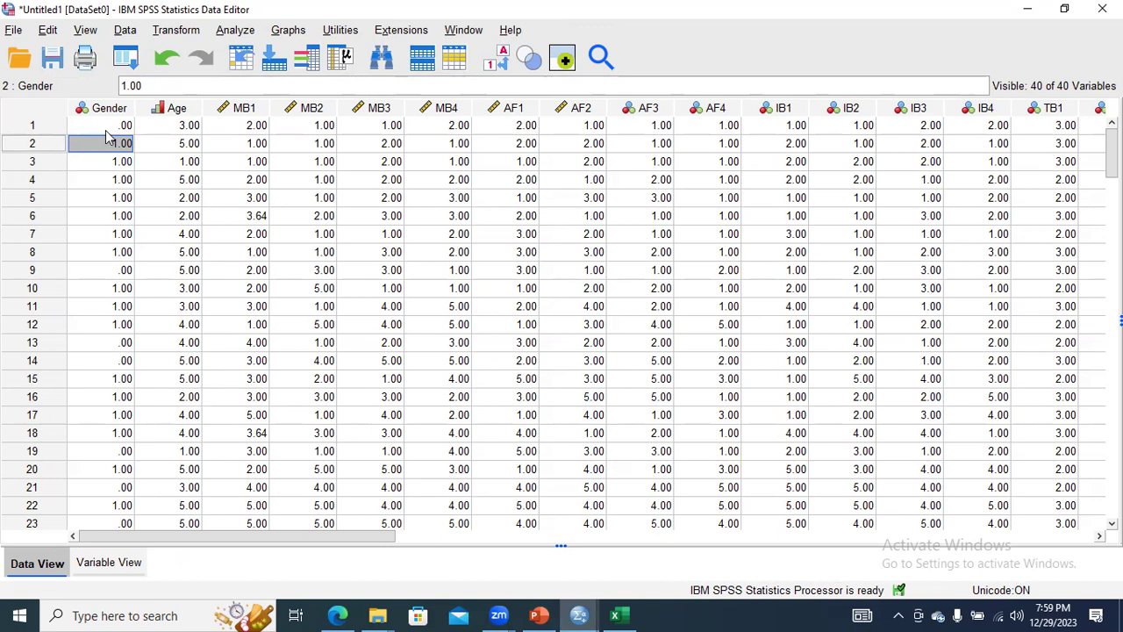
{"action": "left_click", "coordinate": [106, 127]}
{"action": "left_click", "coordinate": [111, 144]}
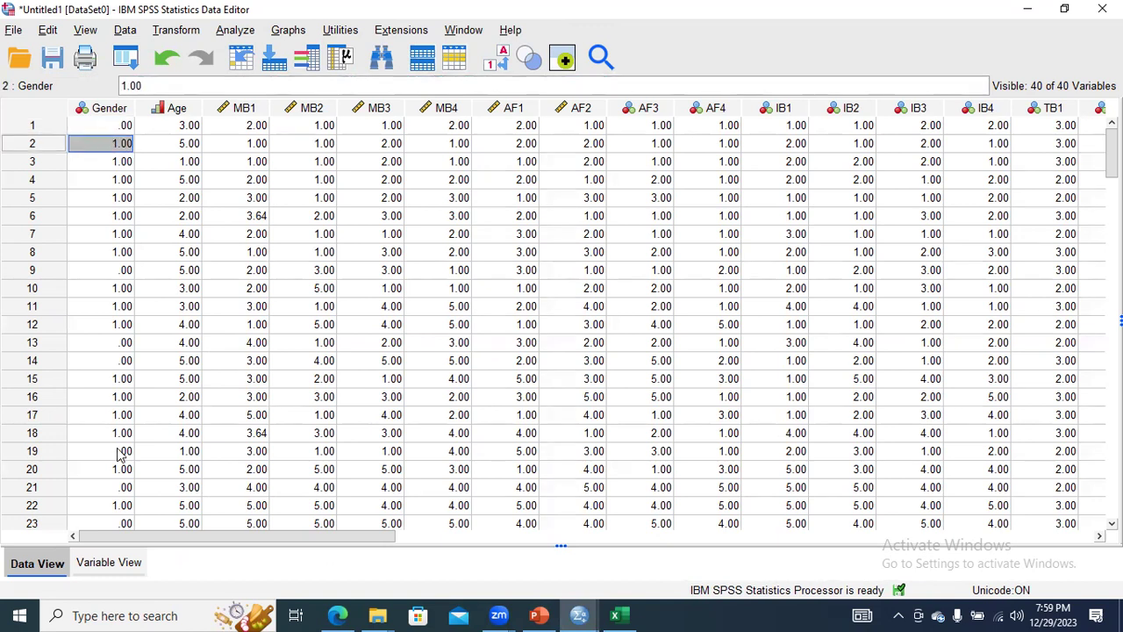
Edit the value labels of the Gender variable, removing the 2.00 Female entry and adding value 0 with the label Female.
{"action": "left_click", "coordinate": [108, 564]}
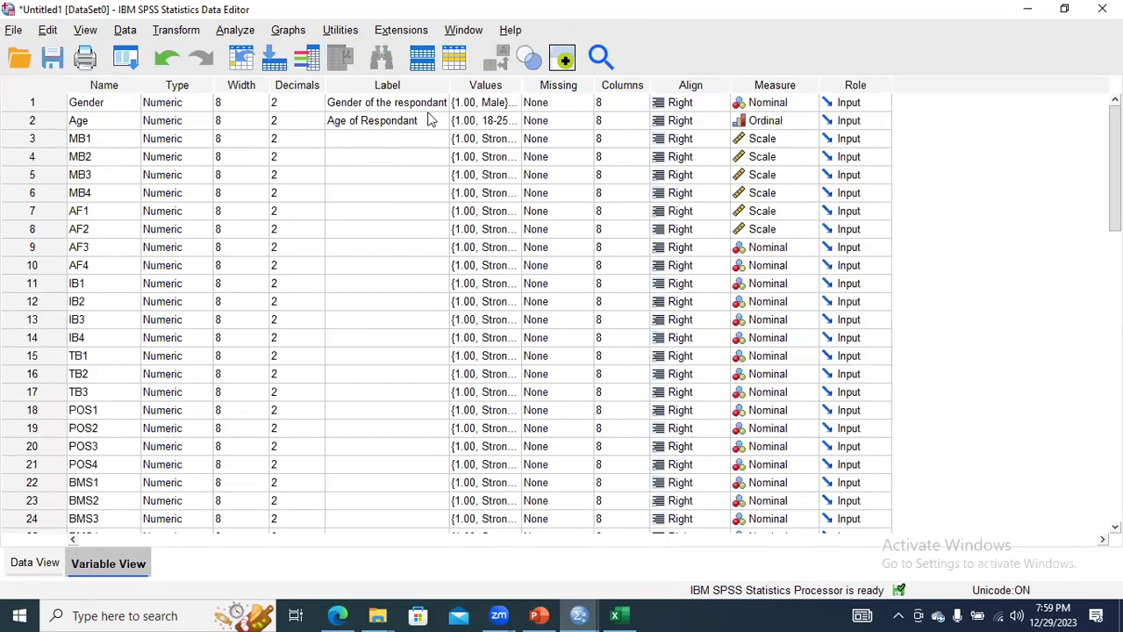
{"action": "left_click", "coordinate": [491, 103]}
{"action": "left_click", "coordinate": [513, 103]}
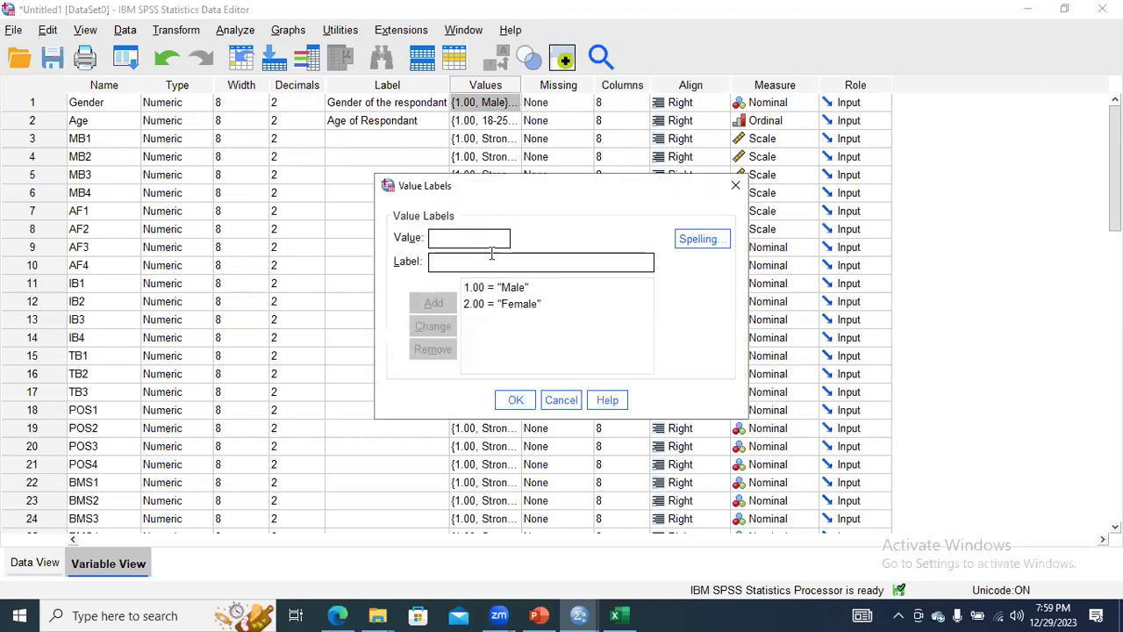
{"action": "left_click", "coordinate": [489, 303]}
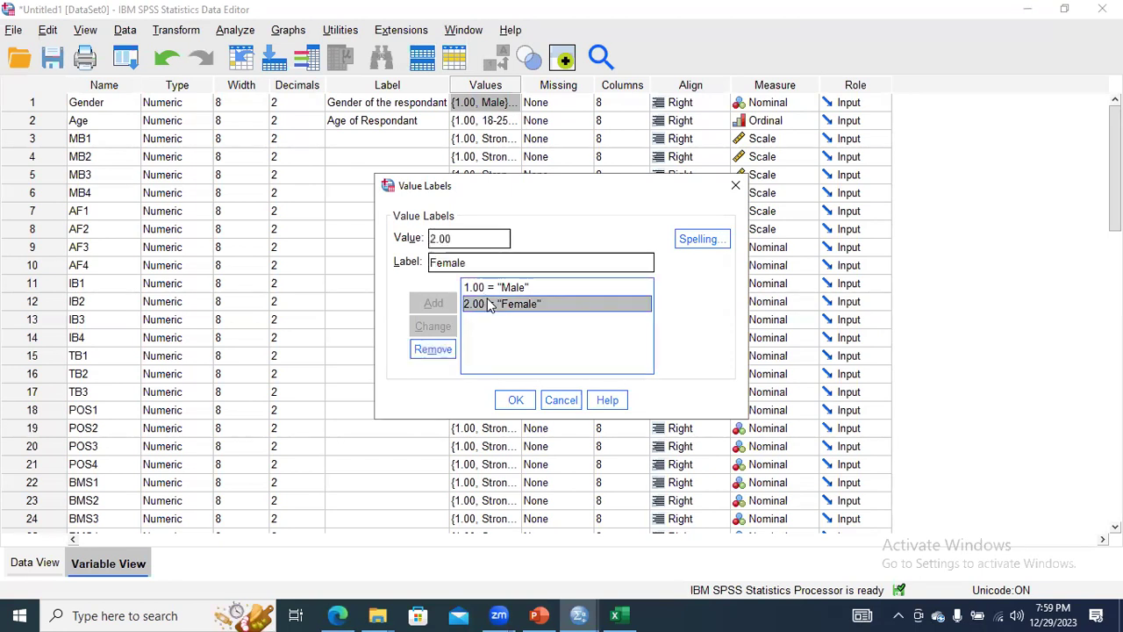
{"action": "left_click", "coordinate": [434, 349]}
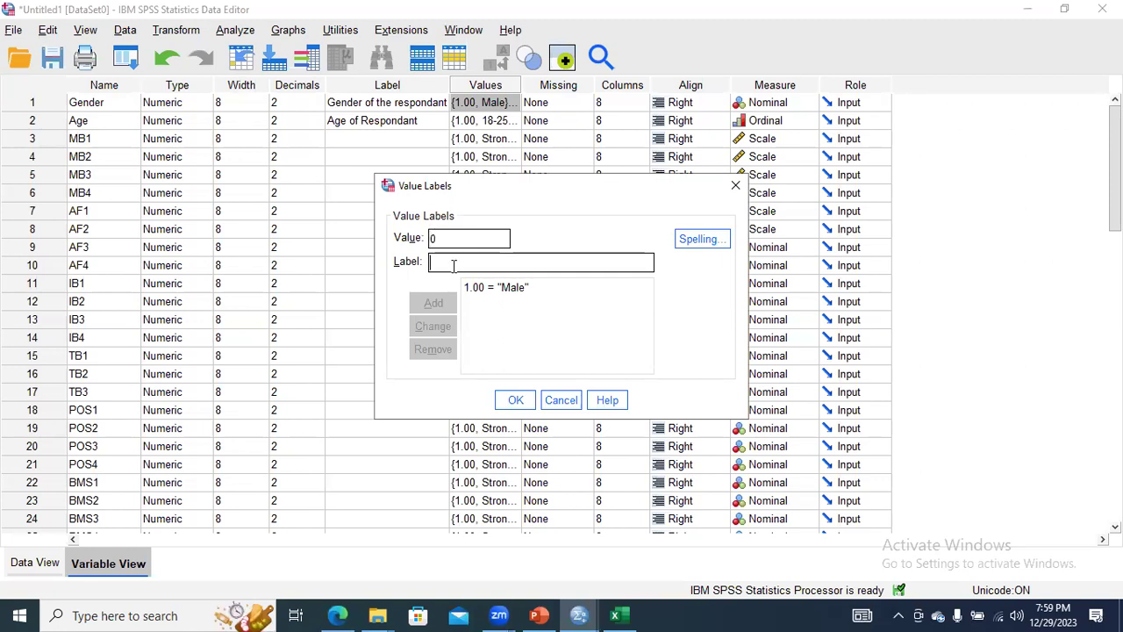
{"action": "type", "text": "Female"}
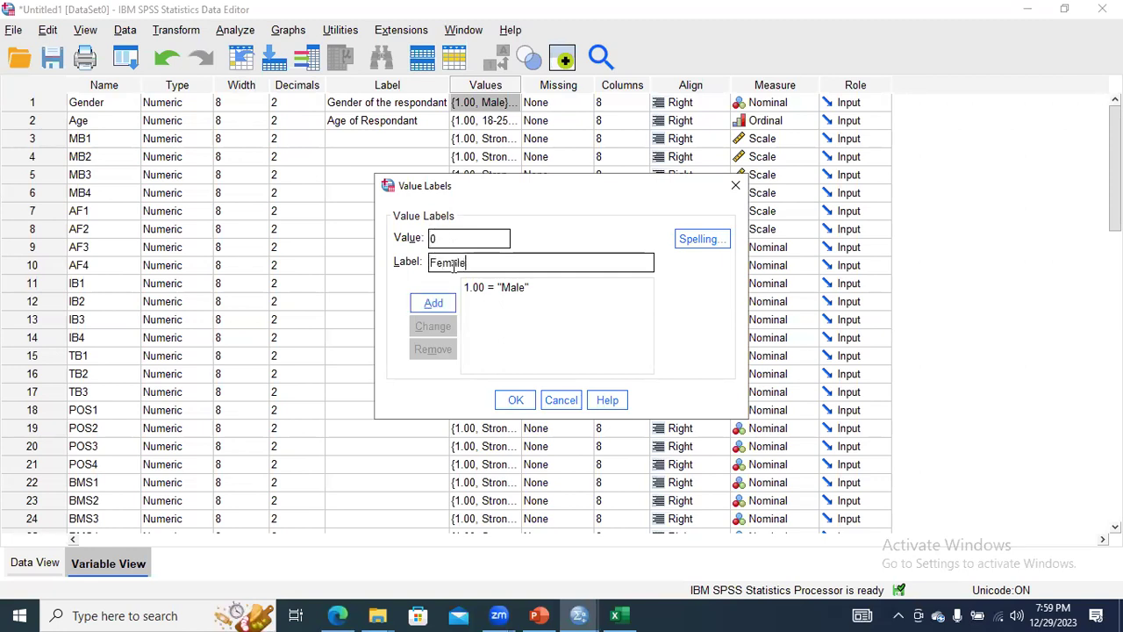
{"action": "left_click", "coordinate": [434, 302]}
{"action": "left_click", "coordinate": [516, 401]}
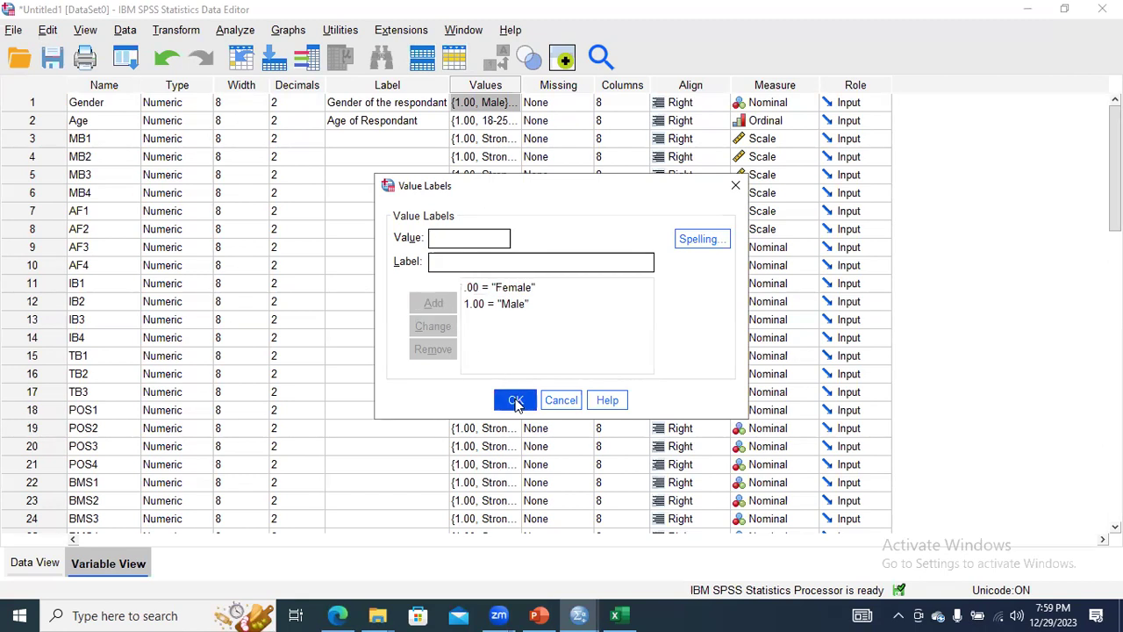
Rerun Crosstabs with Gender of the respondent as row and Age of Respondant as column, and inspect the new crosstabulation table.
{"action": "left_click", "coordinate": [239, 32]}
{"action": "mouse_move", "coordinate": [351, 101]}
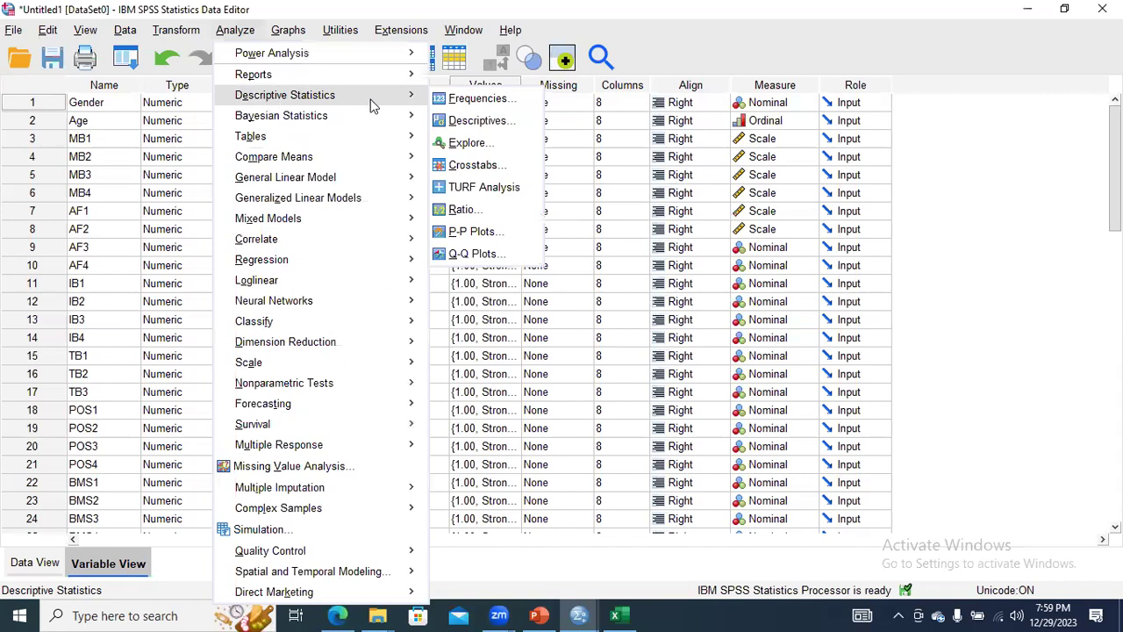
{"action": "left_click", "coordinate": [481, 166]}
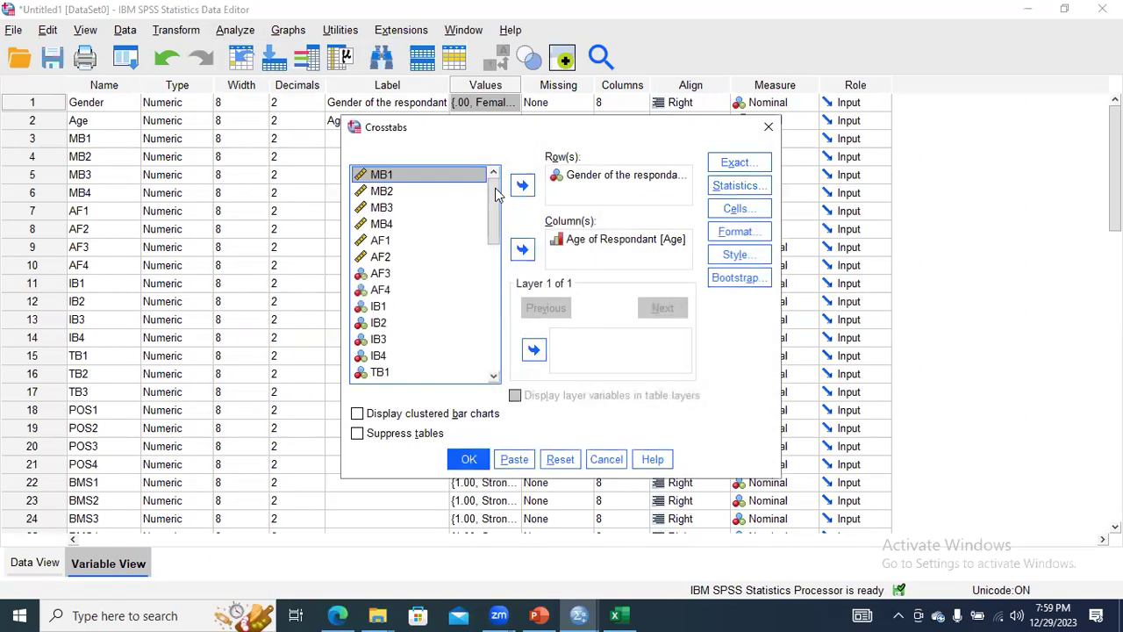
{"action": "left_click", "coordinate": [480, 461]}
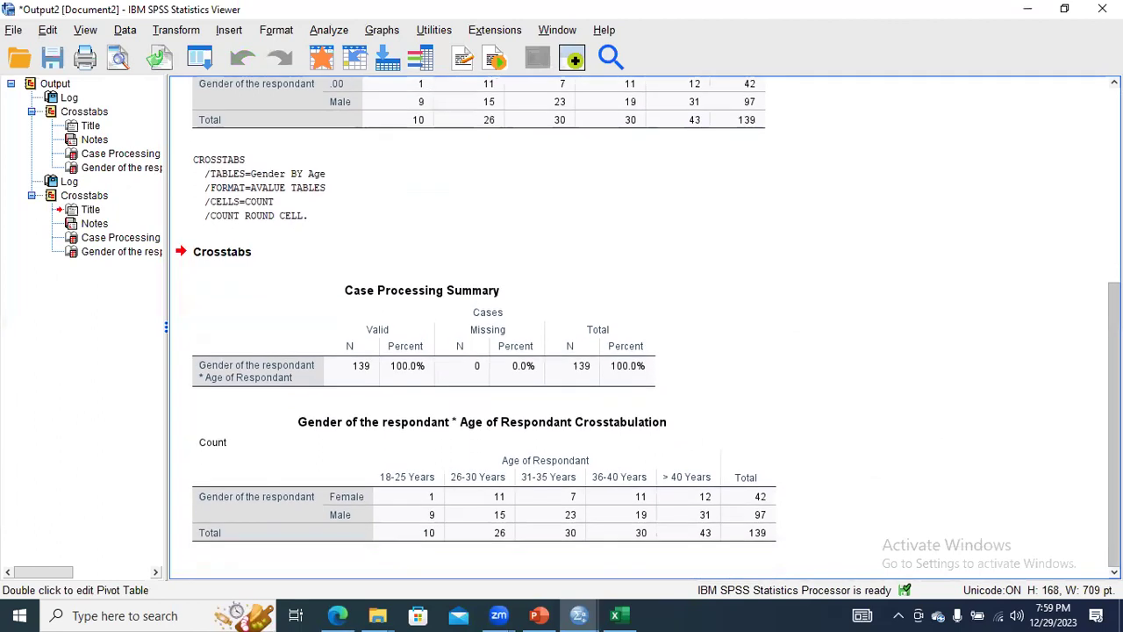
{"action": "left_click", "coordinate": [556, 500]}
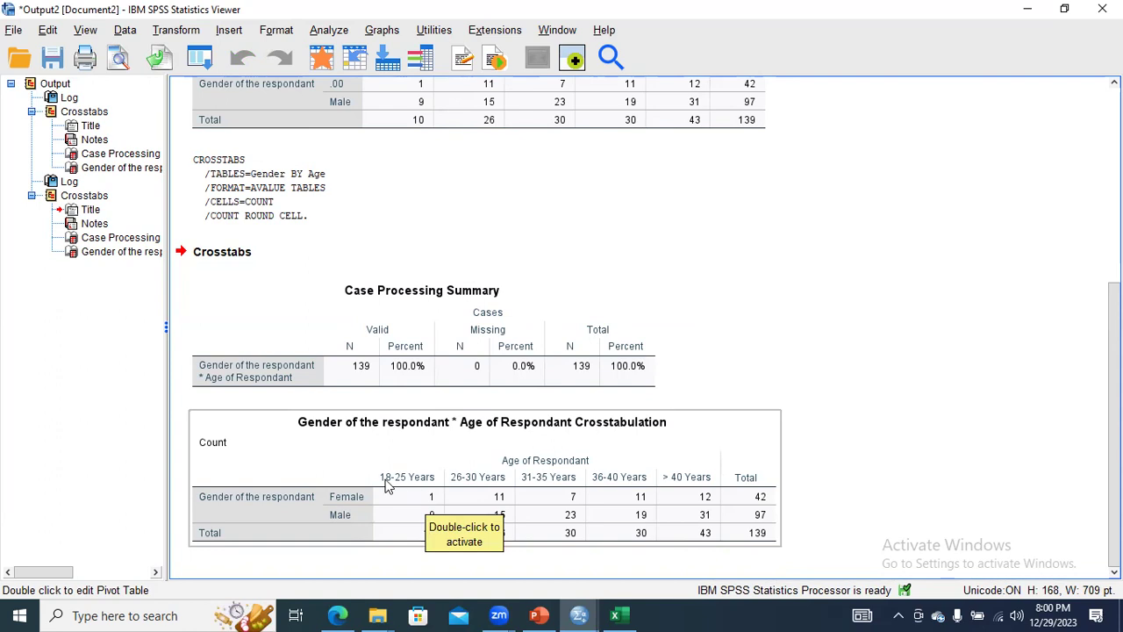
{"action": "left_click", "coordinate": [496, 510]}
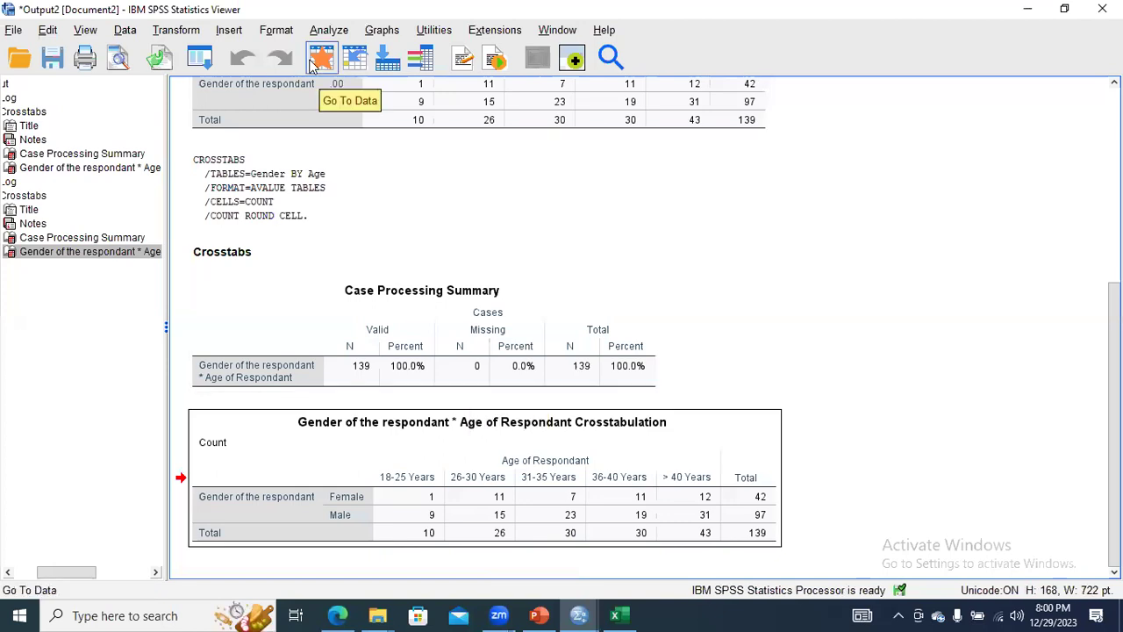
Reopen the Crosstabs dialog with the gender and age variables still assigned.
{"action": "left_click", "coordinate": [326, 31]}
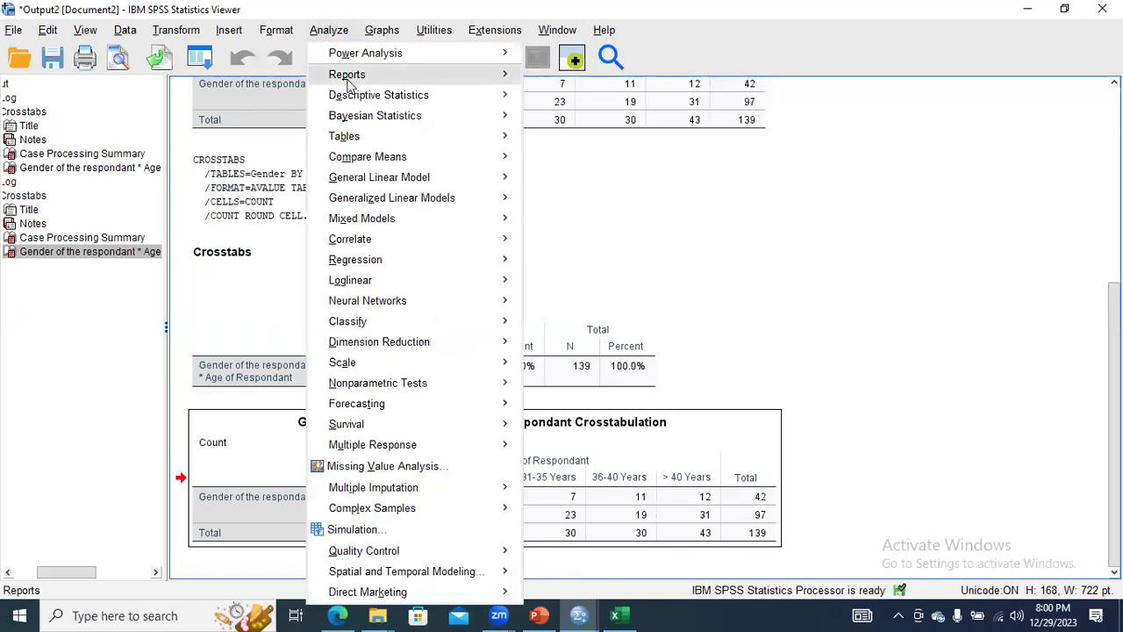
{"action": "mouse_move", "coordinate": [353, 104]}
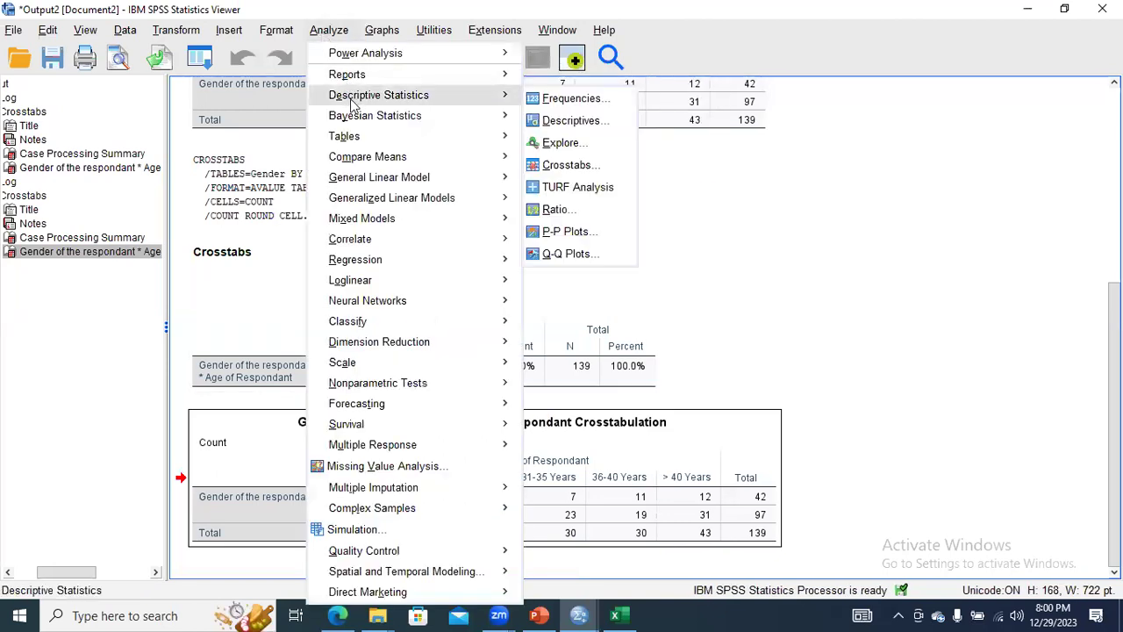
{"action": "left_click", "coordinate": [569, 164]}
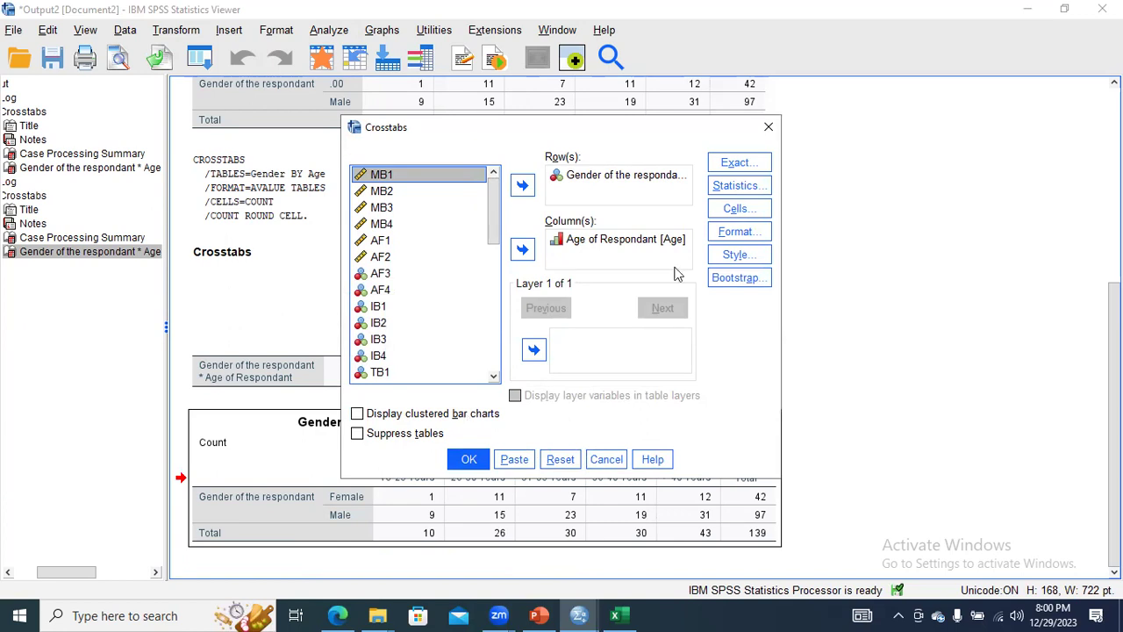
Review the Exact Tests and Statistics options of the Gender by Age crosstab without choosing any.
{"action": "left_click", "coordinate": [730, 167]}
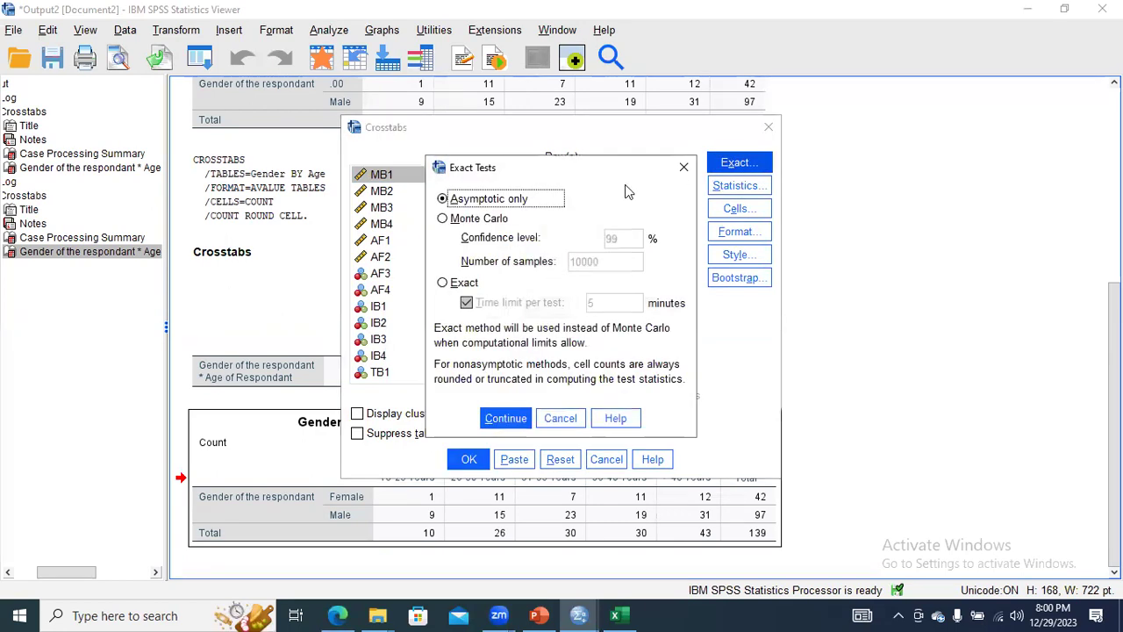
{"action": "left_click", "coordinate": [684, 173]}
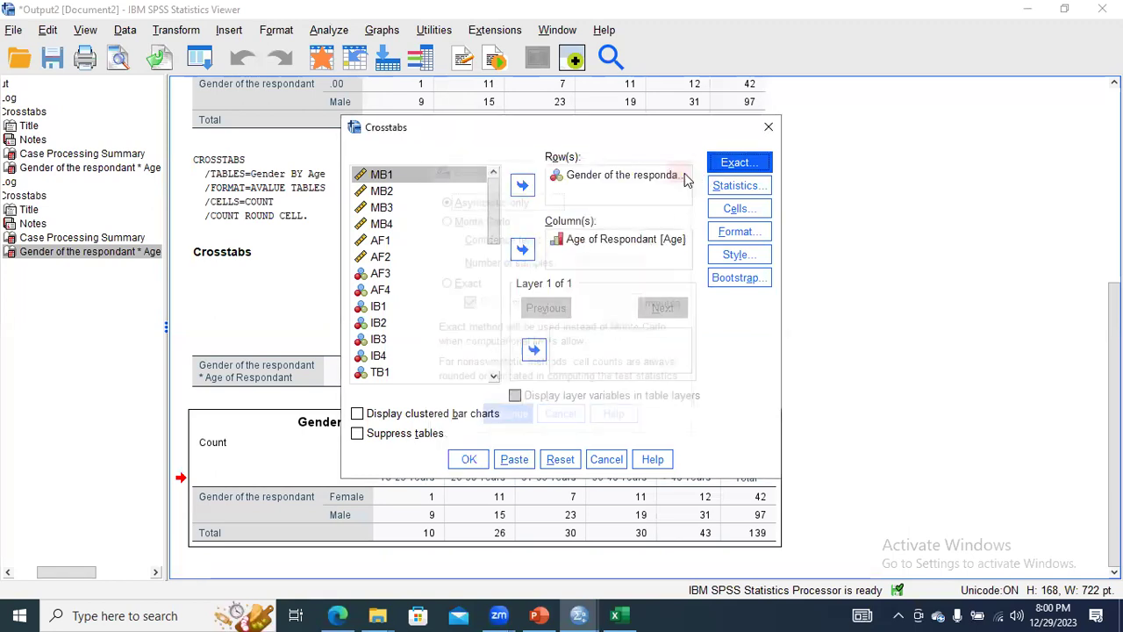
{"action": "left_click", "coordinate": [725, 187]}
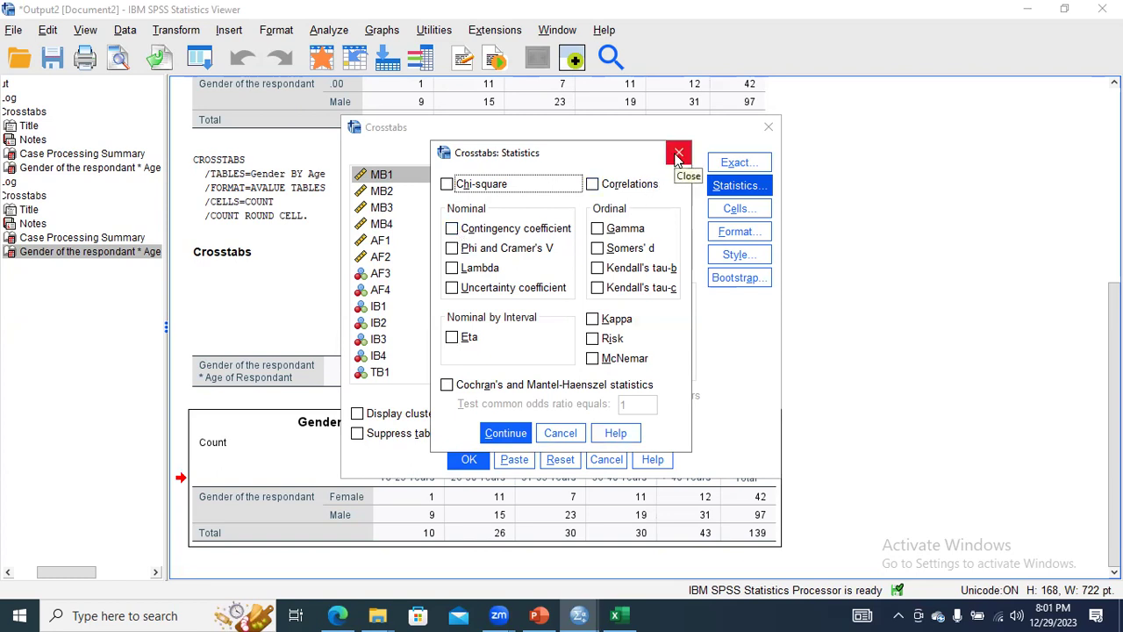
{"action": "left_click", "coordinate": [679, 155]}
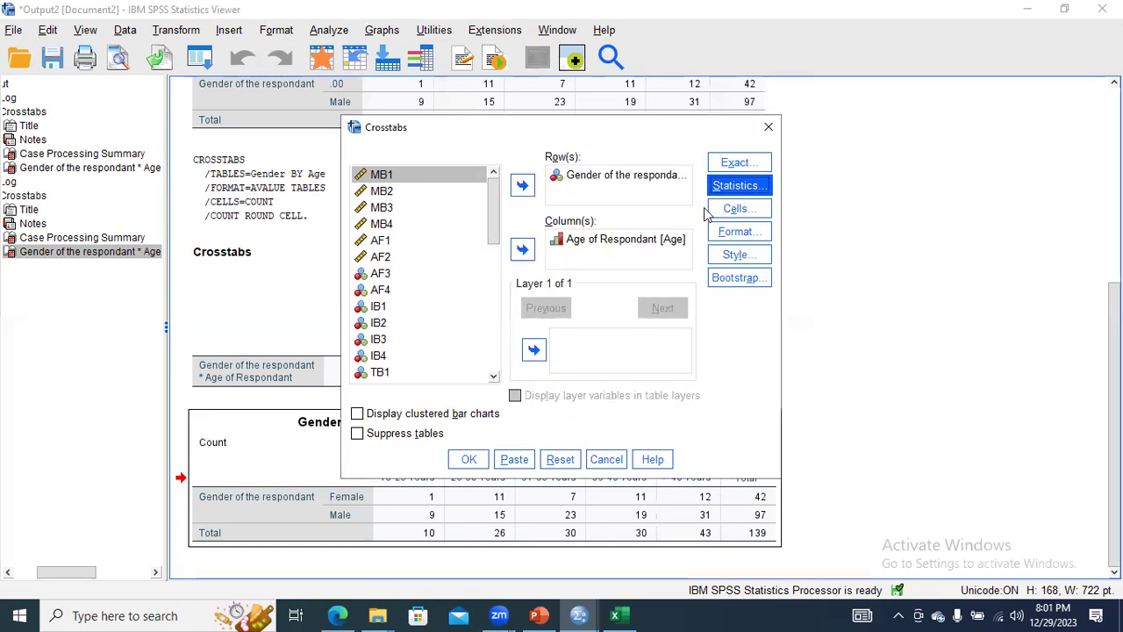
Add row percentages to the Gender by Age crosstab cells, run the analysis and select the resulting crosstabulation table.
{"action": "left_click", "coordinate": [735, 212]}
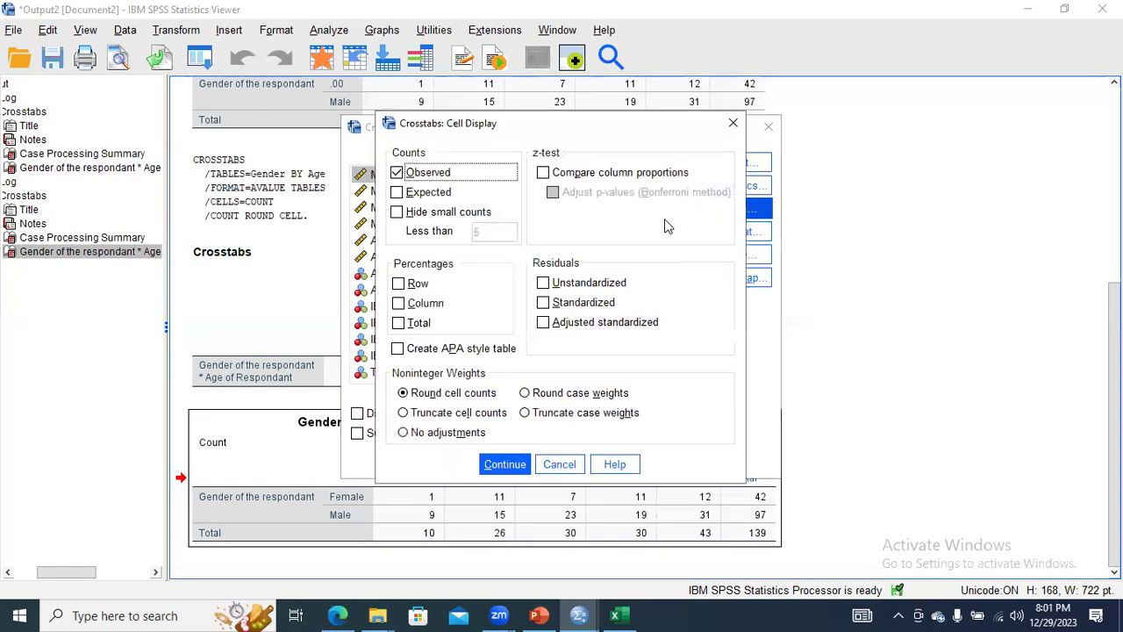
{"action": "left_click", "coordinate": [398, 284]}
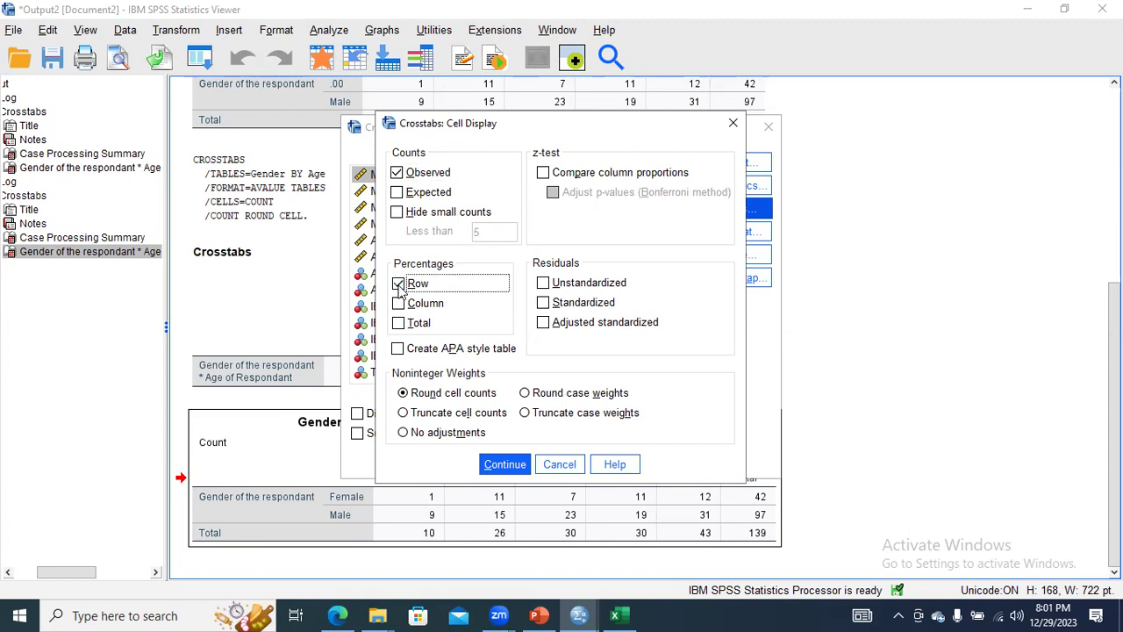
{"action": "left_click", "coordinate": [507, 464]}
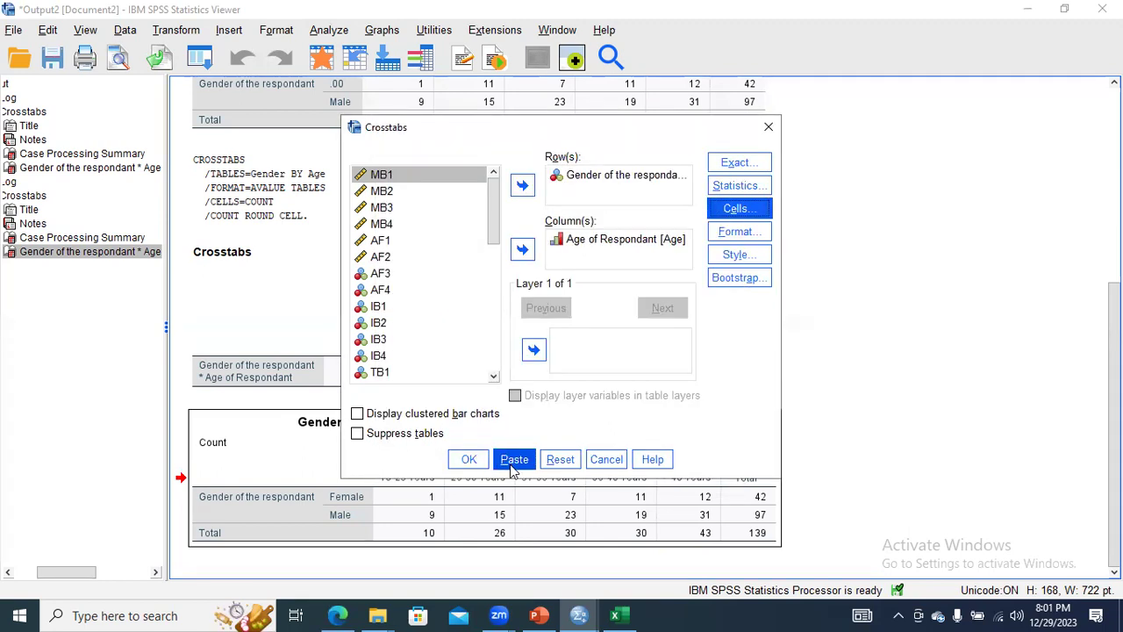
{"action": "left_click", "coordinate": [470, 457]}
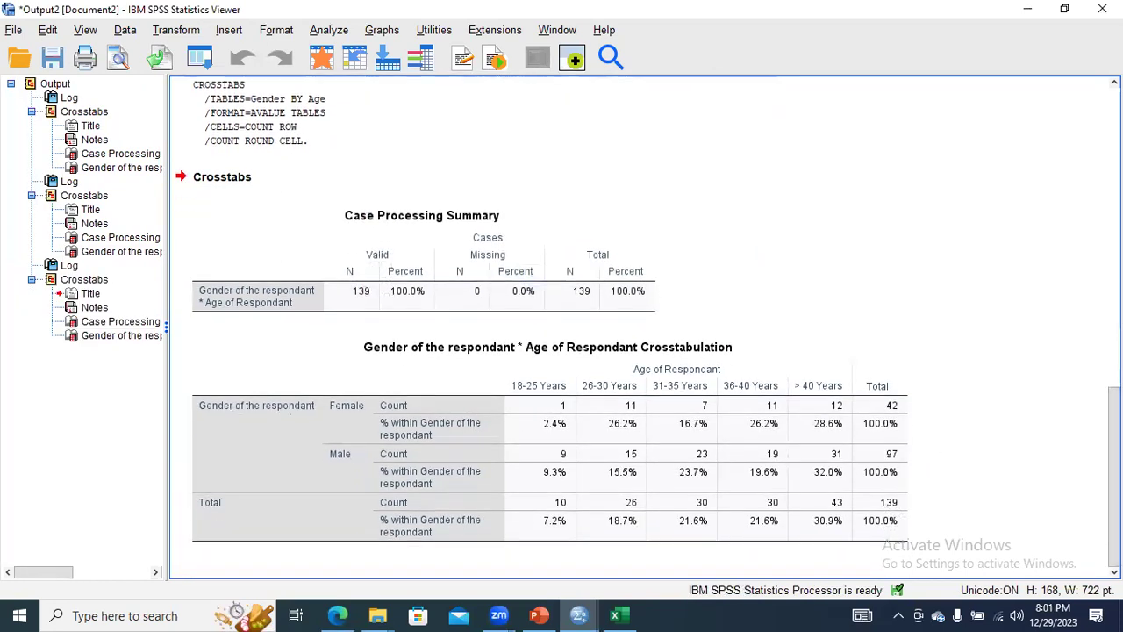
{"action": "left_click", "coordinate": [682, 463]}
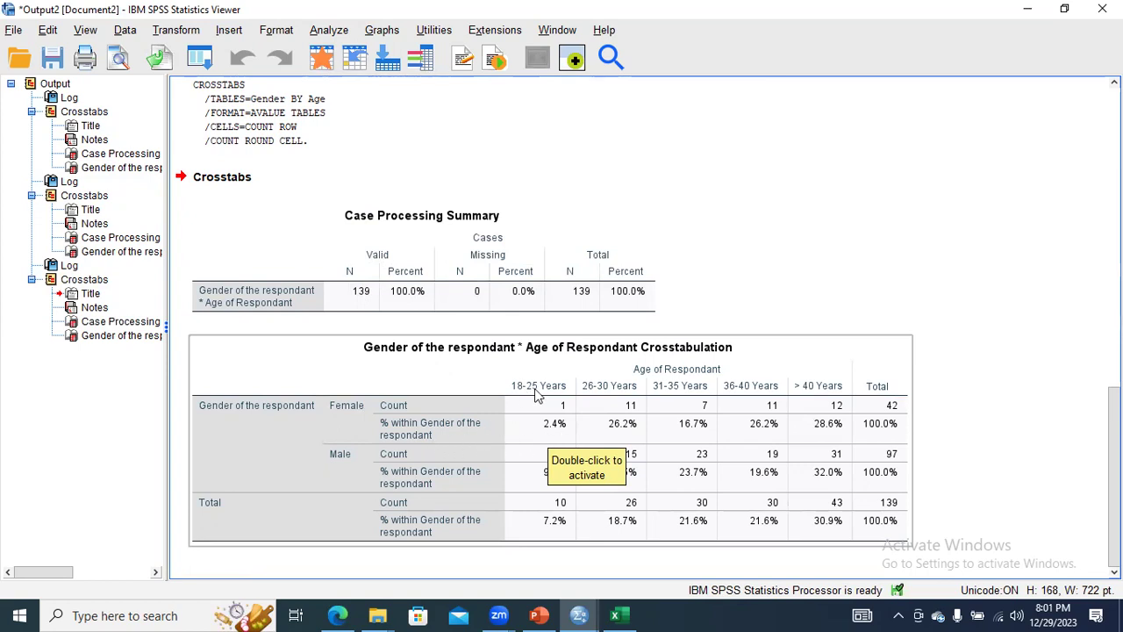
{"action": "left_click", "coordinate": [538, 486]}
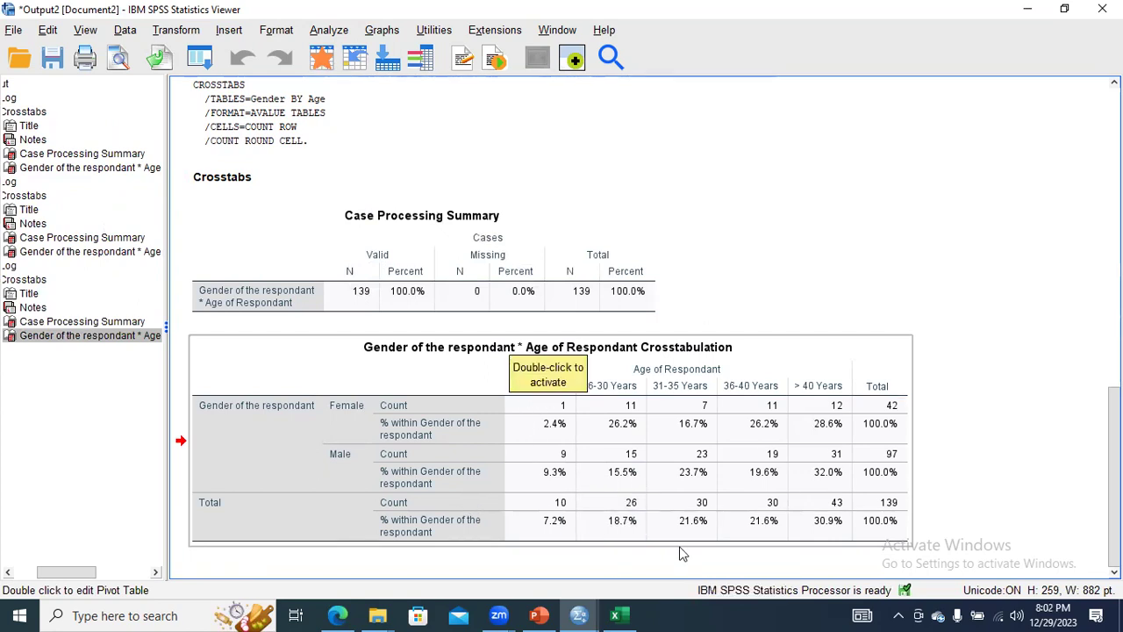
Rerun the Gender by Age crosstab with column percentages added to the row percentages, and select the new crosstabulation table.
{"action": "left_click", "coordinate": [321, 29]}
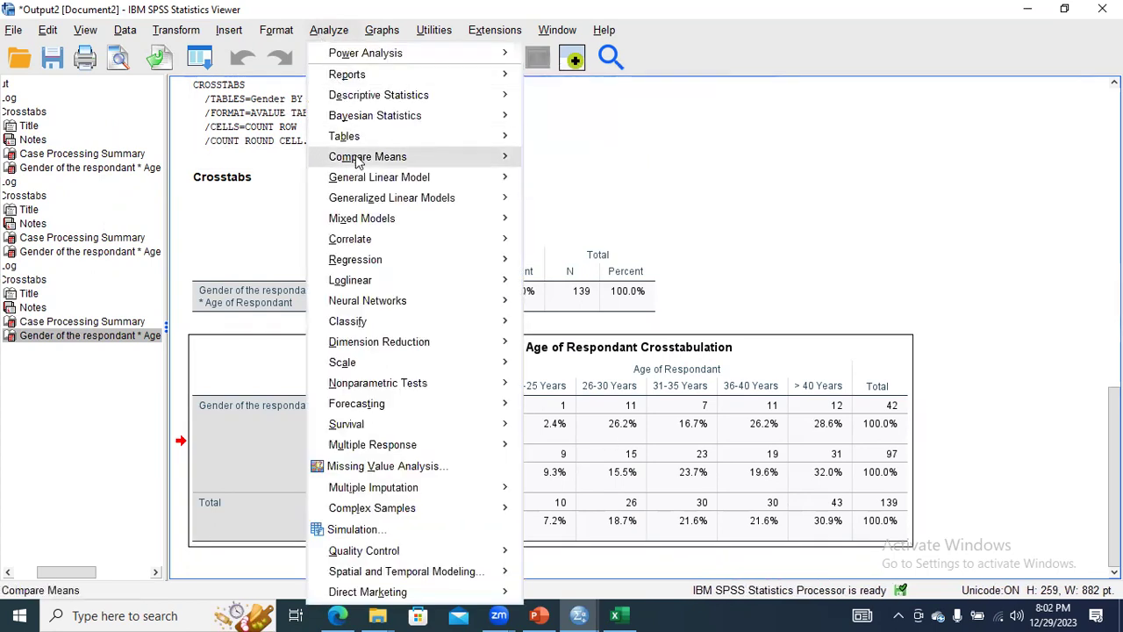
{"action": "mouse_move", "coordinate": [373, 97]}
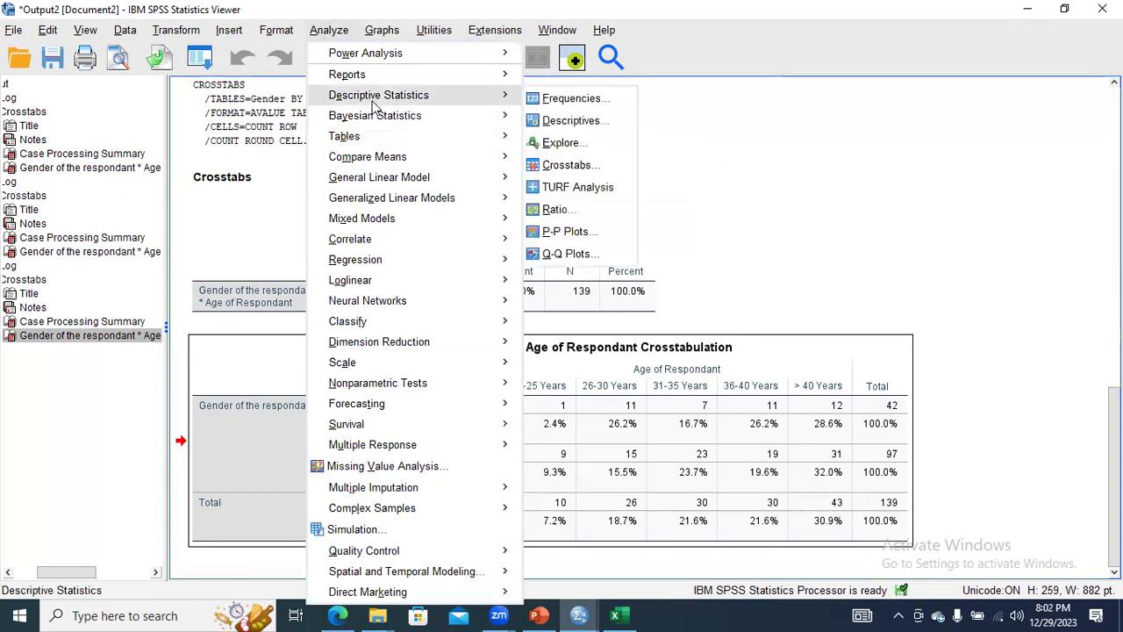
{"action": "left_click", "coordinate": [570, 165]}
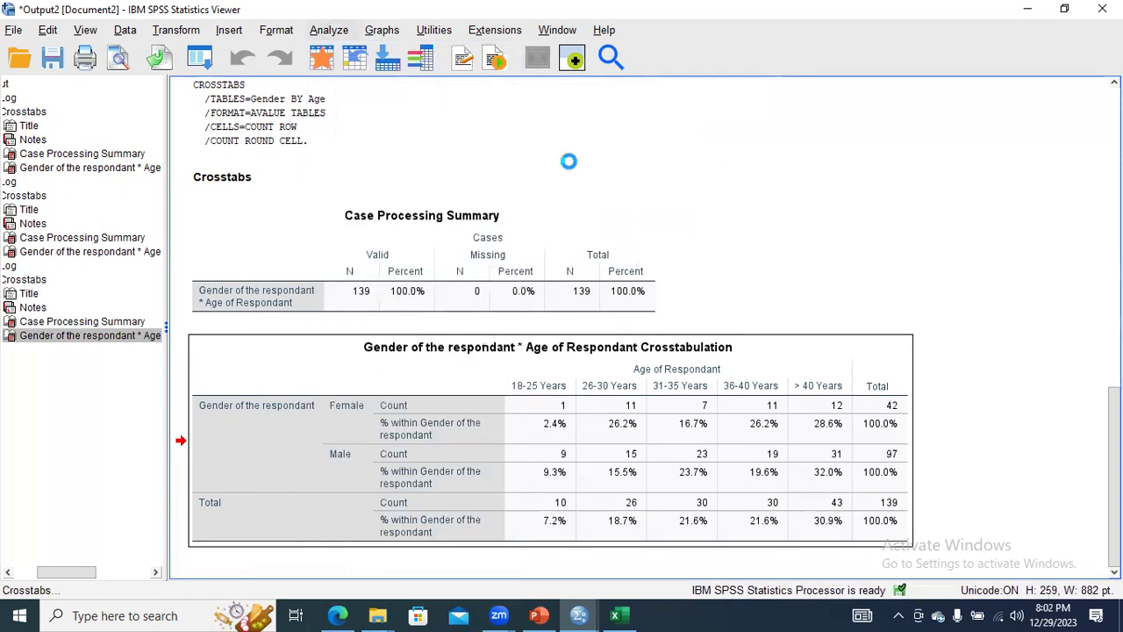
{"action": "left_click", "coordinate": [739, 207]}
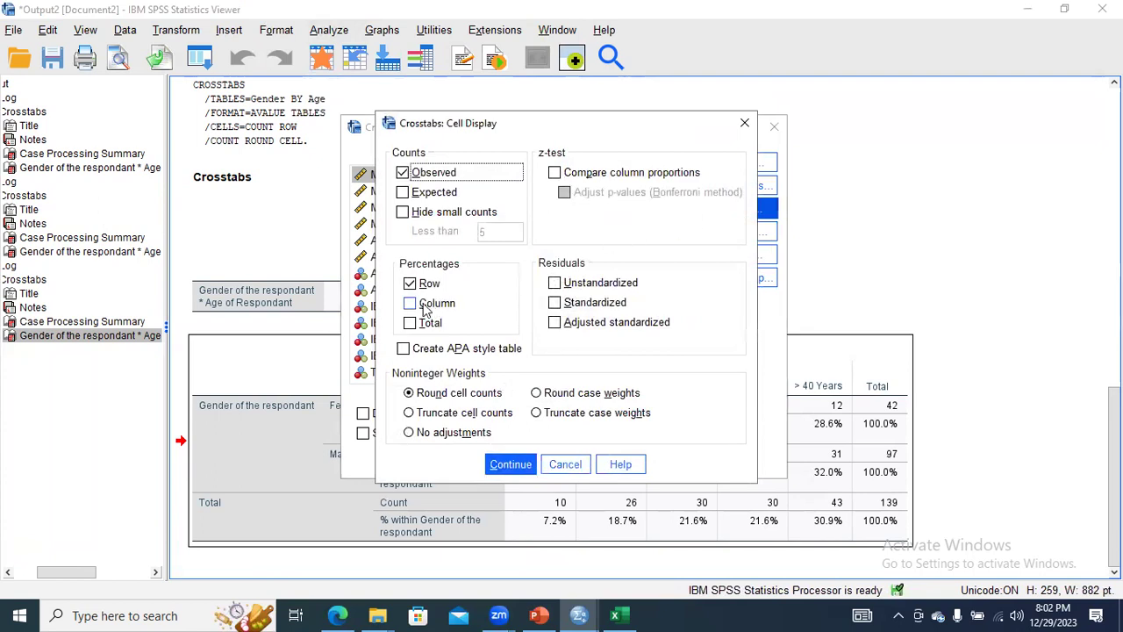
{"action": "left_click", "coordinate": [411, 307]}
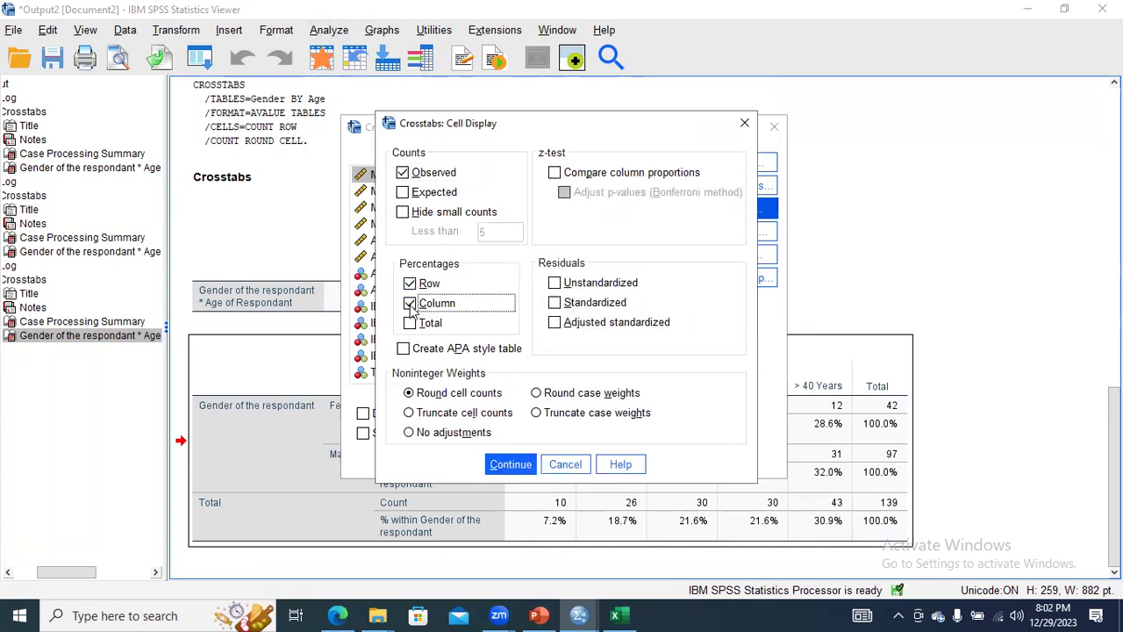
{"action": "left_click", "coordinate": [508, 464]}
{"action": "left_click", "coordinate": [474, 461]}
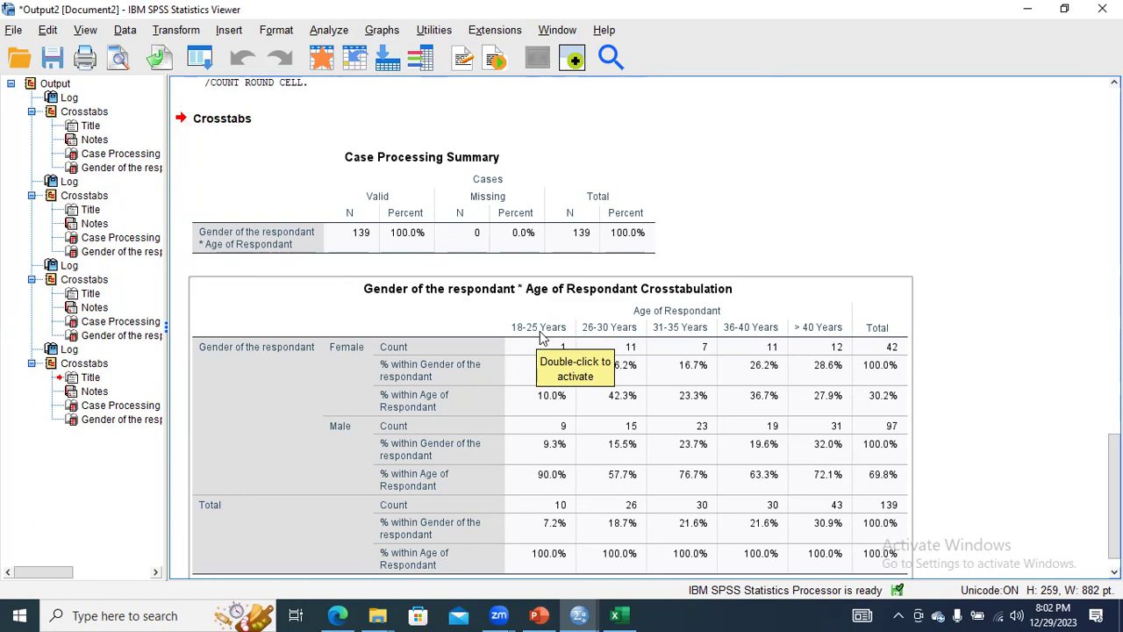
{"action": "left_click", "coordinate": [496, 400]}
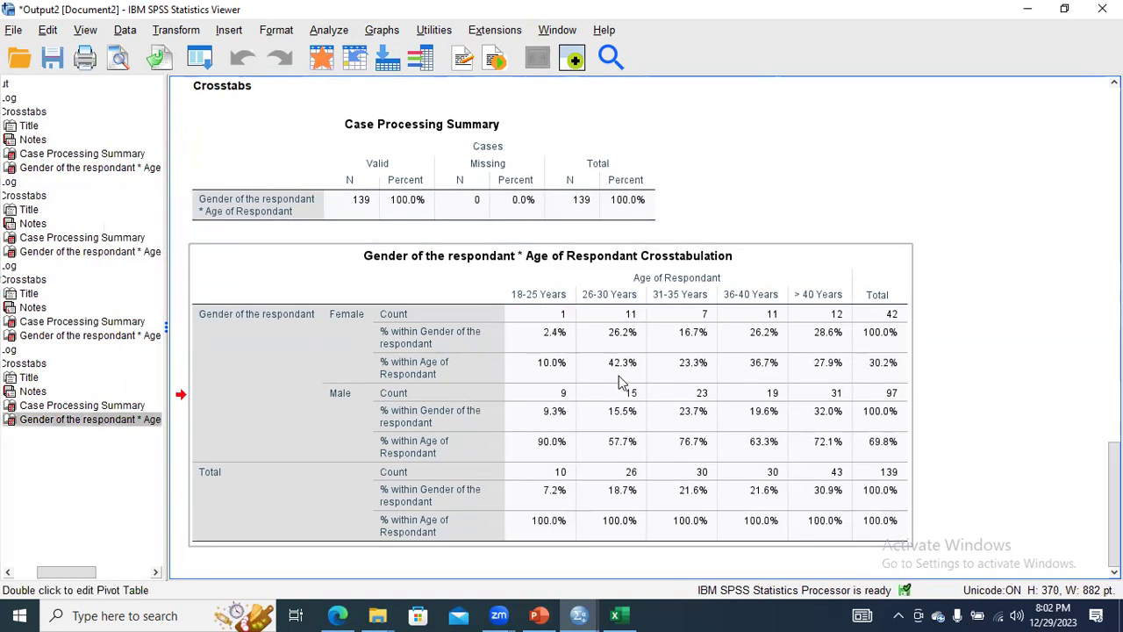
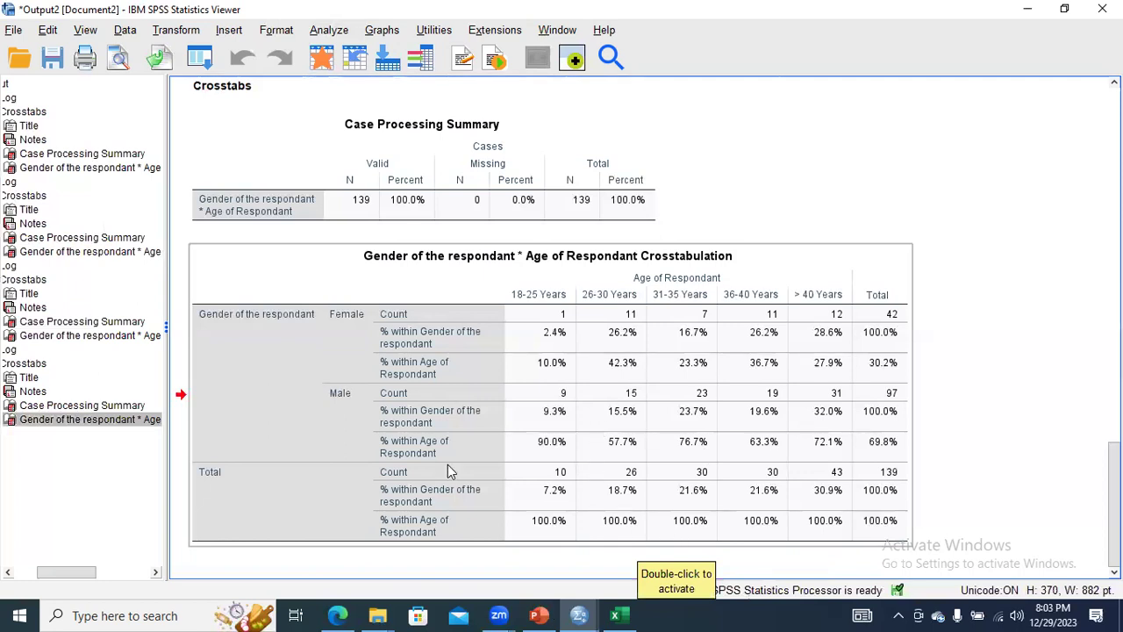
Switch to PowerPoint to view slide 14 on cross tabulation of demographics, and return to the SPSS Data Editor.
{"action": "key", "text": "alt+Tab"}
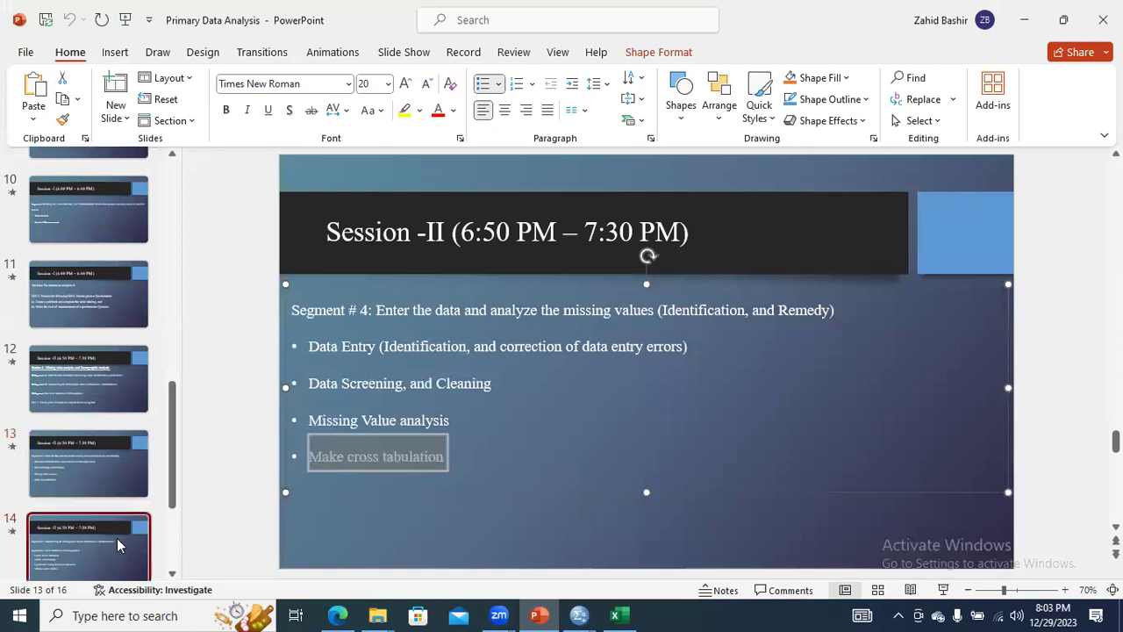
{"action": "left_click", "coordinate": [117, 538]}
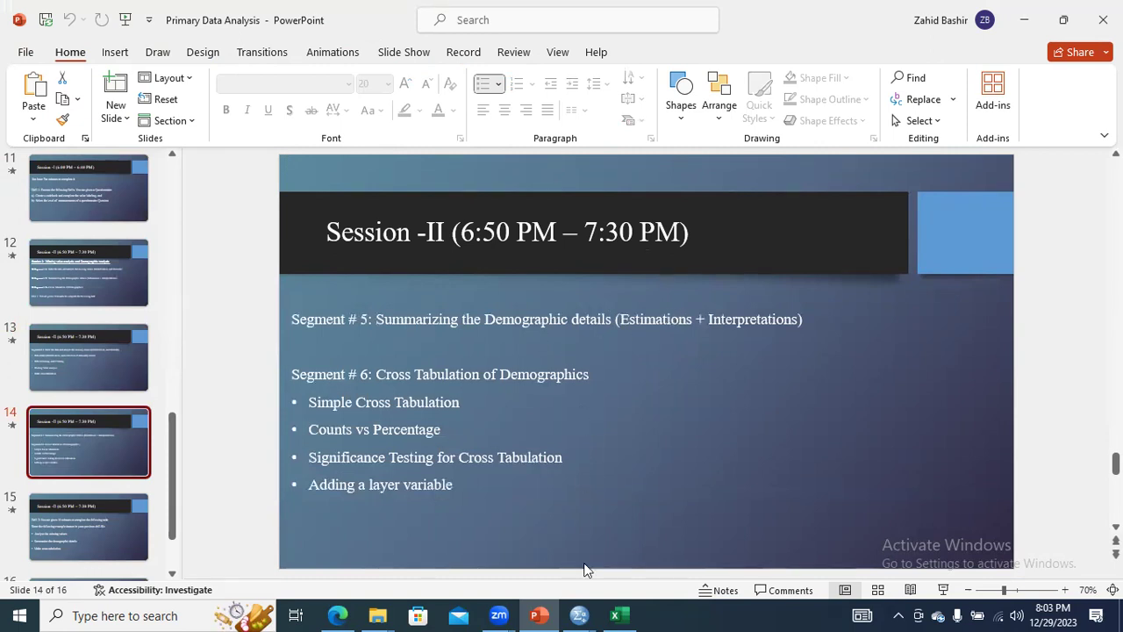
{"action": "left_click", "coordinate": [582, 614]}
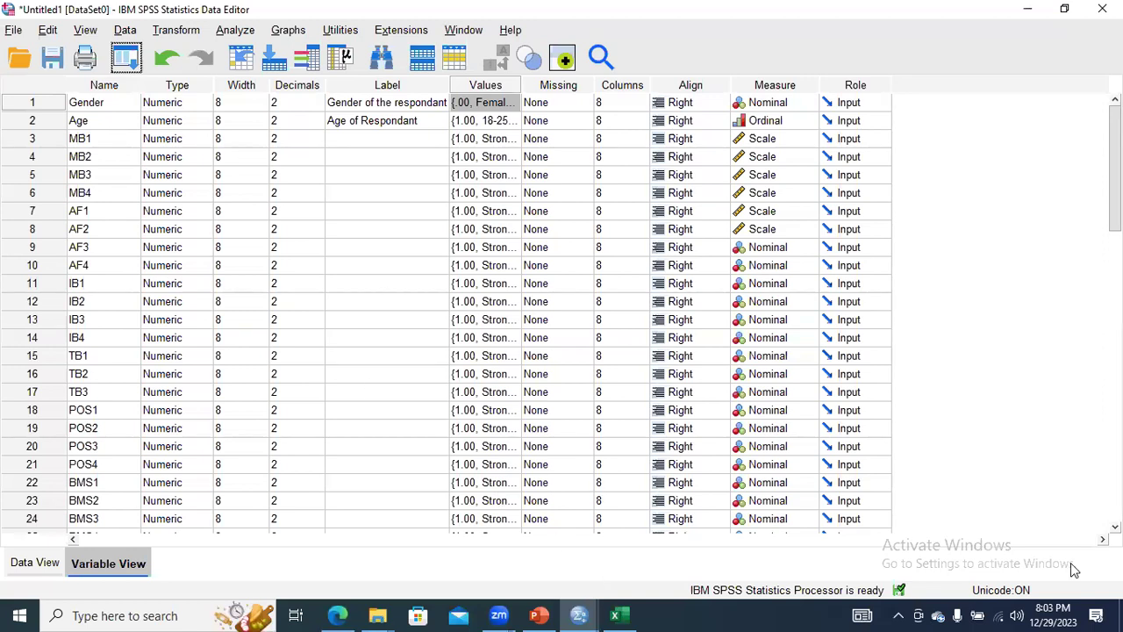
Switch to the Dataset workbook in Excel and copy the Education and Work Experience headers in cells C1:D1.
{"action": "key", "text": "alt+Tab"}
{"action": "left_click_drag", "start_coordinate": [1113, 519], "coordinate": [1113, 256]}
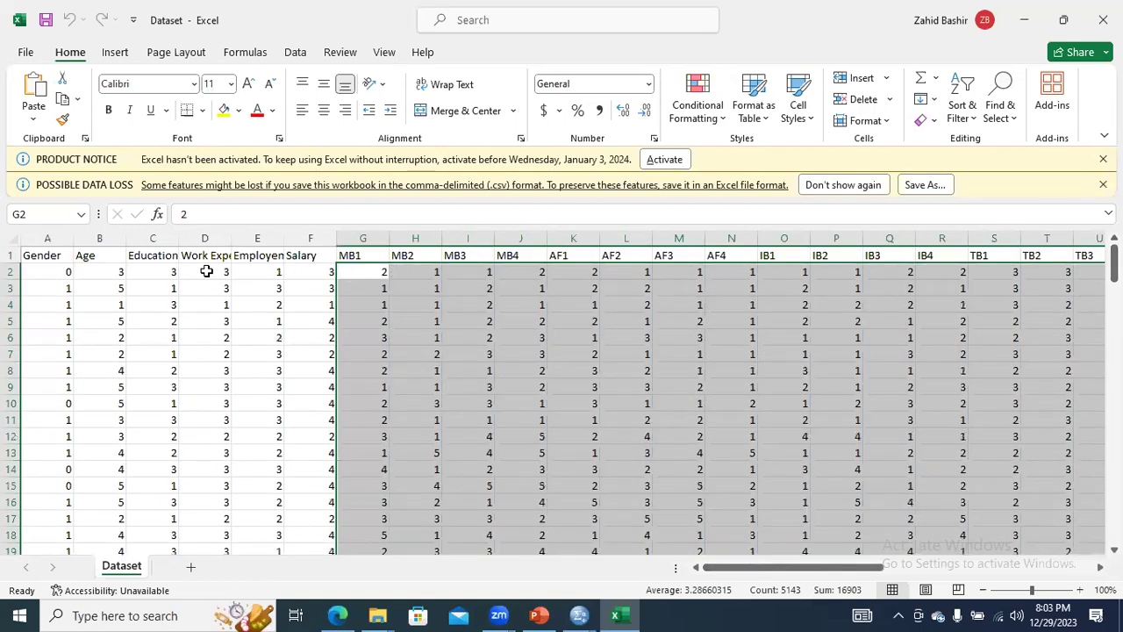
{"action": "left_click", "coordinate": [156, 255]}
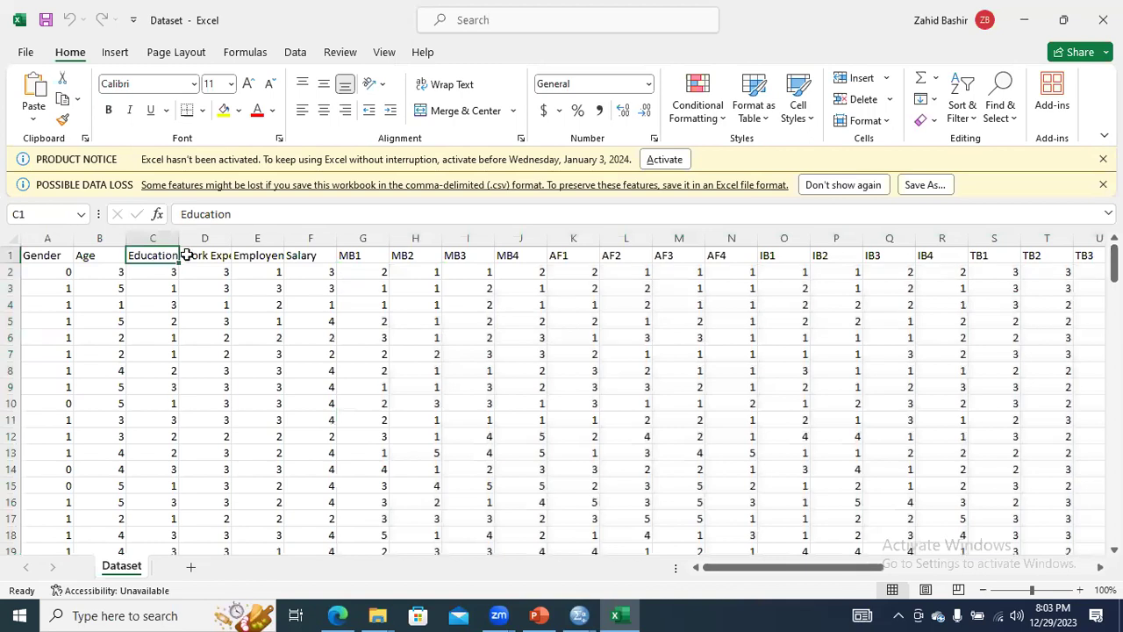
{"action": "left_click", "coordinate": [193, 256]}
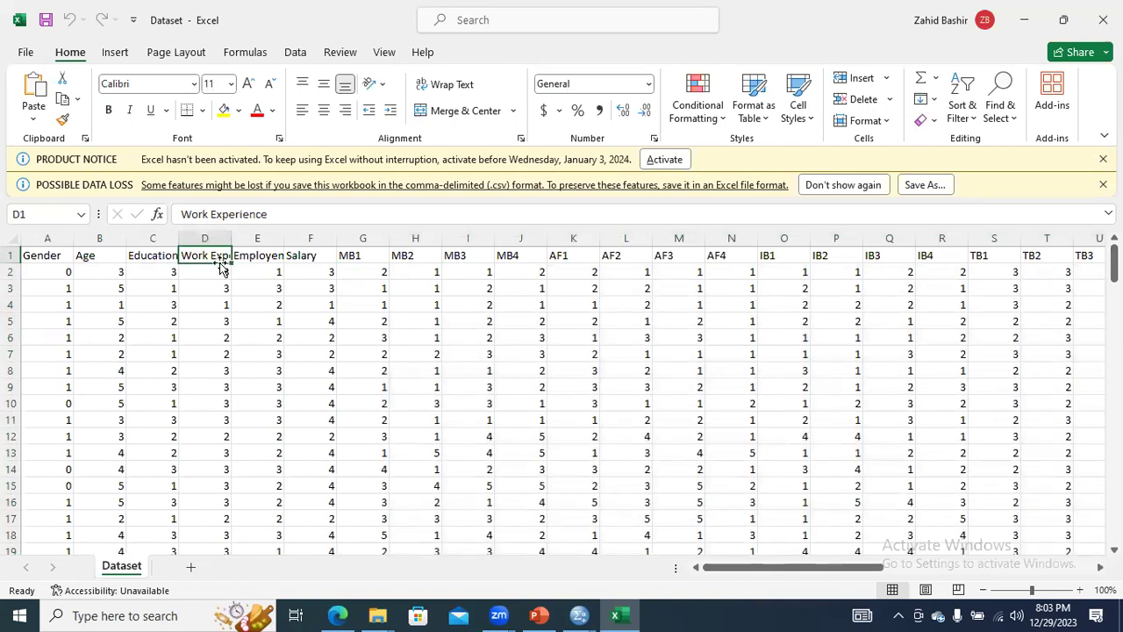
{"action": "left_click_drag", "start_coordinate": [156, 256], "coordinate": [187, 255]}
{"action": "key", "text": "ctrl+c"}
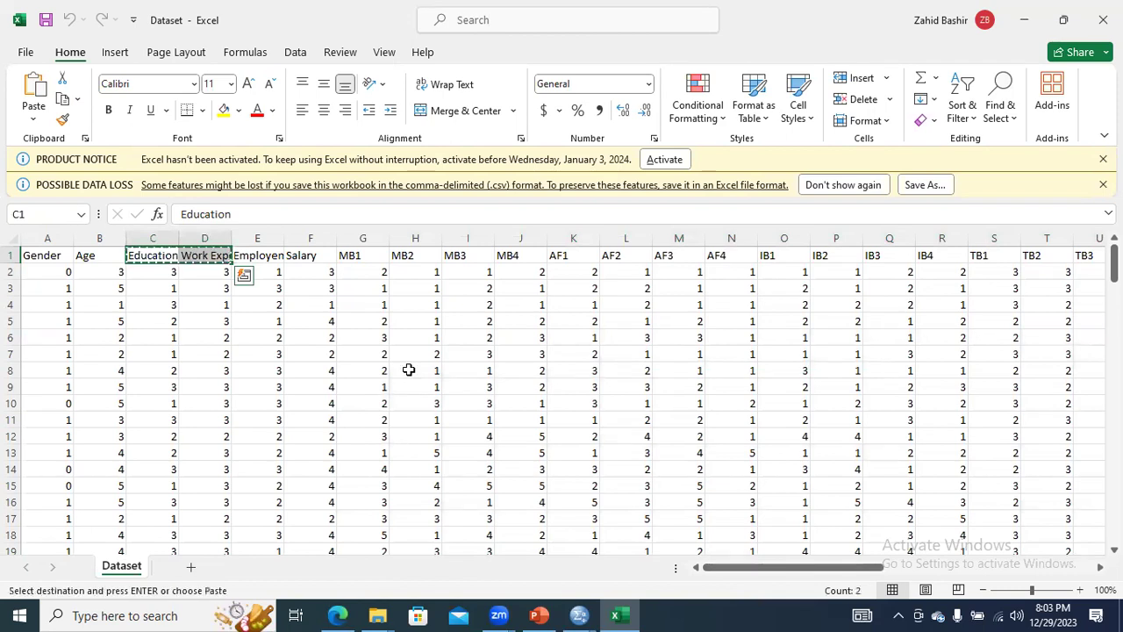
Switch to the SPSS Data Editor and insert two new variables between Age and MB1.
{"action": "left_click", "coordinate": [579, 614]}
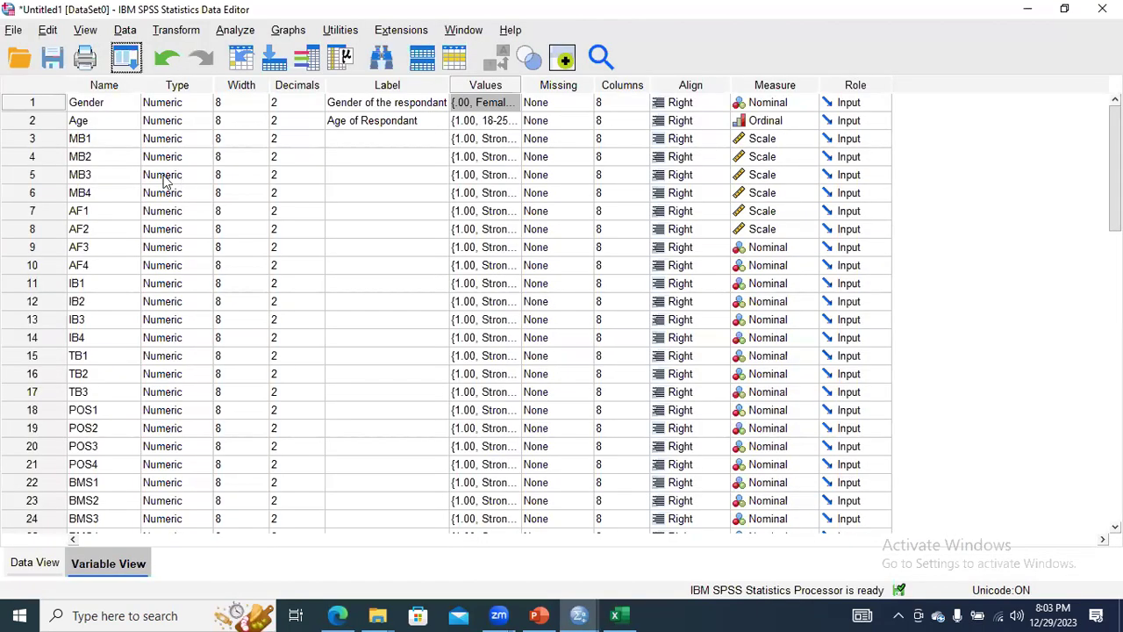
{"action": "left_click", "coordinate": [43, 139]}
{"action": "right_click", "coordinate": [43, 137]}
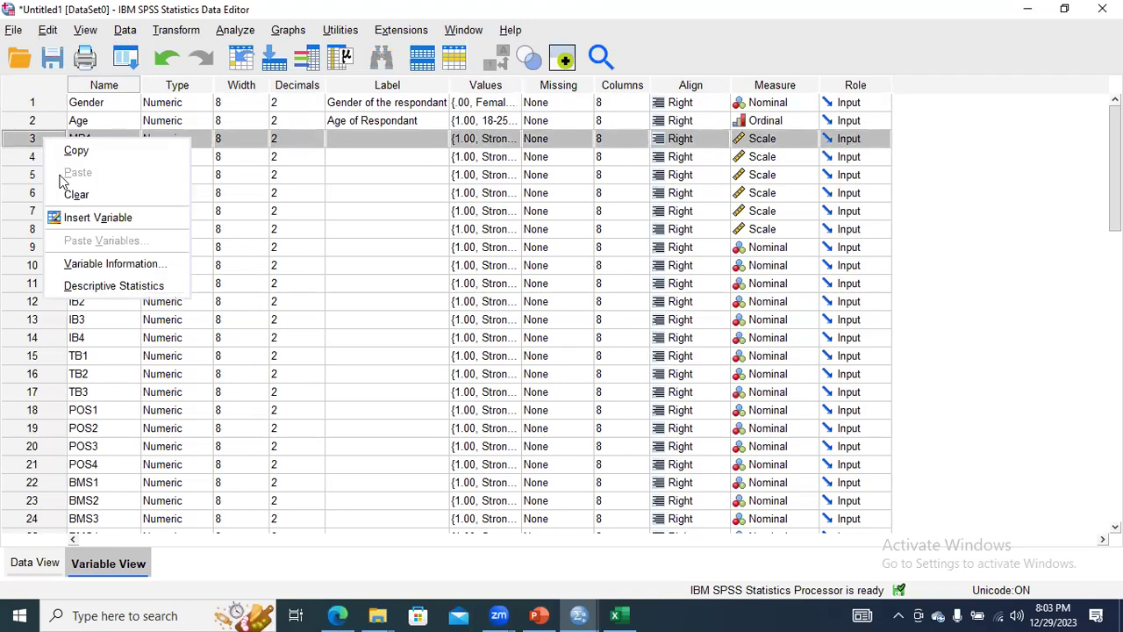
{"action": "left_click", "coordinate": [81, 217]}
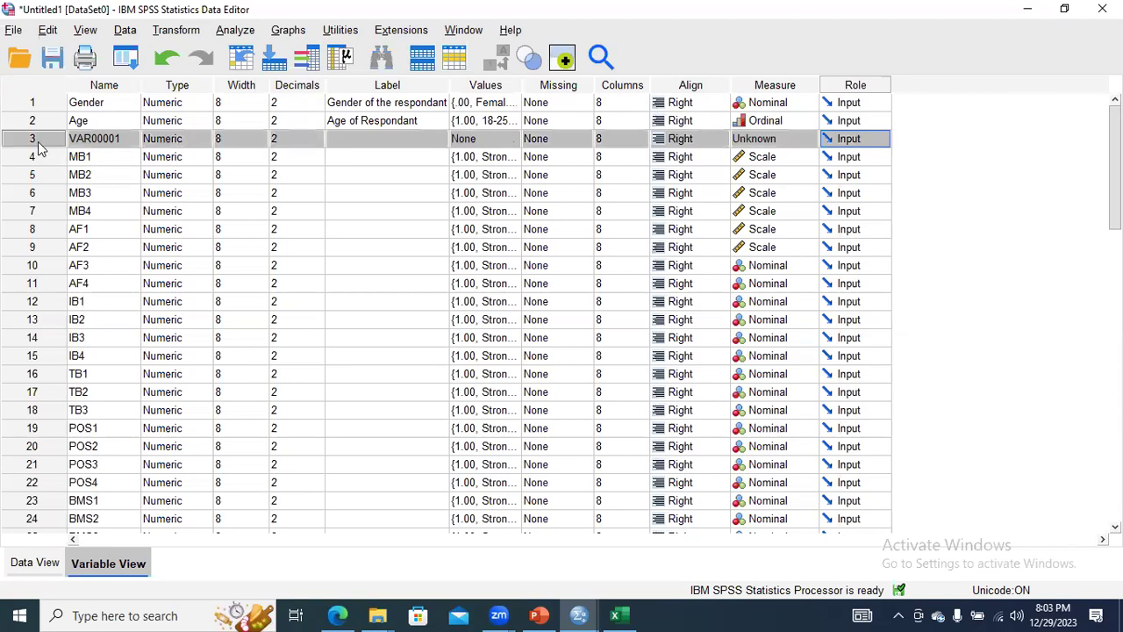
{"action": "right_click", "coordinate": [37, 141]}
{"action": "left_click", "coordinate": [73, 227]}
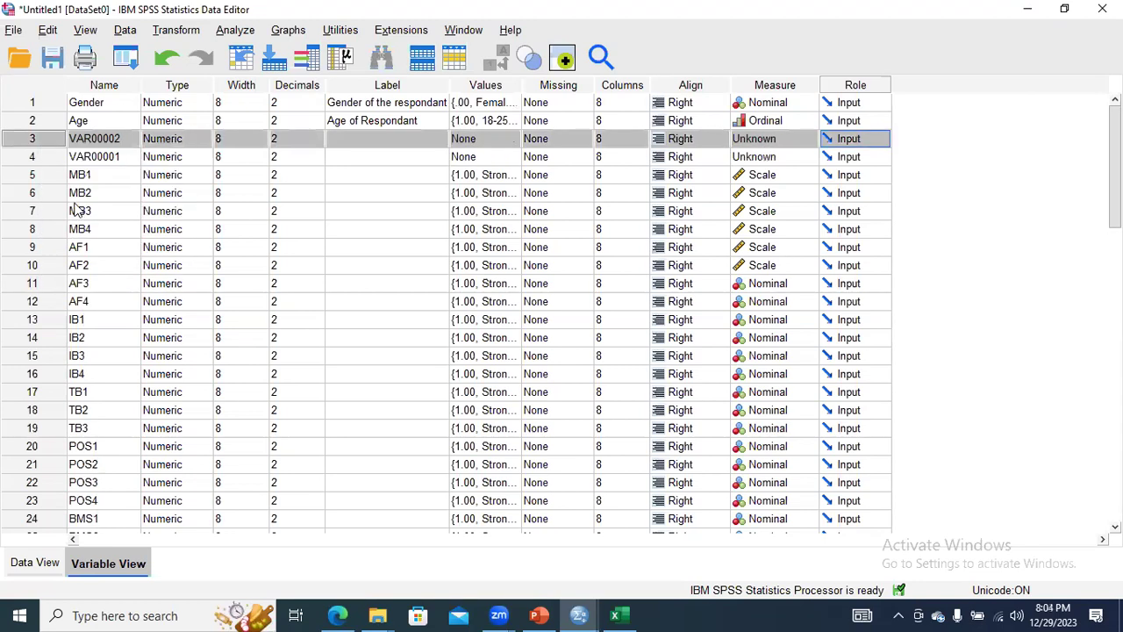
Check the copied headers in the Excel workbook and name the inserted variable in row 3 Education.
{"action": "left_click", "coordinate": [88, 143]}
{"action": "left_click_drag", "start_coordinate": [89, 146], "coordinate": [92, 153]}
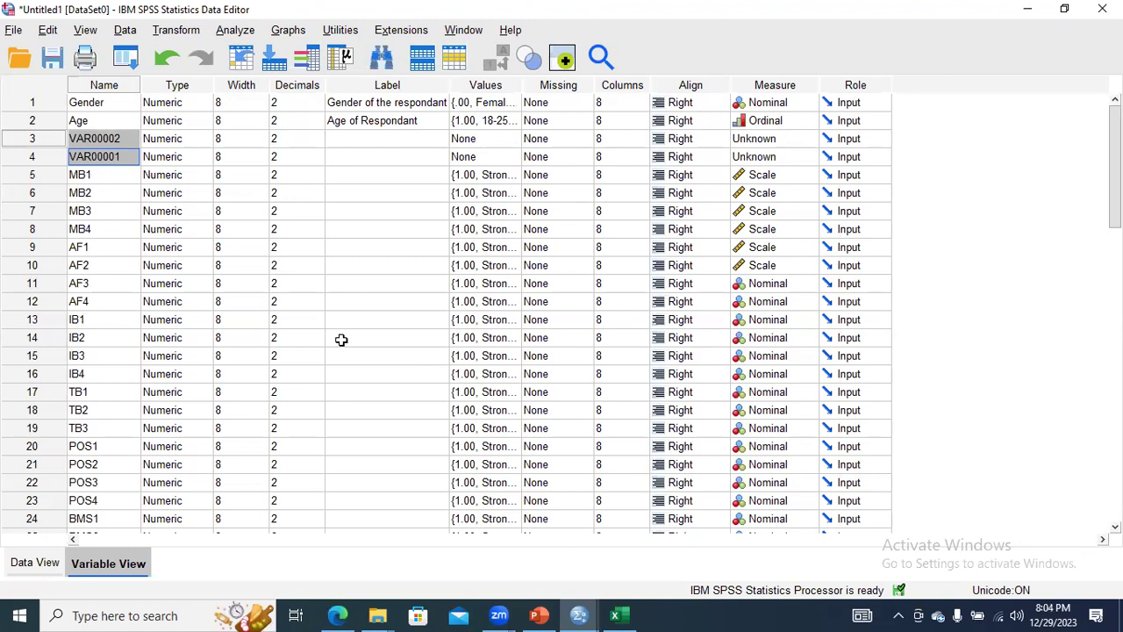
{"action": "left_click", "coordinate": [618, 614]}
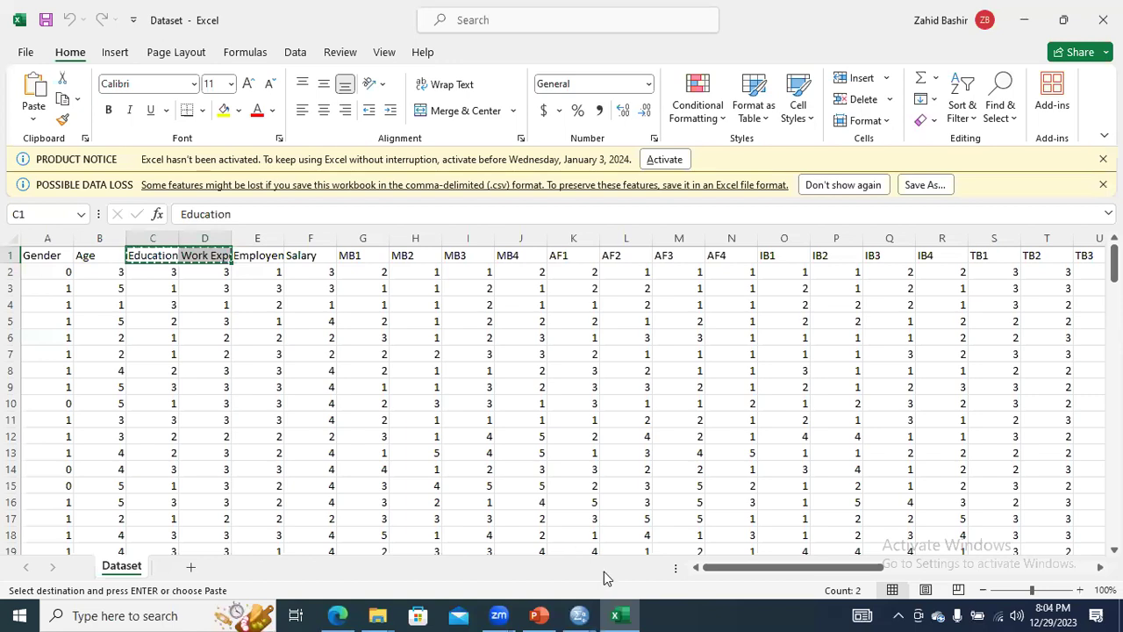
{"action": "left_click", "coordinate": [579, 615]}
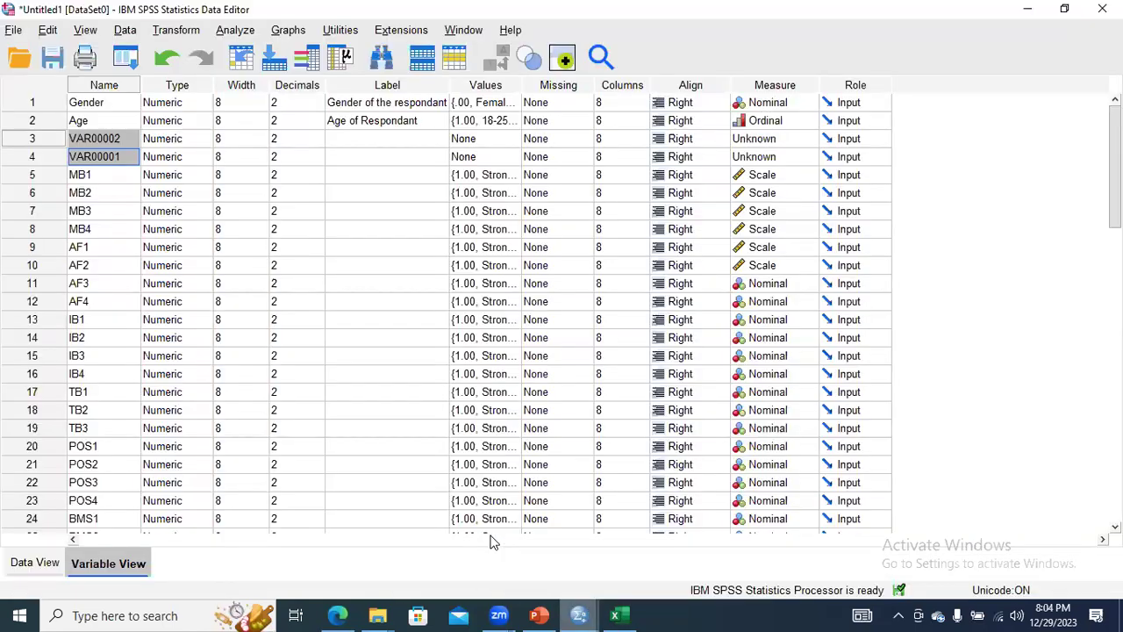
{"action": "left_click", "coordinate": [110, 138]}
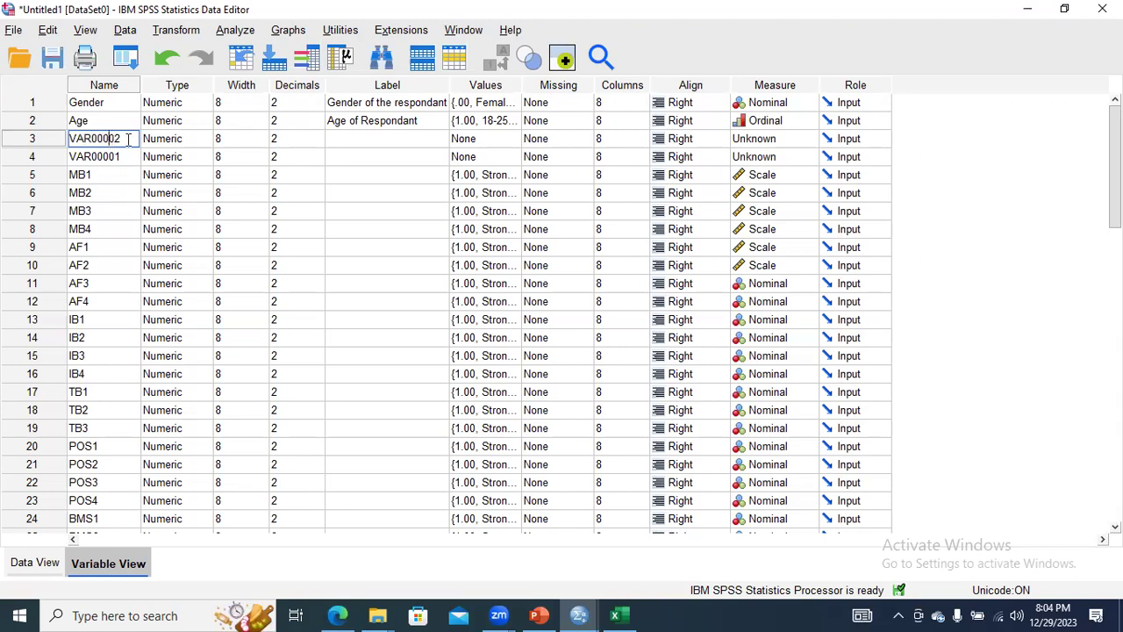
{"action": "type", "text": "Education"}
Name the inserted variable in row 4 Work_Exp.
{"action": "left_click", "coordinate": [103, 157]}
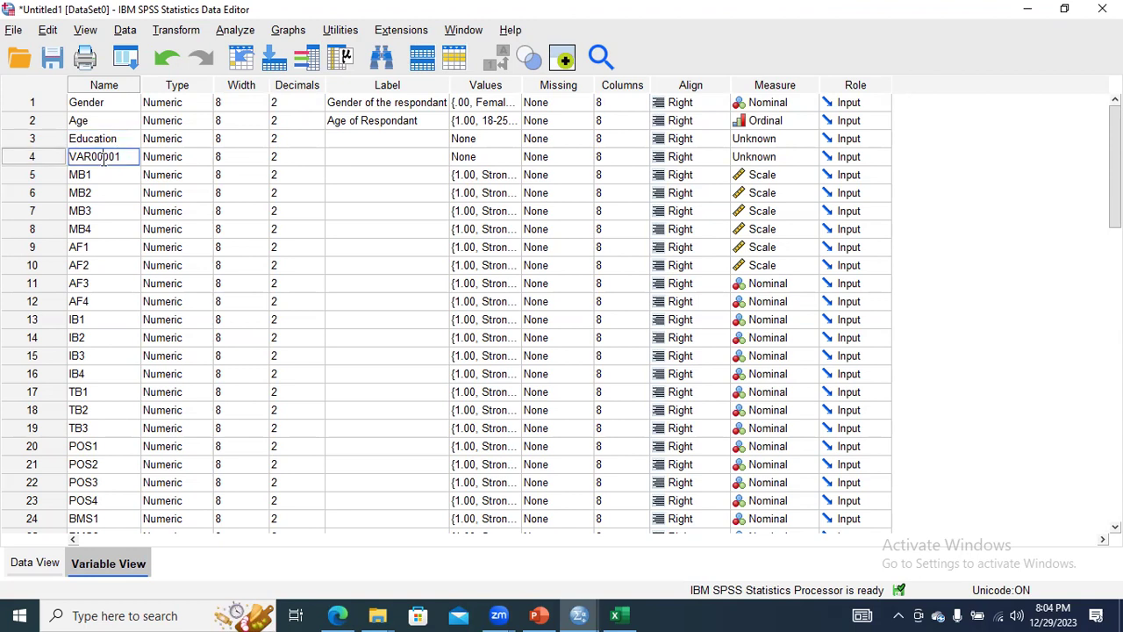
{"action": "left_click_drag", "start_coordinate": [124, 158], "coordinate": [67, 163]}
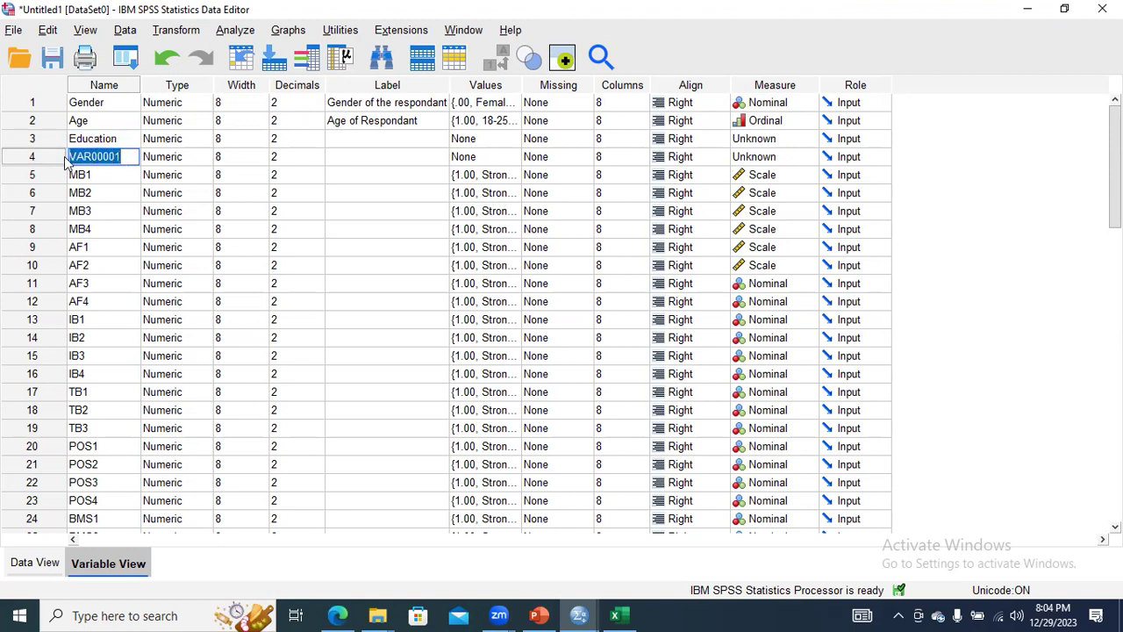
{"action": "type", "text": "Work"}
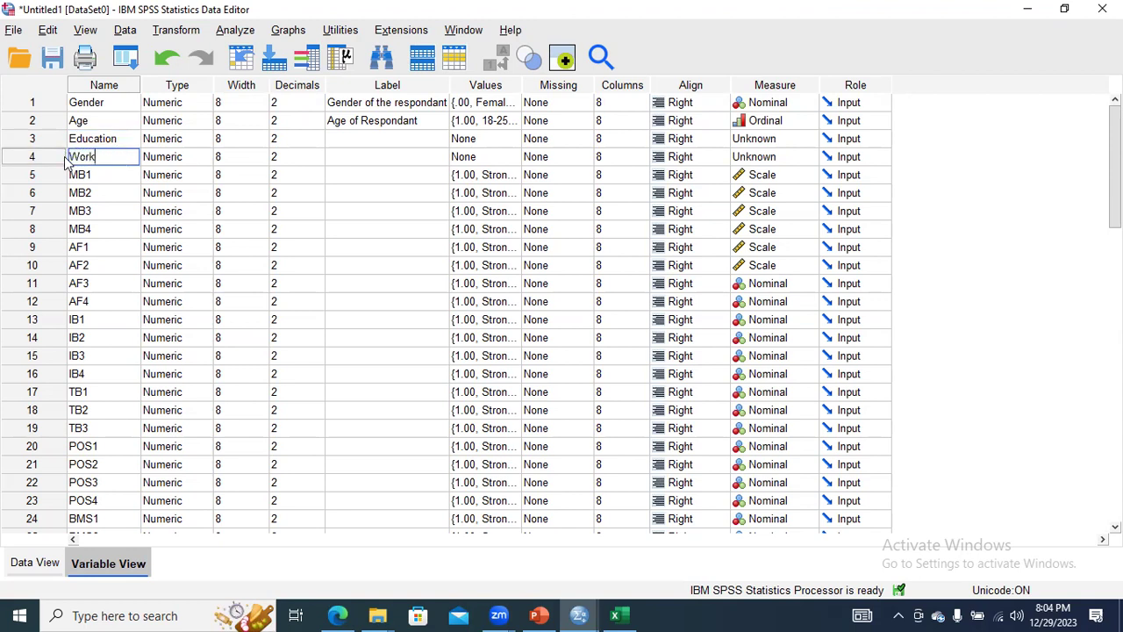
{"action": "type", "text": "_Exp"}
Switch to the Excel dataset and the Questionnaire PDF to check the education level options, and return to the SPSS Data Editor.
{"action": "key", "text": "alt+Tab"}
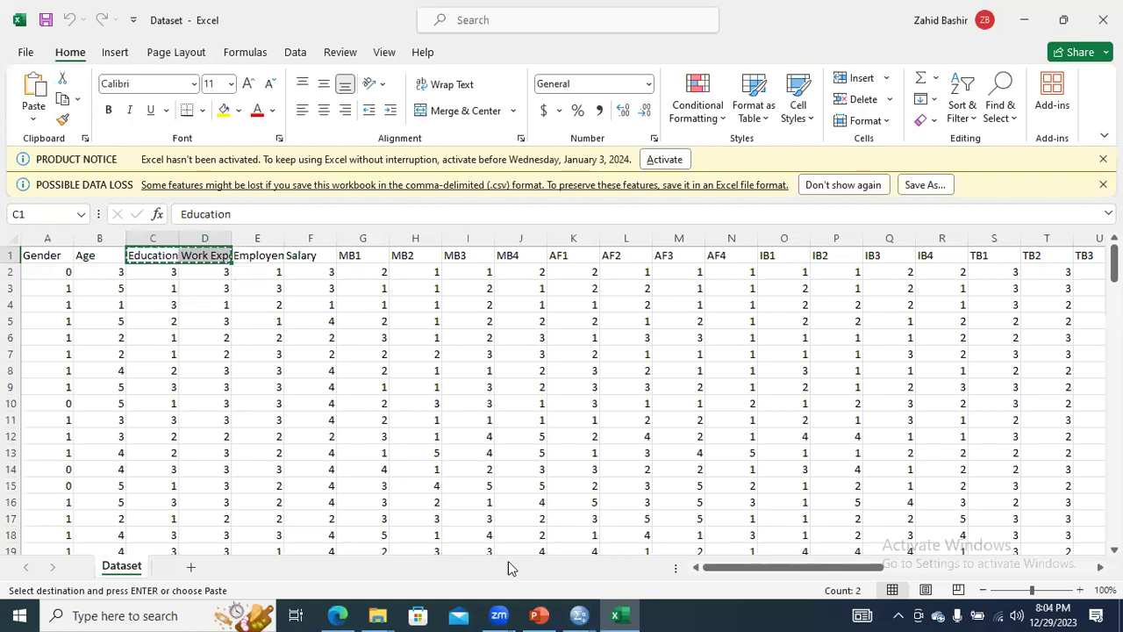
{"action": "left_click", "coordinate": [160, 272]}
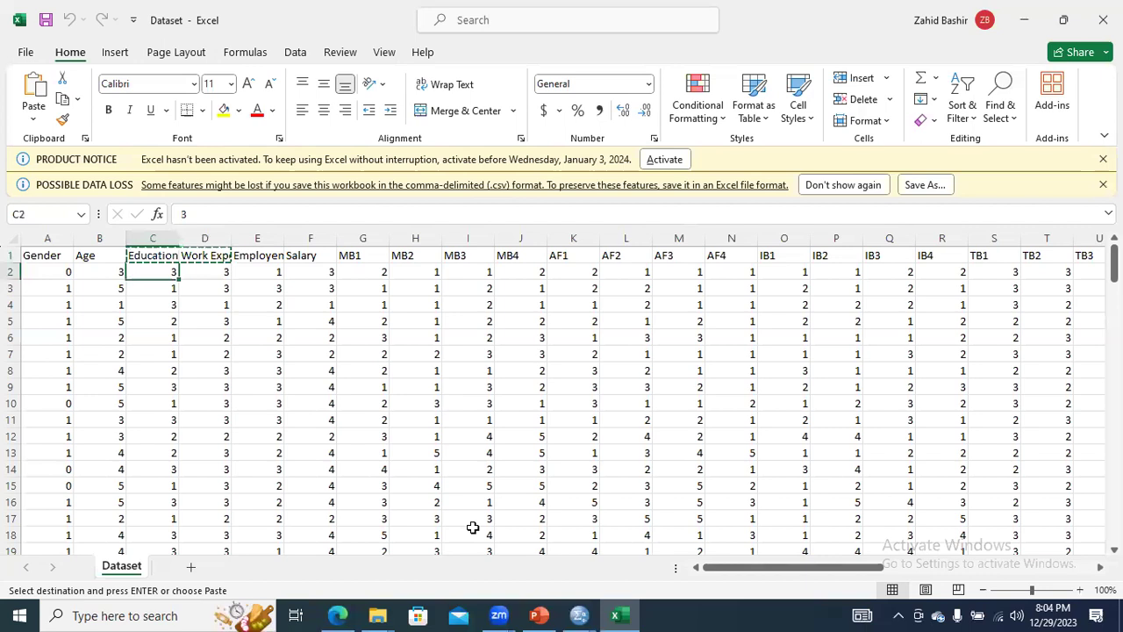
{"action": "left_click", "coordinate": [339, 615]}
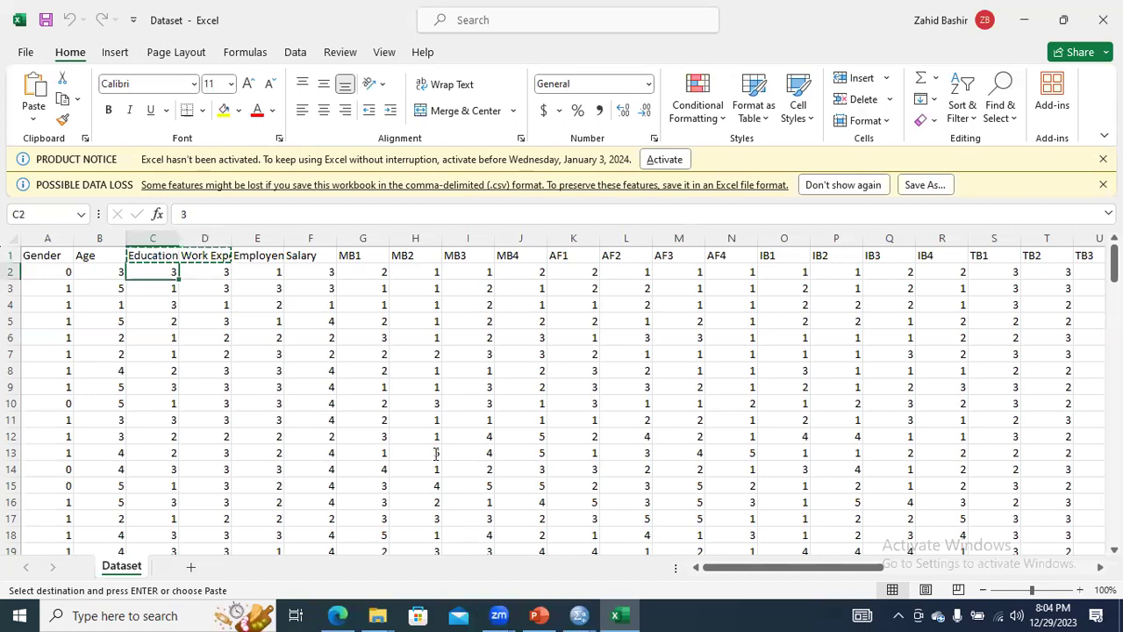
{"action": "left_click_drag", "start_coordinate": [1115, 206], "coordinate": [1116, 153]}
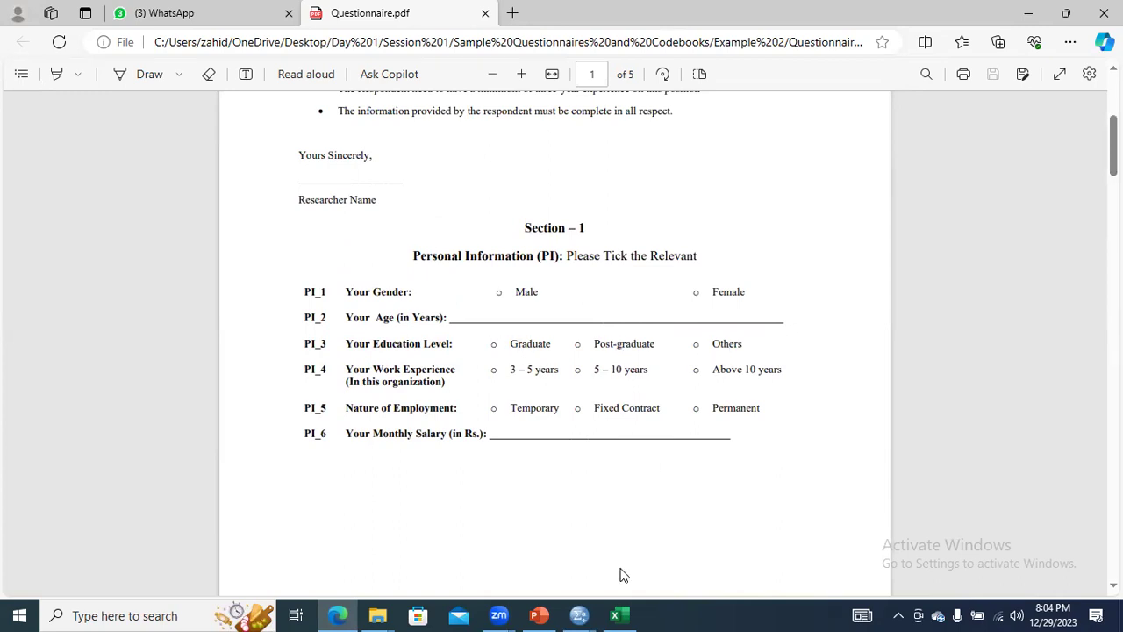
{"action": "left_click", "coordinate": [583, 615]}
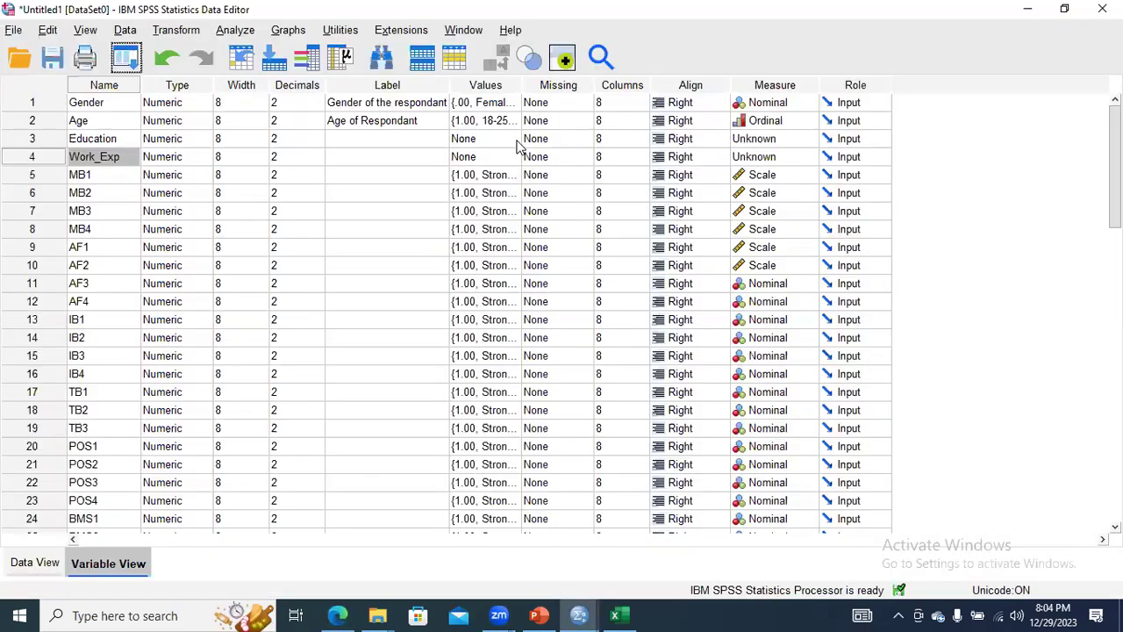
{"action": "left_click", "coordinate": [516, 141]}
{"action": "left_click", "coordinate": [503, 260]}
{"action": "type", "text": "Gruad"}
{"action": "key", "text": "BackSpace"}
{"action": "key", "text": "BackSpace"}
{"action": "type", "text": "aduat"}
{"action": "left_click", "coordinate": [448, 304]}
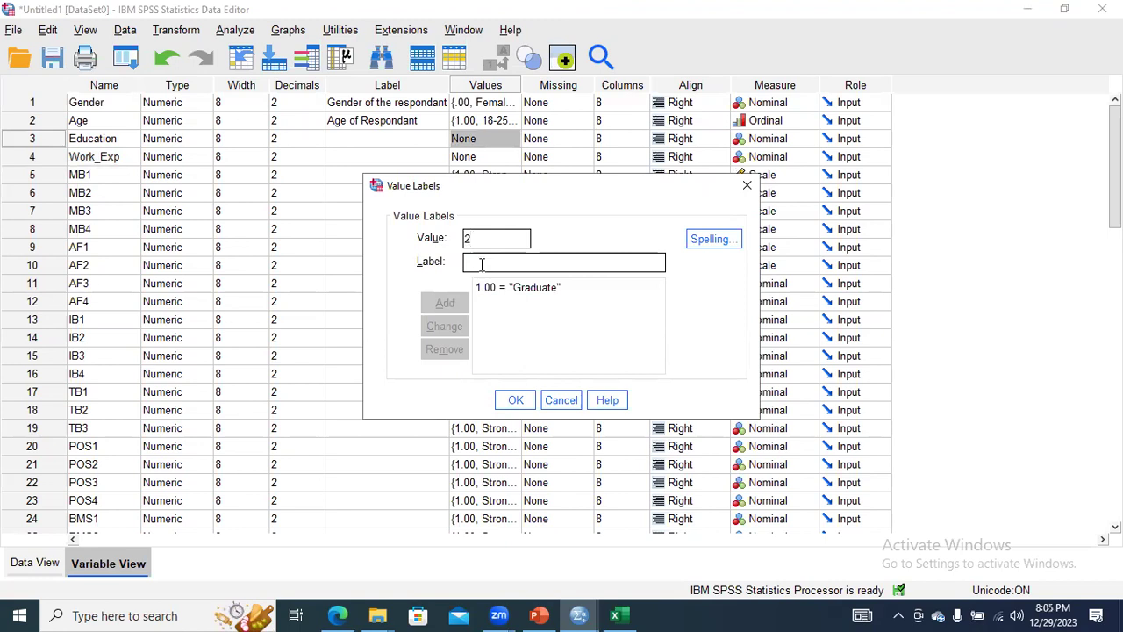
{"action": "type", "text": "P"}
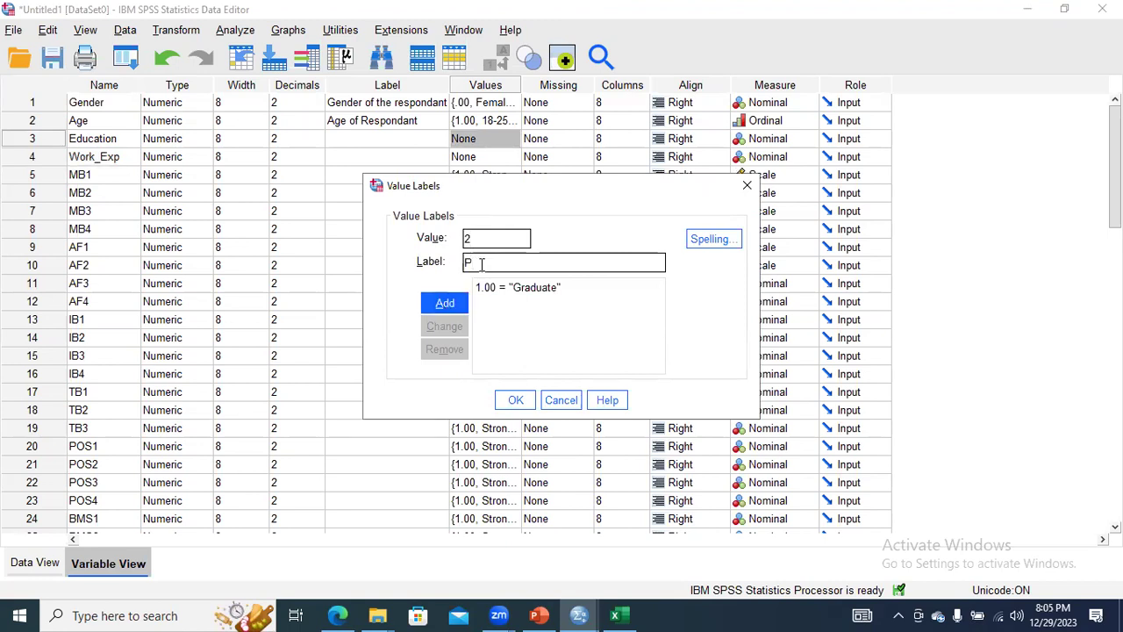
{"action": "type", "text": "ost-Grau"}
{"action": "key", "text": "BackSpace"}
{"action": "key", "text": "BackSpace"}
{"action": "key", "text": "BackSpace"}
{"action": "type", "text": "Gradua"}
{"action": "left_click", "coordinate": [451, 304]}
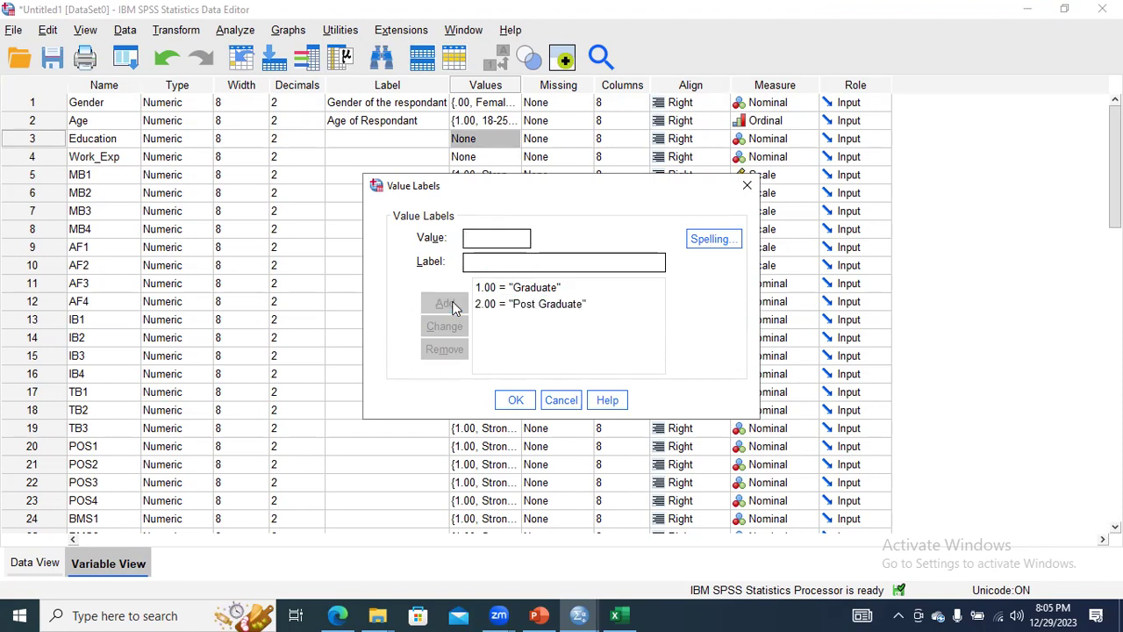
{"action": "left_click", "coordinate": [489, 263]}
{"action": "type", "text": "Other"}
{"action": "left_click", "coordinate": [445, 303]}
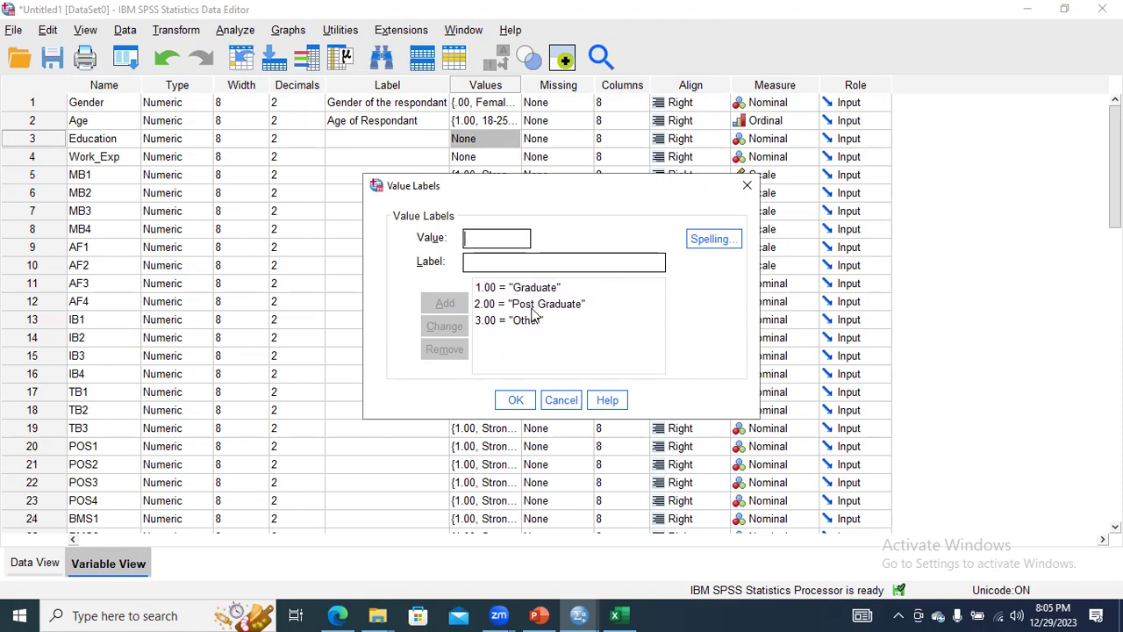
{"action": "left_click", "coordinate": [747, 185]}
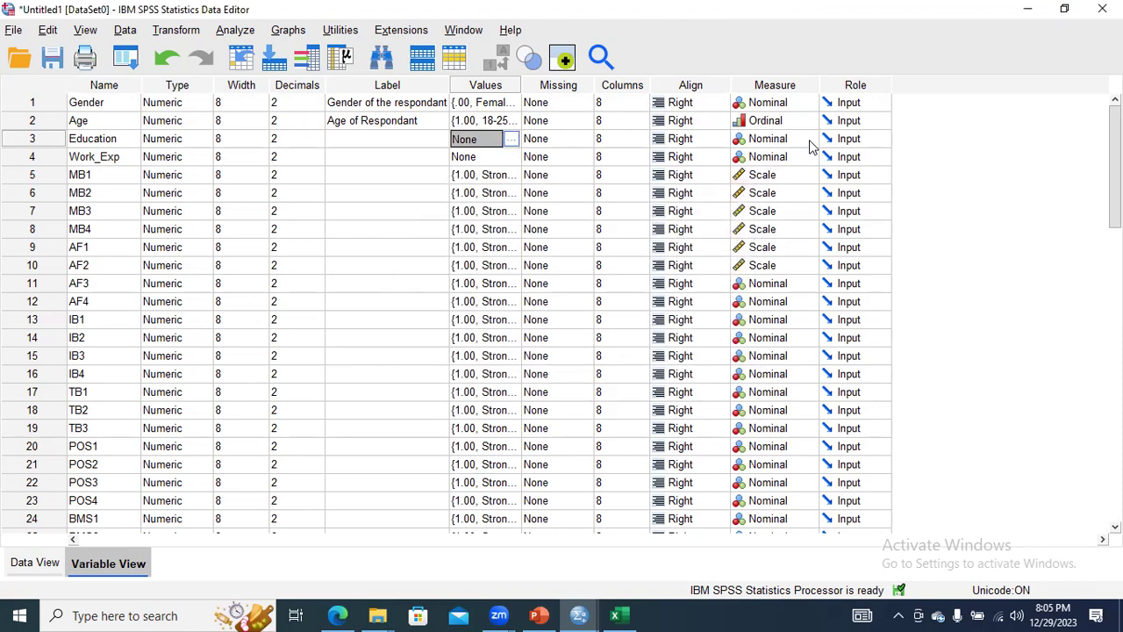
Define Education's value labels as 1 Graduate, 2 Post Graduate and 3 PhD/Others, and set its measure to Ordinal.
{"action": "left_click", "coordinate": [510, 140]}
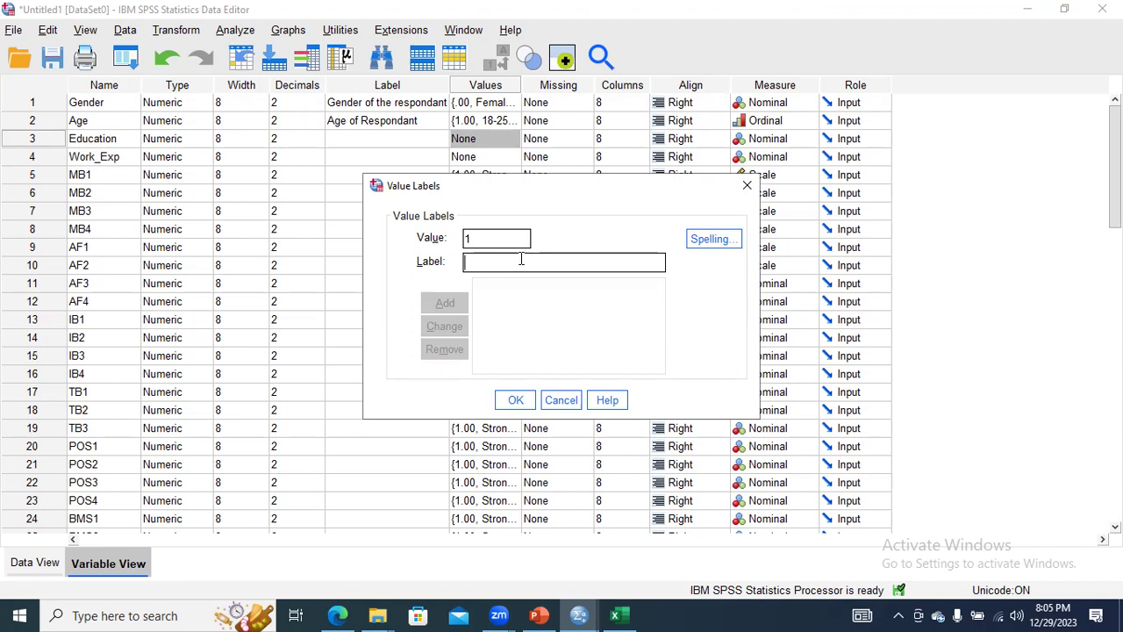
{"action": "type", "text": "Graduate"}
{"action": "left_click", "coordinate": [457, 303]}
{"action": "type", "text": "2.00 = \""}
{"action": "type", "text": "Pos"}
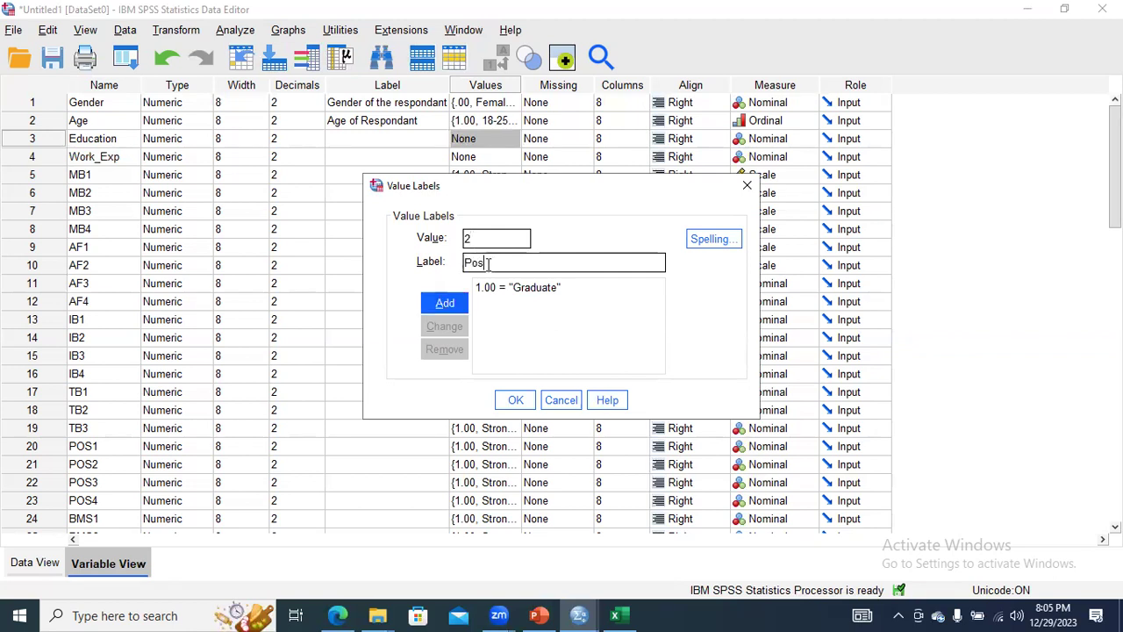
{"action": "type", "text": "t Graduate"}
{"action": "left_click", "coordinate": [448, 302]}
{"action": "type", "text": "3"}
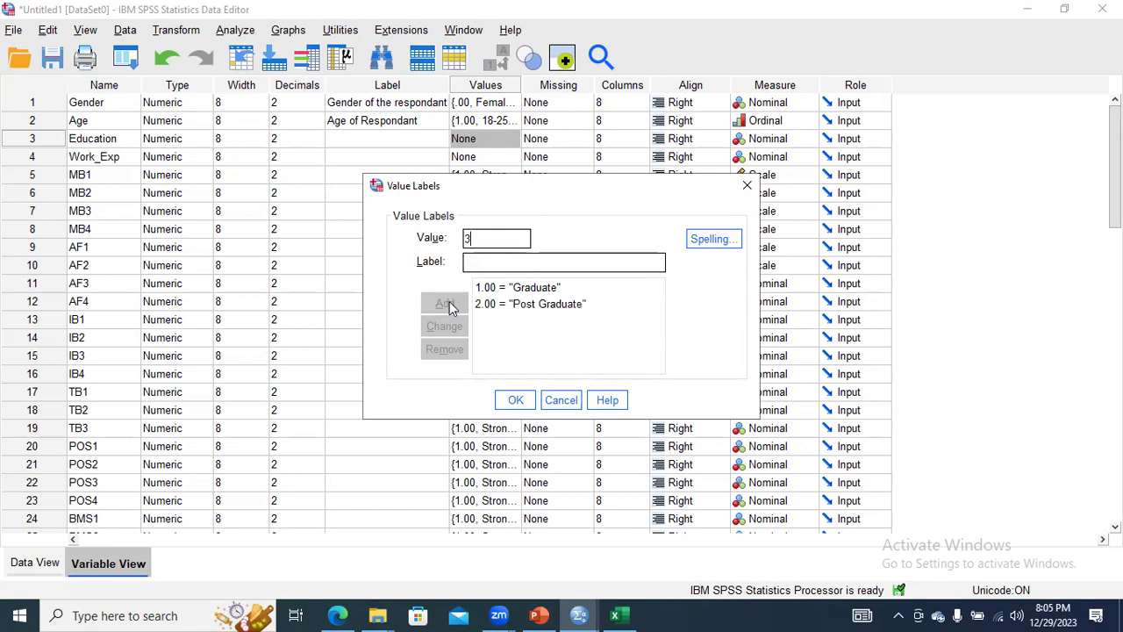
{"action": "type", "text": ".00 = \"PhD/Other"}
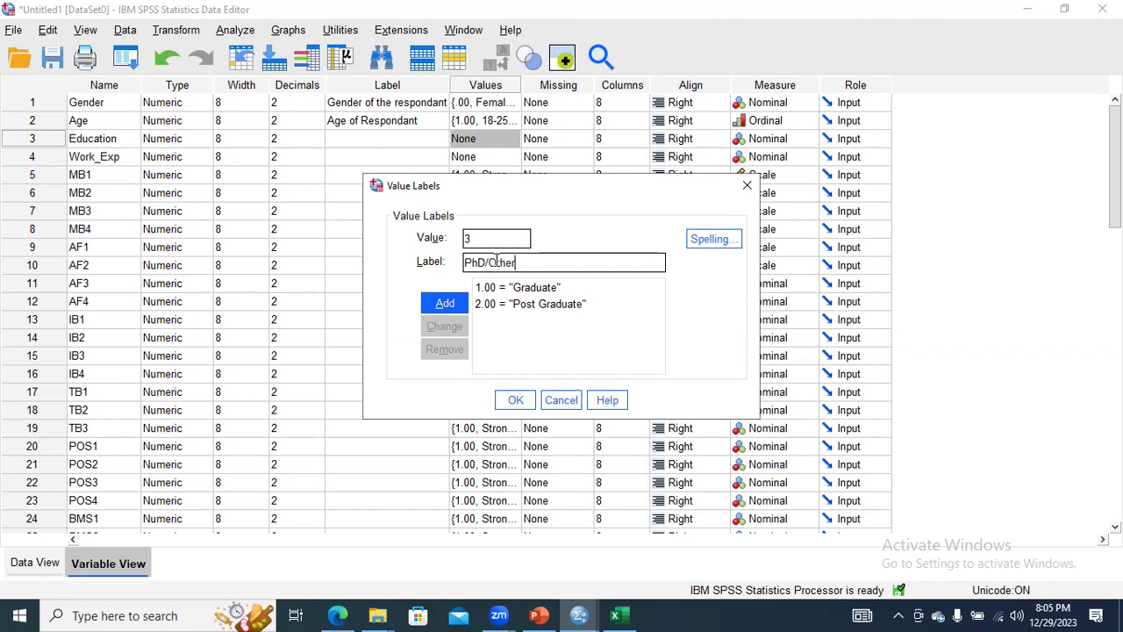
{"action": "type", "text": "s"}
{"action": "left_click", "coordinate": [452, 304]}
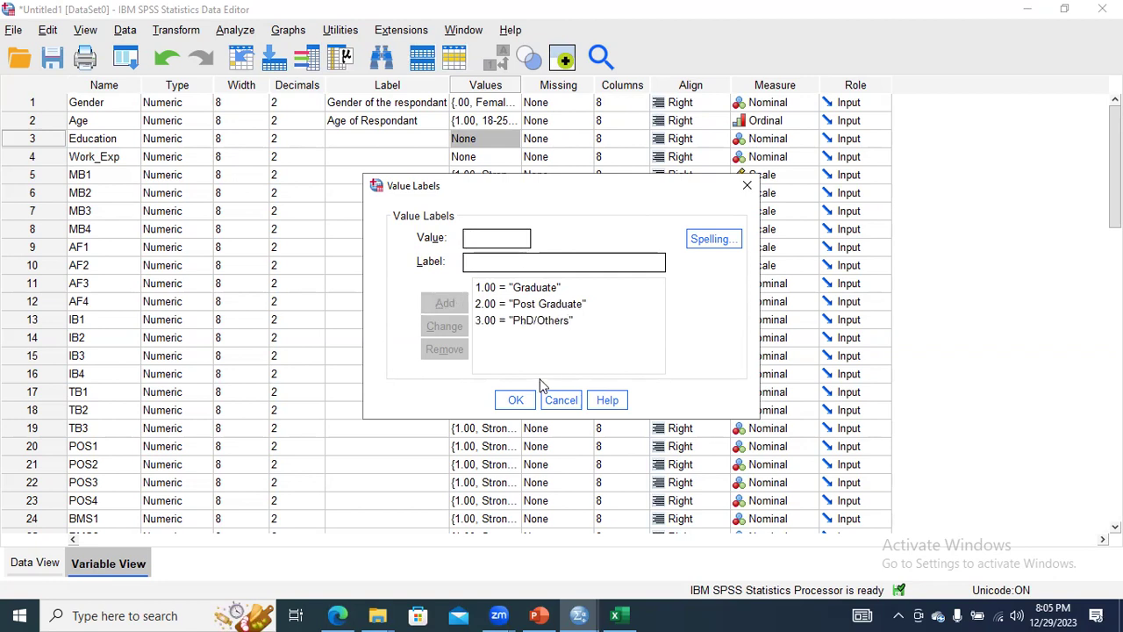
{"action": "left_click", "coordinate": [518, 400]}
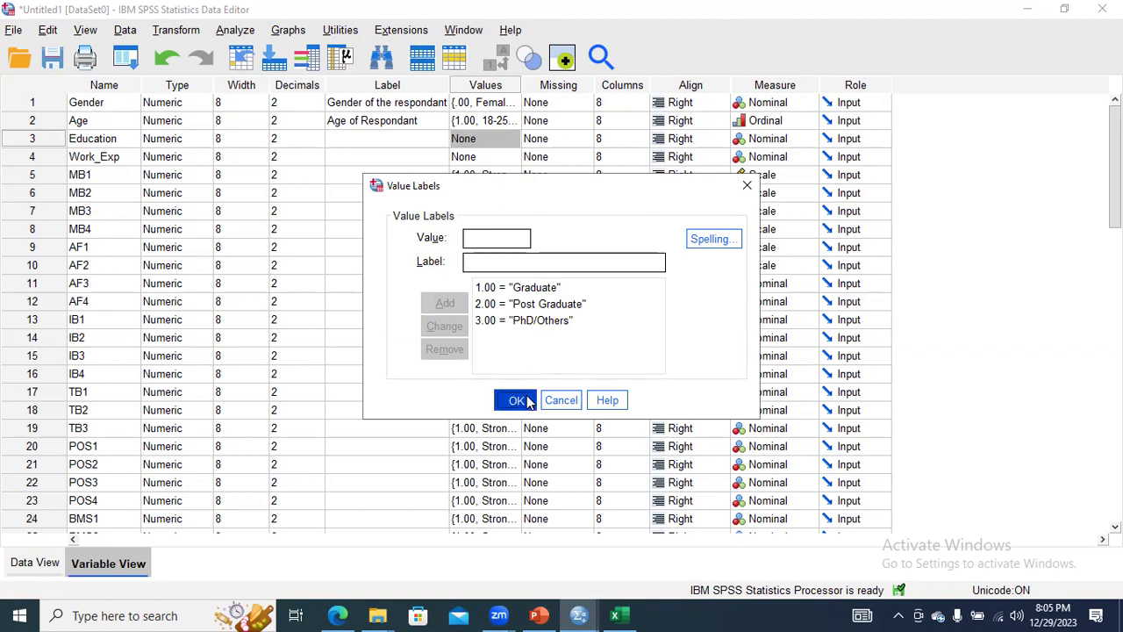
{"action": "left_click", "coordinate": [805, 140]}
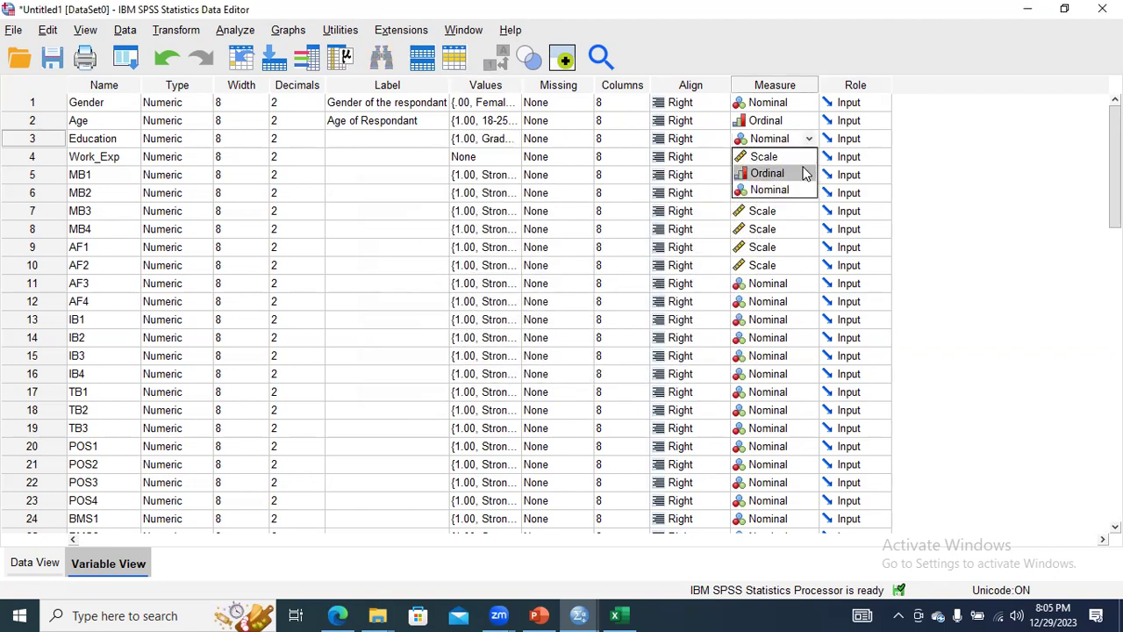
{"action": "left_click", "coordinate": [803, 171]}
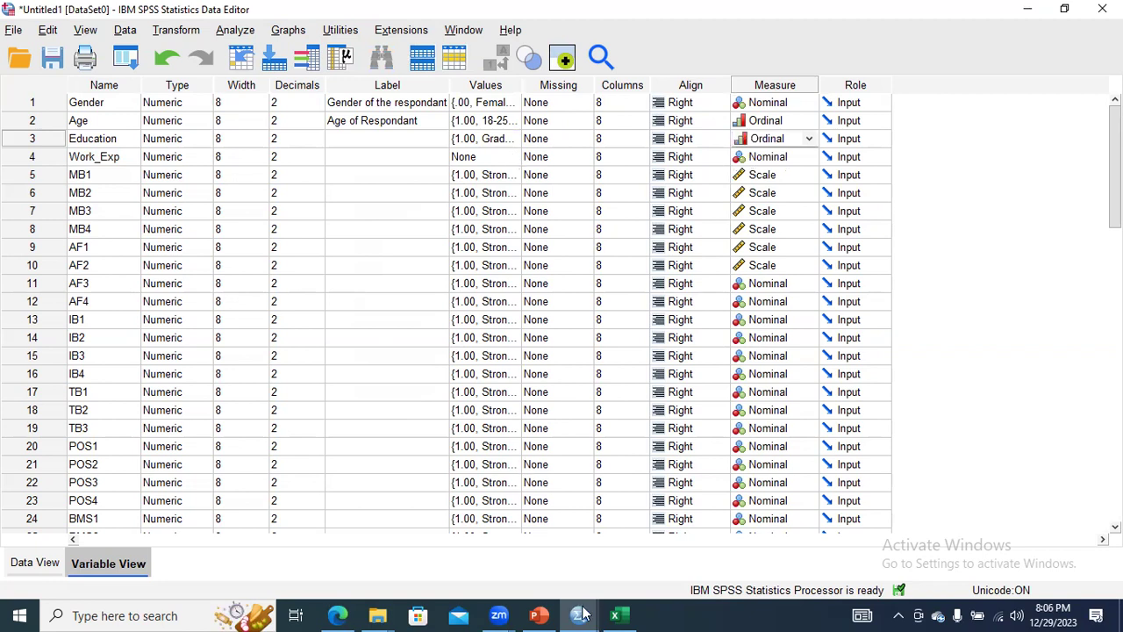
Switch to the Questionnaire PDF to check the work experience options, and return to the SPSS Data Editor.
{"action": "left_click", "coordinate": [339, 615]}
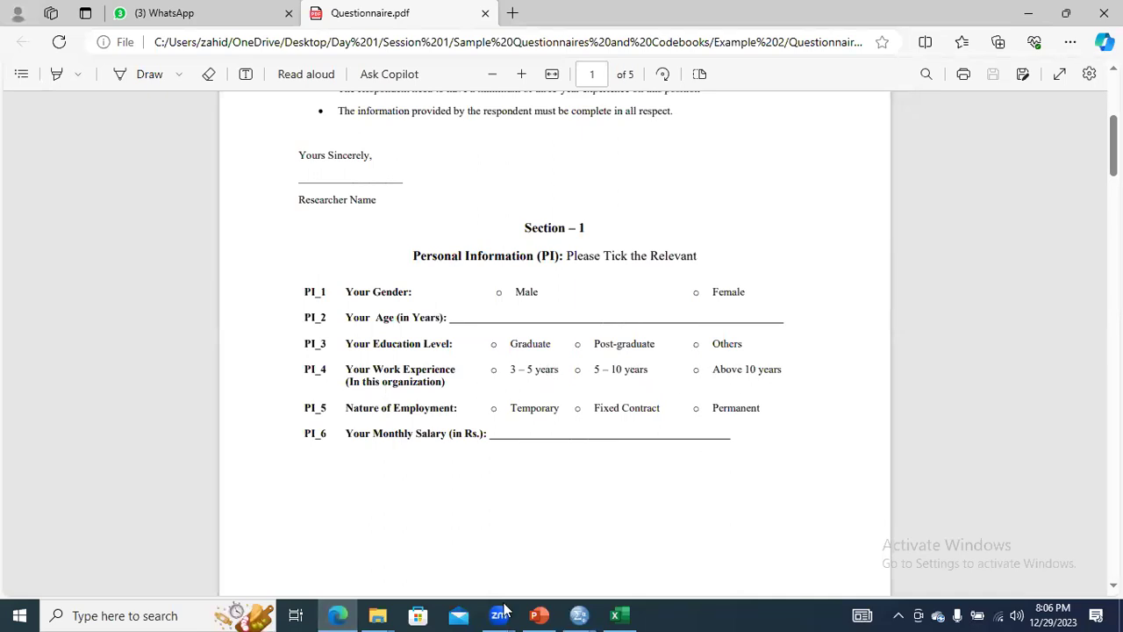
{"action": "mouse_move", "coordinate": [507, 614]}
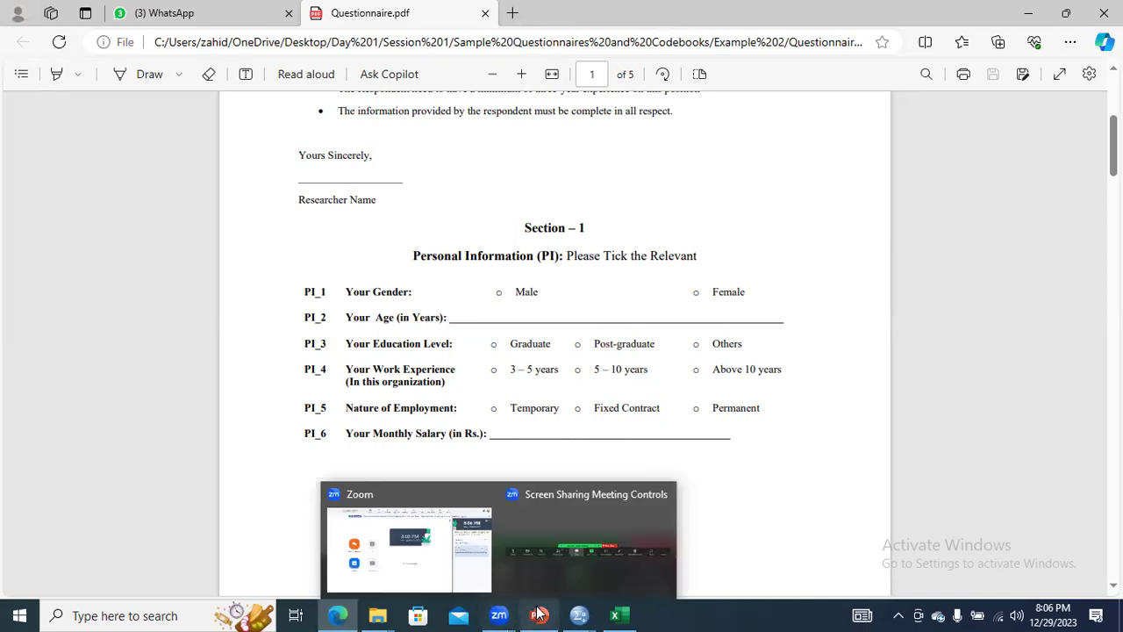
{"action": "mouse_move", "coordinate": [578, 614]}
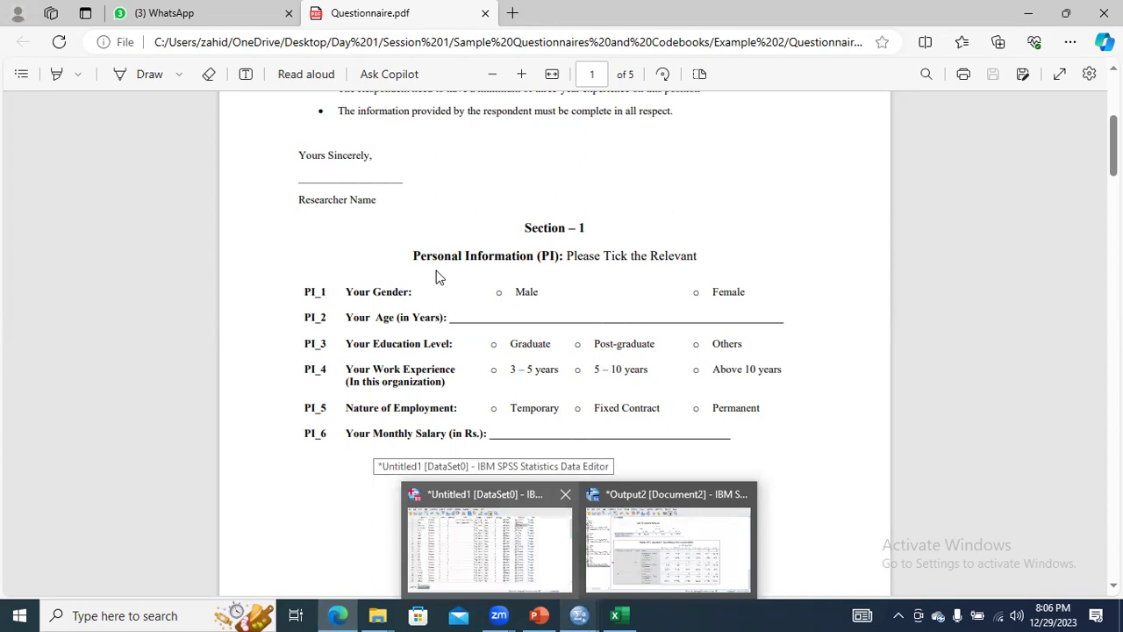
{"action": "left_click", "coordinate": [489, 544]}
Add value labels 1 = 3-5 Years and 2 = 5-10 Years to the Work_Exp variable.
{"action": "left_click", "coordinate": [515, 156]}
{"action": "left_click", "coordinate": [515, 157]}
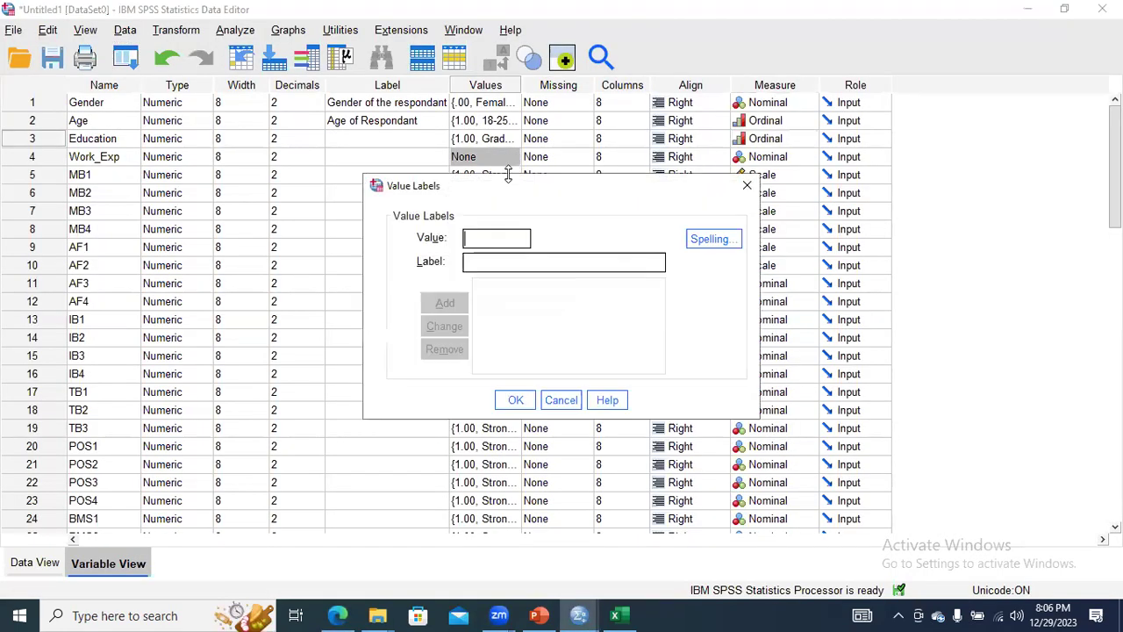
{"action": "type", "text": "1"}
{"action": "type", "text": "3-5 Years"}
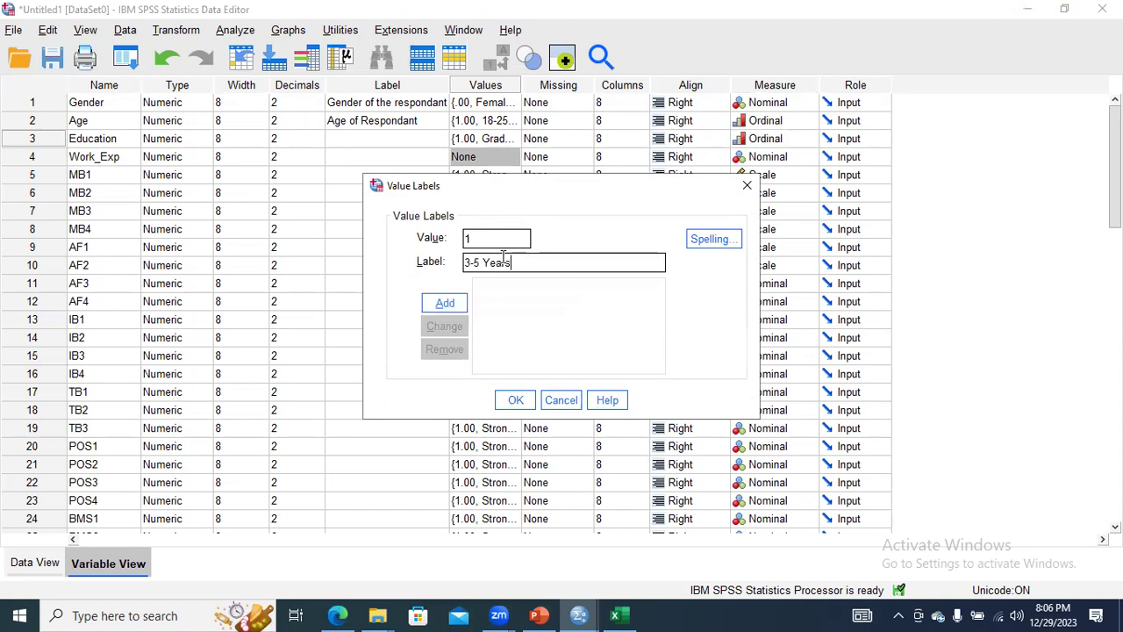
{"action": "left_click", "coordinate": [444, 304]}
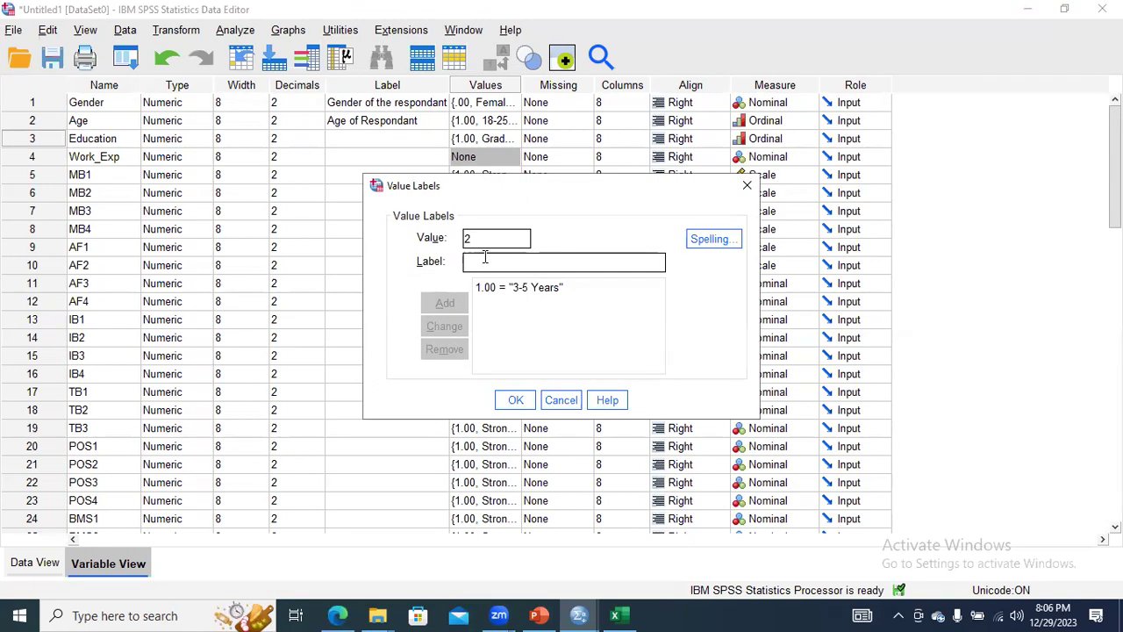
{"action": "type", "text": "5-10"}
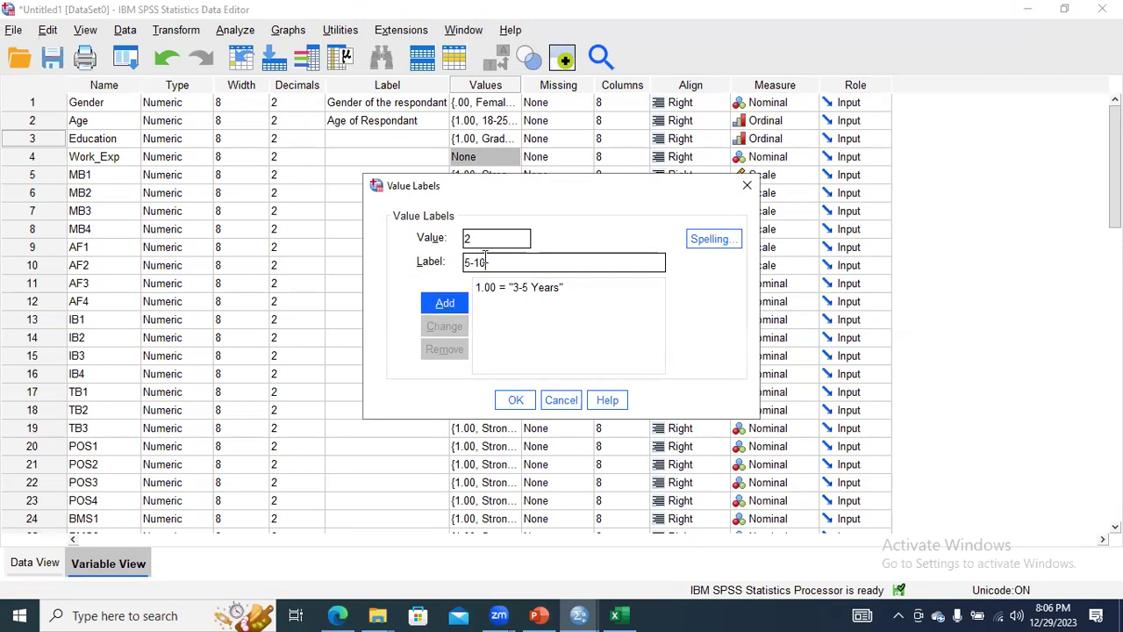
{"action": "type", "text": " Years"}
{"action": "left_click", "coordinate": [443, 304]}
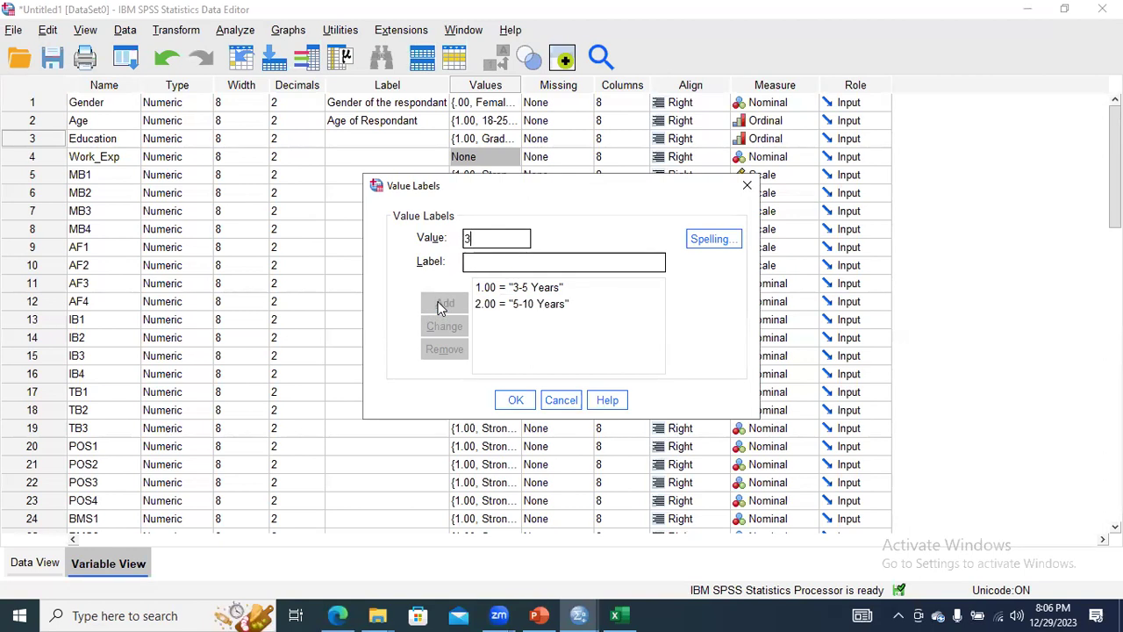
{"action": "type", "text": "More than 10"}
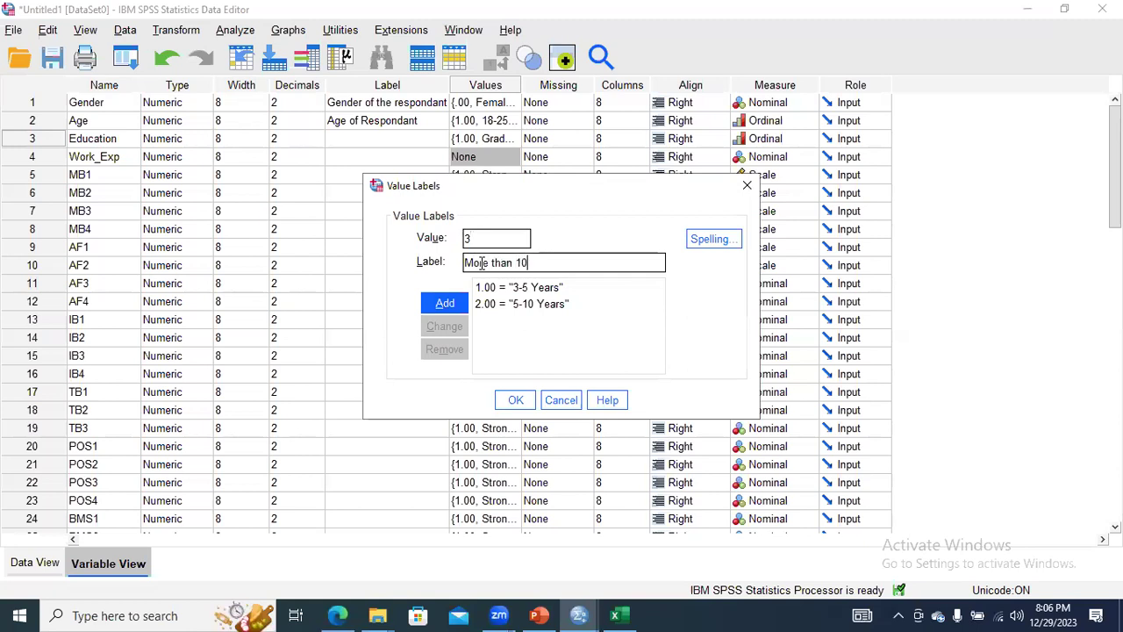
{"action": "key", "text": "BackSpace"}
{"action": "key", "text": "BackSpace"}
{"action": "key", "text": "BackSpace"}
{"action": "key", "text": "BackSpace"}
{"action": "key", "text": "BackSpace"}
{"action": "key", "text": "BackSpace"}
{"action": "key", "text": "BackSpace"}
{"action": "key", "text": "BackSpace"}
{"action": "key", "text": "BackSpace"}
{"action": "key", "text": "BackSpace"}
{"action": "key", "text": "BackSpace"}
{"action": "key", "text": "BackSpace"}
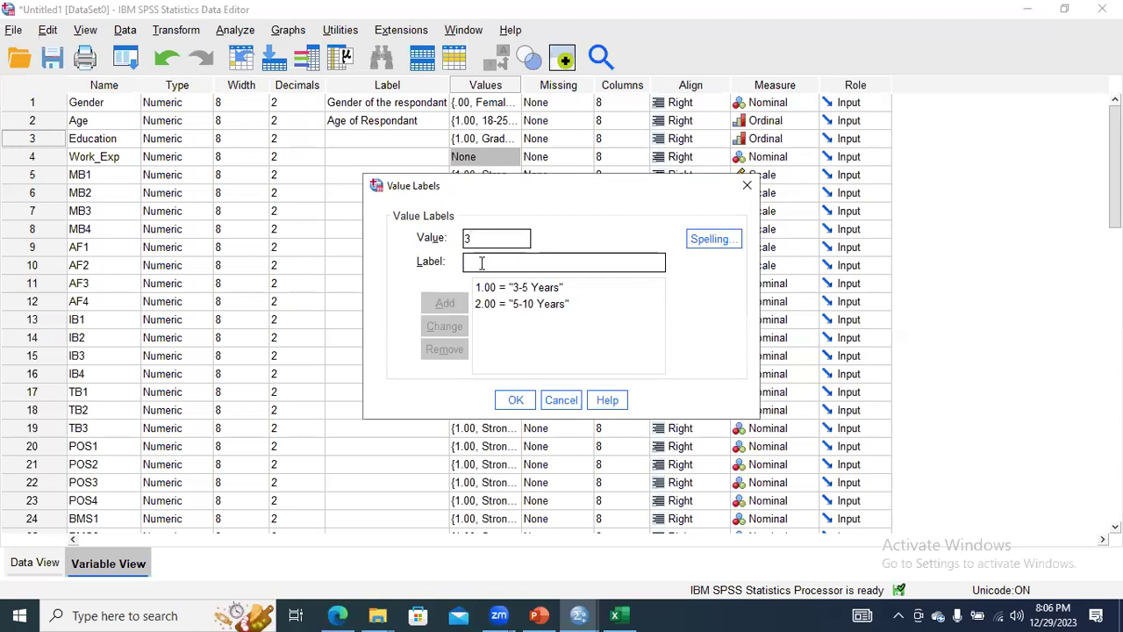
Label Work_Exp value 3 as "> 10 Years", apply the value labels and set the variable's measure to Ordinal.
{"action": "type", "text": ">"}
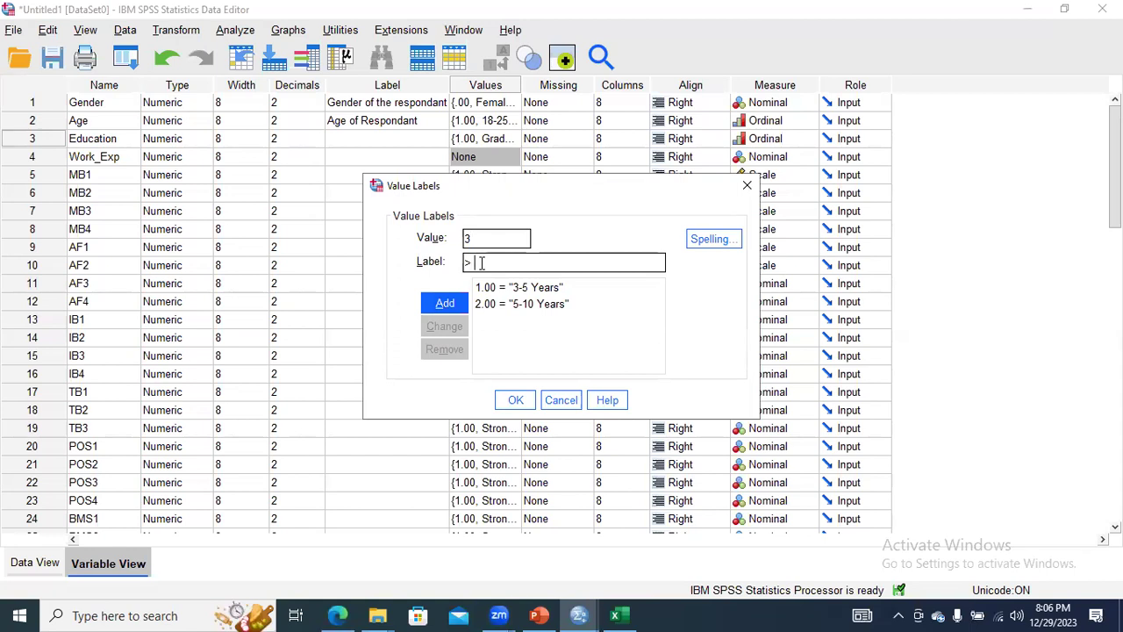
{"action": "type", "text": " 10 Years"}
{"action": "left_click", "coordinate": [445, 303]}
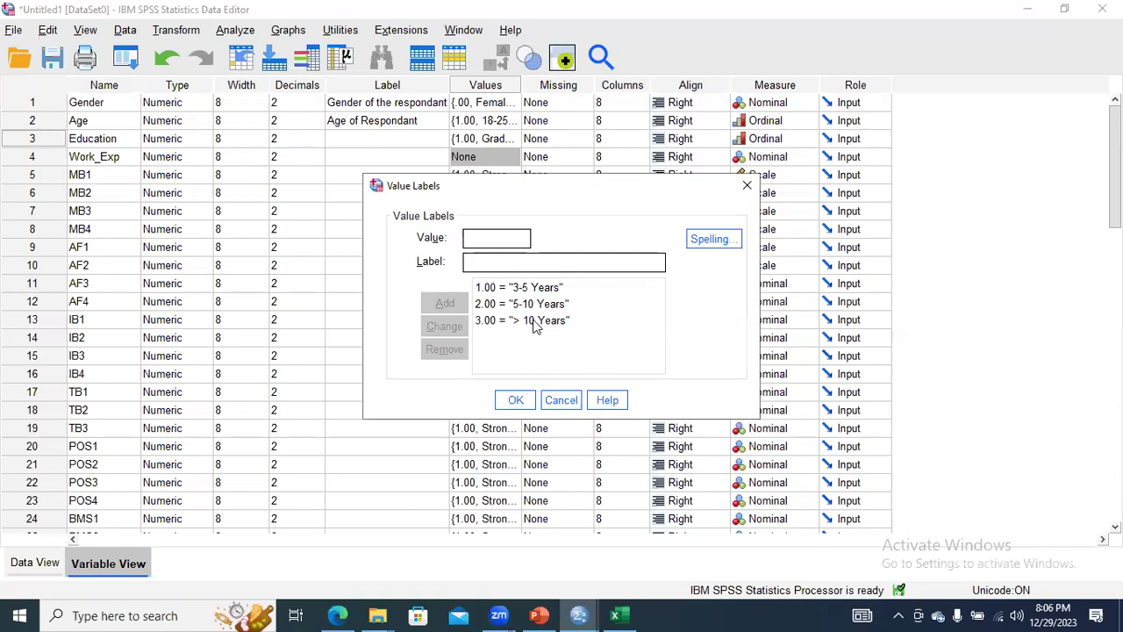
{"action": "left_click", "coordinate": [531, 399]}
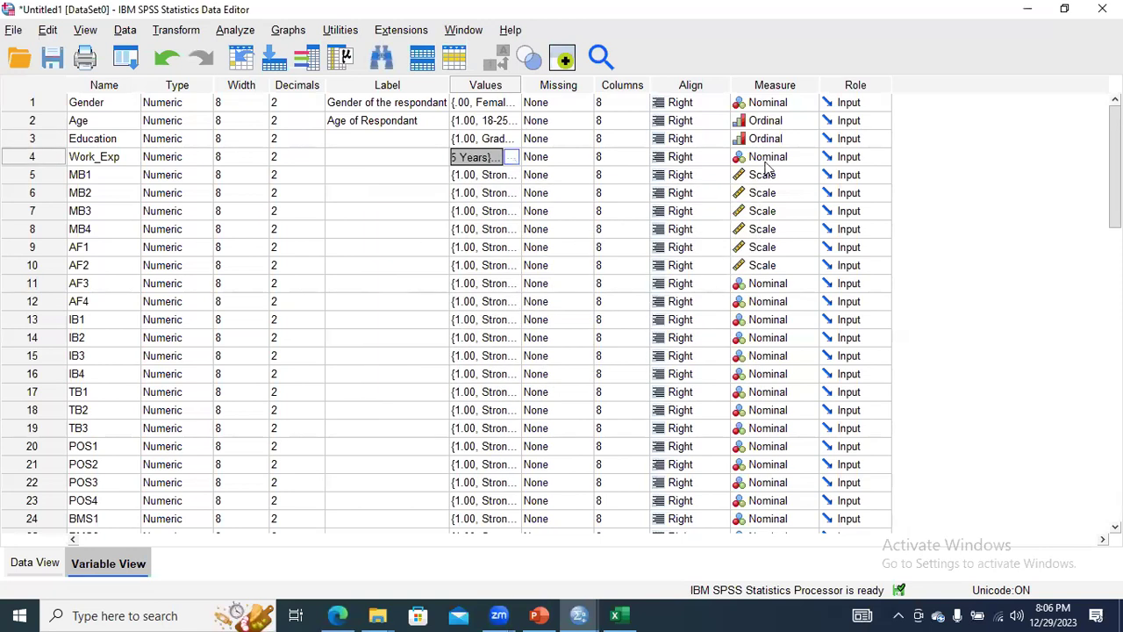
{"action": "left_click", "coordinate": [809, 161]}
{"action": "left_click", "coordinate": [796, 187]}
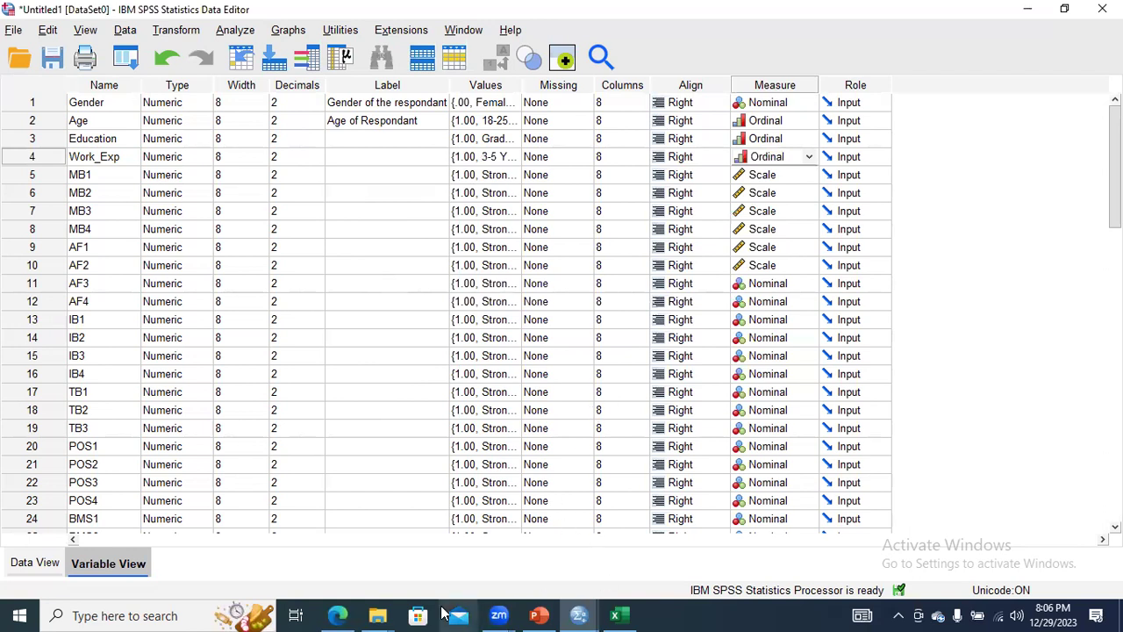
Switch to the Primary Data Analysis presentation in PowerPoint and review the Session-II slides on demographic summaries, cross tabulation and Drill 2.
{"action": "left_click", "coordinate": [386, 614]}
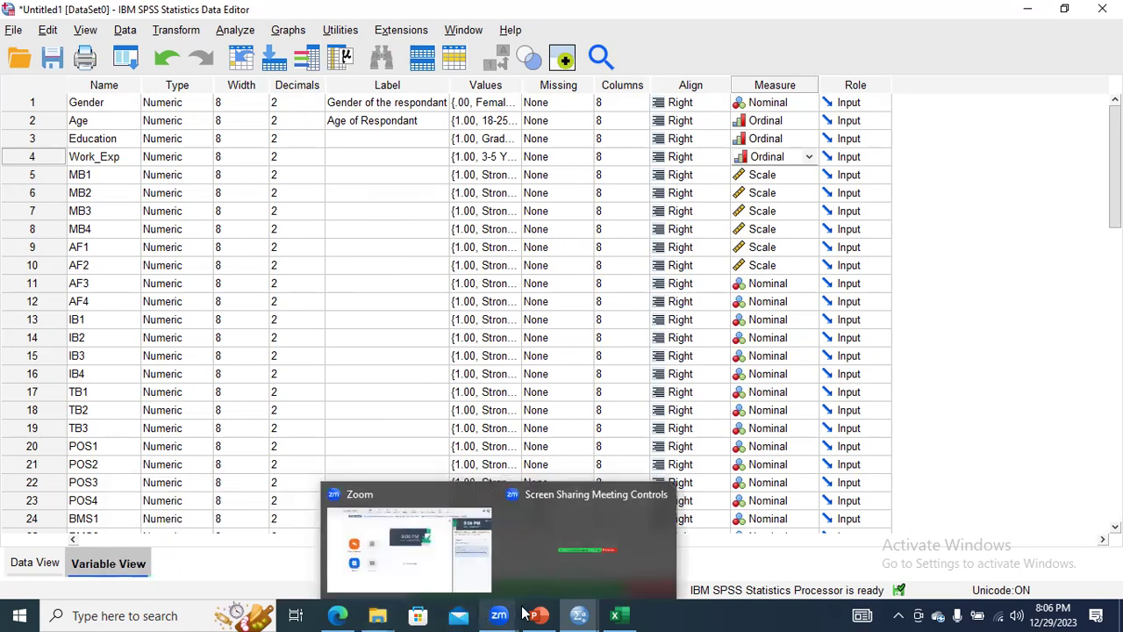
{"action": "mouse_move", "coordinate": [537, 614]}
{"action": "left_click", "coordinate": [536, 593]}
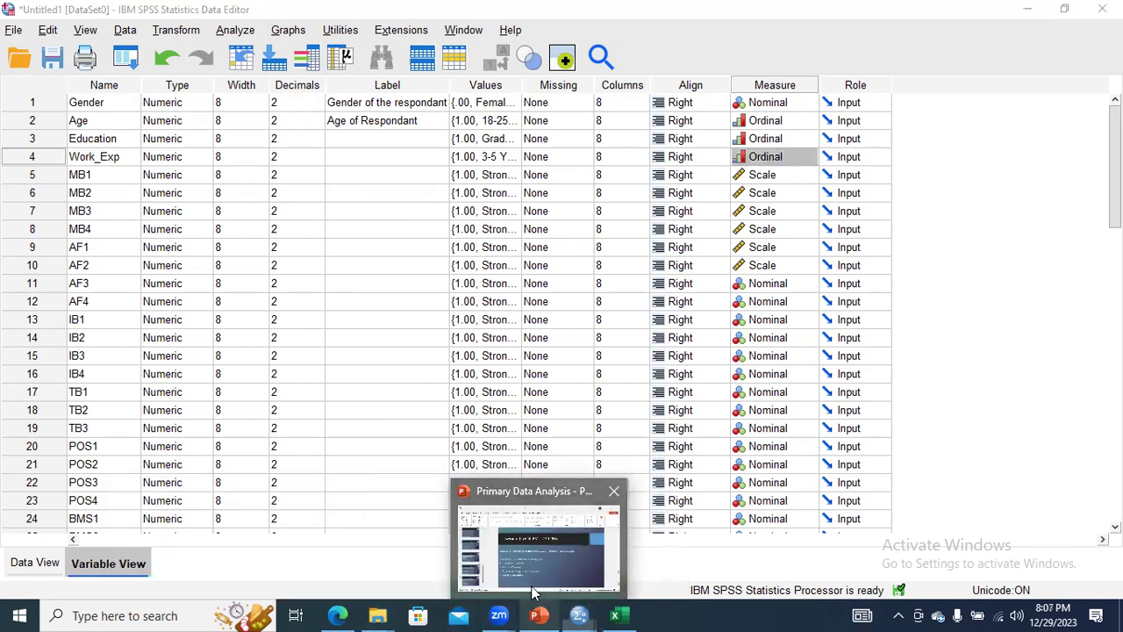
{"action": "left_click", "coordinate": [453, 500]}
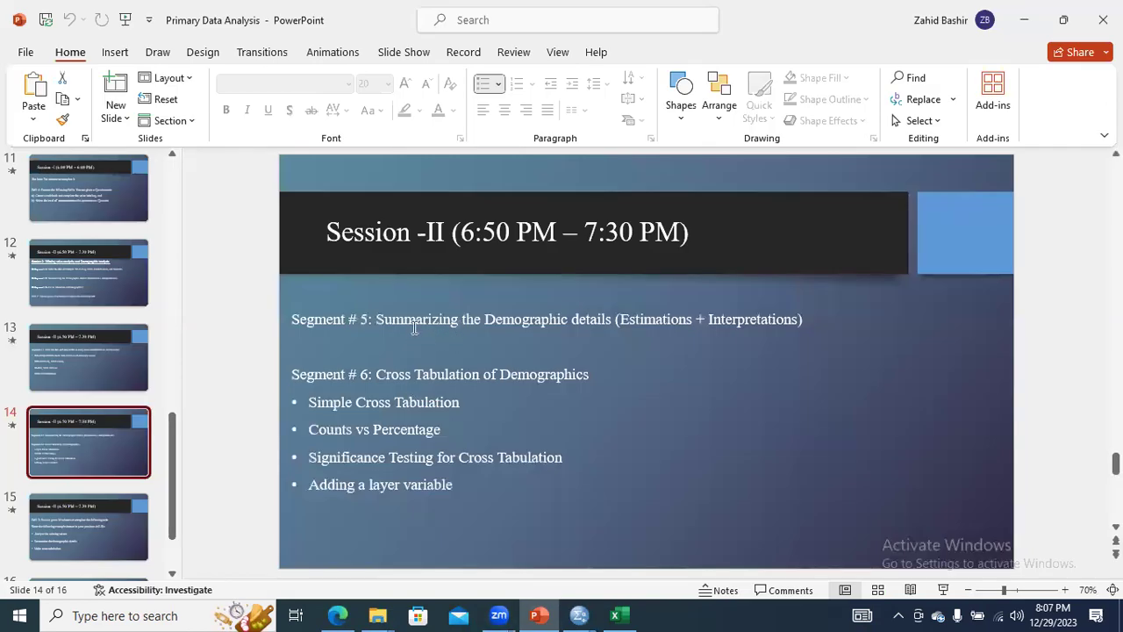
{"action": "left_click_drag", "start_coordinate": [377, 320], "coordinate": [576, 311]}
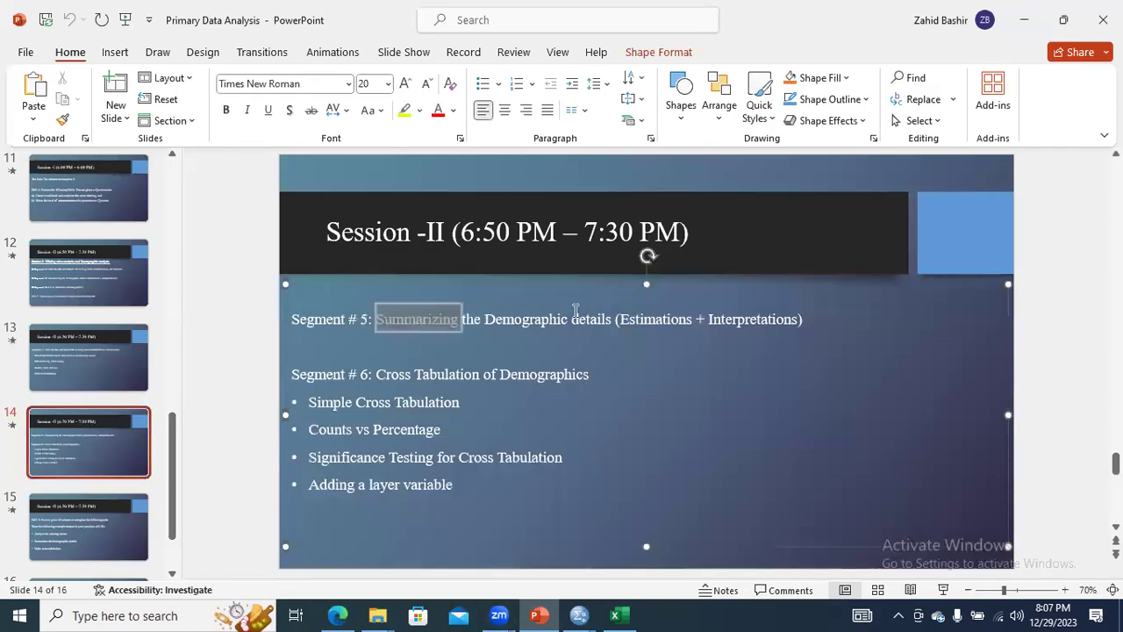
{"action": "left_click_drag", "start_coordinate": [371, 406], "coordinate": [446, 409]}
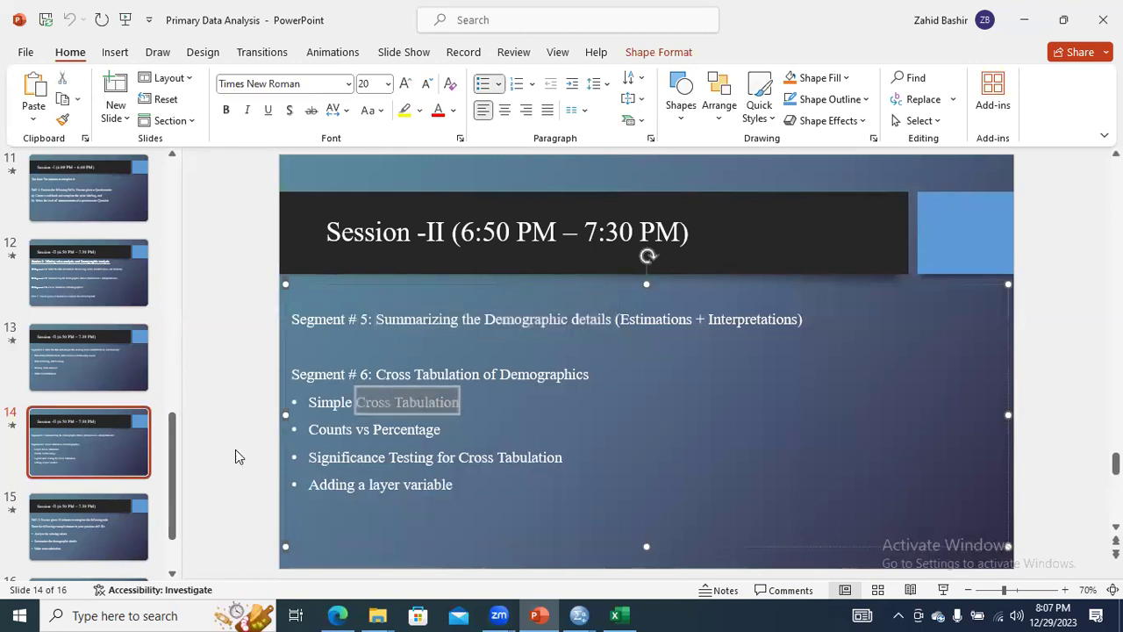
{"action": "left_click", "coordinate": [112, 526]}
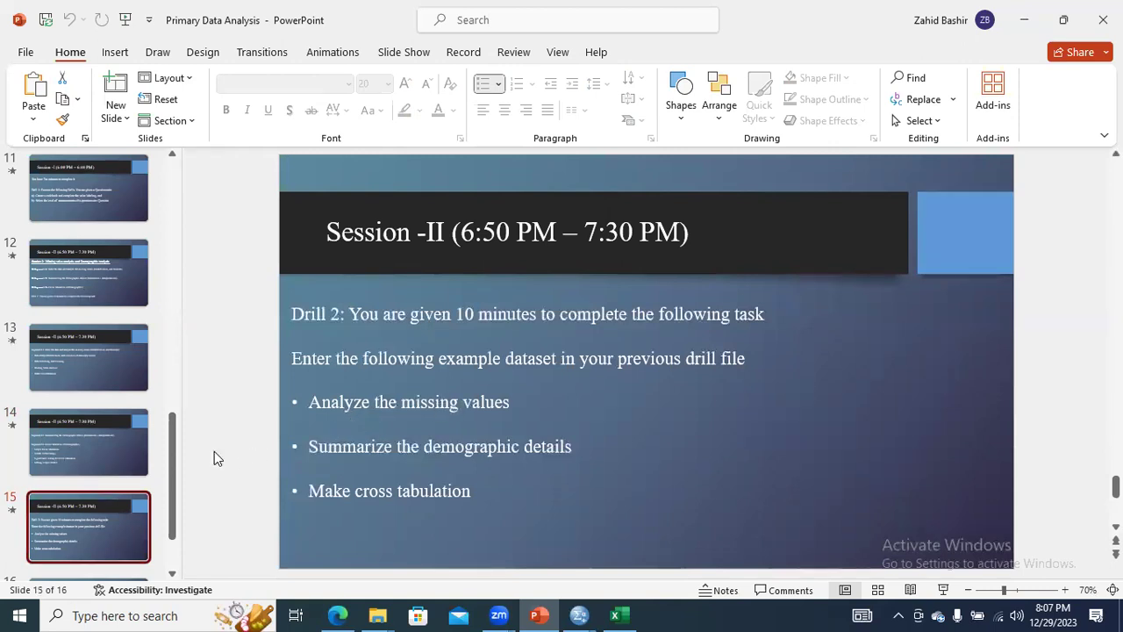
{"action": "left_click_drag", "start_coordinate": [171, 472], "coordinate": [138, 451]}
{"action": "left_click", "coordinate": [104, 419]}
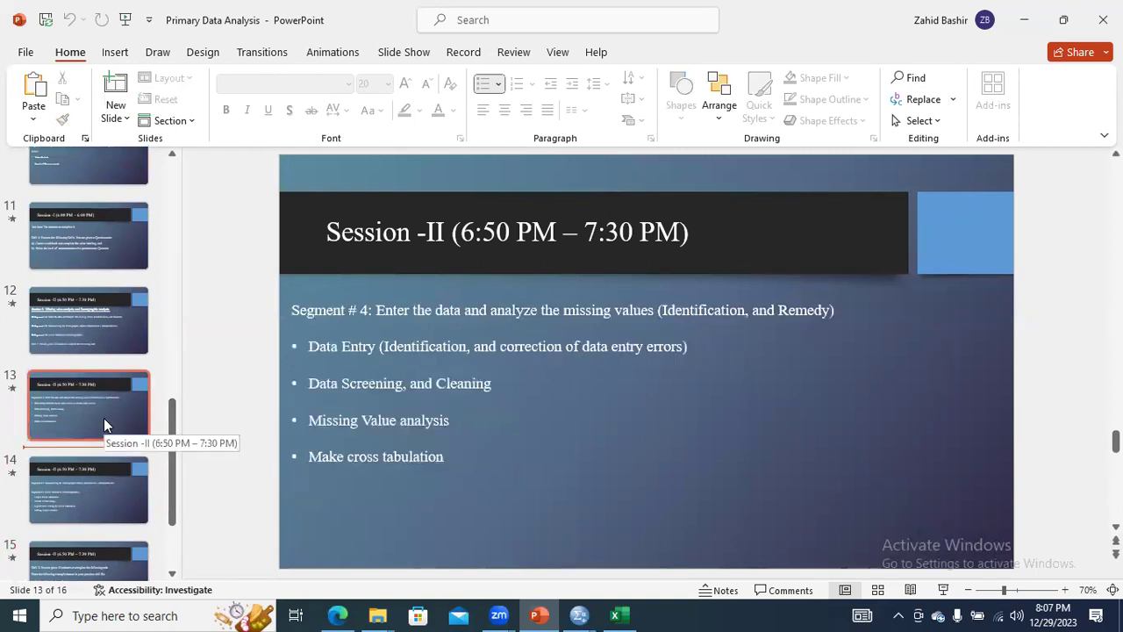
{"action": "left_click", "coordinate": [97, 344]}
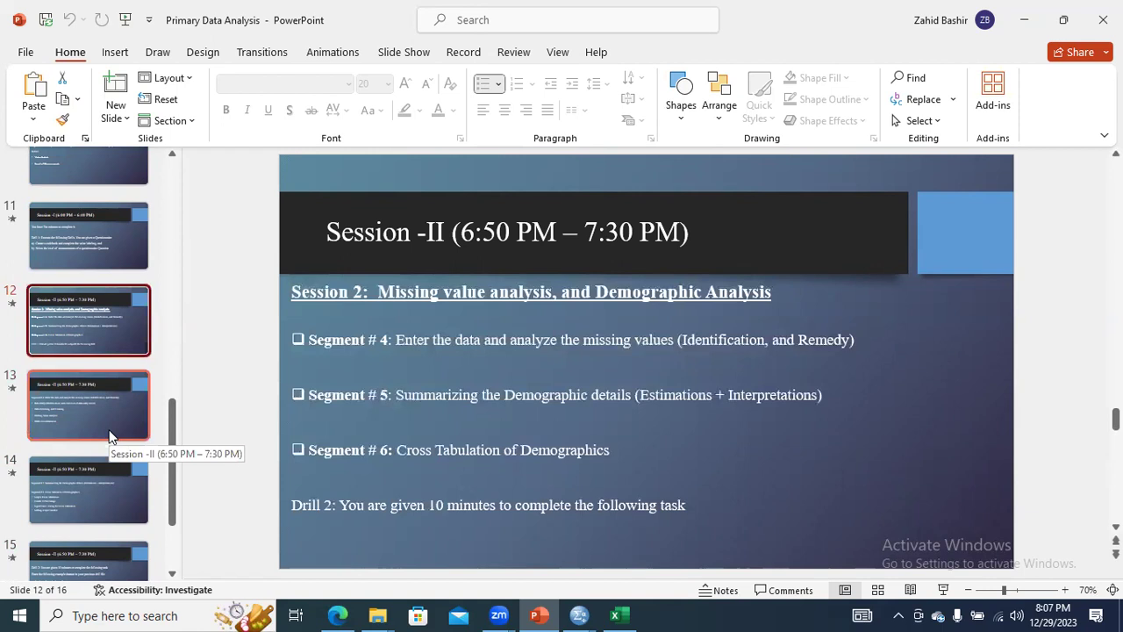
{"action": "left_click_drag", "start_coordinate": [502, 392], "coordinate": [582, 394]}
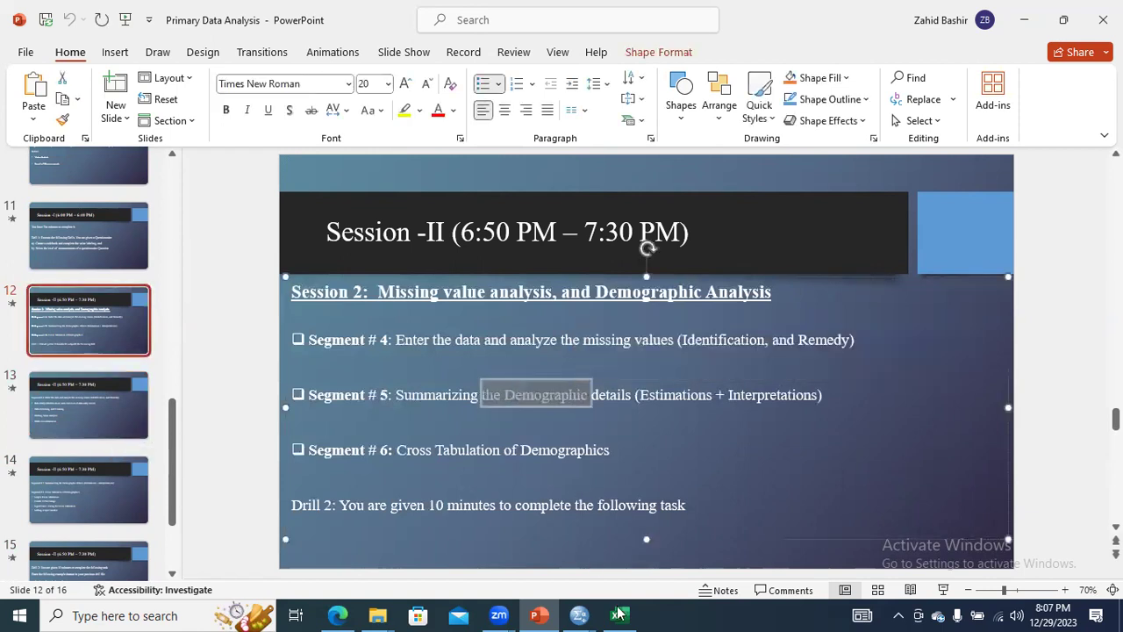
Return to the SPSS Data Editor, start a Frequencies analysis and select Gender, Age, Education and Work_Exp in the source list.
{"action": "left_click", "coordinate": [579, 615]}
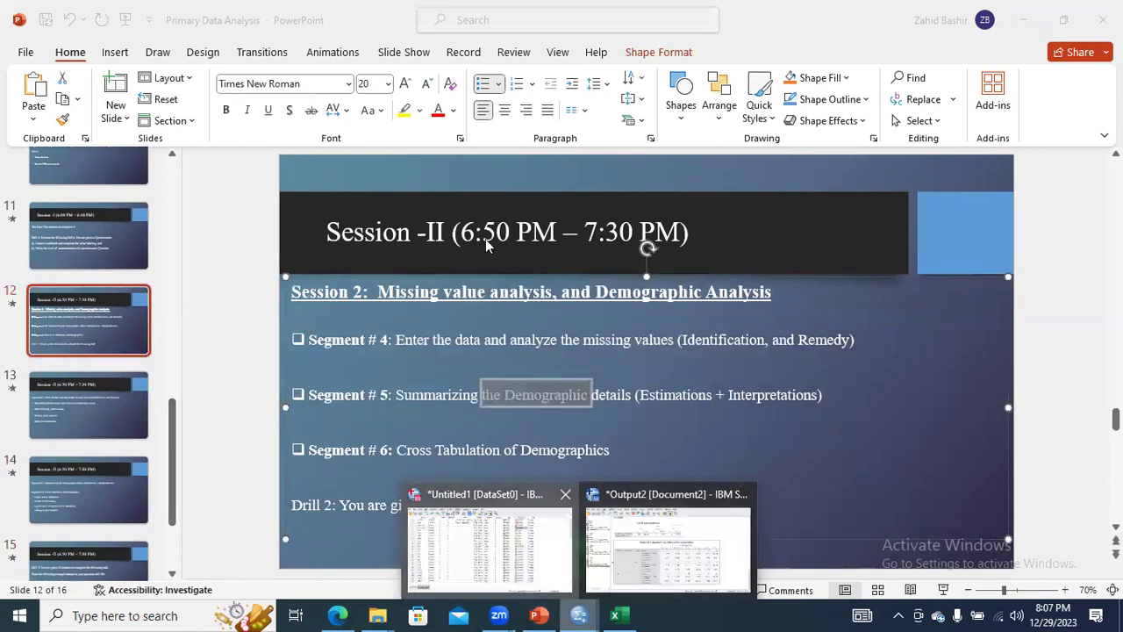
{"action": "left_click", "coordinate": [489, 544]}
{"action": "left_click", "coordinate": [236, 30]}
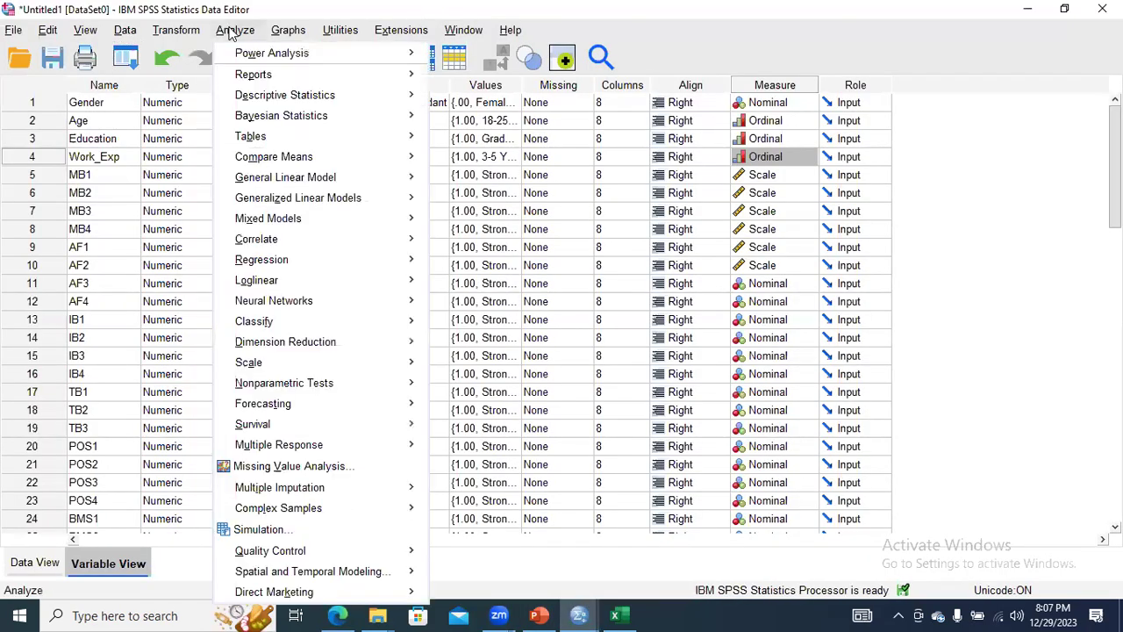
{"action": "mouse_move", "coordinate": [303, 100]}
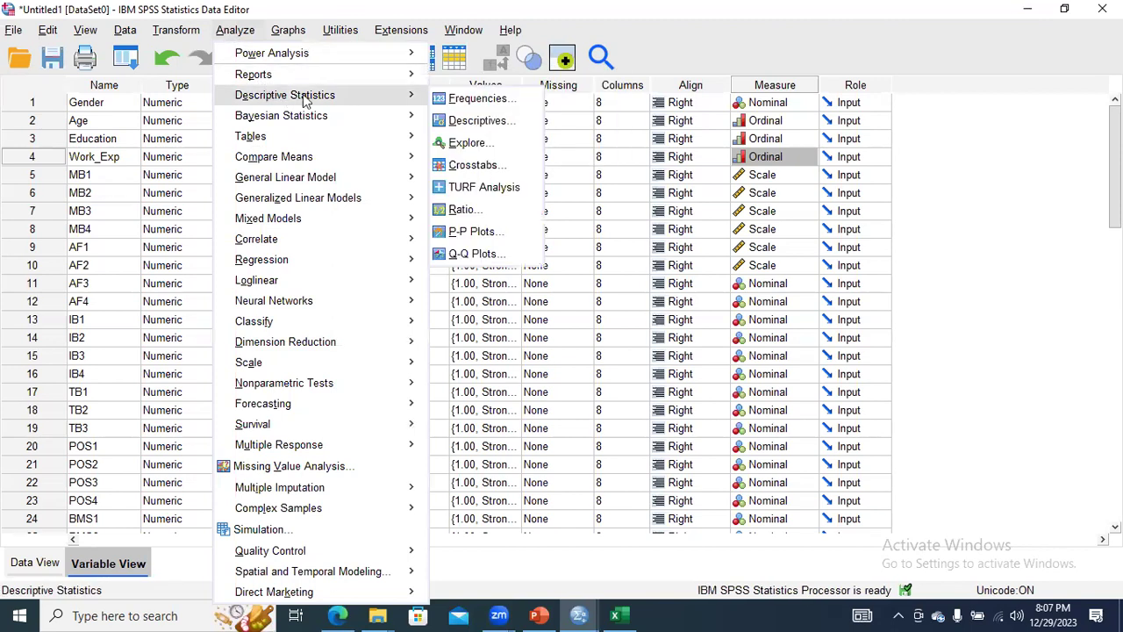
{"action": "left_click", "coordinate": [461, 104]}
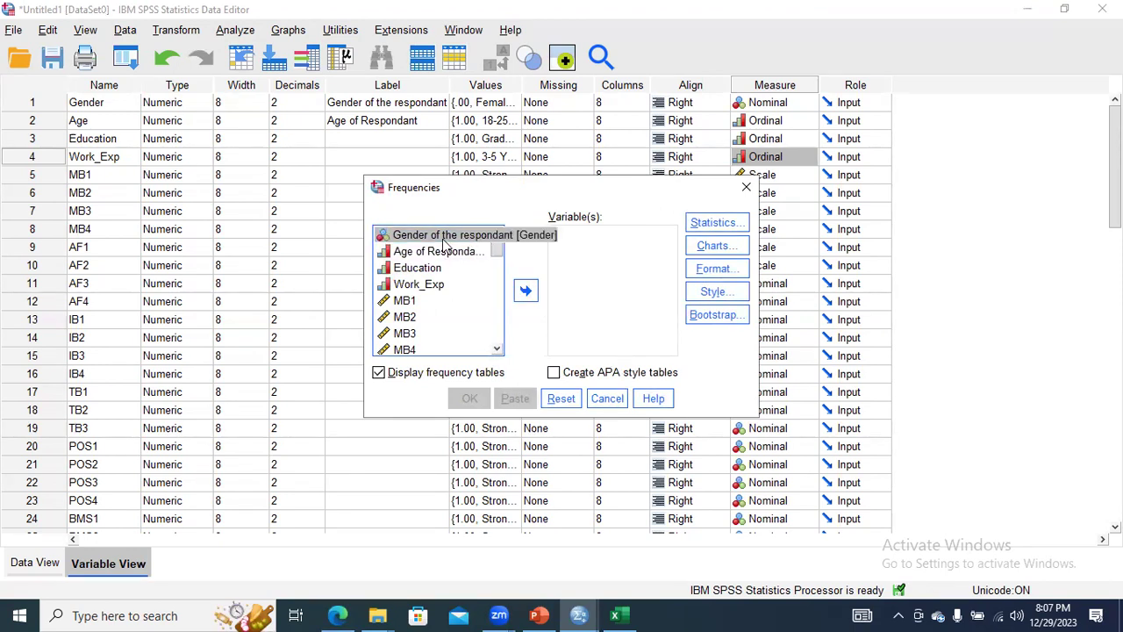
{"action": "left_click", "coordinate": [443, 253], "text": "ctrl"}
{"action": "left_click", "coordinate": [442, 268], "text": "ctrl"}
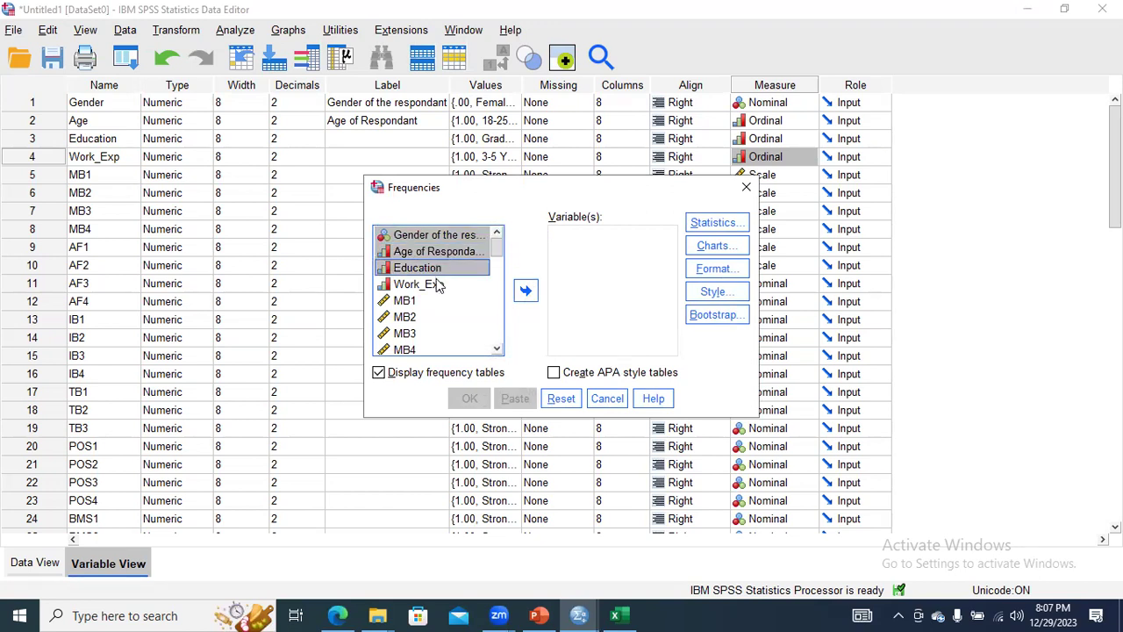
{"action": "left_click", "coordinate": [439, 287], "text": "ctrl"}
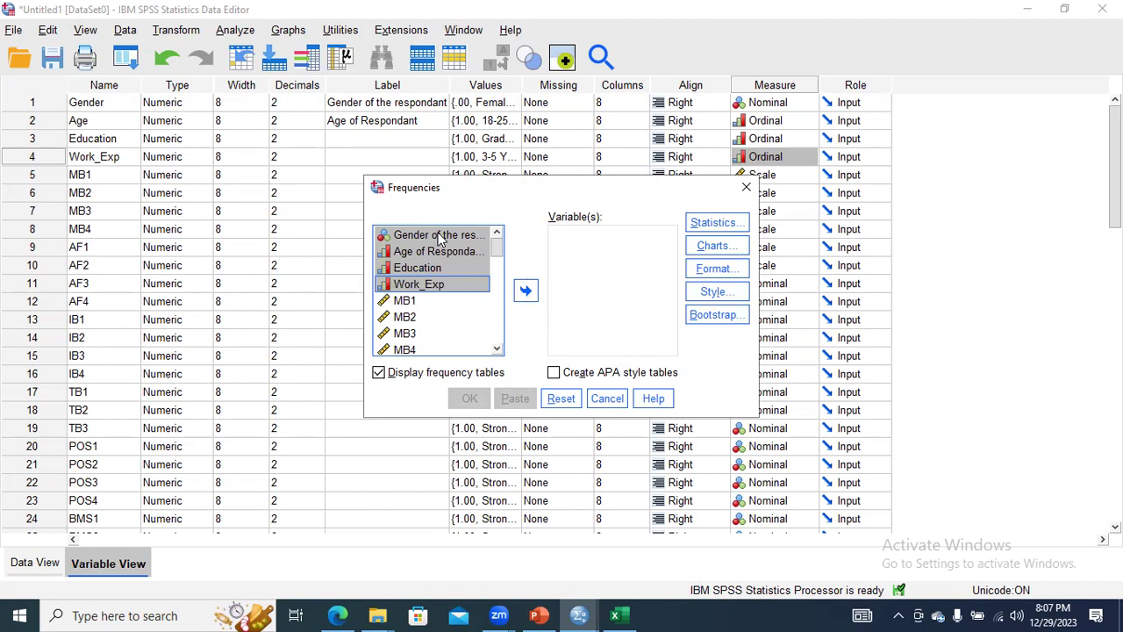
Show variable names instead of labels in the source list and add the four selected demographic variables to the Frequencies analysis.
{"action": "right_click", "coordinate": [441, 240]}
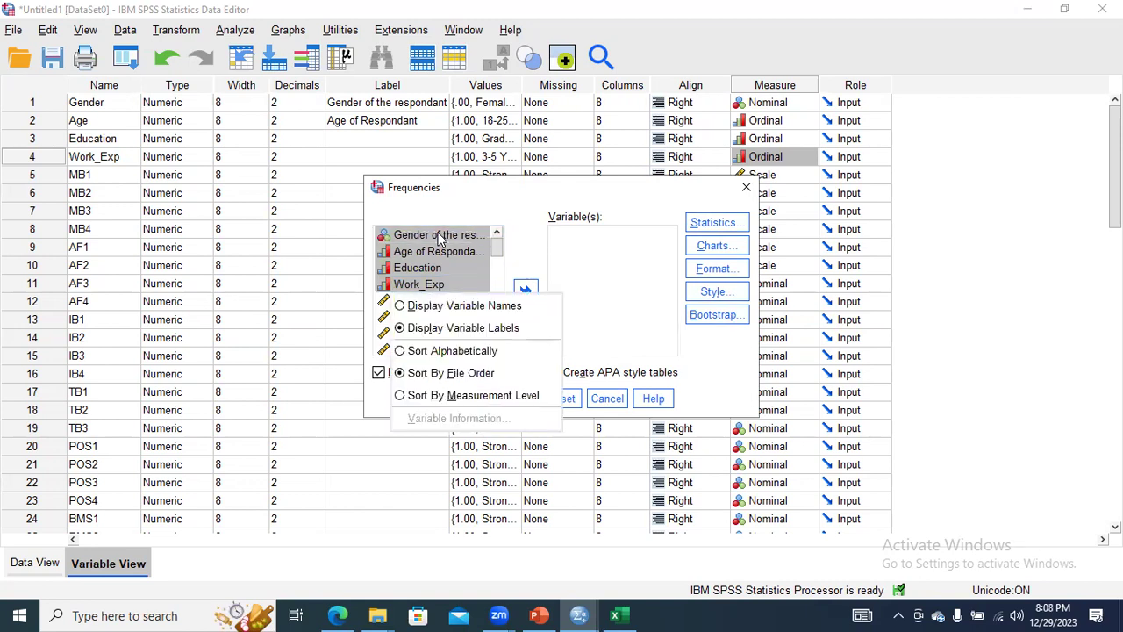
{"action": "left_click", "coordinate": [406, 306]}
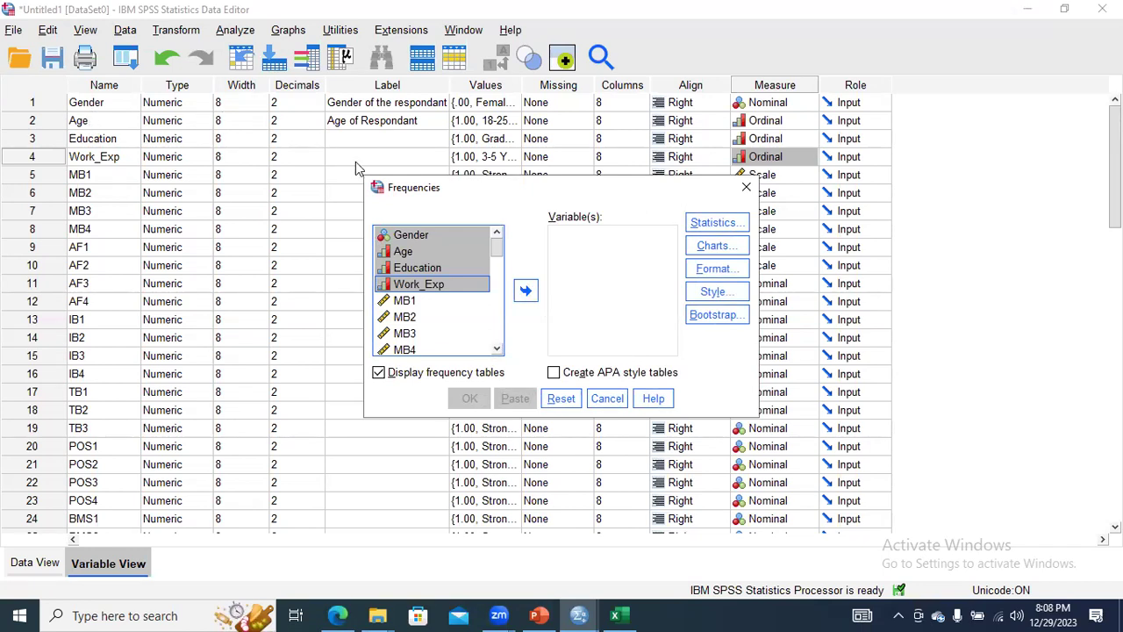
{"action": "right_click", "coordinate": [429, 252]}
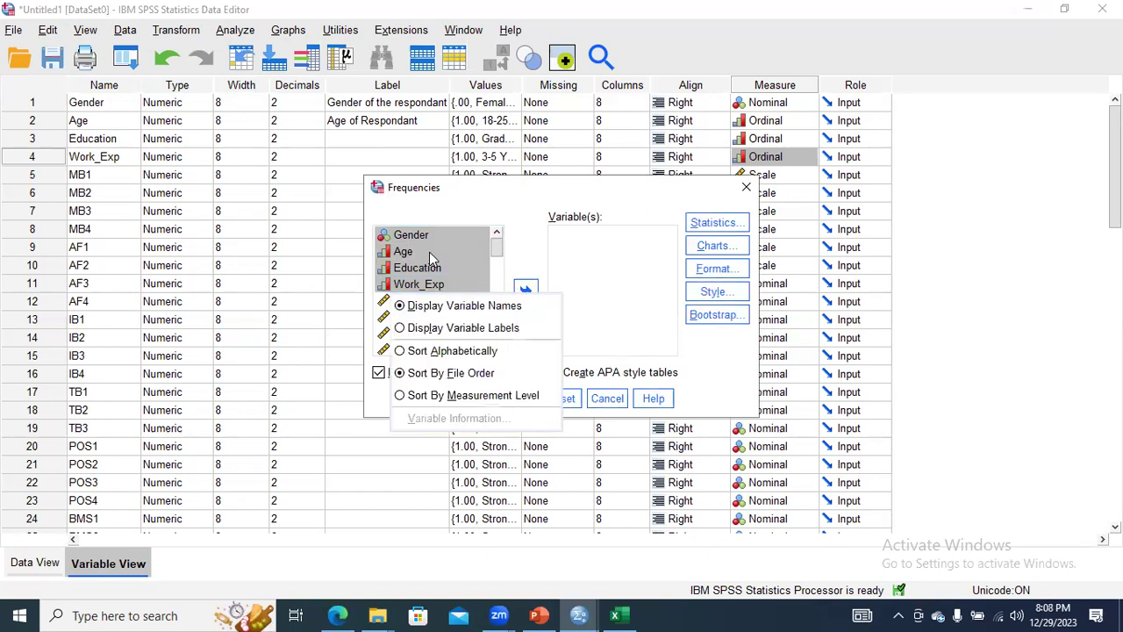
{"action": "left_click", "coordinate": [418, 328]}
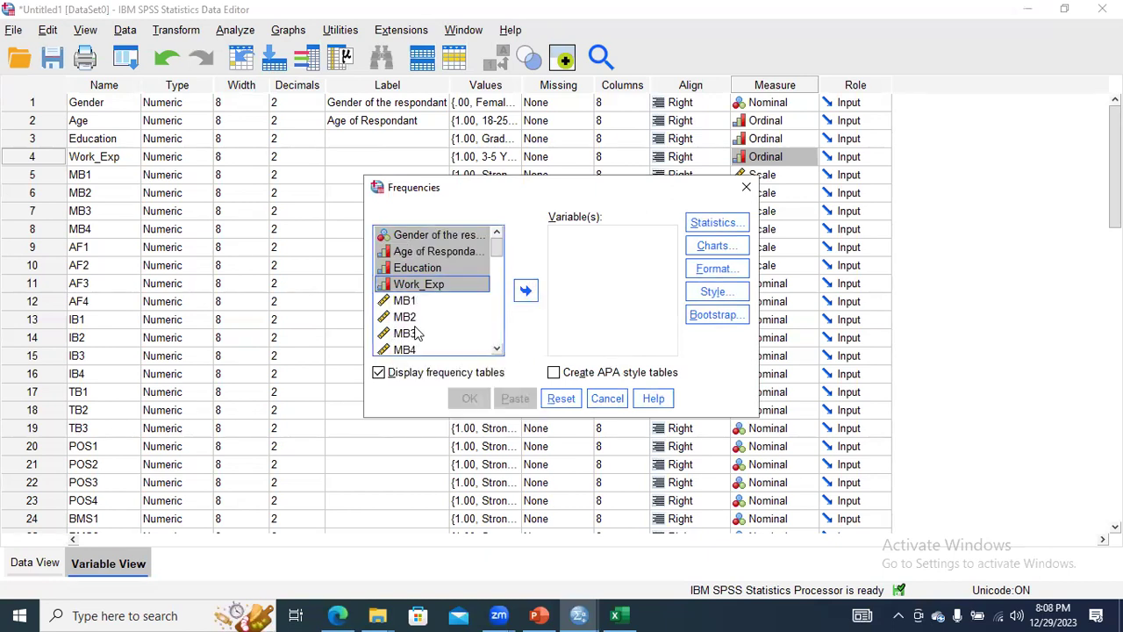
{"action": "right_click", "coordinate": [429, 234]}
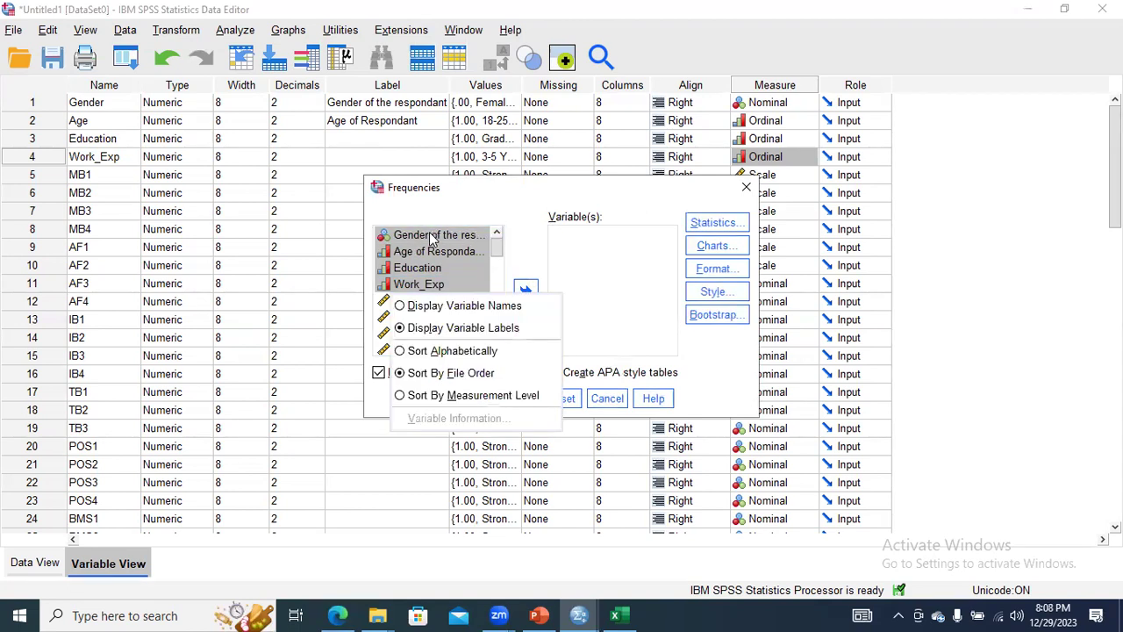
{"action": "left_click", "coordinate": [403, 309]}
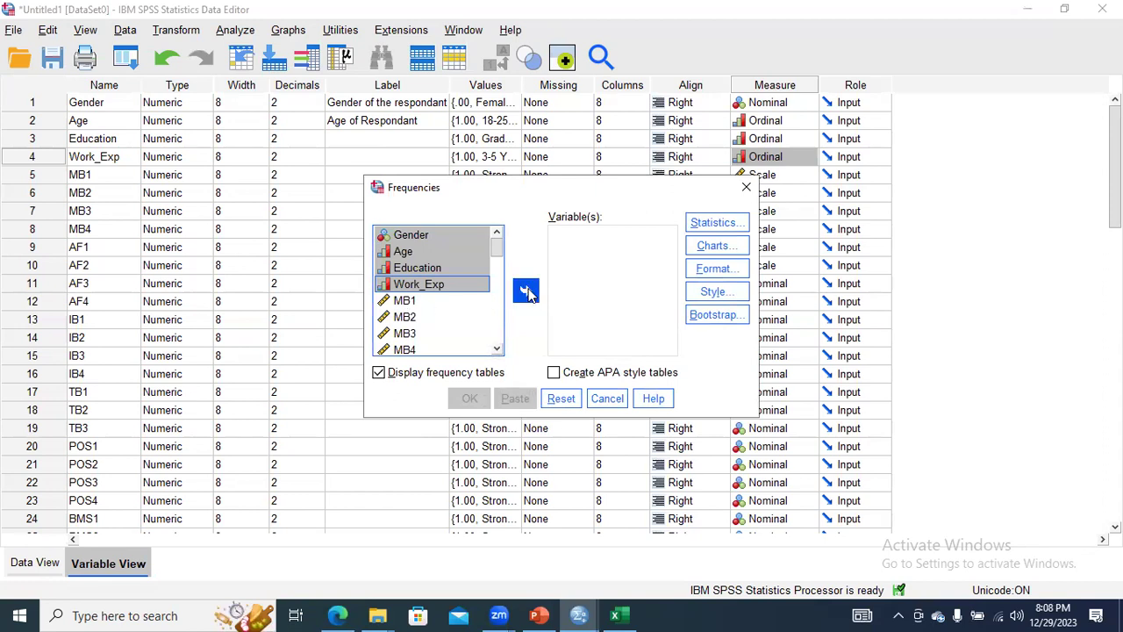
{"action": "left_click", "coordinate": [526, 292]}
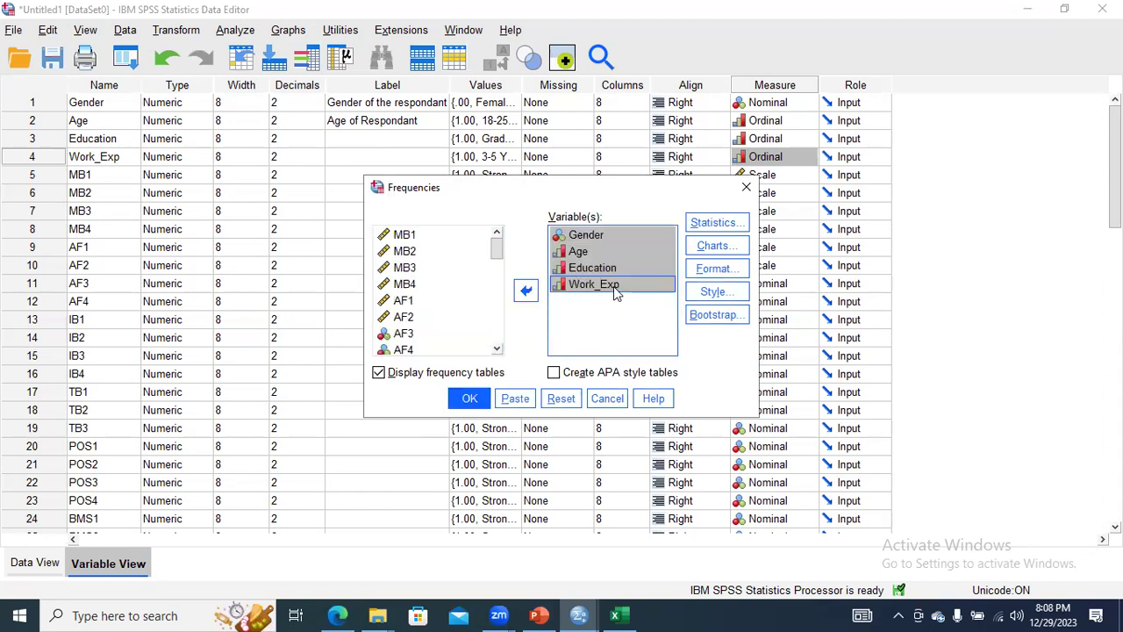
Review the Statistics, Charts and Format options without changing them, and run the Frequencies analysis with frequency tables displayed.
{"action": "left_click", "coordinate": [718, 224]}
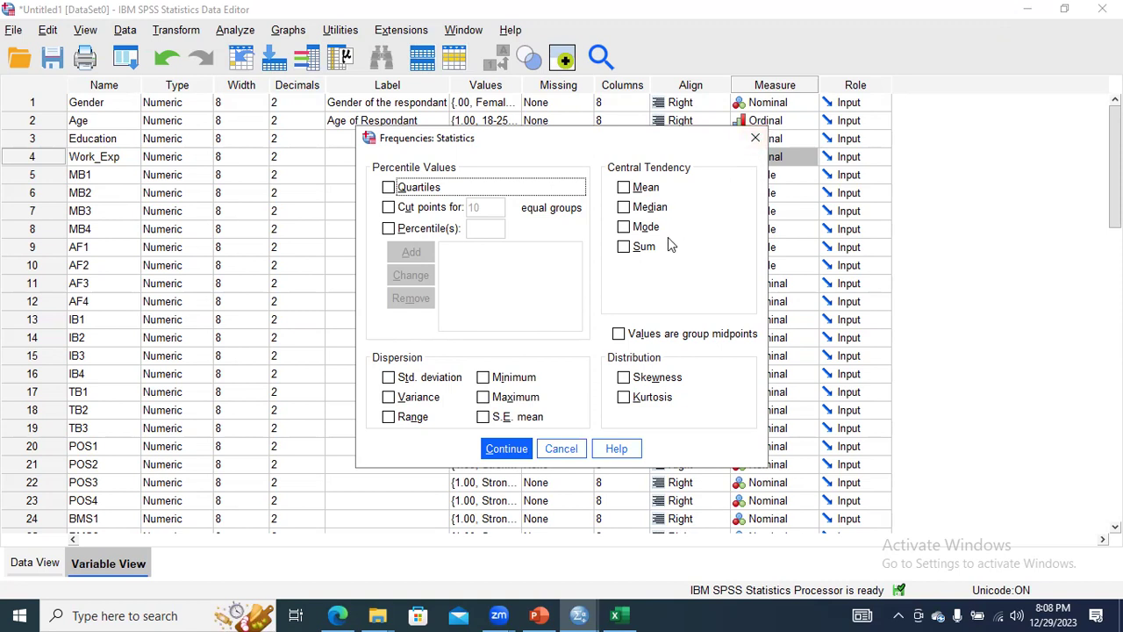
{"action": "left_click", "coordinate": [506, 448]}
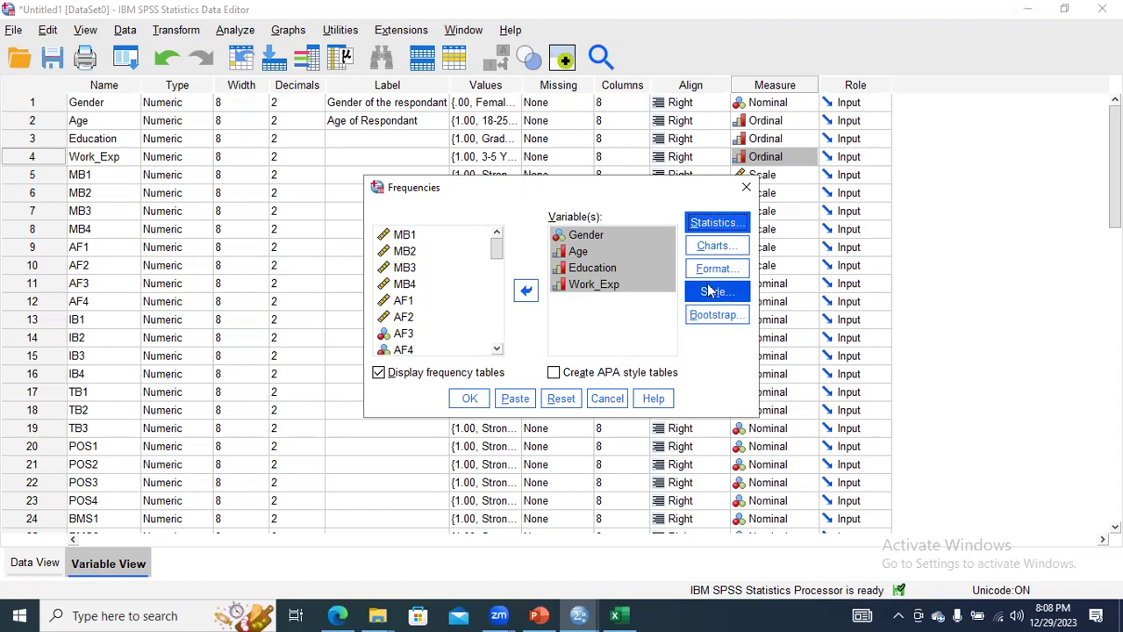
{"action": "left_click", "coordinate": [713, 246]}
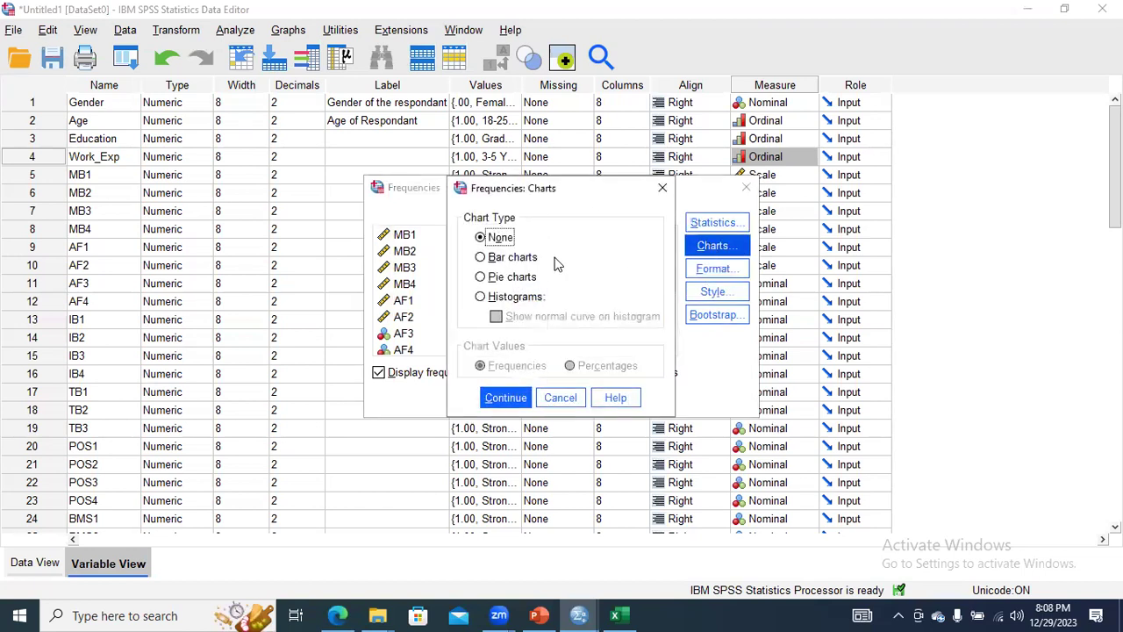
{"action": "left_click", "coordinate": [660, 189]}
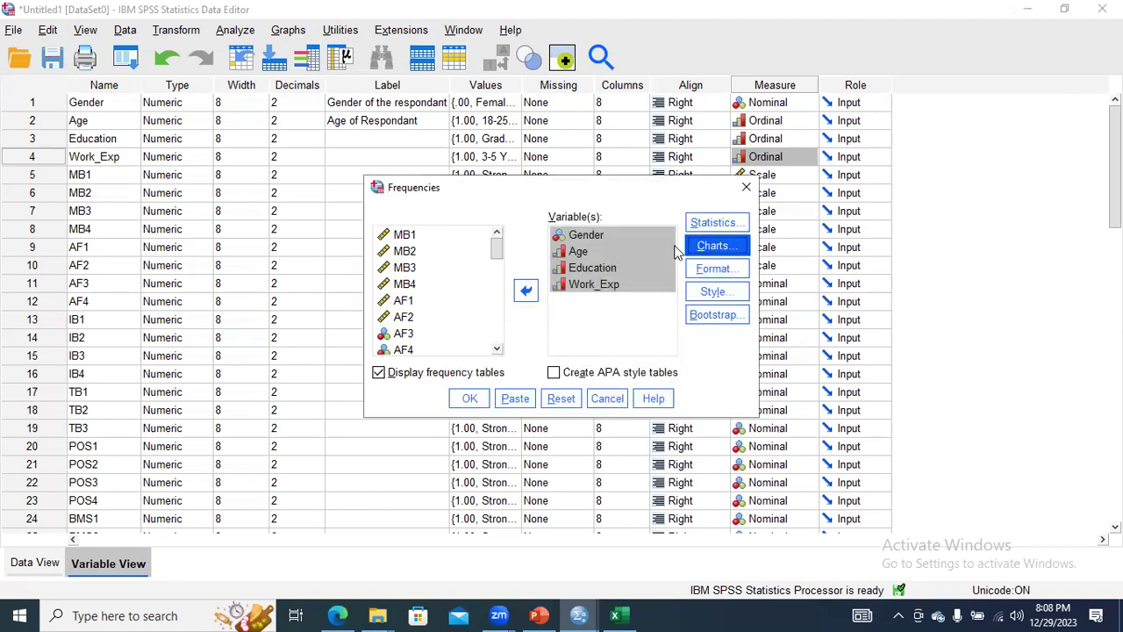
{"action": "left_click", "coordinate": [707, 268]}
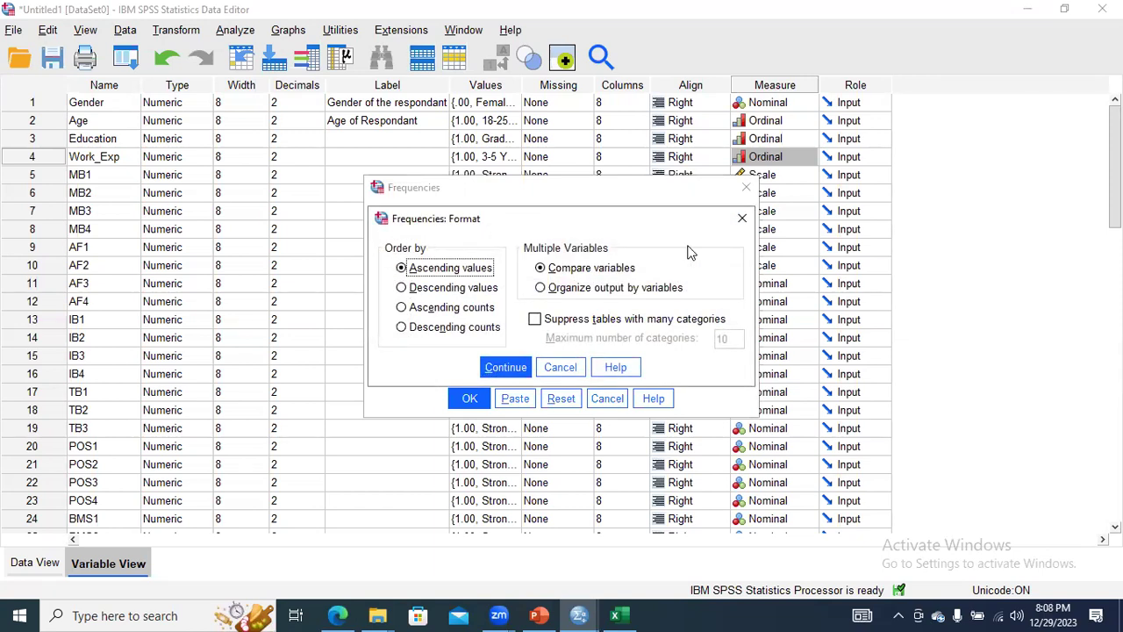
{"action": "left_click", "coordinate": [742, 219]}
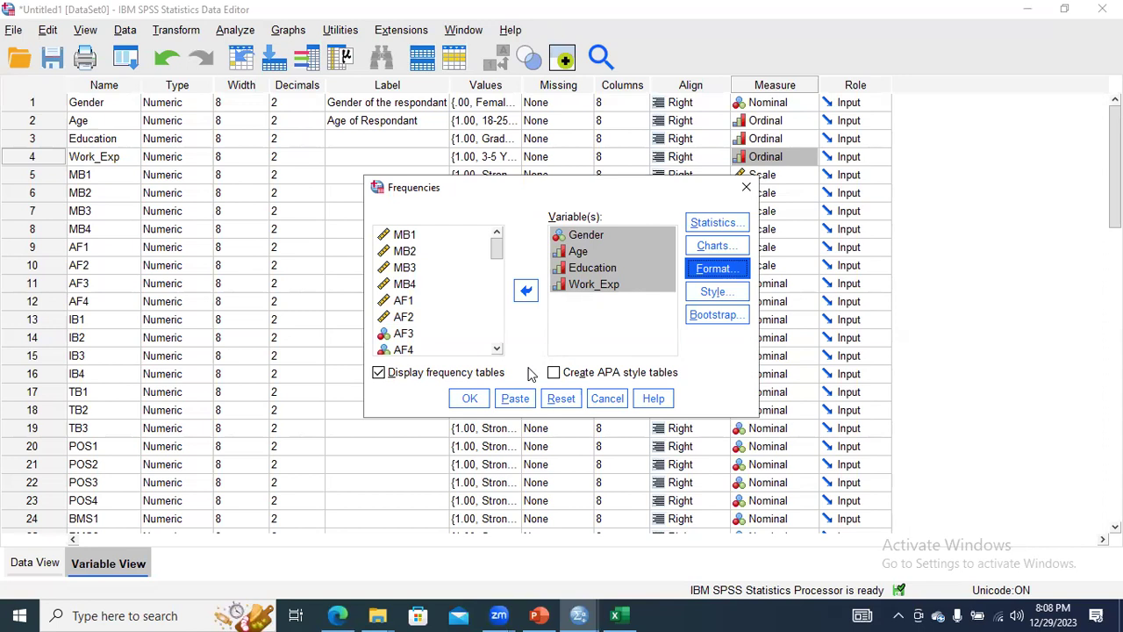
{"action": "left_click", "coordinate": [470, 399]}
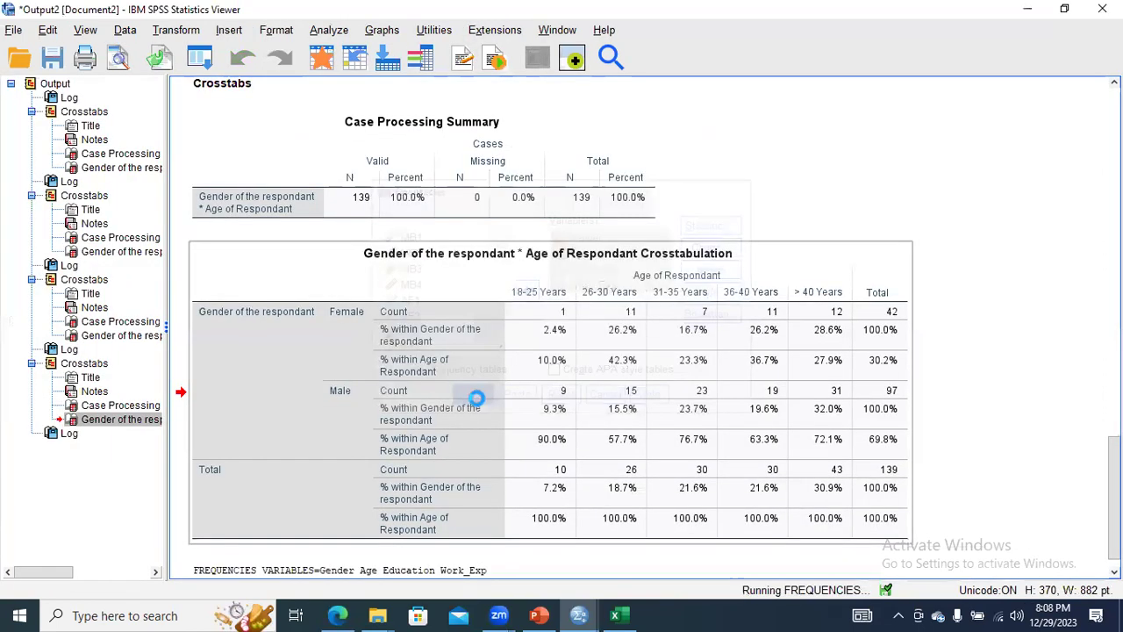
Examine the Statistics table and the frequency tables of the four demographic variables, and switch to the Dataset workbook in Excel.
{"action": "scroll", "coordinate": [650, 328], "scroll_direction": "down", "scroll_amount": 5}
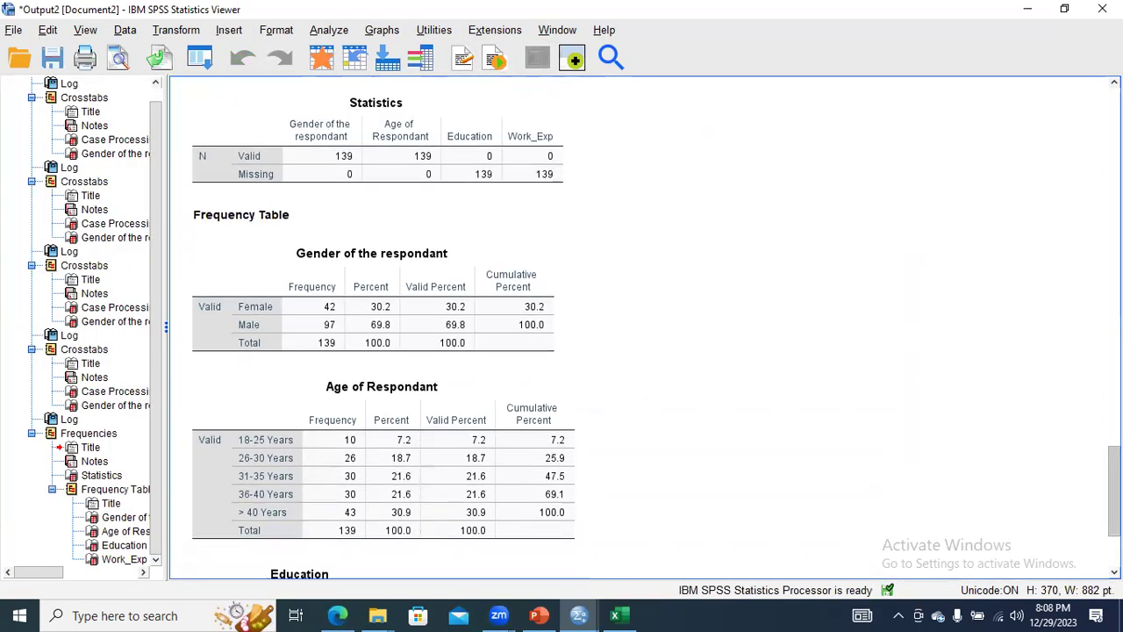
{"action": "scroll", "coordinate": [649, 328], "scroll_direction": "down", "scroll_amount": 1}
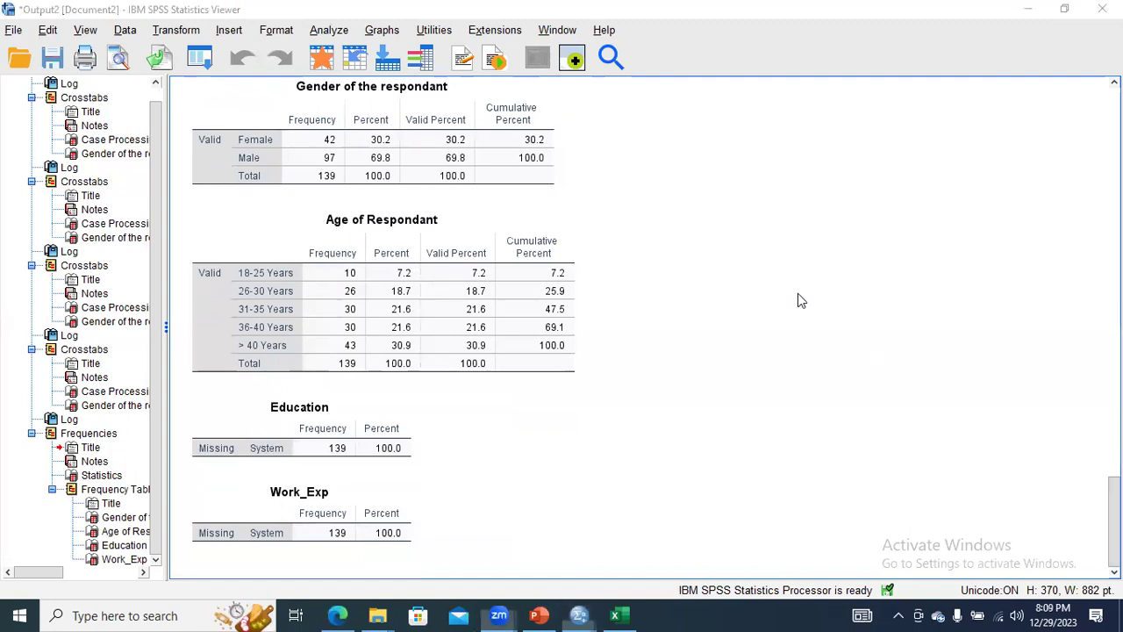
{"action": "scroll", "coordinate": [1114, 518], "scroll_direction": "up", "scroll_amount": 2}
{"action": "scroll", "coordinate": [1114, 491], "scroll_direction": "up", "scroll_amount": 5}
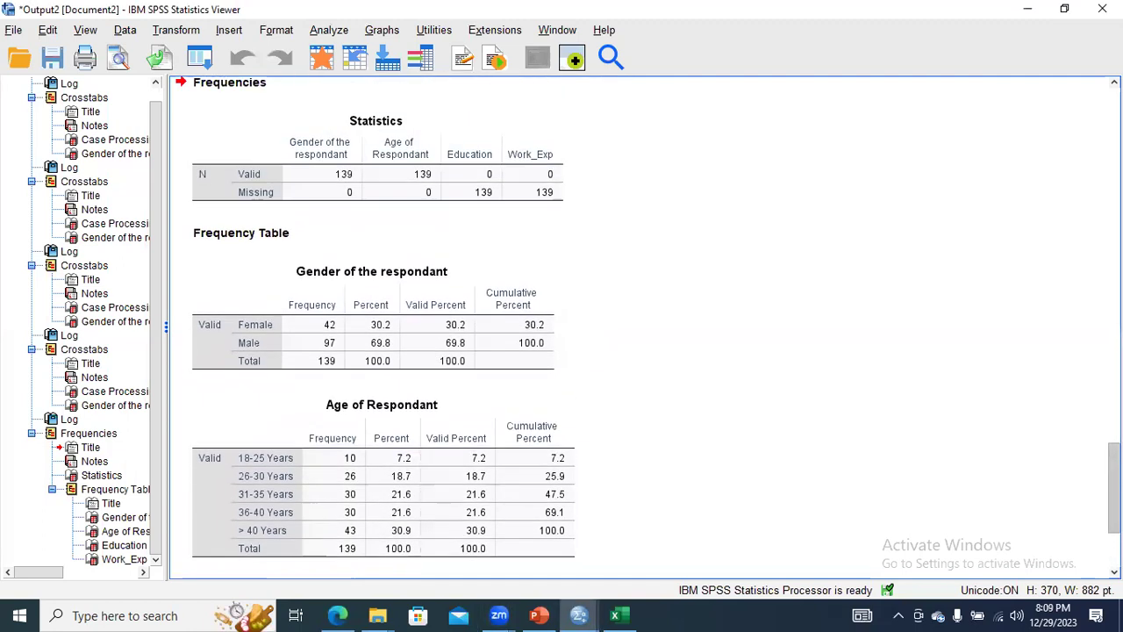
{"action": "scroll", "coordinate": [648, 328], "scroll_direction": "down", "scroll_amount": 9}
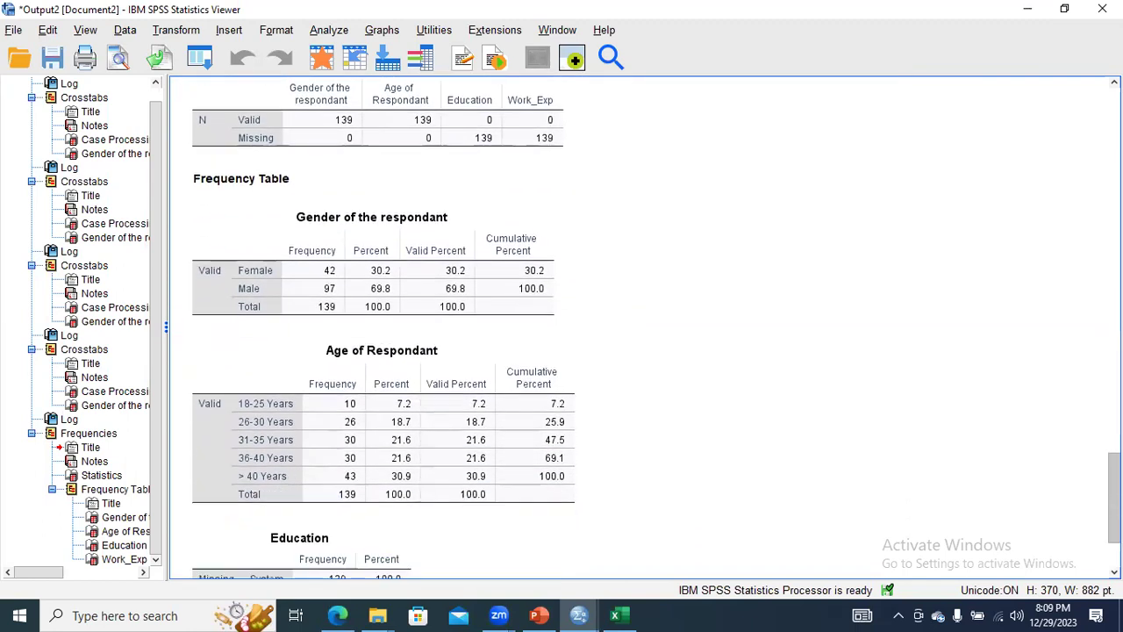
{"action": "scroll", "coordinate": [649, 328], "scroll_direction": "up", "scroll_amount": 9}
{"action": "scroll", "coordinate": [740, 509], "scroll_direction": "down", "scroll_amount": 3}
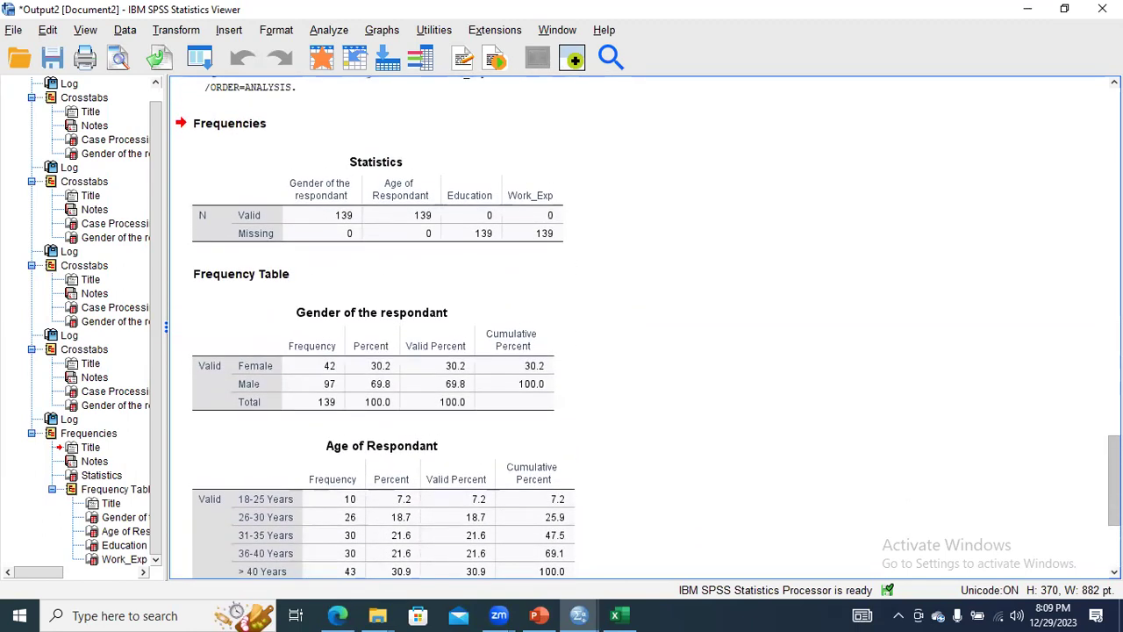
{"action": "left_click", "coordinate": [619, 615]}
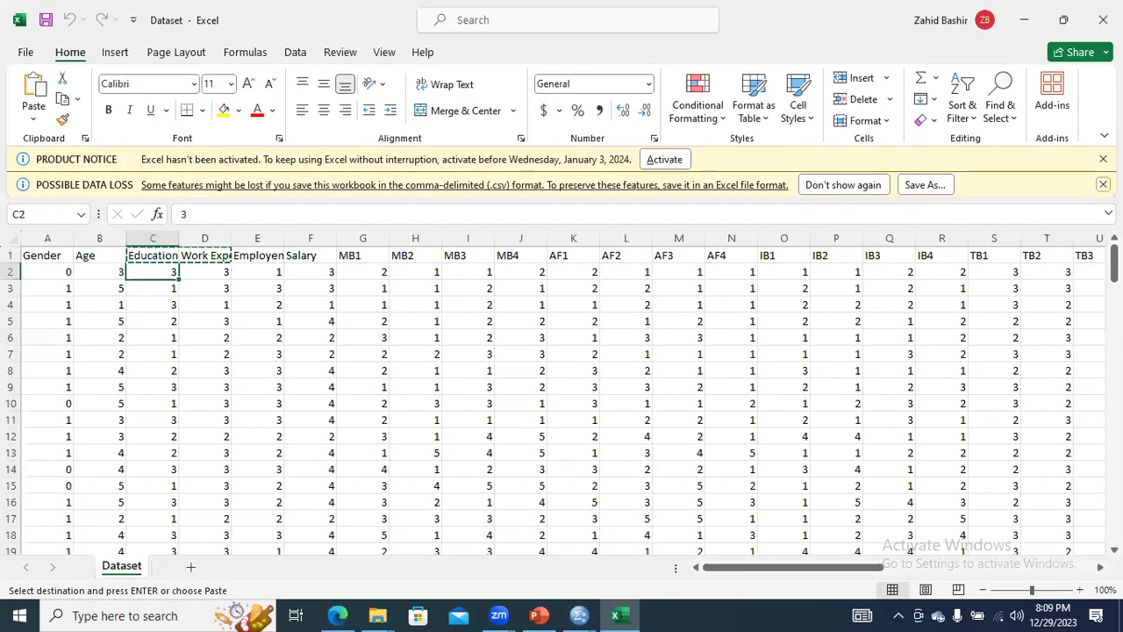
Dismiss the data-loss and activation notices in the Dataset workbook and add a new worksheet.
{"action": "left_click", "coordinate": [1103, 184]}
{"action": "left_click", "coordinate": [1103, 159]}
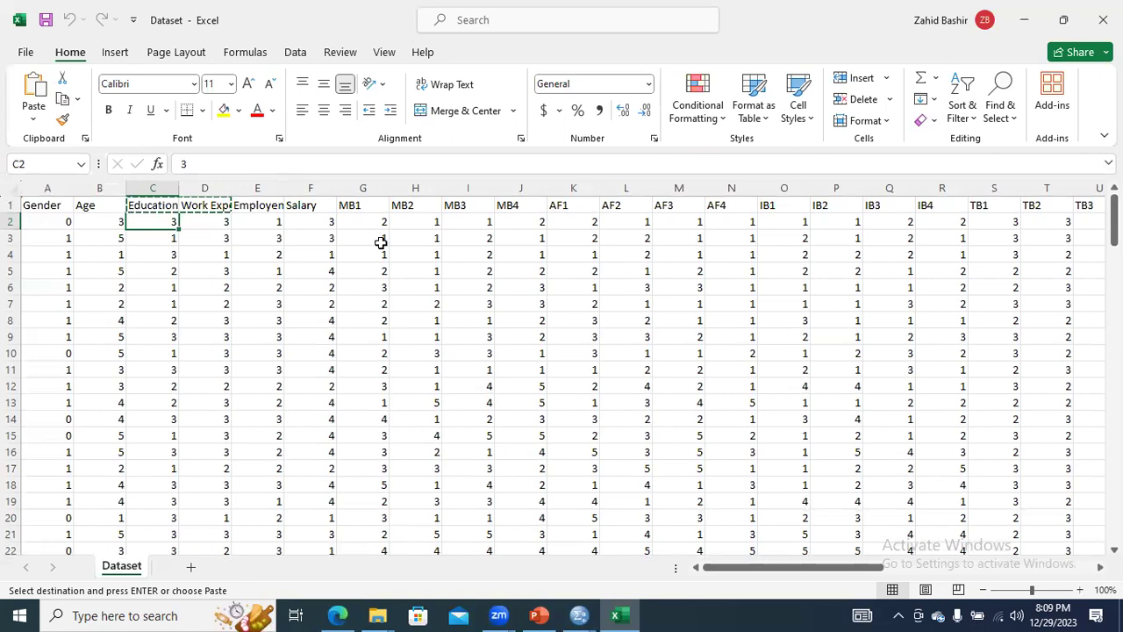
{"action": "left_click", "coordinate": [191, 568]}
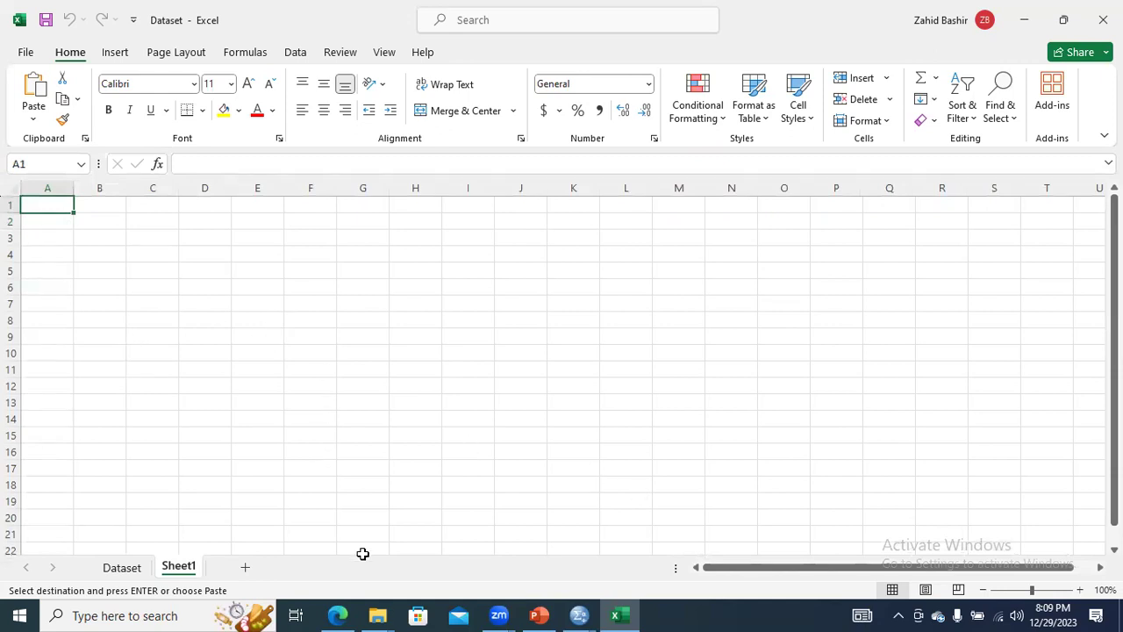
{"action": "mouse_move", "coordinate": [383, 613]}
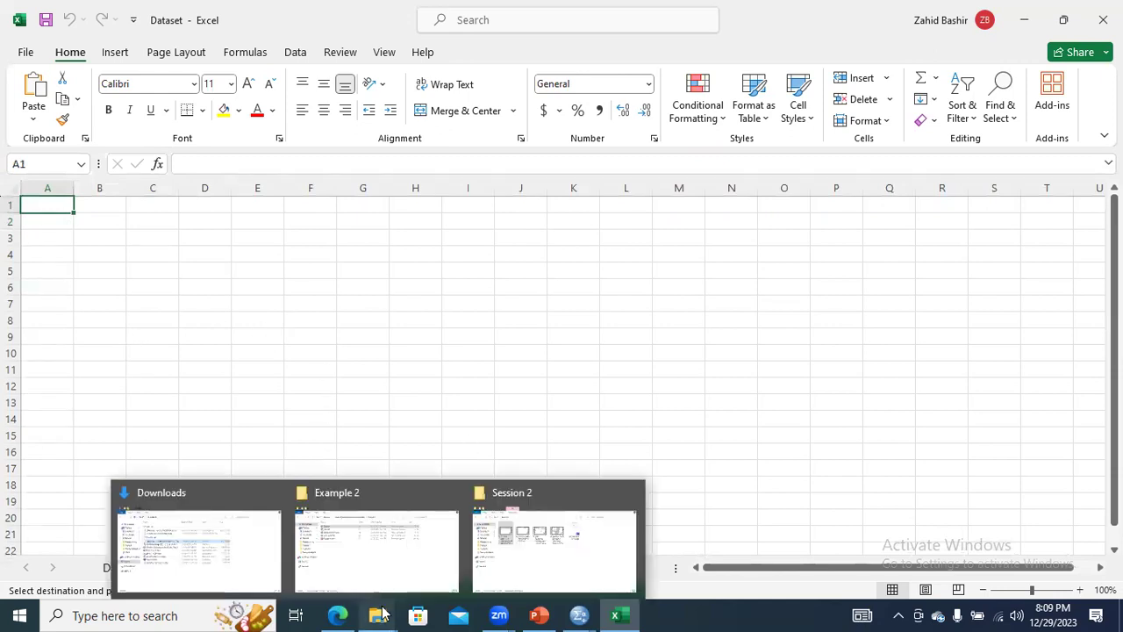
{"action": "mouse_move", "coordinate": [338, 615]}
{"action": "left_click", "coordinate": [334, 552]}
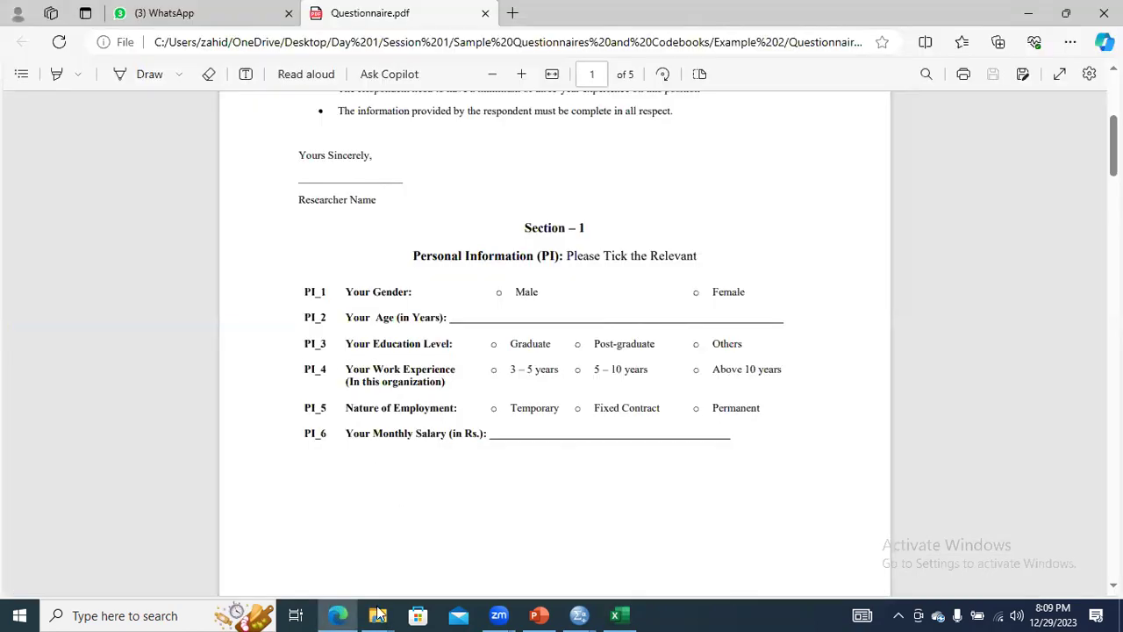
{"action": "mouse_move", "coordinate": [378, 614]}
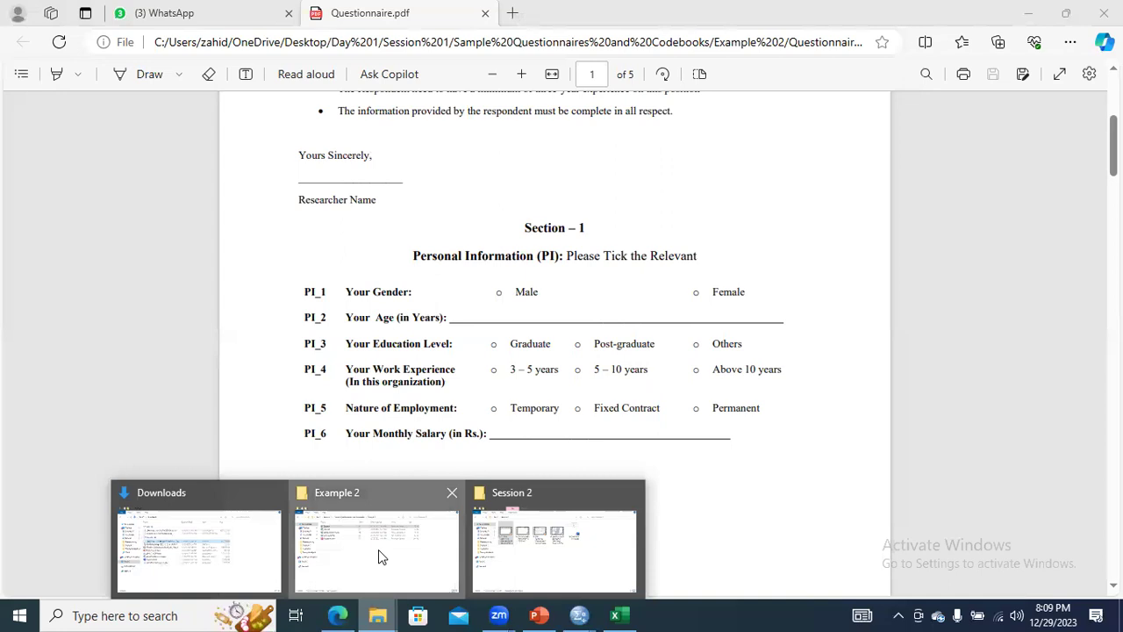
{"action": "left_click", "coordinate": [378, 550]}
{"action": "left_click", "coordinate": [233, 82]}
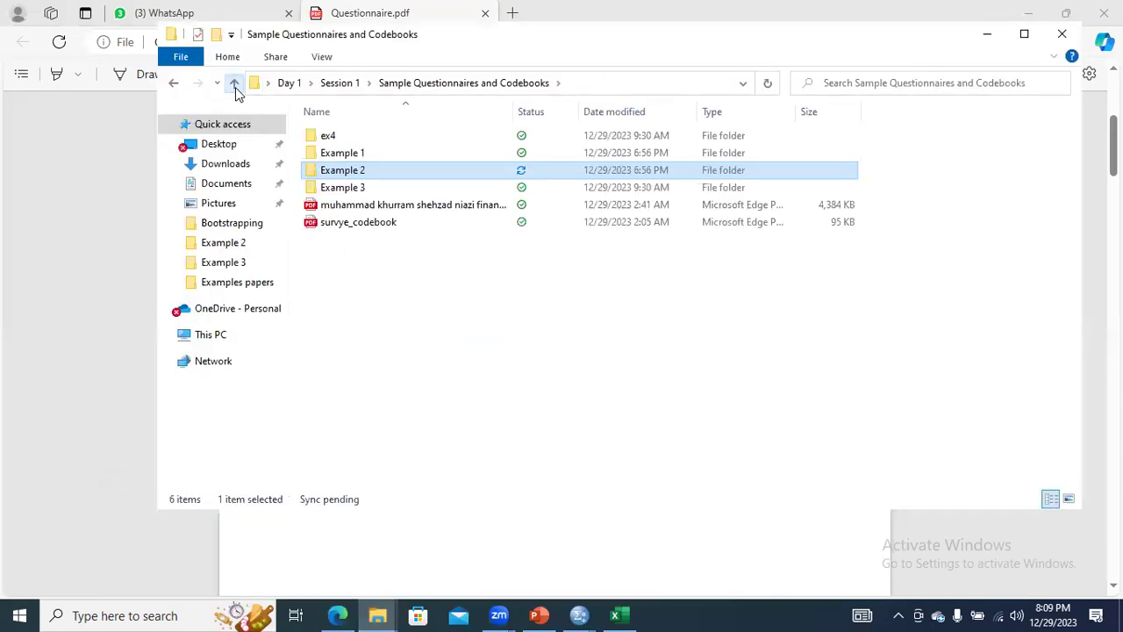
{"action": "left_click", "coordinate": [235, 83]}
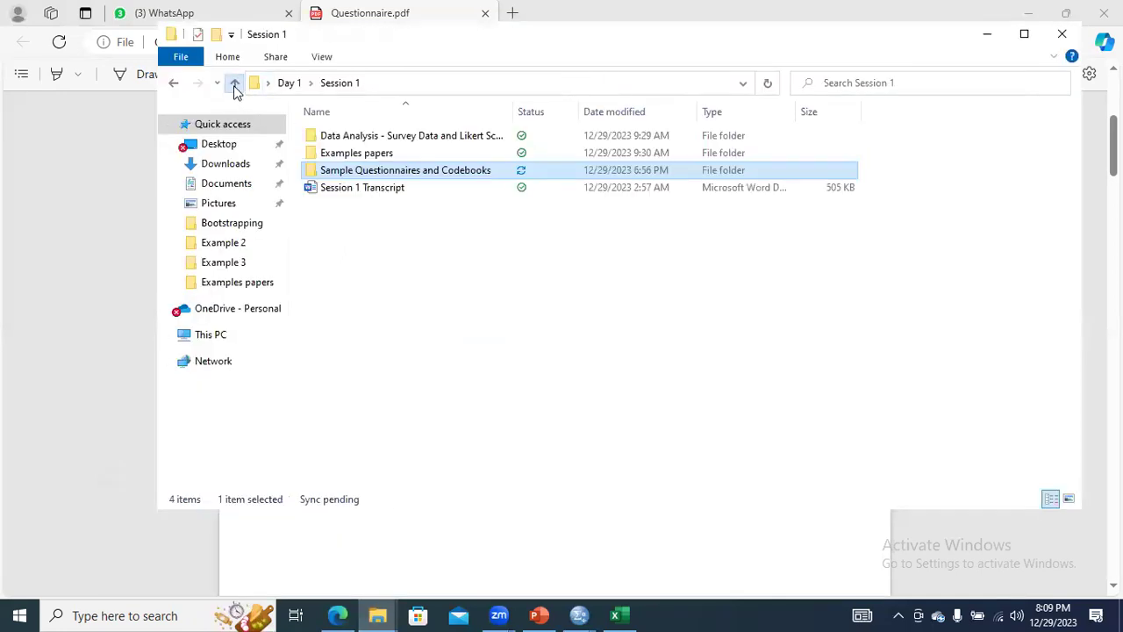
{"action": "double_click", "coordinate": [351, 154]}
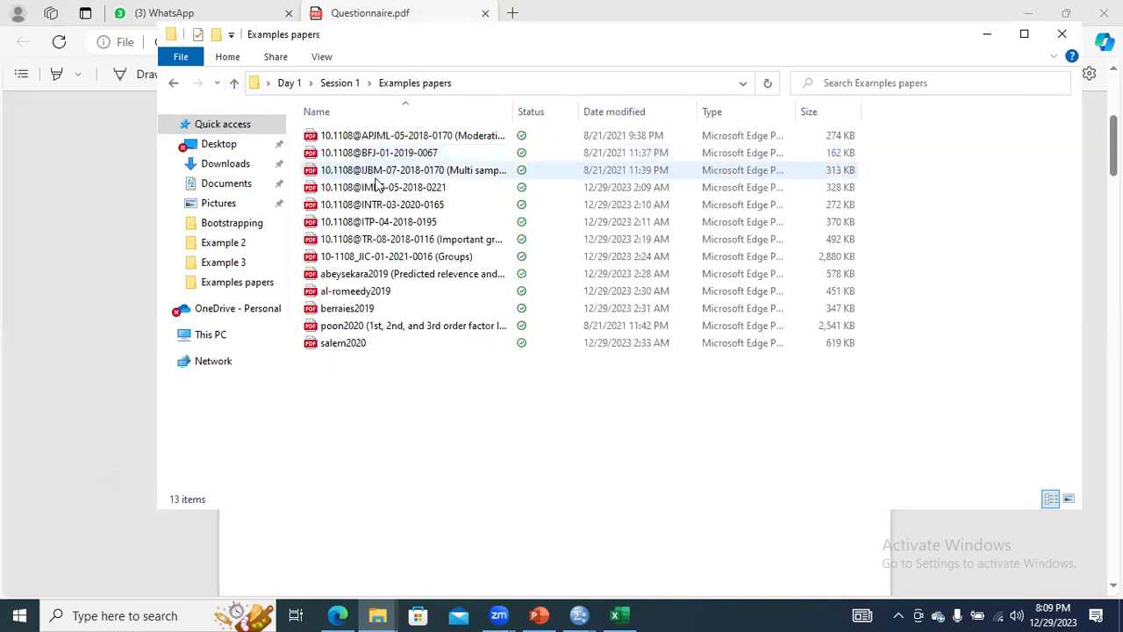
{"action": "left_click", "coordinate": [370, 154]}
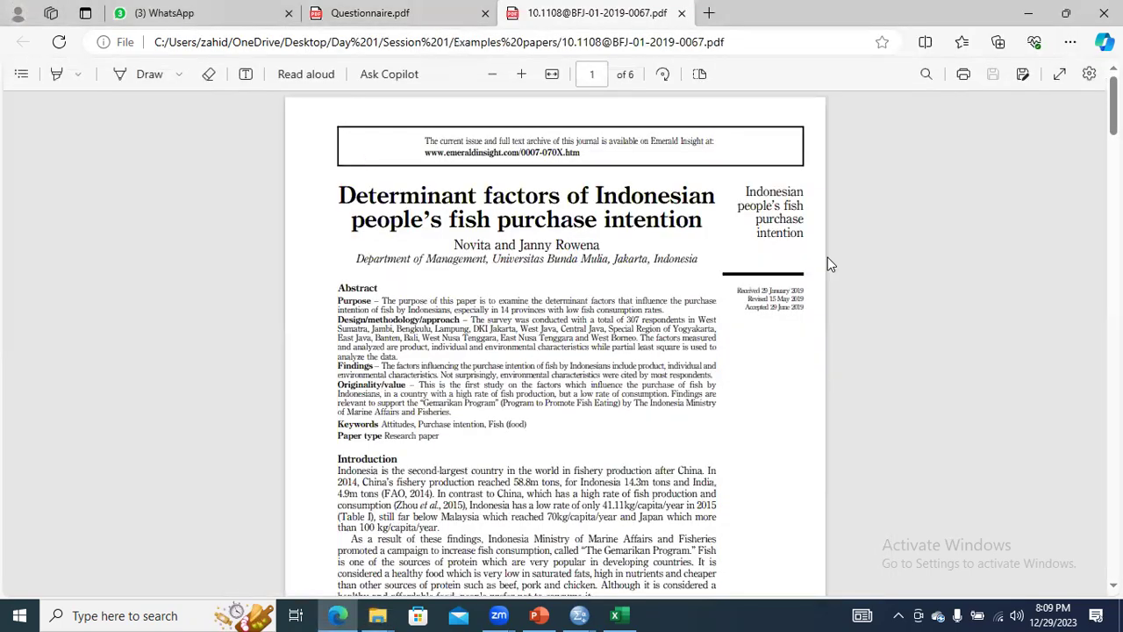
Examine how Table II of the paper lays out respondent demographics with frequency and percentage, from Gender to Income.
{"action": "left_click_drag", "start_coordinate": [1114, 106], "coordinate": [1113, 271]}
{"action": "left_click_drag", "start_coordinate": [761, 394], "coordinate": [802, 410]}
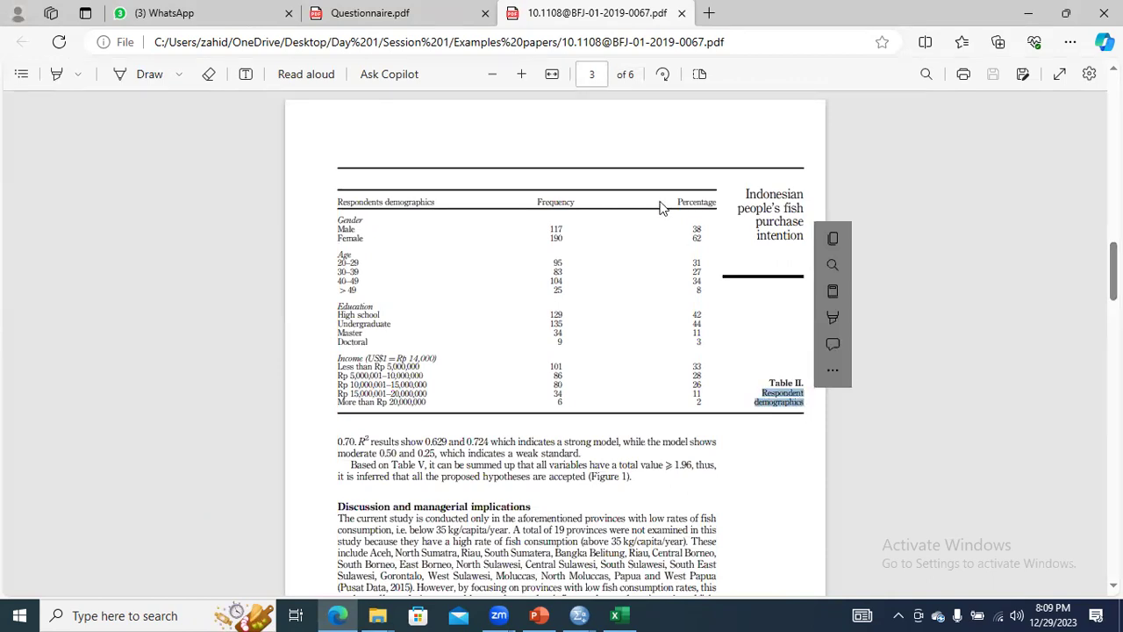
{"action": "left_click", "coordinate": [520, 74]}
{"action": "left_click", "coordinate": [520, 75]}
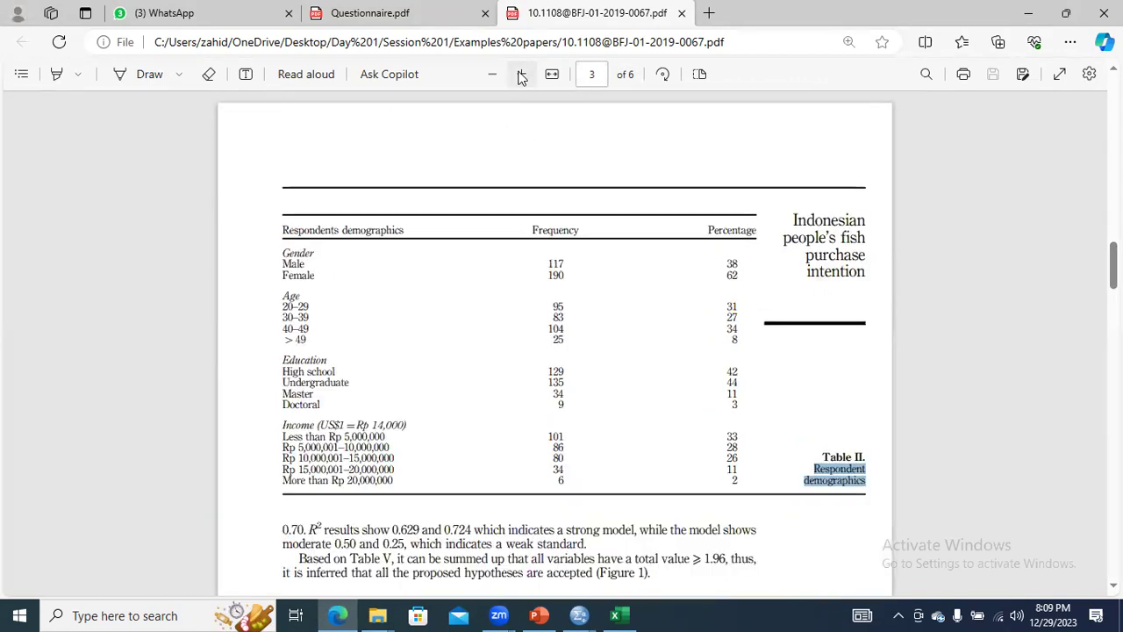
{"action": "left_click_drag", "start_coordinate": [285, 252], "coordinate": [400, 486]}
{"action": "left_click", "coordinate": [294, 430]}
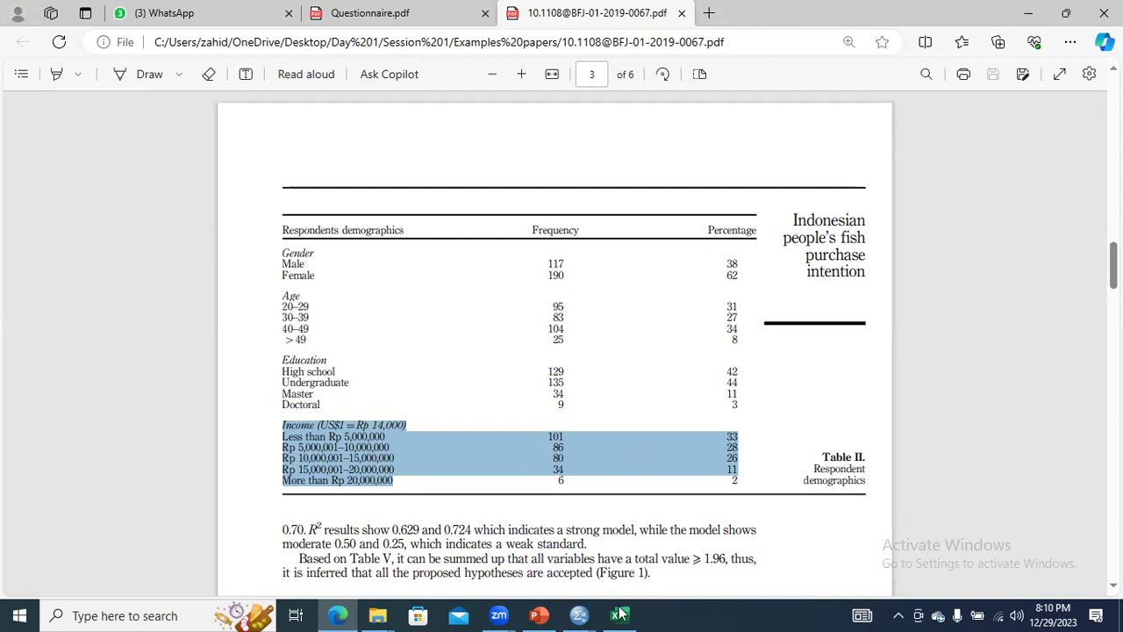
Copy the Gender of the respondant frequency table from the SPSS output and paste it into Sheet1 in Excel at cell H4.
{"action": "key", "text": "alt+Tab"}
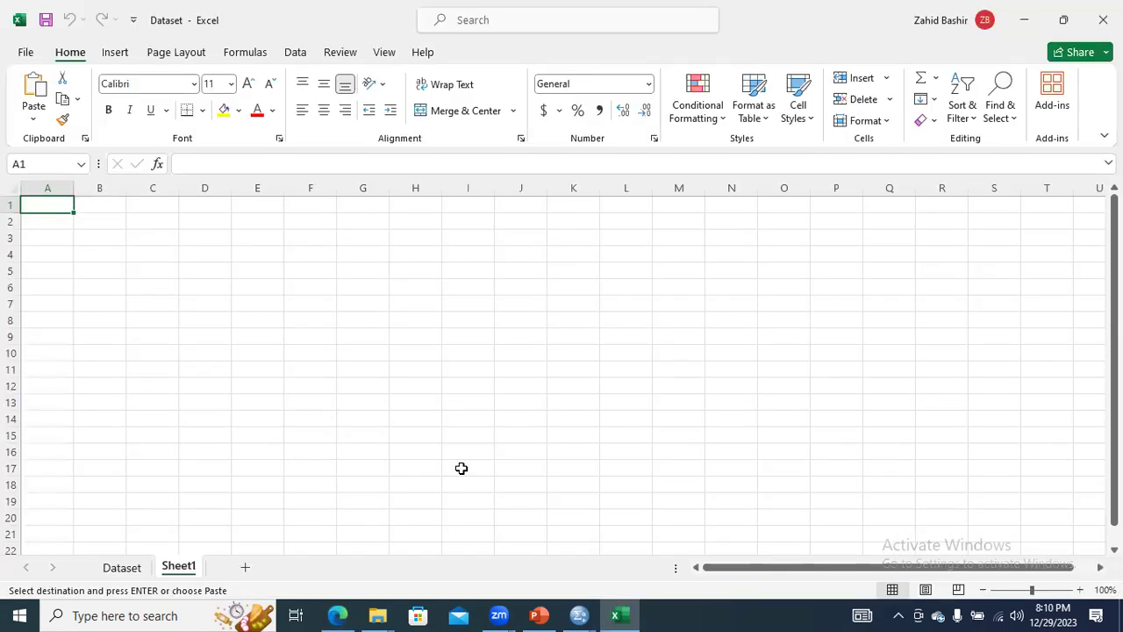
{"action": "left_click", "coordinate": [578, 614]}
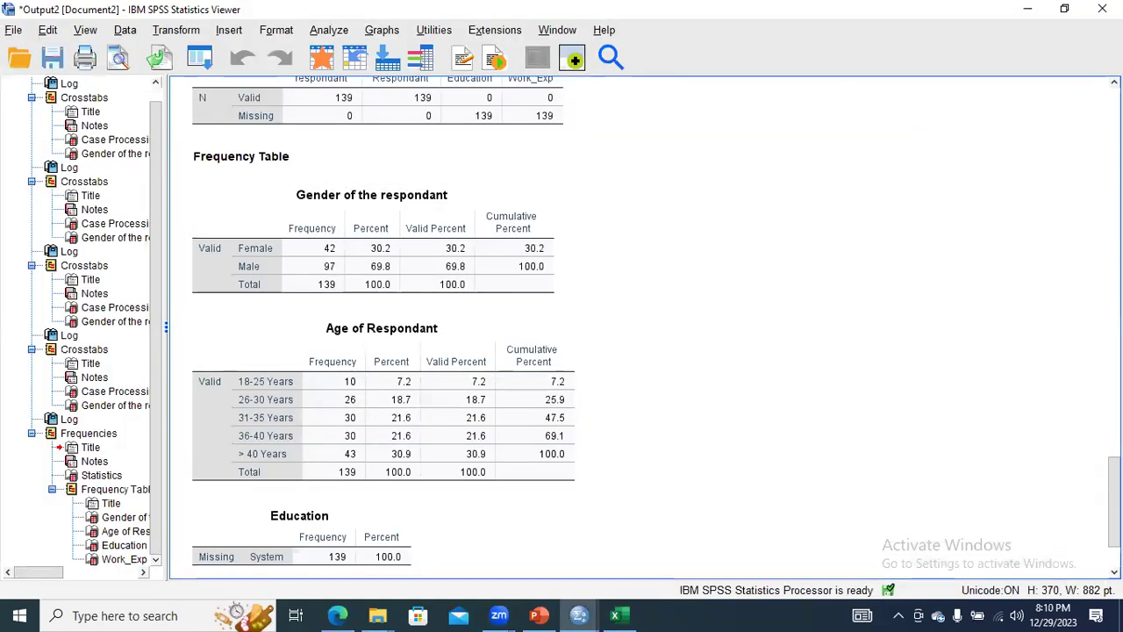
{"action": "scroll", "coordinate": [561, 329], "scroll_direction": "up", "scroll_amount": 5}
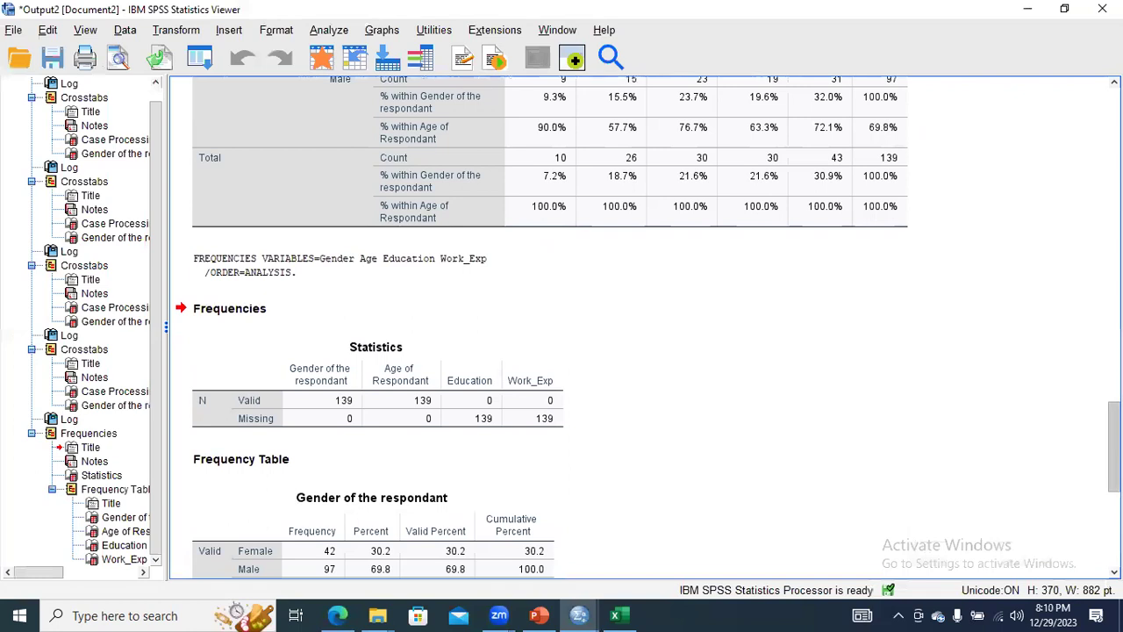
{"action": "scroll", "coordinate": [562, 329], "scroll_direction": "down", "scroll_amount": 3}
{"action": "scroll", "coordinate": [672, 413], "scroll_direction": "down", "scroll_amount": 1}
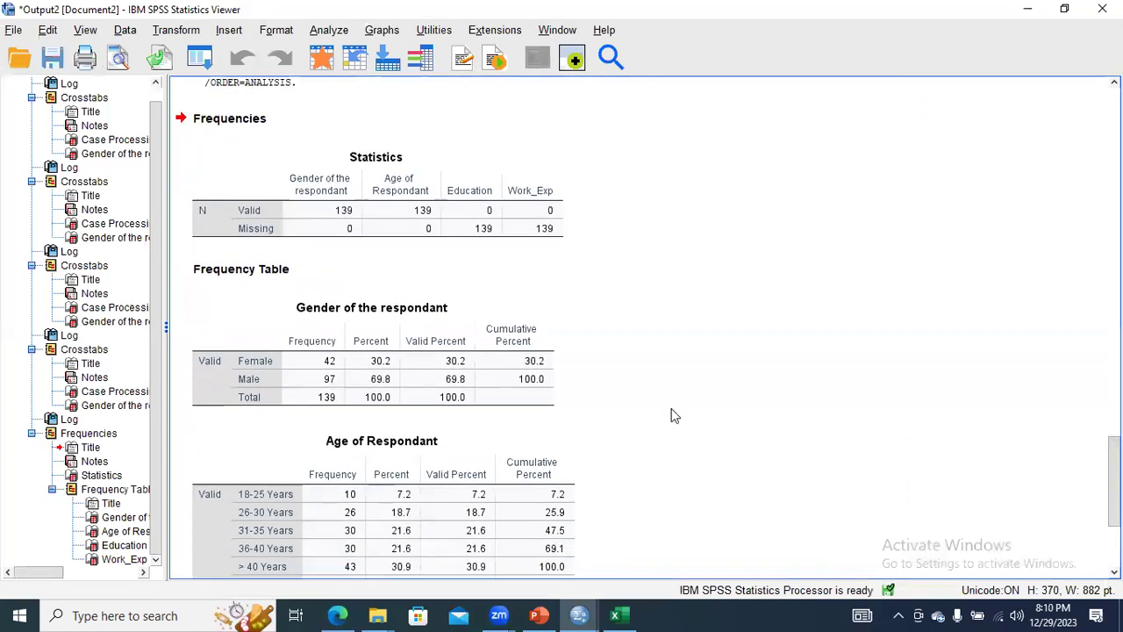
{"action": "left_click", "coordinate": [412, 374]}
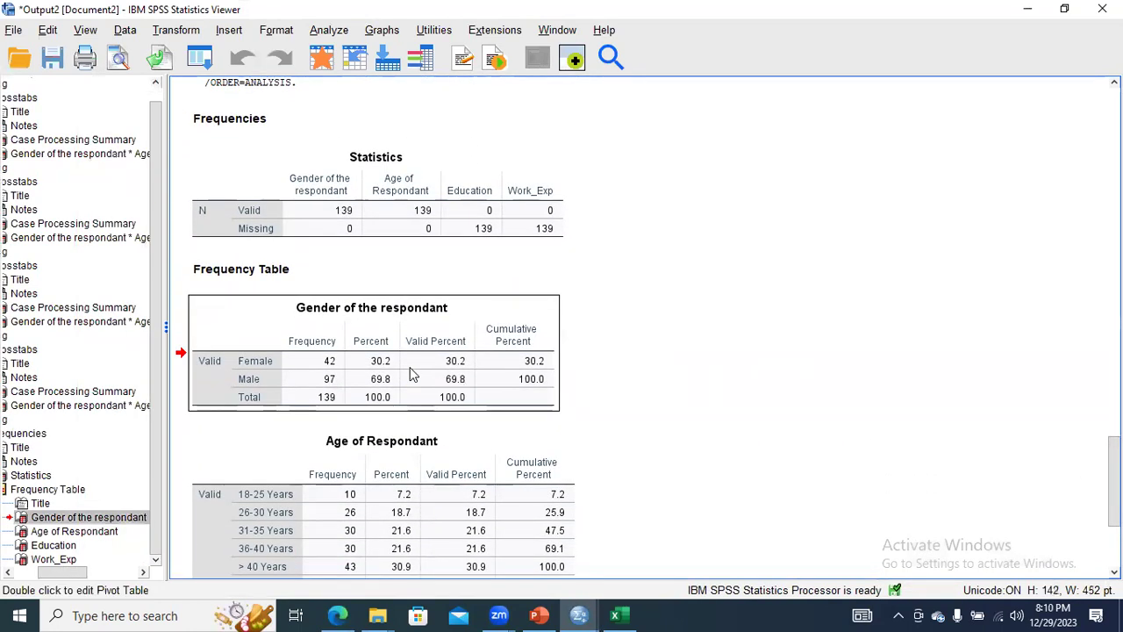
{"action": "right_click", "coordinate": [412, 375]}
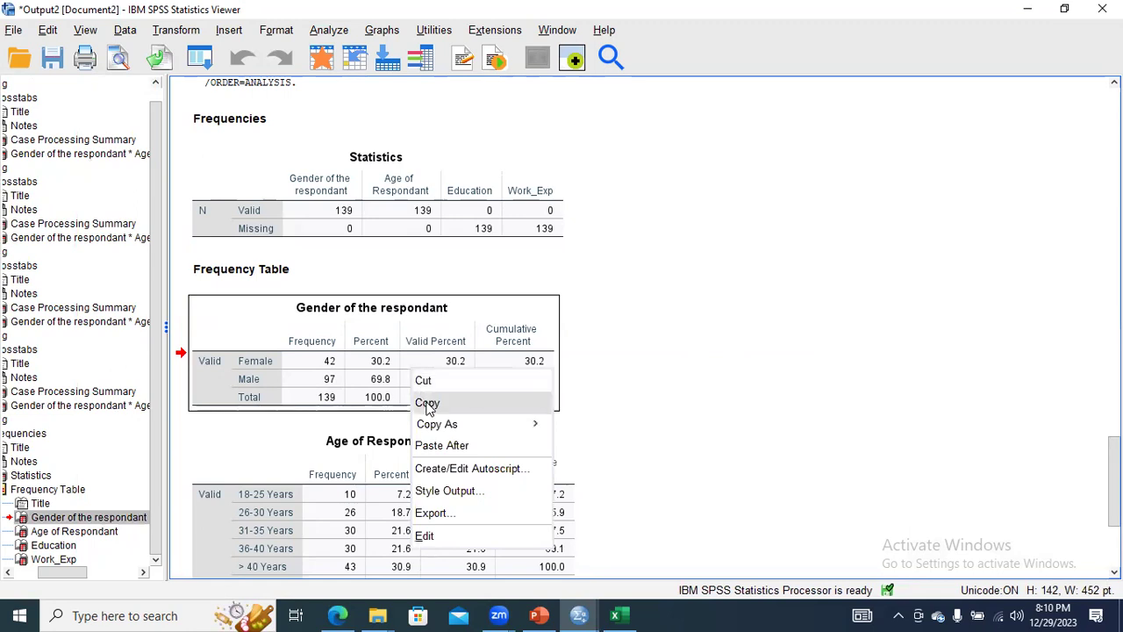
{"action": "left_click", "coordinate": [428, 404]}
{"action": "left_click", "coordinate": [618, 615]}
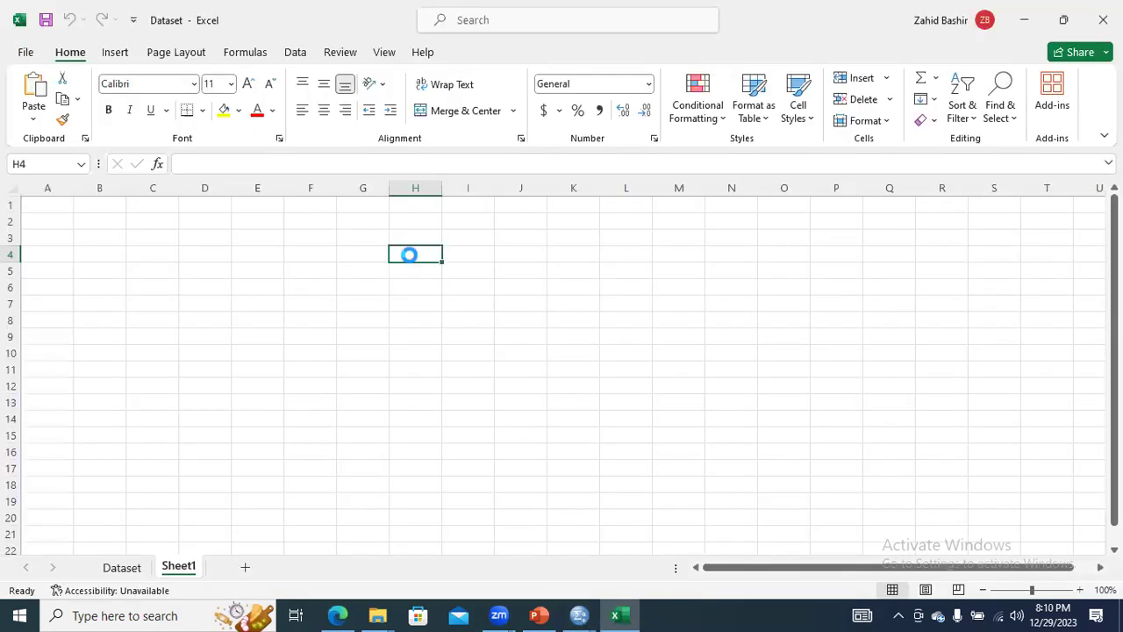
{"action": "key", "text": "ctrl+v"}
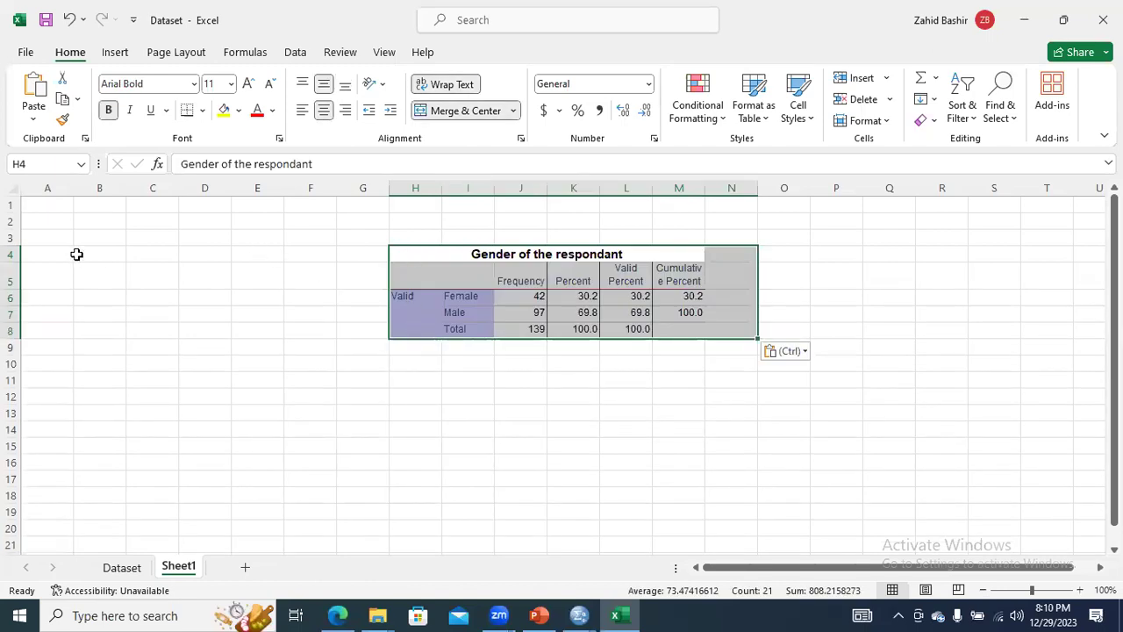
Enter the row labels Gender, Male and Female in cells A2 to A4 of Sheet1.
{"action": "left_click", "coordinate": [57, 221]}
{"action": "type", "text": "Gender"}
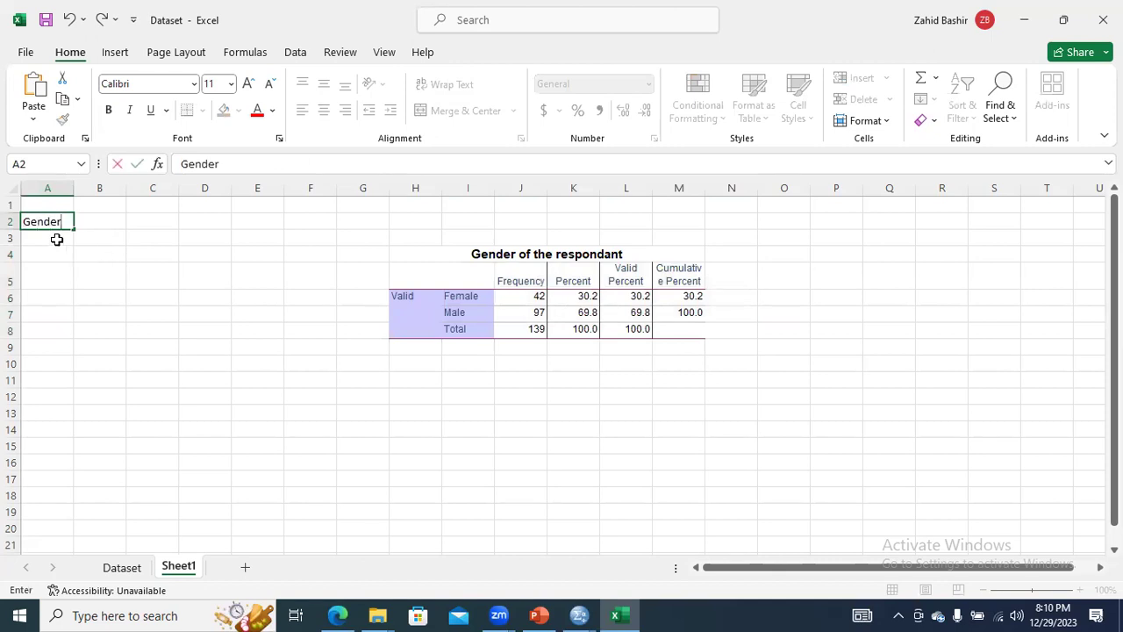
{"action": "left_click", "coordinate": [88, 237]}
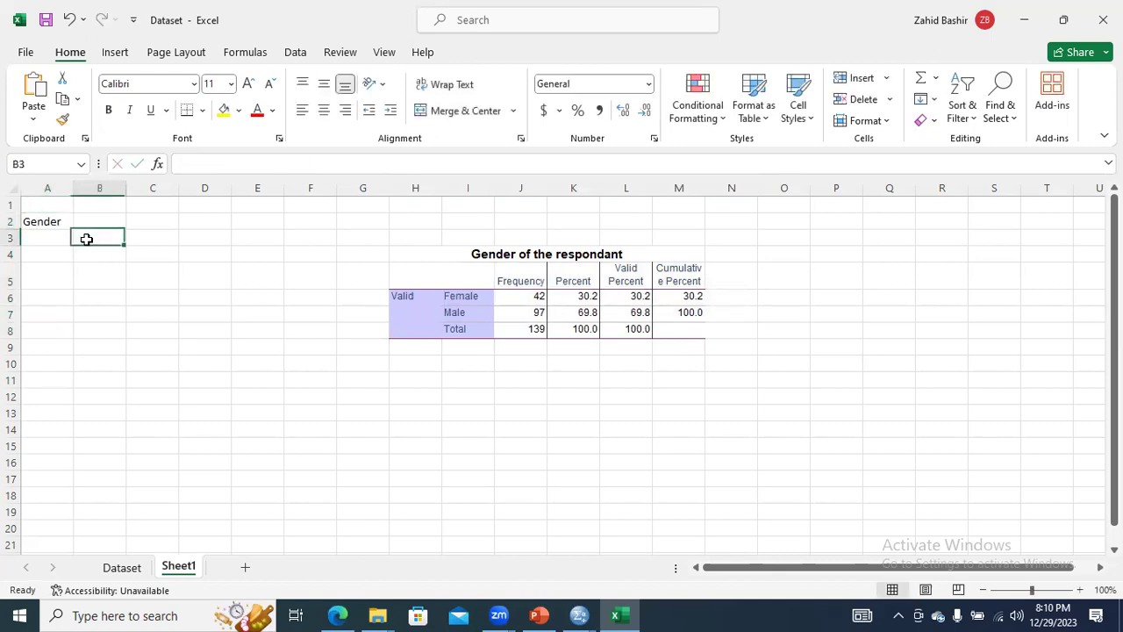
{"action": "left_click", "coordinate": [64, 240]}
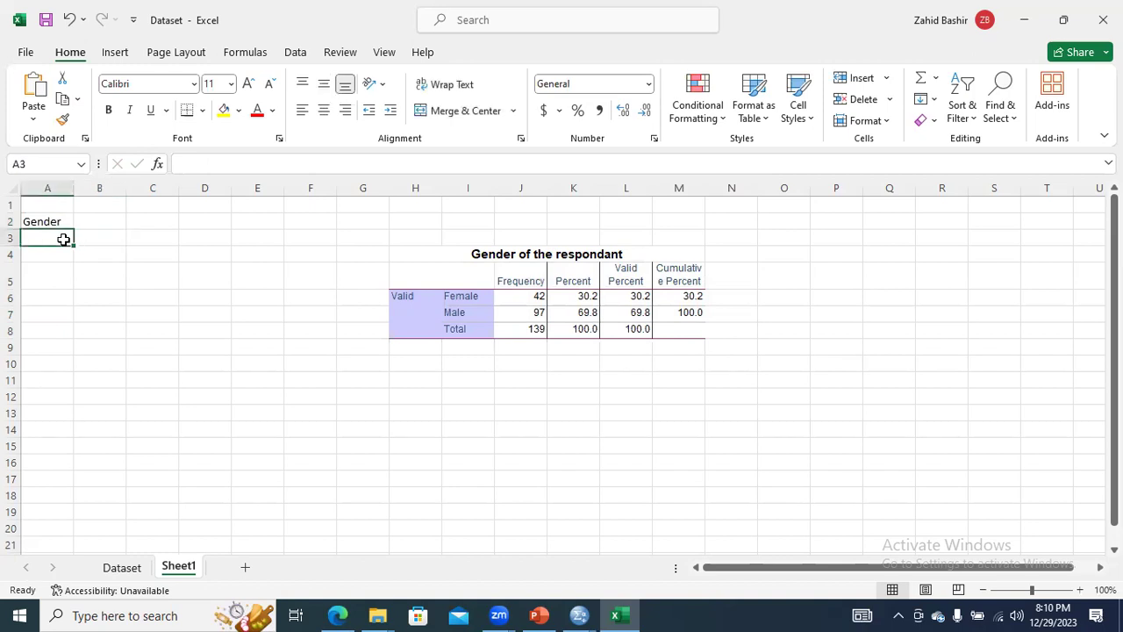
{"action": "type", "text": "Male"}
{"action": "left_click", "coordinate": [58, 252]}
{"action": "type", "text": "Female"}
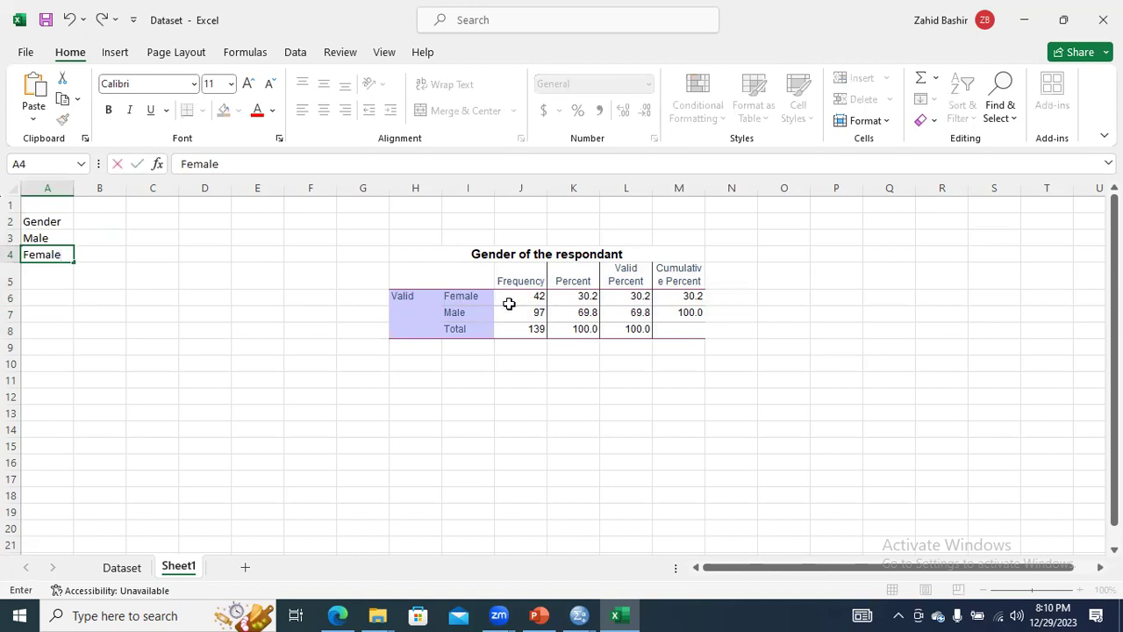
Copy the Frequency and Percent columns of the pasted gender table with headers and totals, J5:K8.
{"action": "left_click_drag", "start_coordinate": [522, 279], "coordinate": [569, 308]}
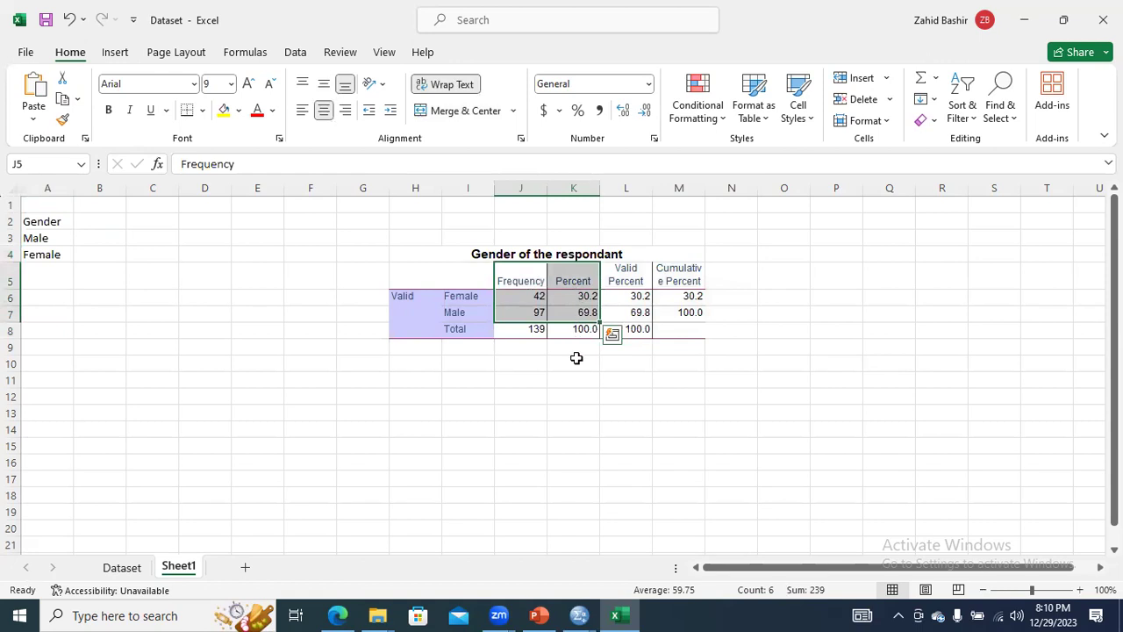
{"action": "key", "text": "shift+Down"}
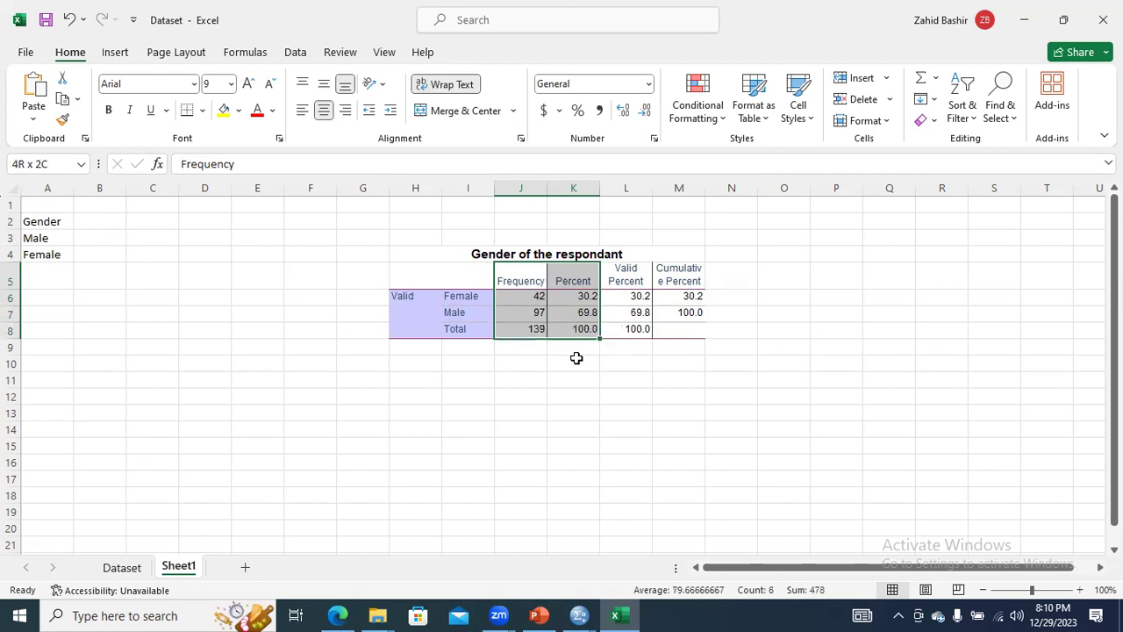
{"action": "key", "text": "ctrl+c"}
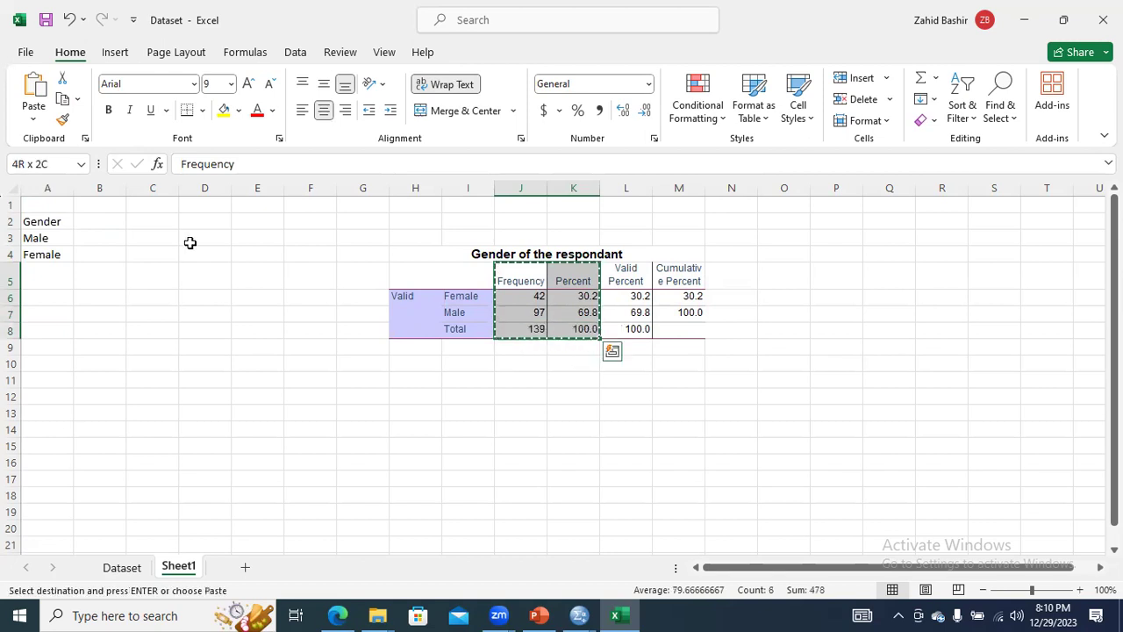
Try pasting the copied Frequency and Percent block at B3 and at B2, undoing each paste.
{"action": "left_click", "coordinate": [104, 236]}
{"action": "key", "text": "ctrl+v"}
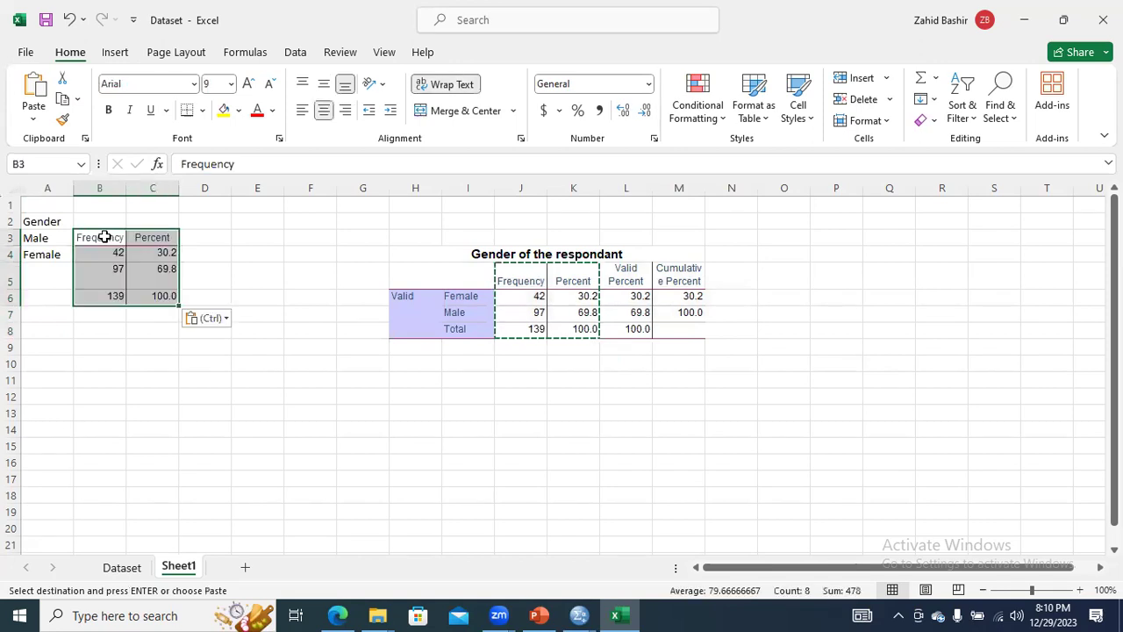
{"action": "key", "text": "ctrl+z"}
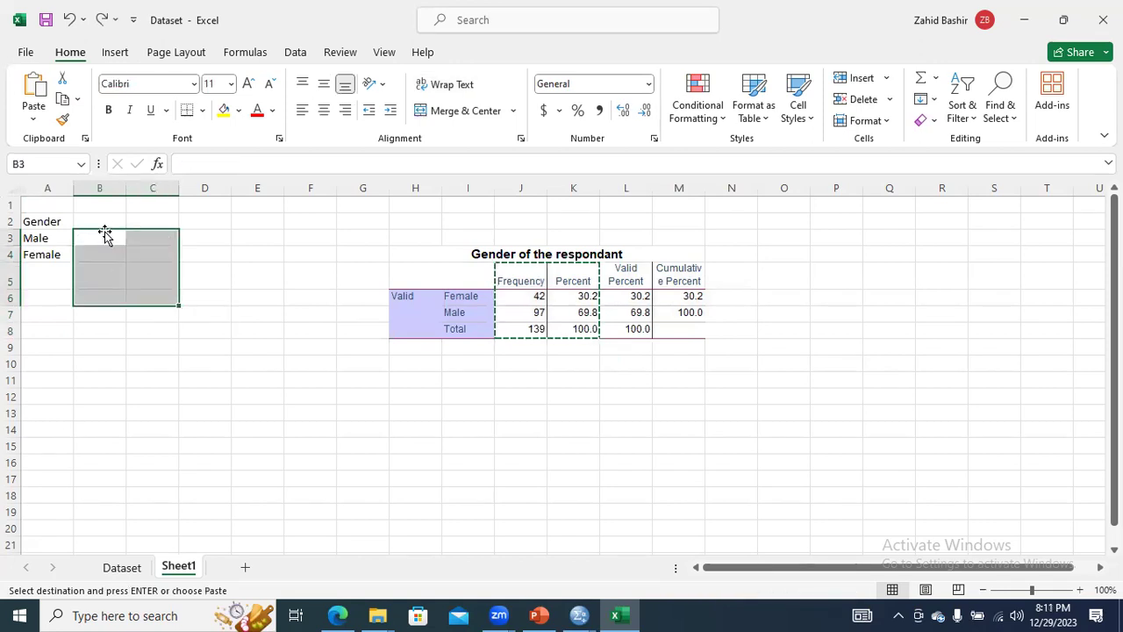
{"action": "left_click", "coordinate": [105, 218]}
{"action": "key", "text": "ctrl+v"}
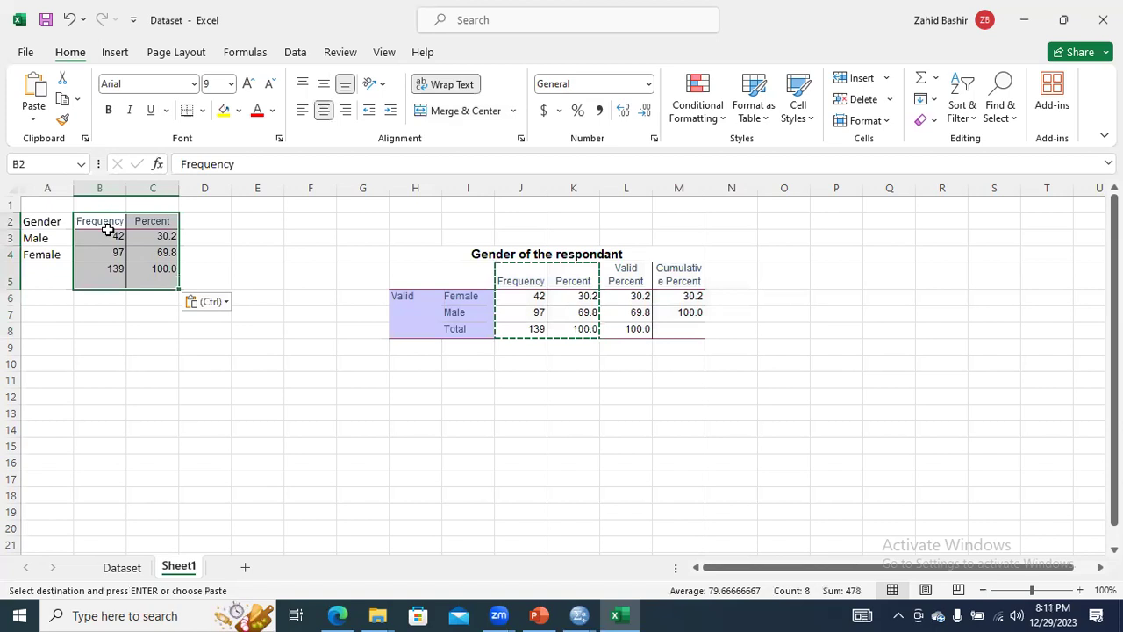
{"action": "key", "text": "ctrl+z"}
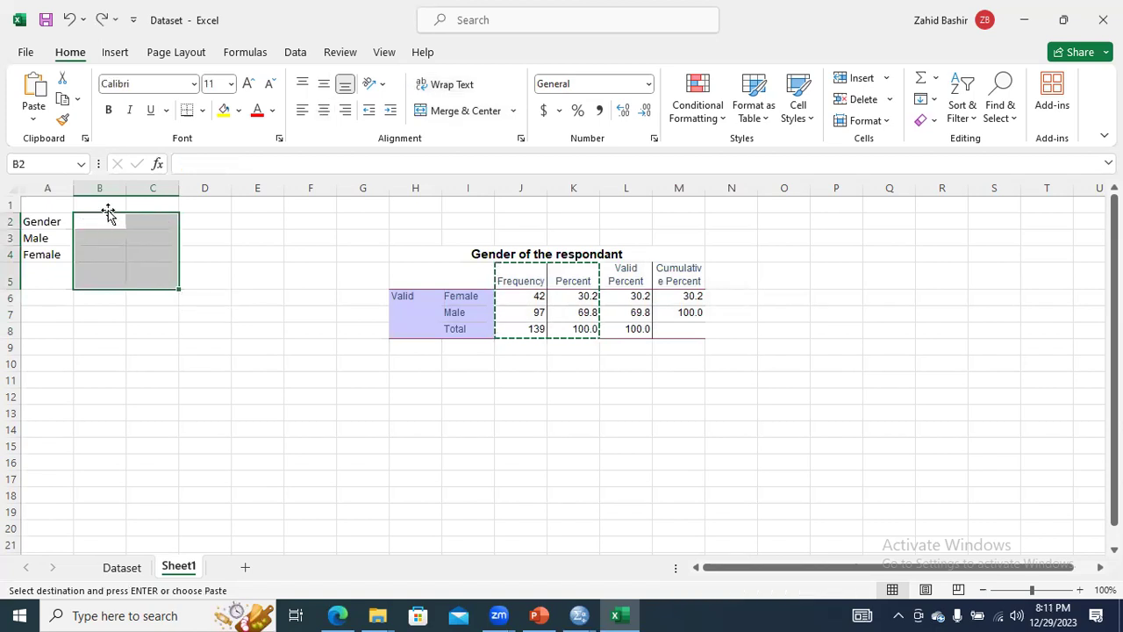
Paste the Frequency and Percent block at B1 and clear the numbers in B2:C4, keeping only the headers.
{"action": "left_click", "coordinate": [108, 204]}
{"action": "key", "text": "ctrl+v"}
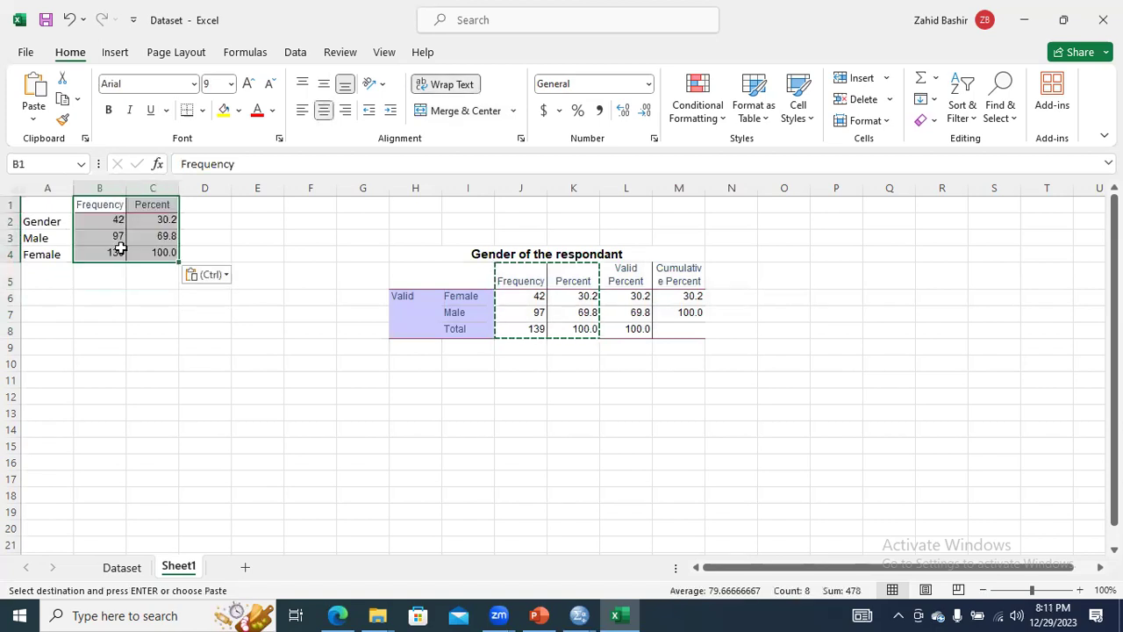
{"action": "left_click_drag", "start_coordinate": [112, 221], "coordinate": [151, 252]}
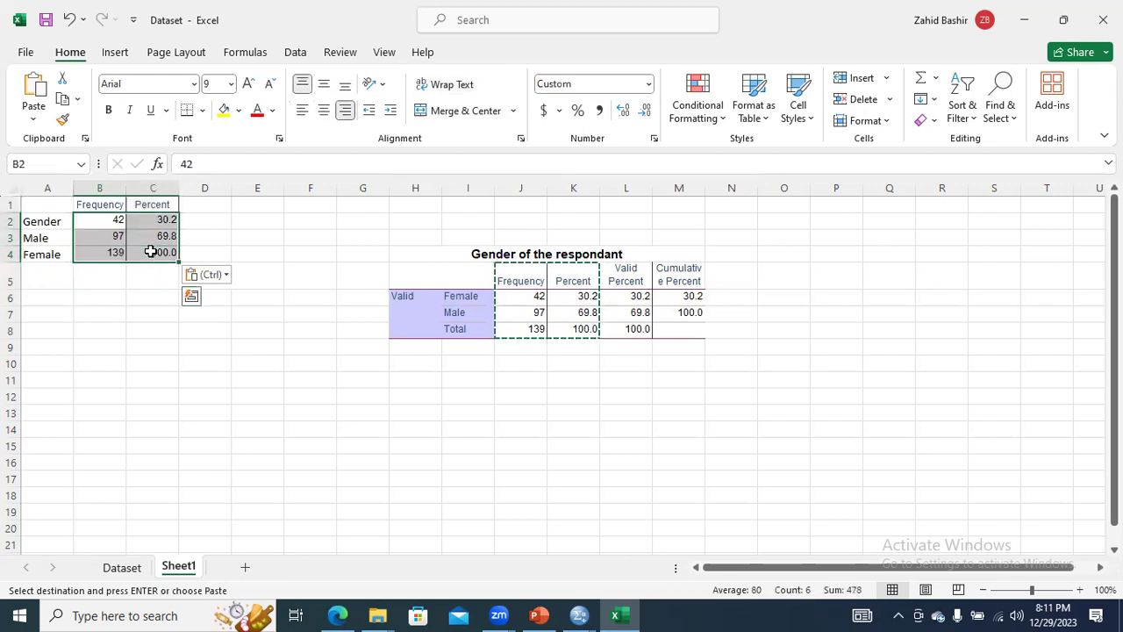
{"action": "key", "text": "Delete"}
{"action": "left_click", "coordinate": [226, 290]}
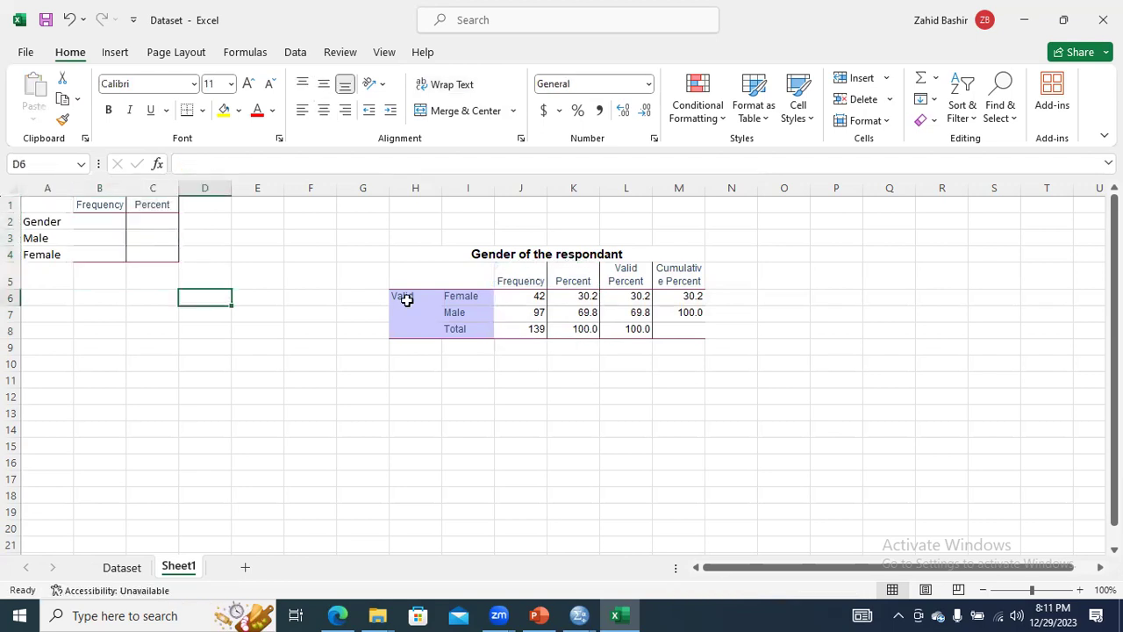
Copy the Female and Male frequencies and percents, J6:K7, into B3:C4 and centre them horizontally.
{"action": "left_click_drag", "start_coordinate": [540, 300], "coordinate": [573, 312]}
{"action": "key", "text": "ctrl+c"}
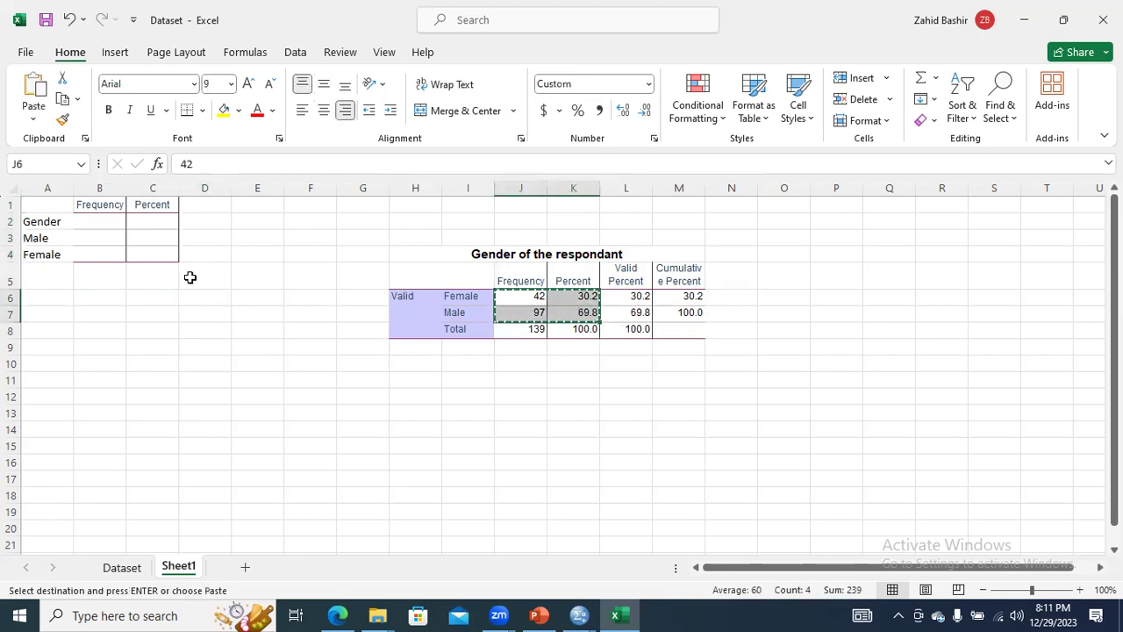
{"action": "left_click", "coordinate": [100, 238]}
{"action": "key", "text": "ctrl+v"}
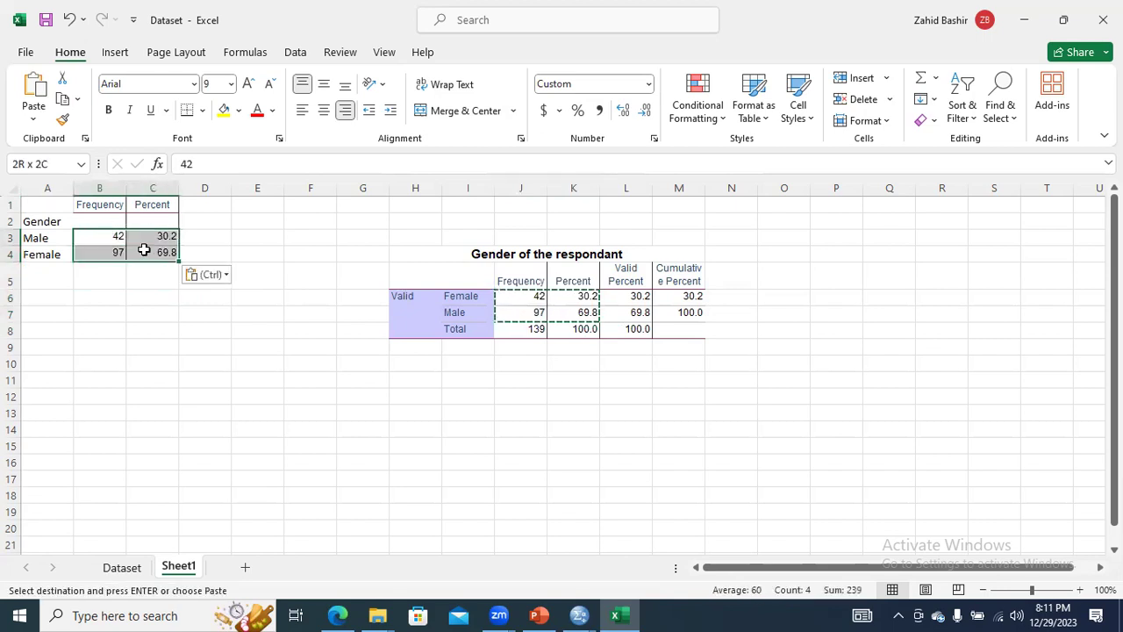
{"action": "left_click", "coordinate": [323, 112]}
Copy the gender table's total frequency and percent, J8:K8, into B2:C2 beside Gender and centre them.
{"action": "left_click_drag", "start_coordinate": [513, 328], "coordinate": [563, 326]}
{"action": "key", "text": "ctrl+c"}
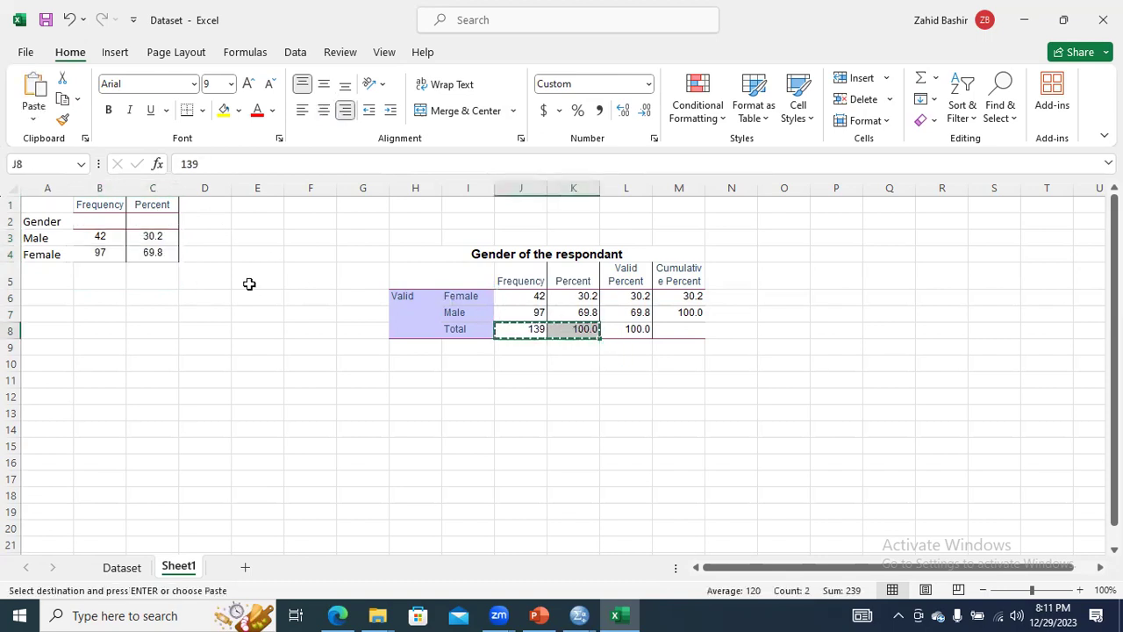
{"action": "left_click_drag", "start_coordinate": [113, 224], "coordinate": [149, 221]}
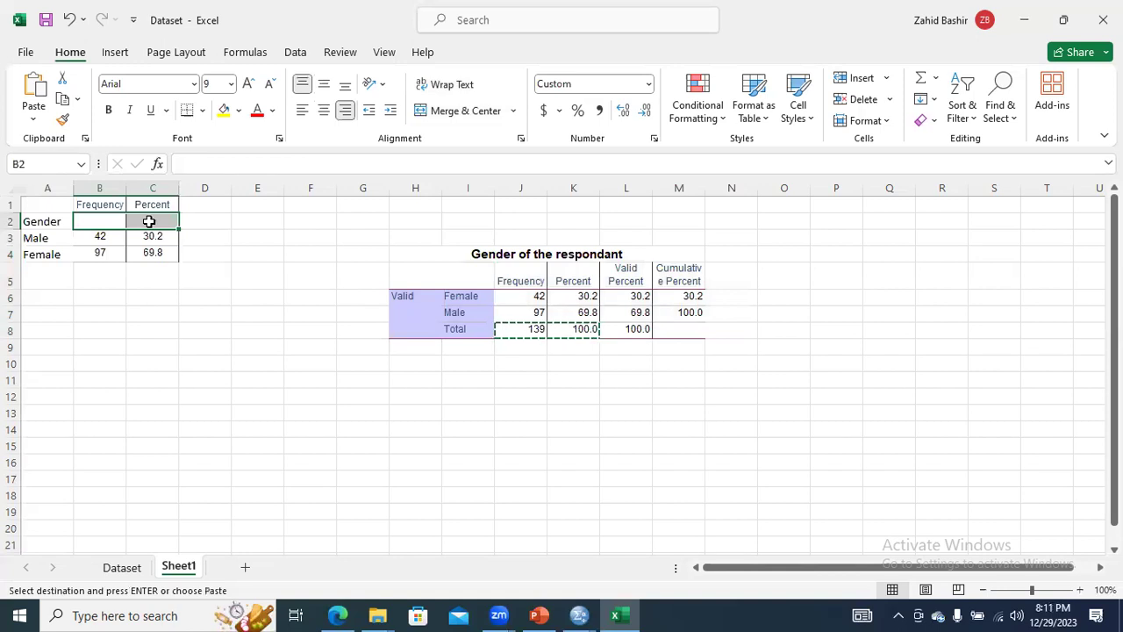
{"action": "key", "text": "ctrl+v"}
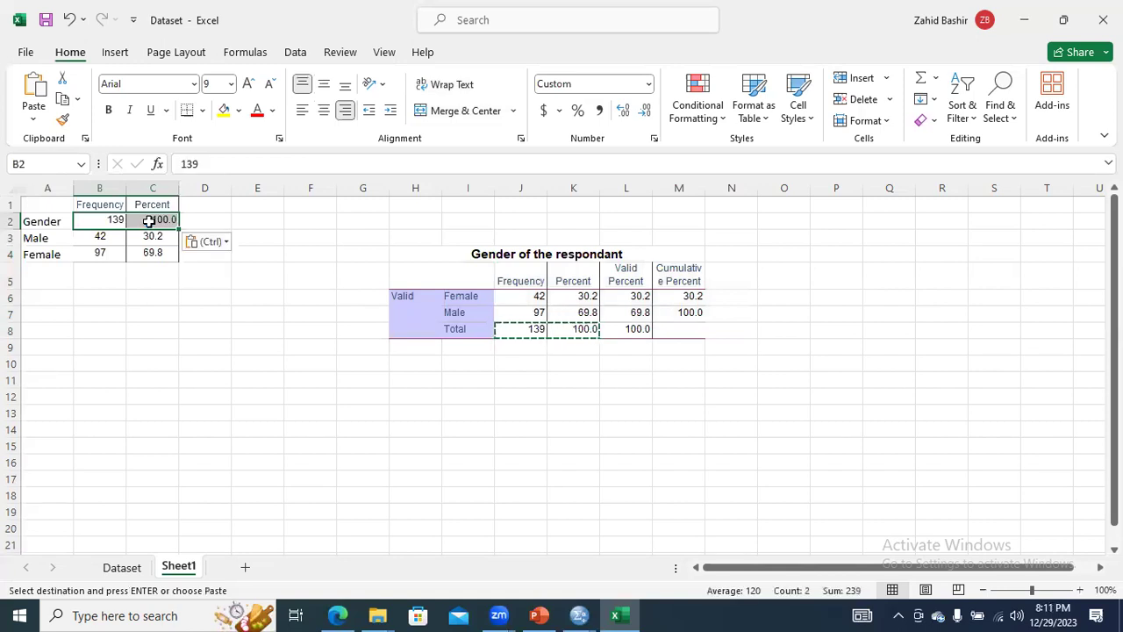
{"action": "left_click", "coordinate": [324, 109]}
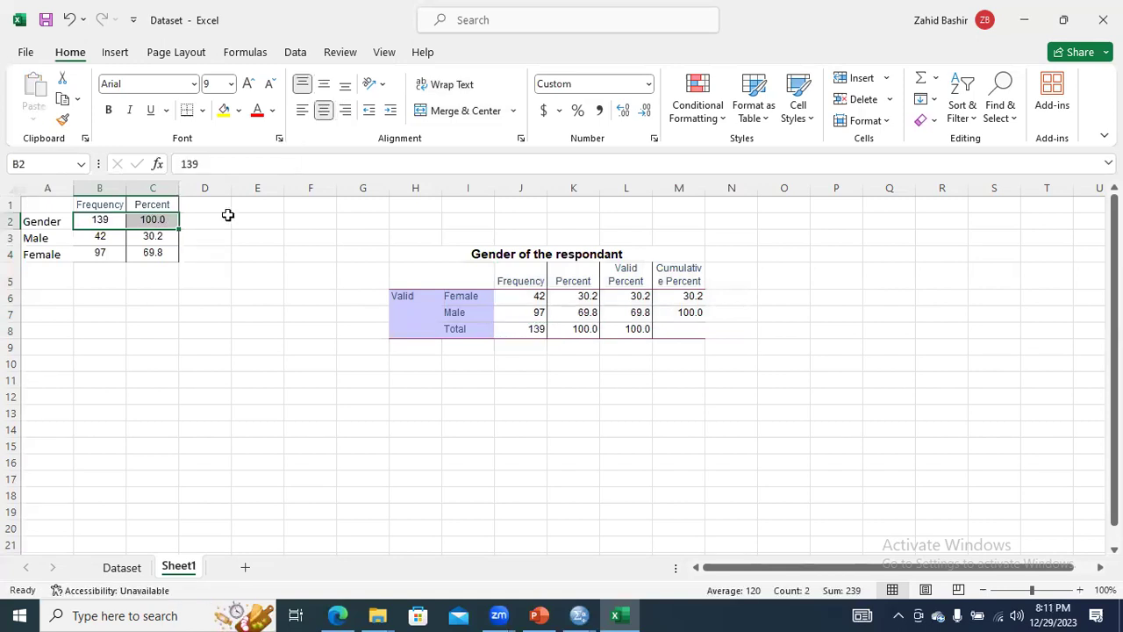
Make the Gender label in A2 bold.
{"action": "left_click", "coordinate": [114, 238]}
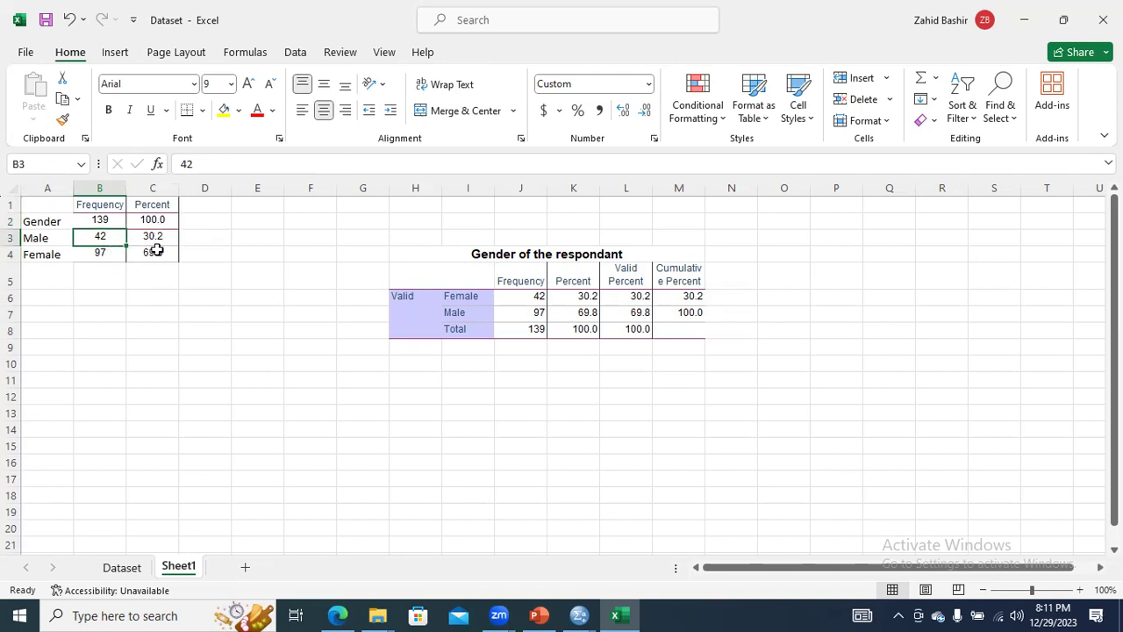
{"action": "left_click", "coordinate": [155, 251]}
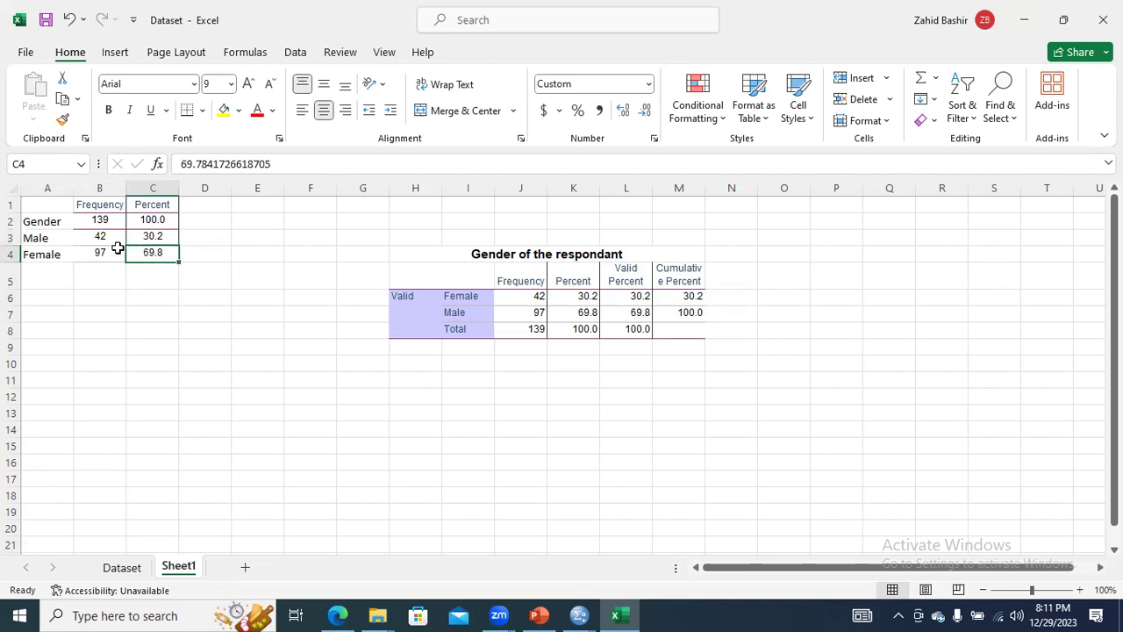
{"action": "left_click", "coordinate": [143, 234]}
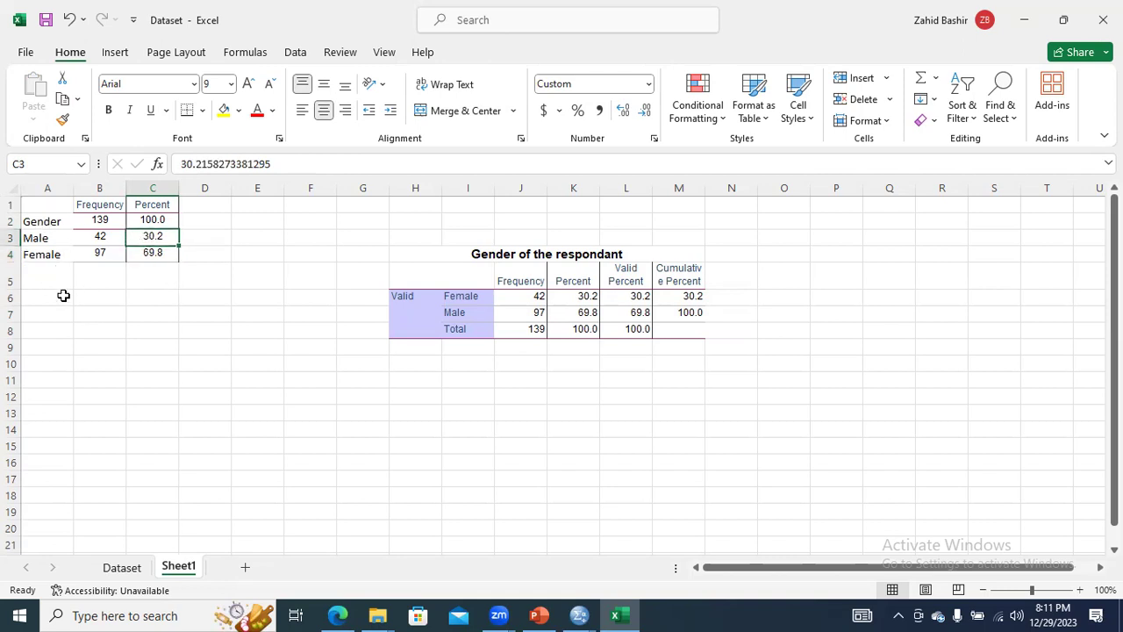
{"action": "left_click", "coordinate": [41, 222]}
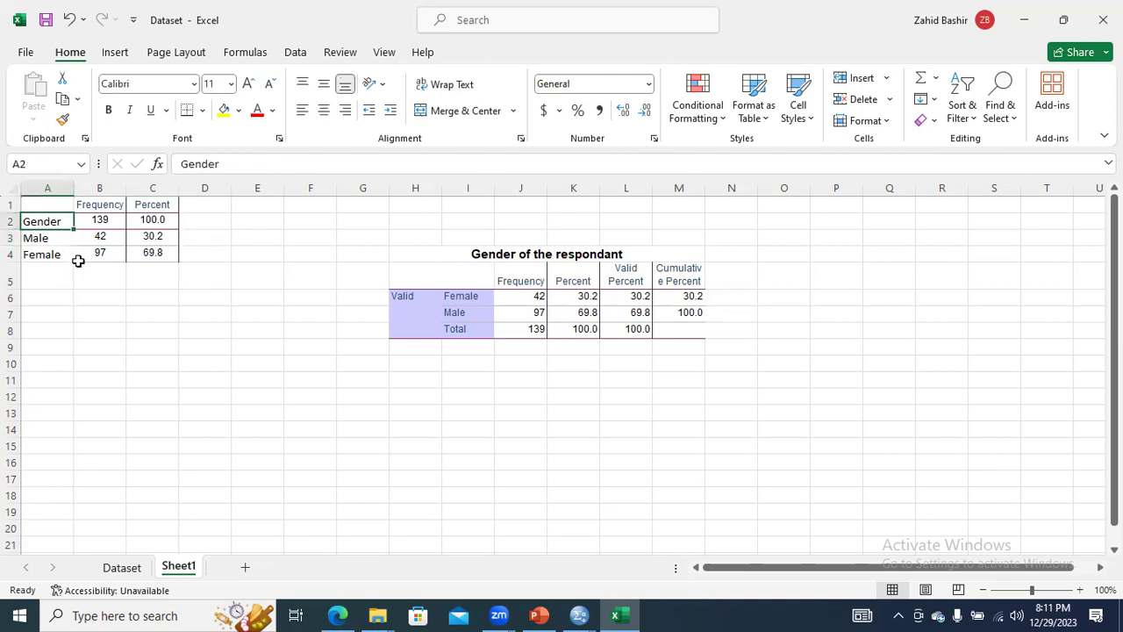
{"action": "key", "text": "ctrl+b"}
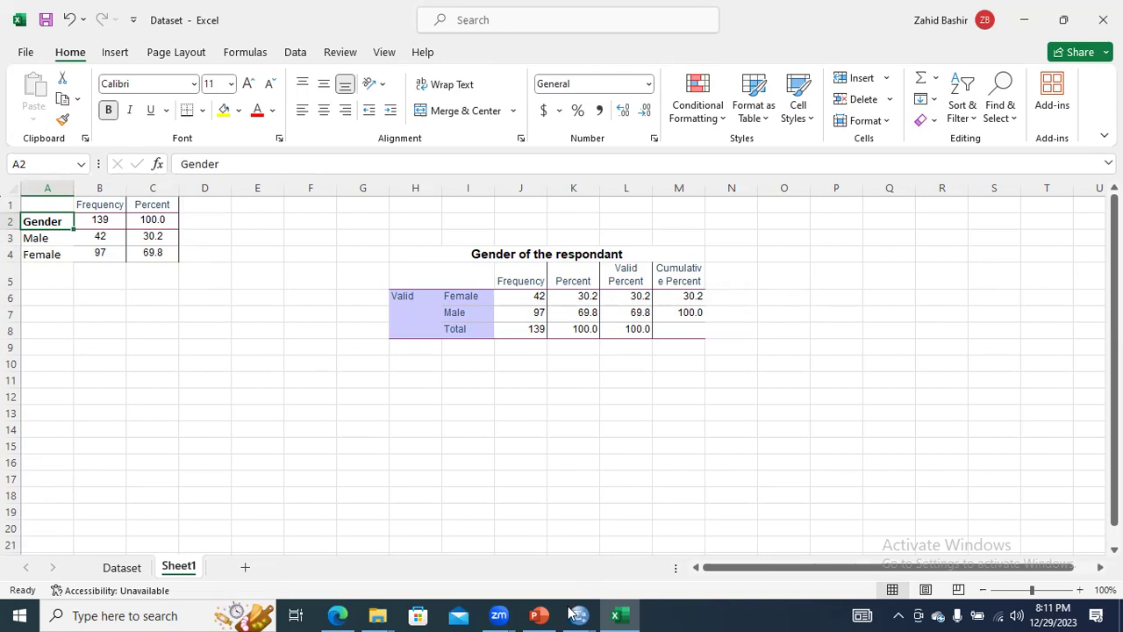
Switch to the SPSS Statistics Viewer output and copy the Age of Respondant frequency table.
{"action": "mouse_move", "coordinate": [575, 614]}
{"action": "left_click", "coordinate": [658, 544]}
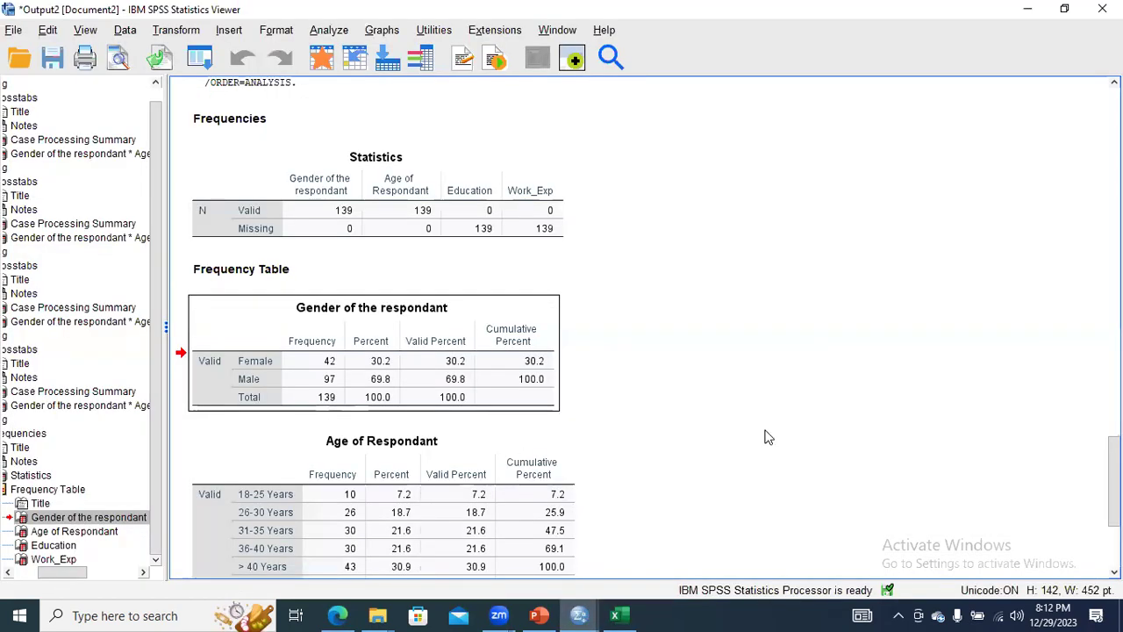
{"action": "scroll", "coordinate": [481, 421], "scroll_direction": "down", "scroll_amount": 3}
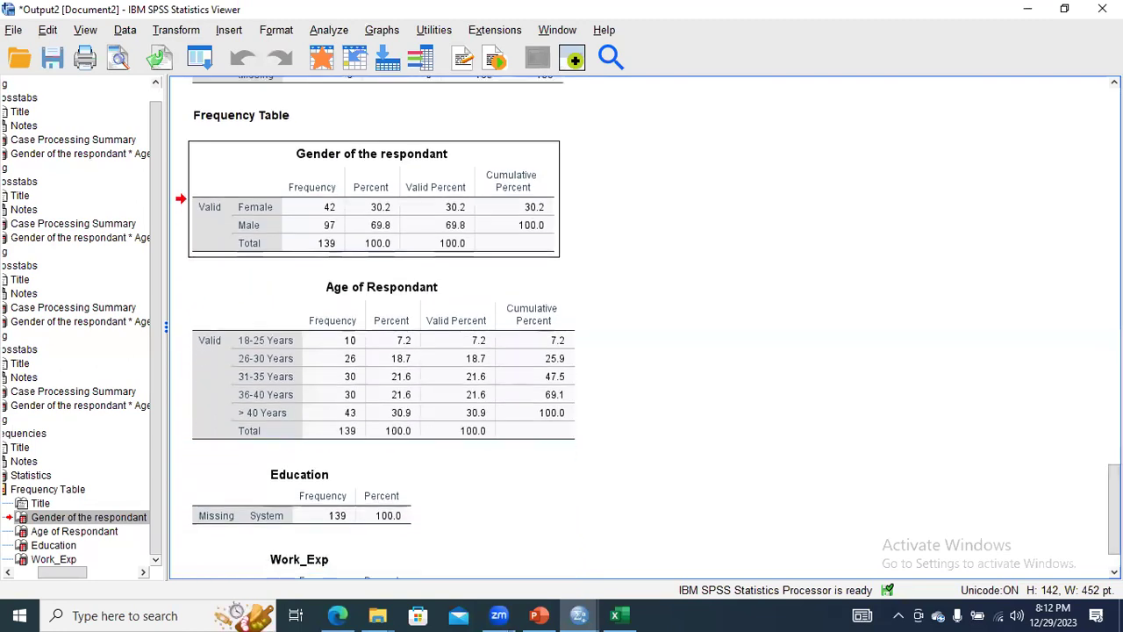
{"action": "left_click", "coordinate": [440, 414]}
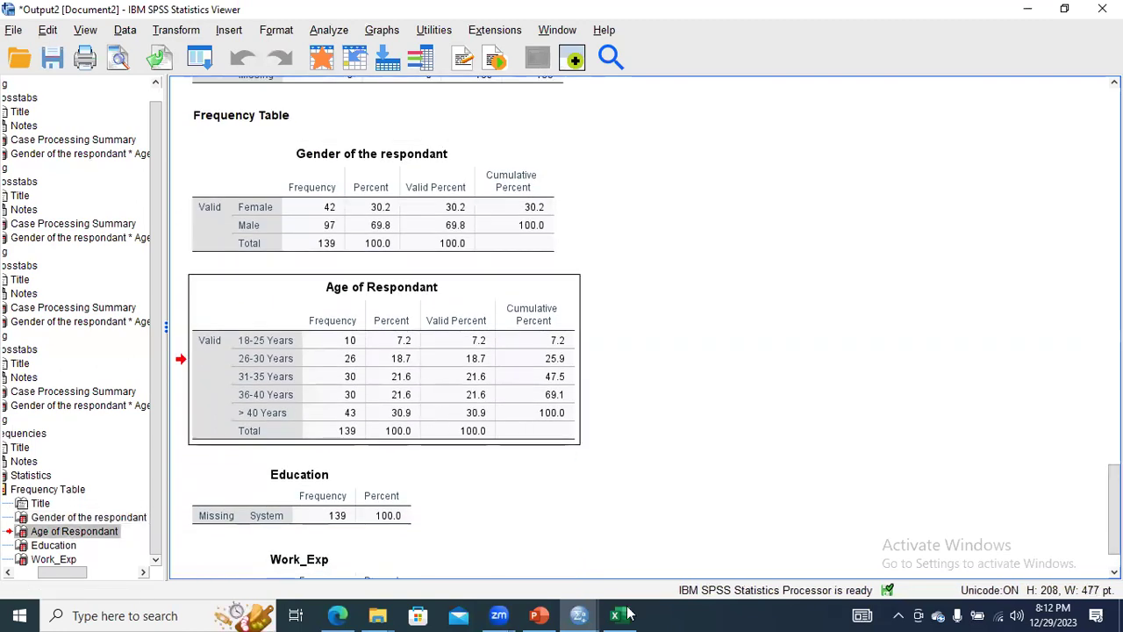
{"action": "left_click_drag", "start_coordinate": [402, 239], "coordinate": [655, 332]}
{"action": "key", "text": "ctrl+v"}
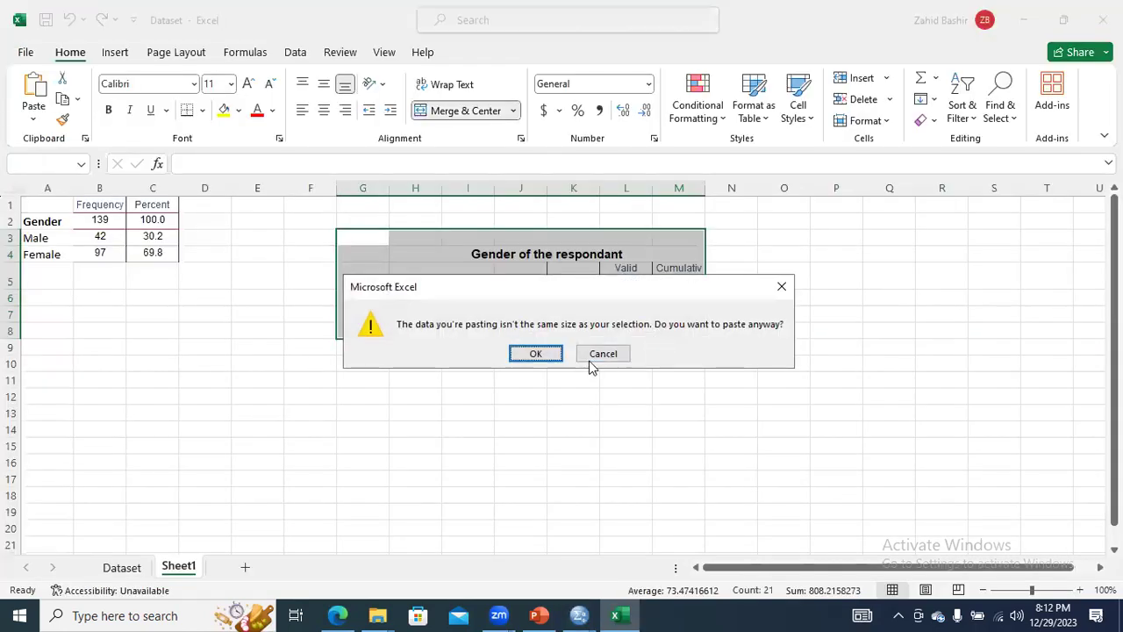
{"action": "left_click", "coordinate": [531, 353]}
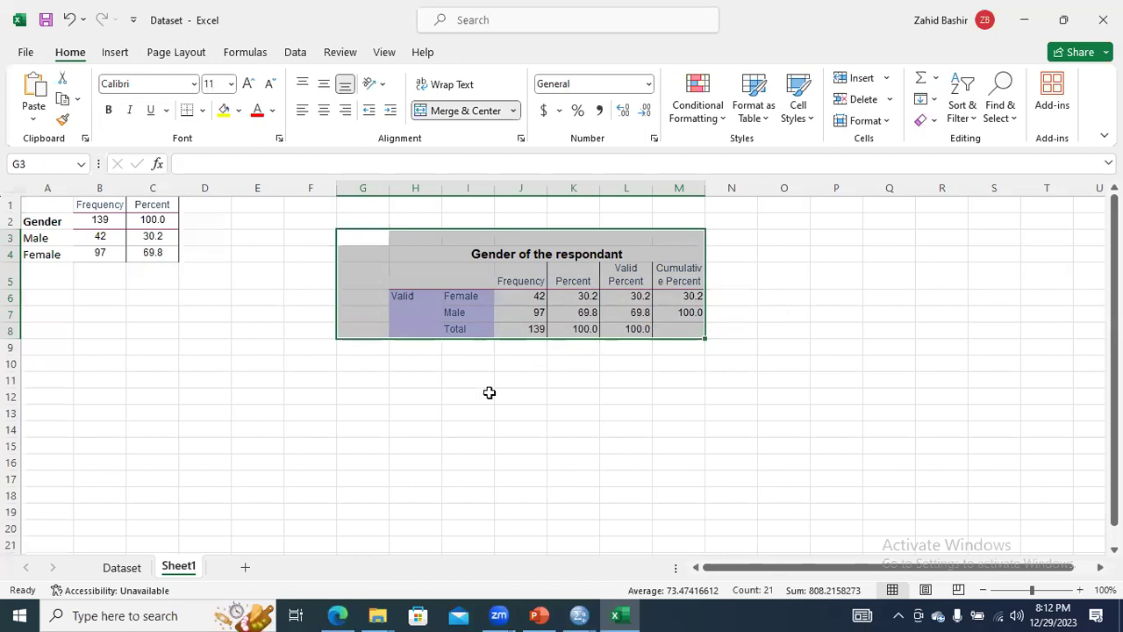
Paste the Age of Respondant table in Excel at H11 and enter the row label Age in A5.
{"action": "left_click", "coordinate": [424, 383]}
{"action": "key", "text": "ctrl+v"}
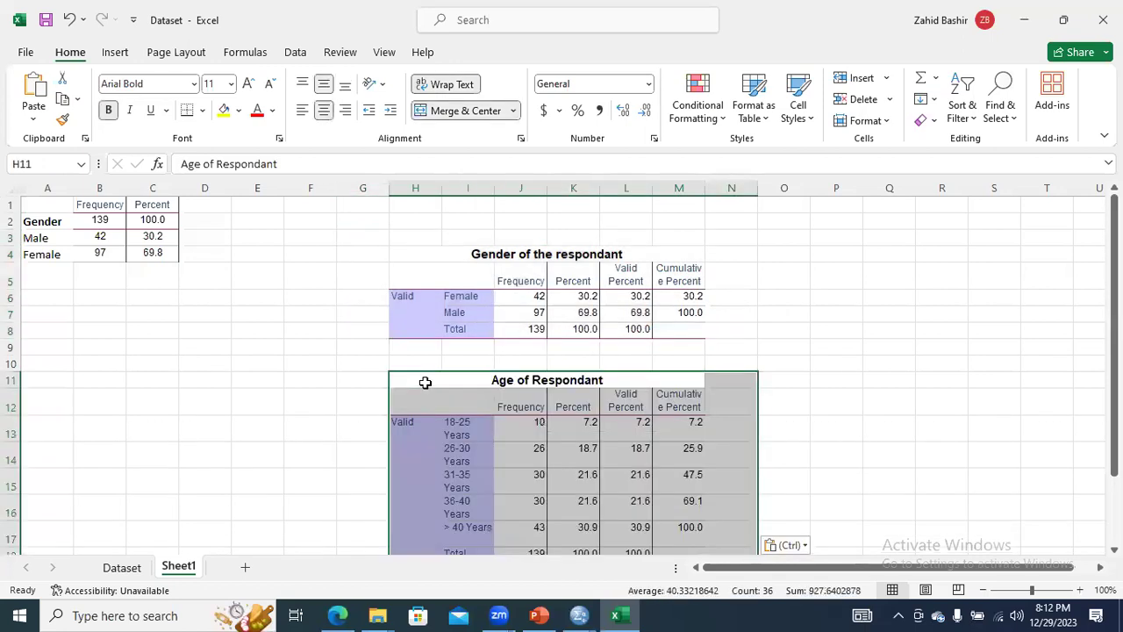
{"action": "left_click", "coordinate": [42, 277]}
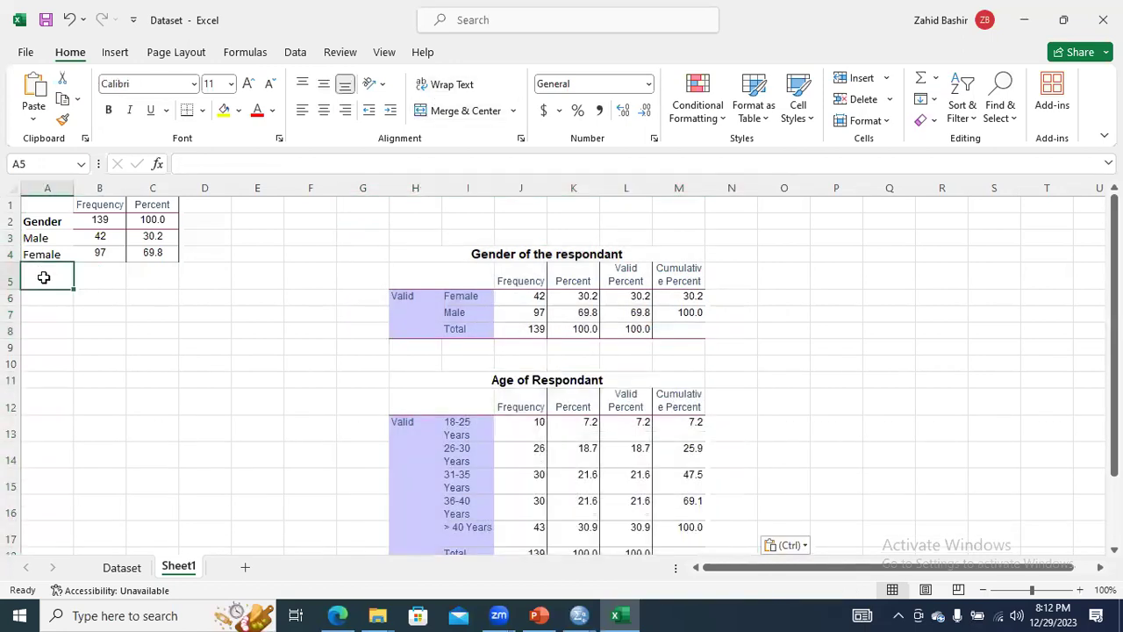
{"action": "type", "text": "Ag"}
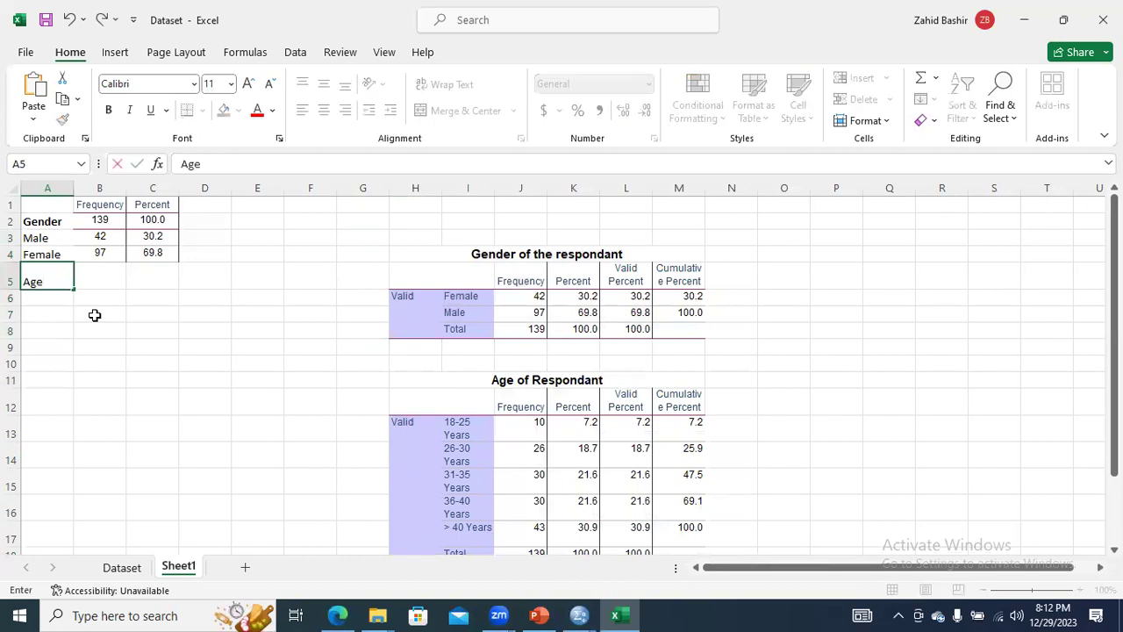
{"action": "type", "text": "e"}
{"action": "key", "text": "Return"}
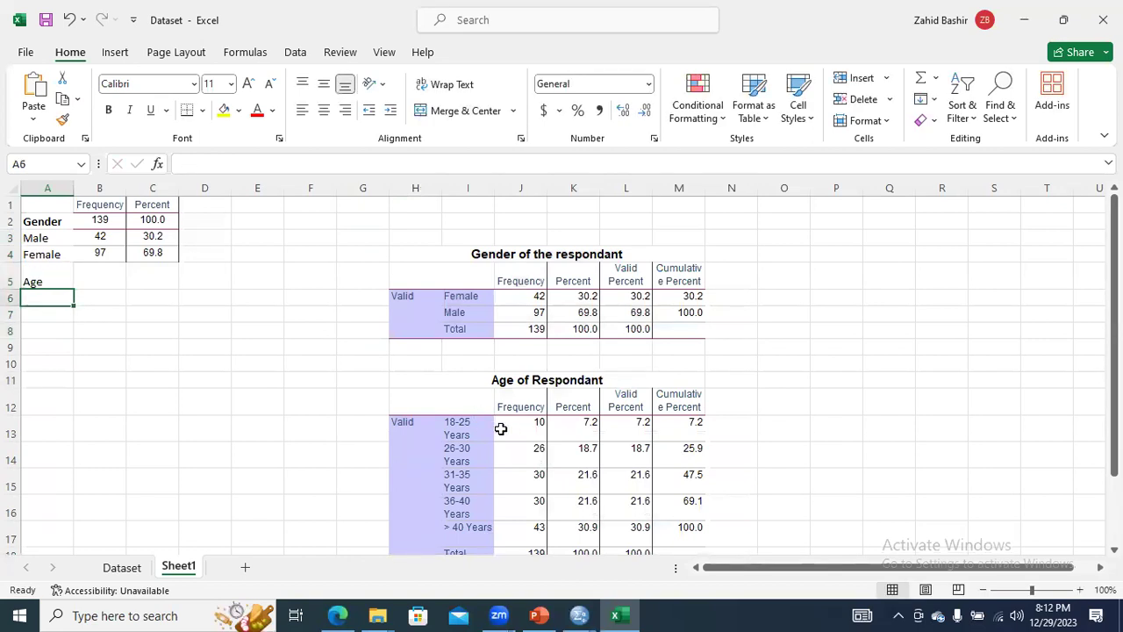
Copy the five age groups with their frequencies and percents, I13:K17, to A6 and widen column A to fit the labels.
{"action": "left_click_drag", "start_coordinate": [480, 426], "coordinate": [580, 527]}
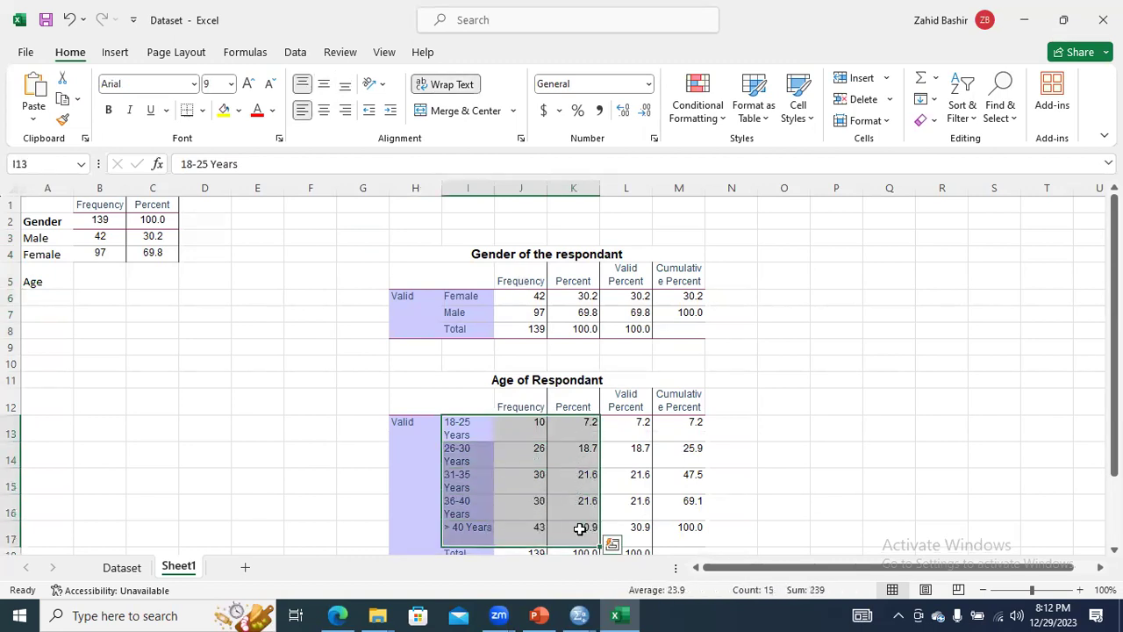
{"action": "key", "text": "ctrl+c"}
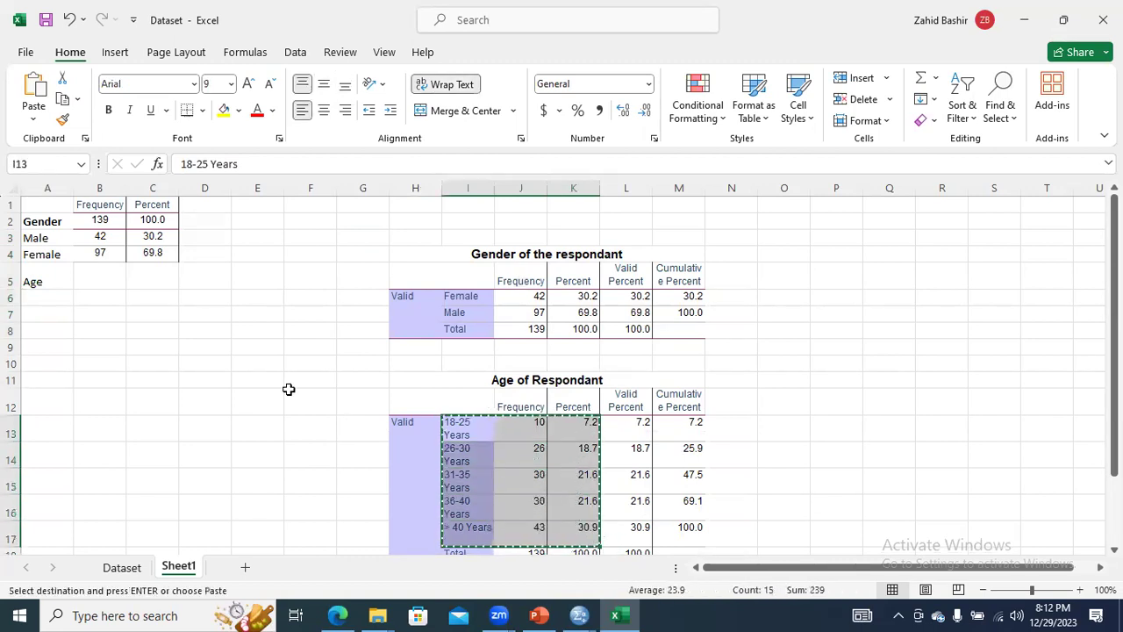
{"action": "left_click", "coordinate": [67, 295]}
{"action": "key", "text": "ctrl+v"}
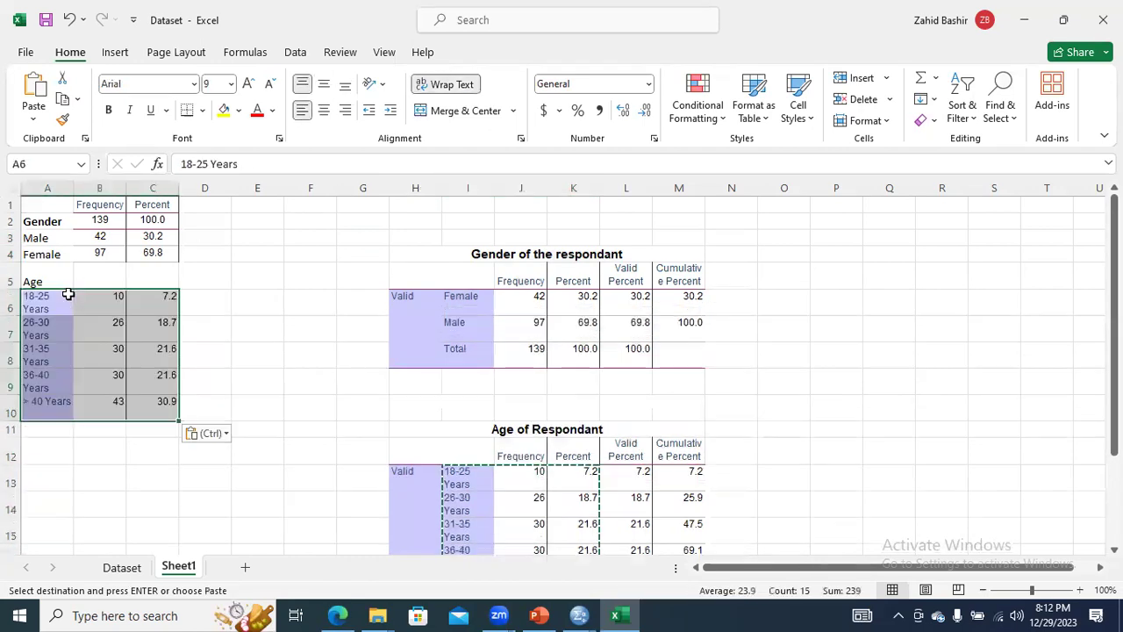
{"action": "left_click", "coordinate": [112, 309]}
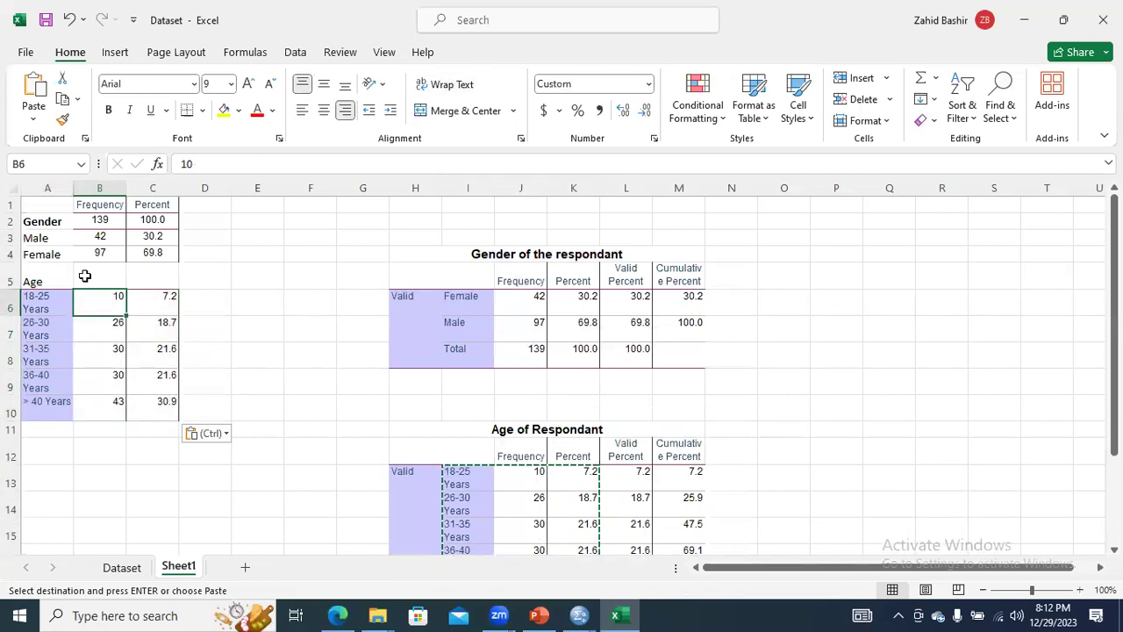
{"action": "left_click_drag", "start_coordinate": [74, 187], "coordinate": [99, 187]}
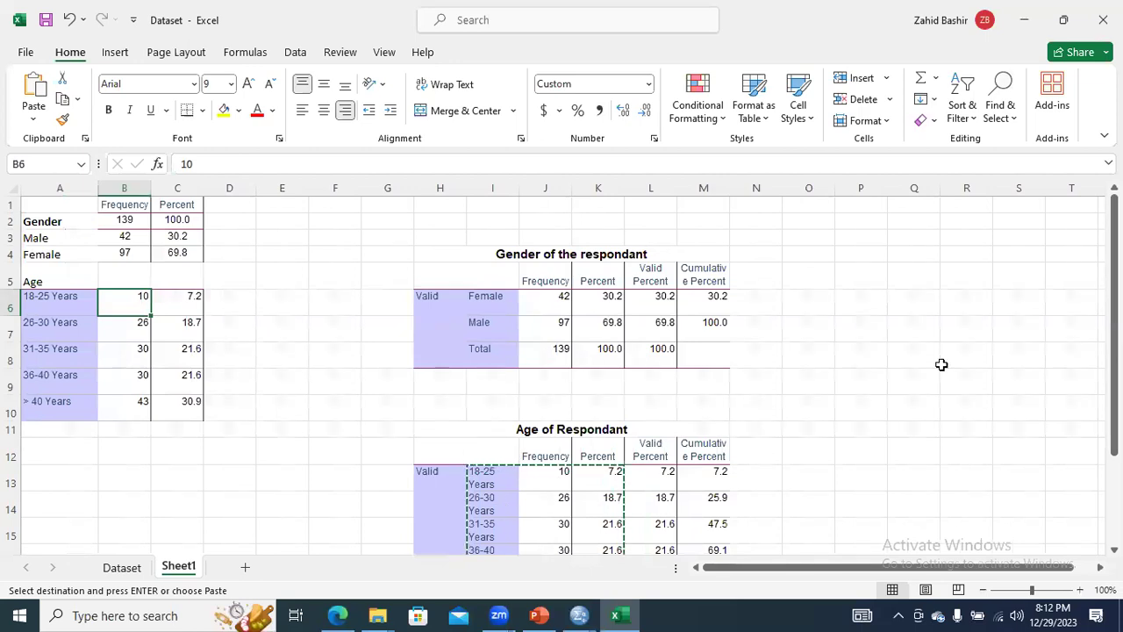
Copy the age table's total frequency and percent, J18:K18, into B5:C5 beside Age.
{"action": "left_click_drag", "start_coordinate": [1112, 363], "coordinate": [1112, 422]}
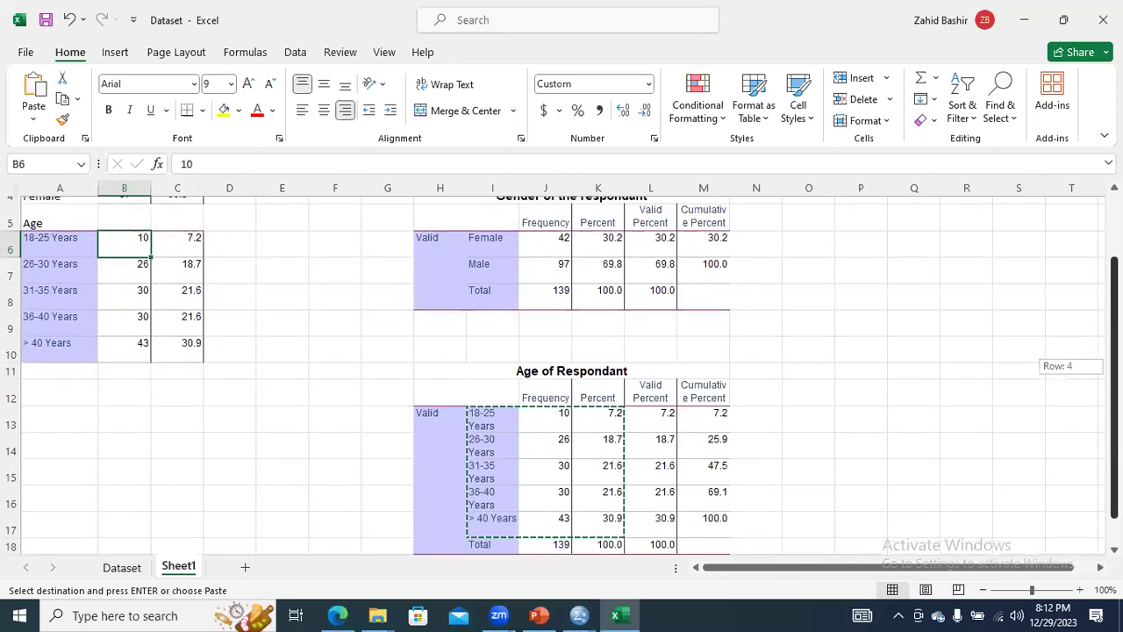
{"action": "left_click_drag", "start_coordinate": [561, 535], "coordinate": [606, 536]}
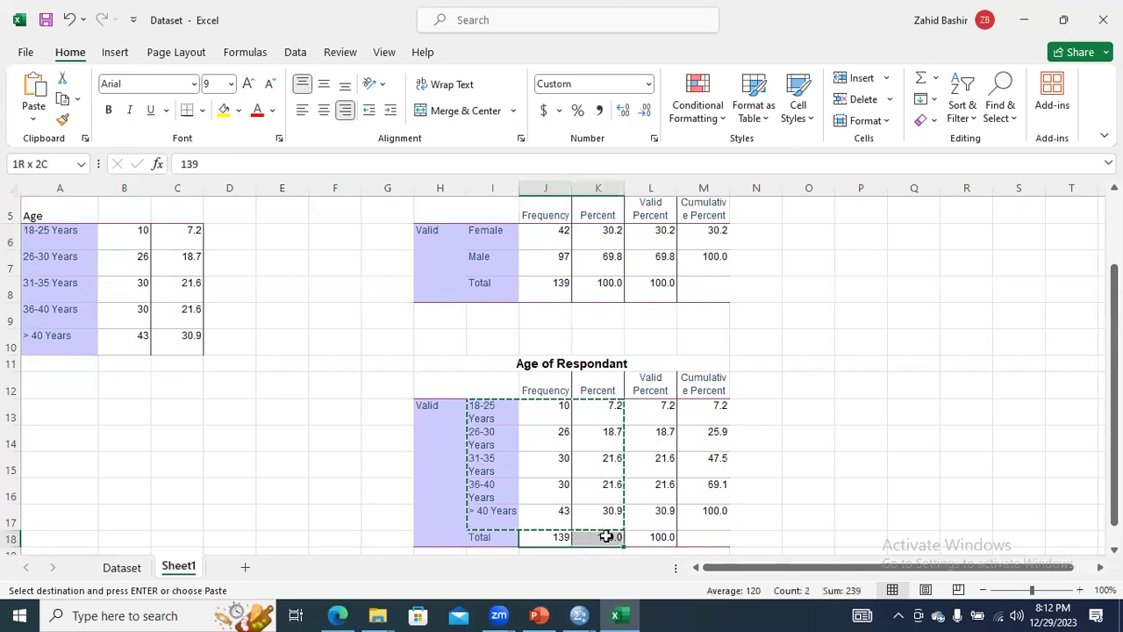
{"action": "key", "text": "ctrl+c"}
{"action": "left_click_drag", "start_coordinate": [132, 210], "coordinate": [166, 210]}
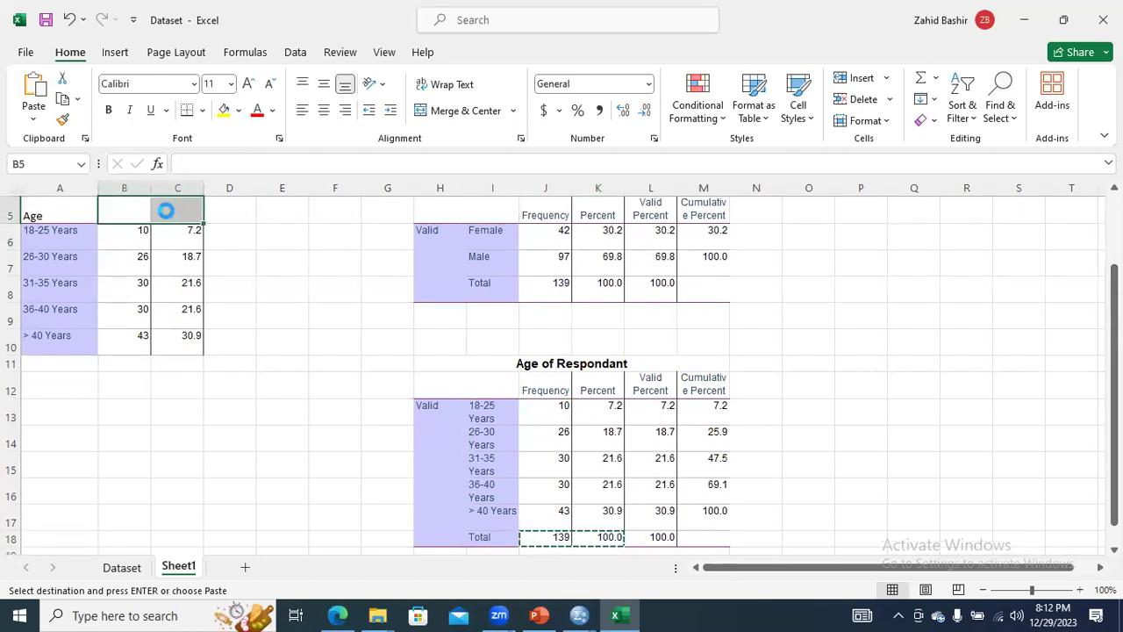
{"action": "key", "text": "ctrl+v"}
{"action": "scroll", "coordinate": [1112, 351], "scroll_direction": "up", "scroll_amount": 2}
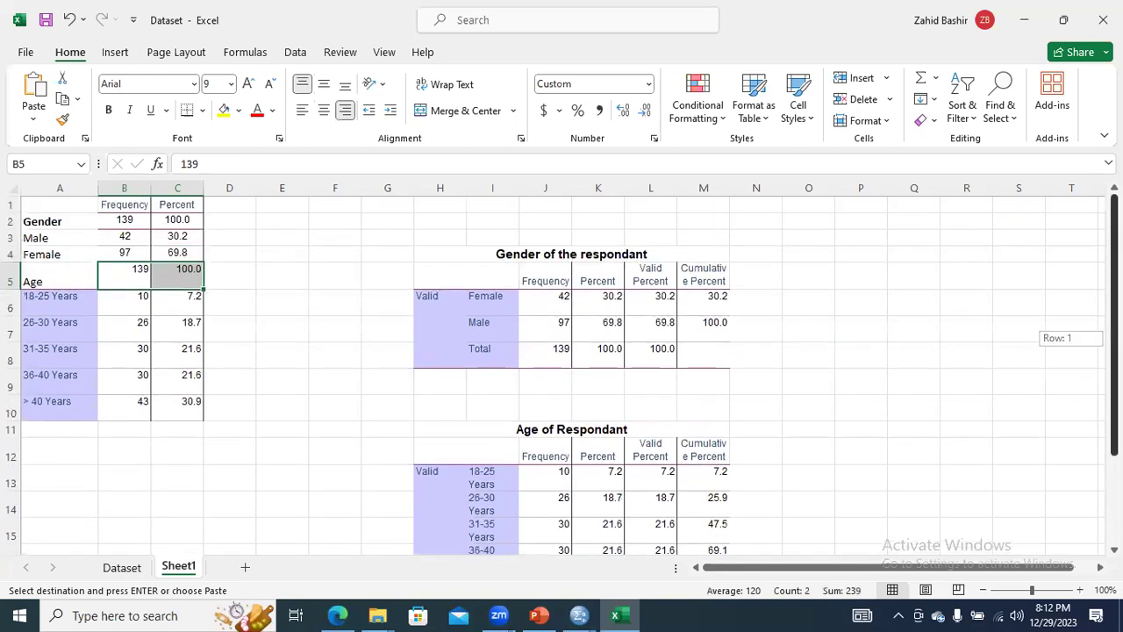
Remove all borders and the background fill from the compiled table A1:C10.
{"action": "left_click_drag", "start_coordinate": [41, 199], "coordinate": [200, 402]}
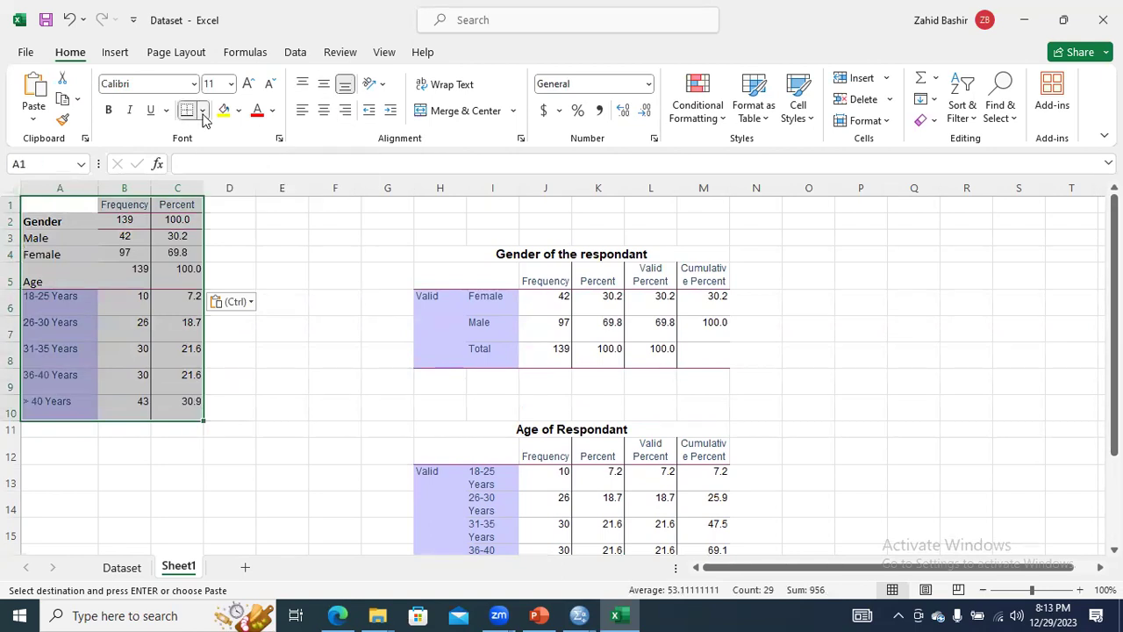
{"action": "left_click", "coordinate": [202, 116]}
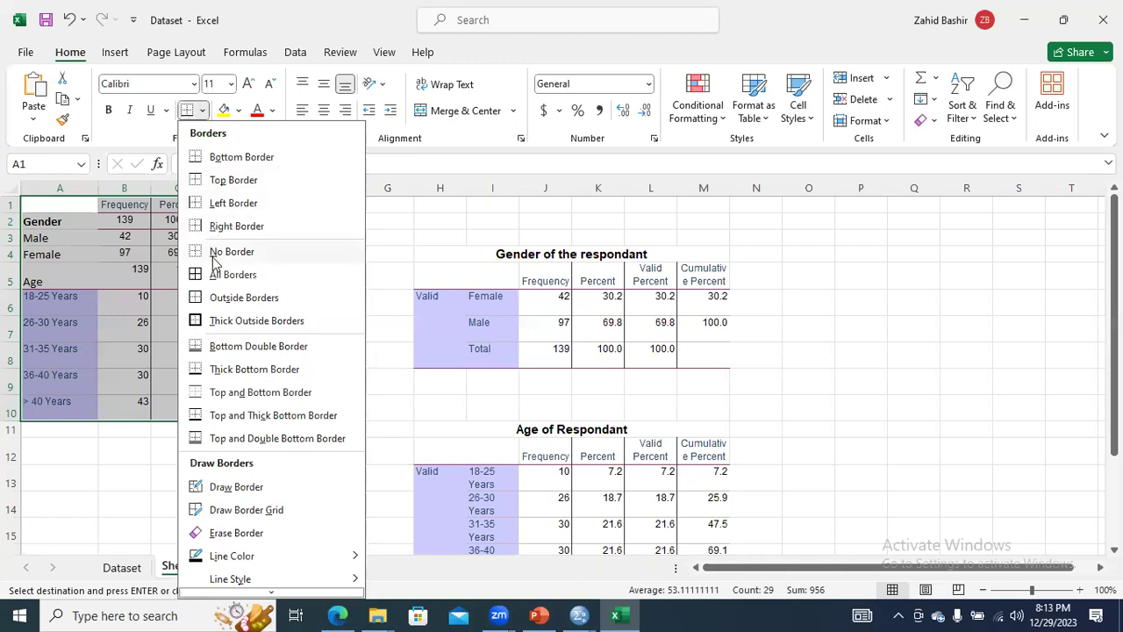
{"action": "left_click", "coordinate": [213, 252]}
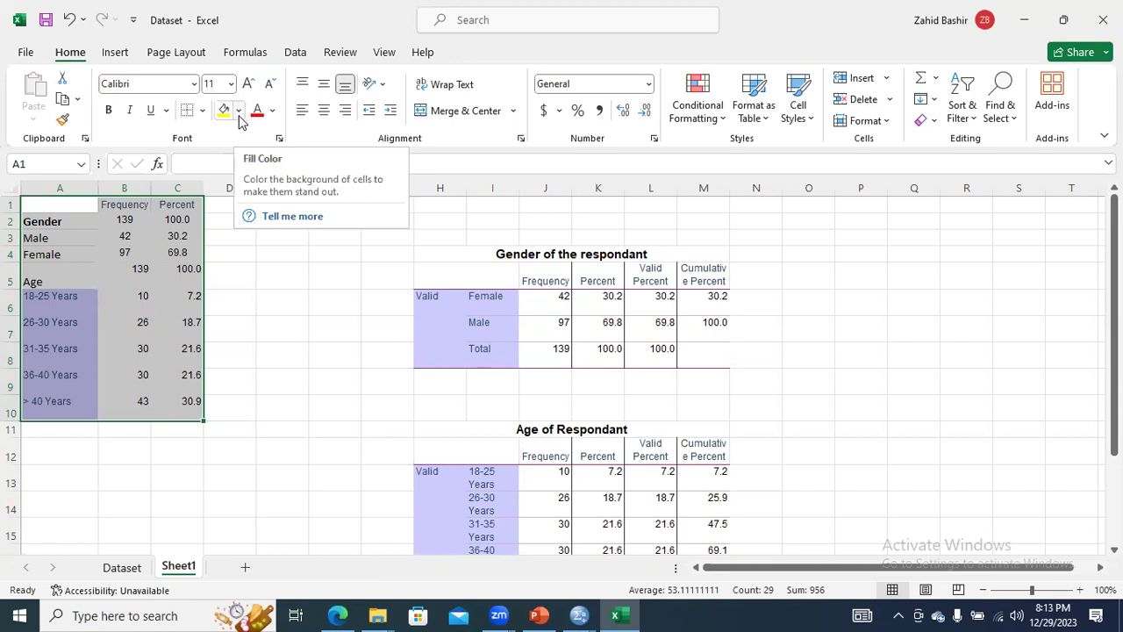
{"action": "left_click", "coordinate": [241, 117]}
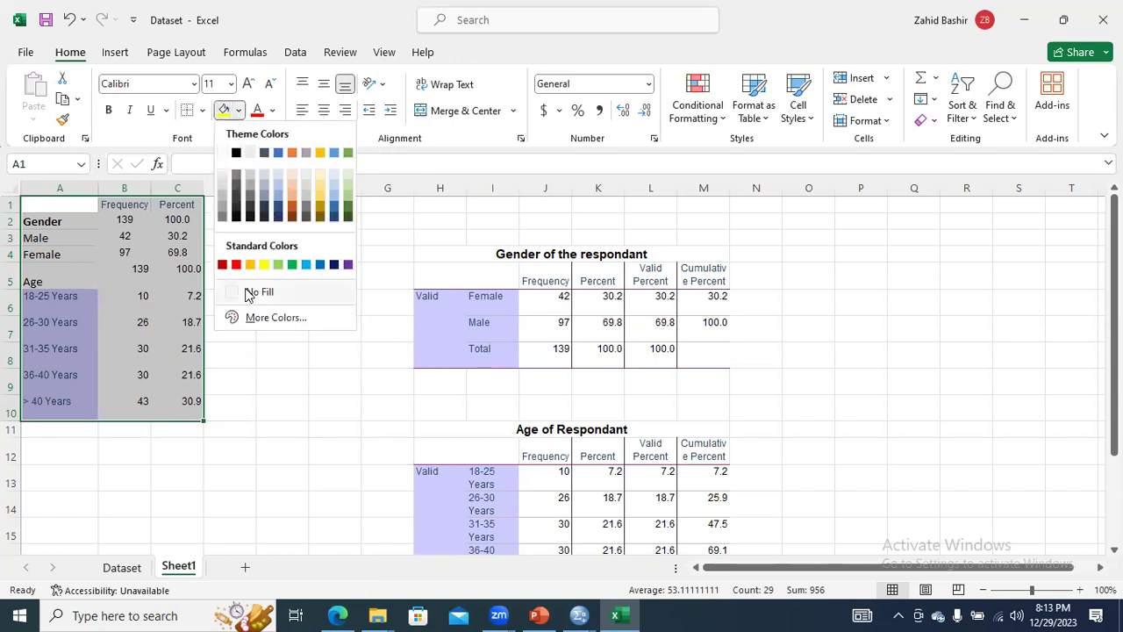
{"action": "left_click", "coordinate": [248, 293]}
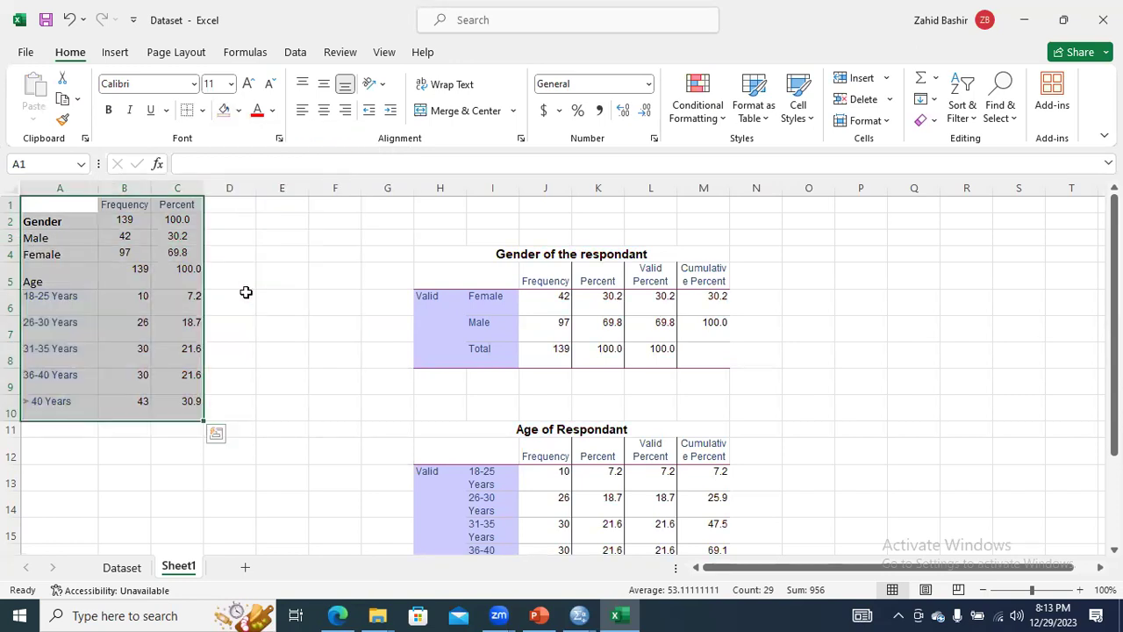
Set the text of the compiled table A1:C10 to black and centre the Frequency and Percent columns, B1:C10.
{"action": "left_click", "coordinate": [272, 111]}
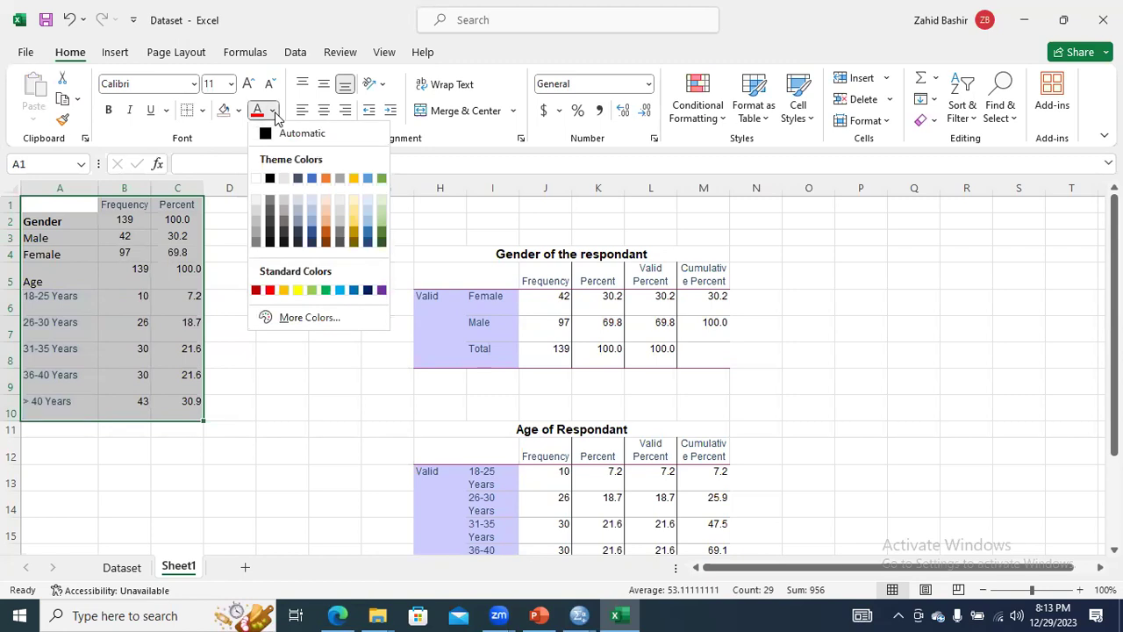
{"action": "left_click", "coordinate": [271, 181]}
{"action": "left_click", "coordinate": [261, 296]}
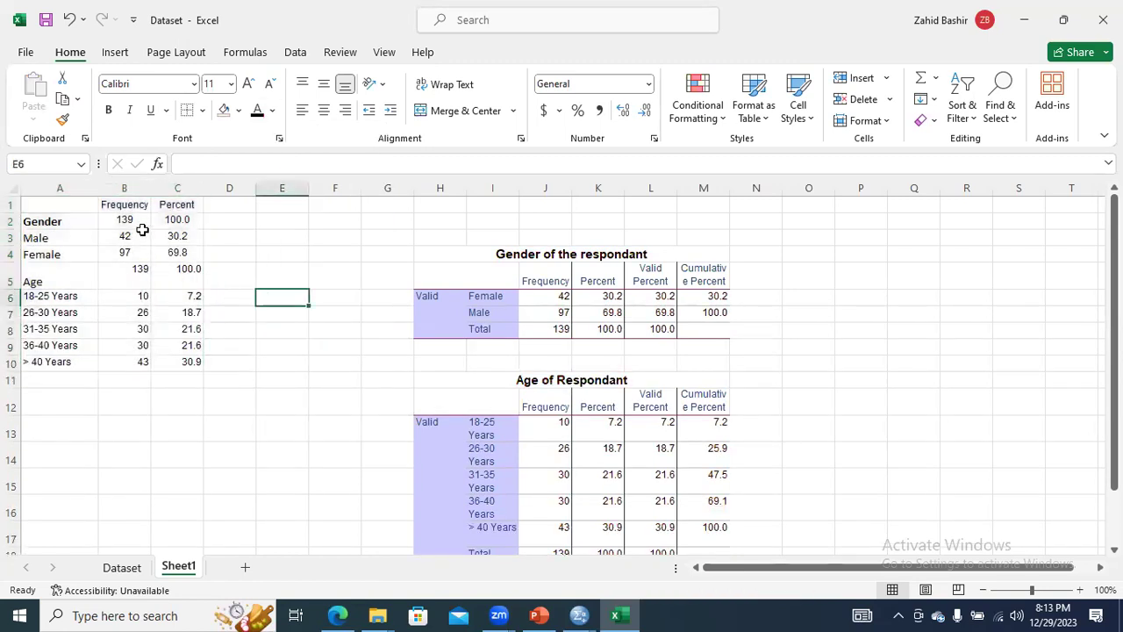
{"action": "left_click_drag", "start_coordinate": [129, 204], "coordinate": [190, 362]}
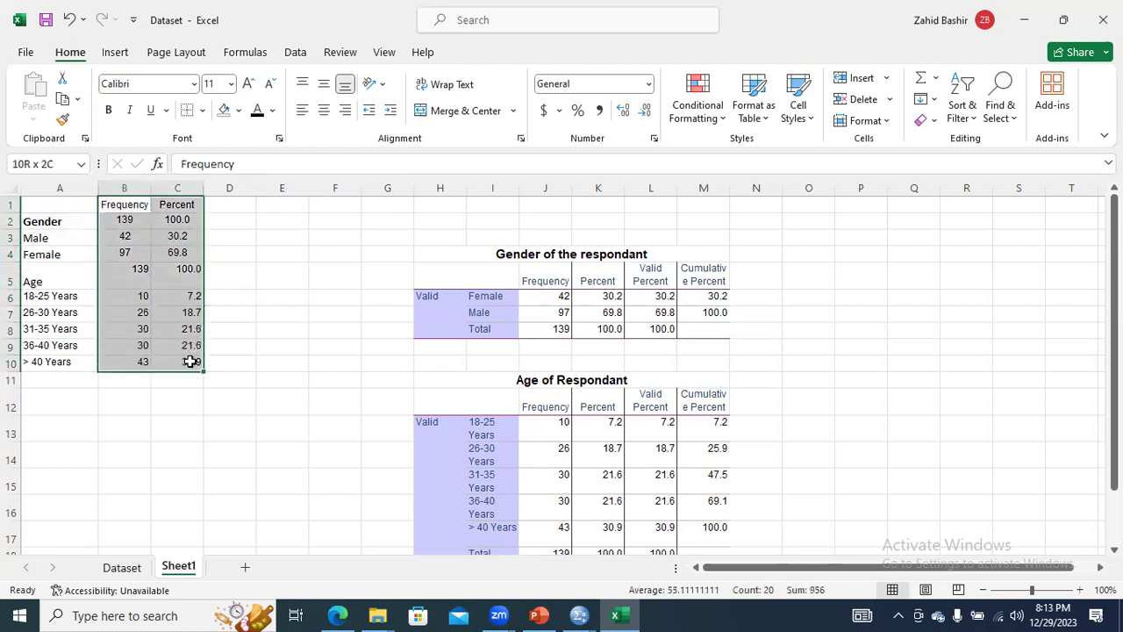
{"action": "left_click", "coordinate": [323, 114]}
{"action": "left_click", "coordinate": [324, 113]}
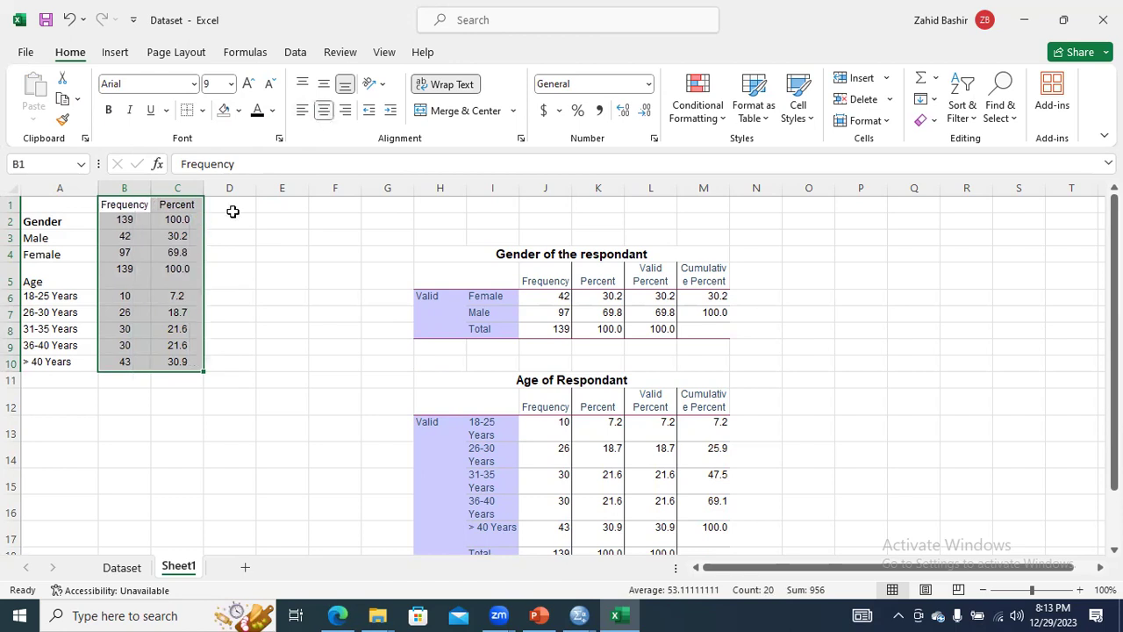
{"action": "left_click", "coordinate": [219, 314]}
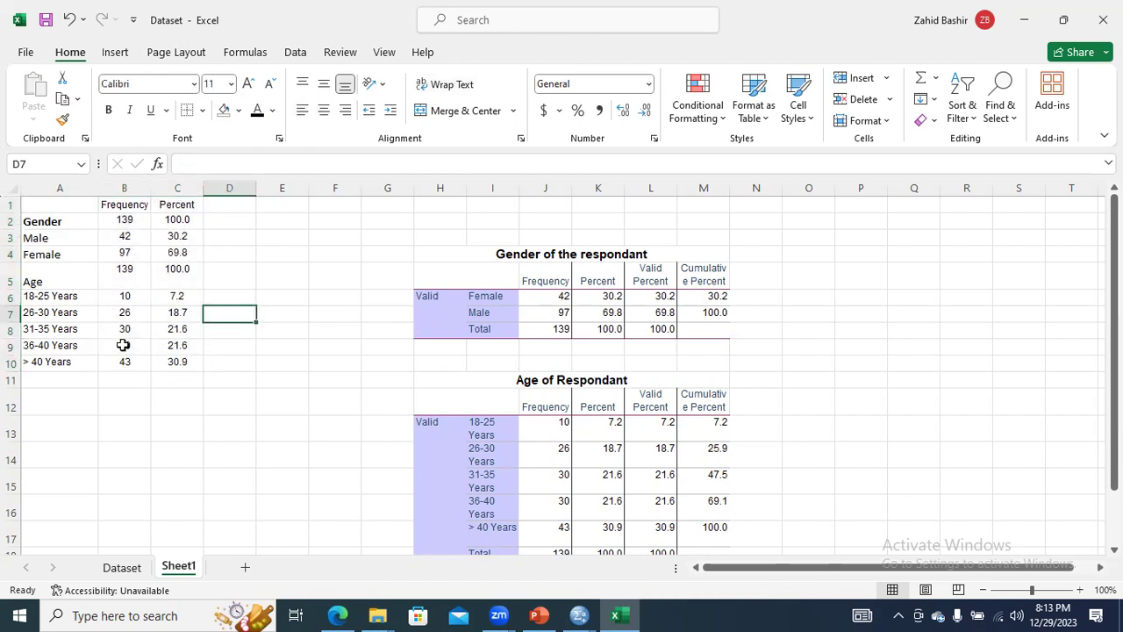
Make the Age row label in A5 bold.
{"action": "left_click", "coordinate": [58, 282]}
{"action": "key", "text": "ctrl+b"}
{"action": "left_click", "coordinate": [85, 367]}
Set the header row A1:C1 to Times New Roman and make the Frequency and Percent headings bold.
{"action": "left_click_drag", "start_coordinate": [56, 200], "coordinate": [165, 202]}
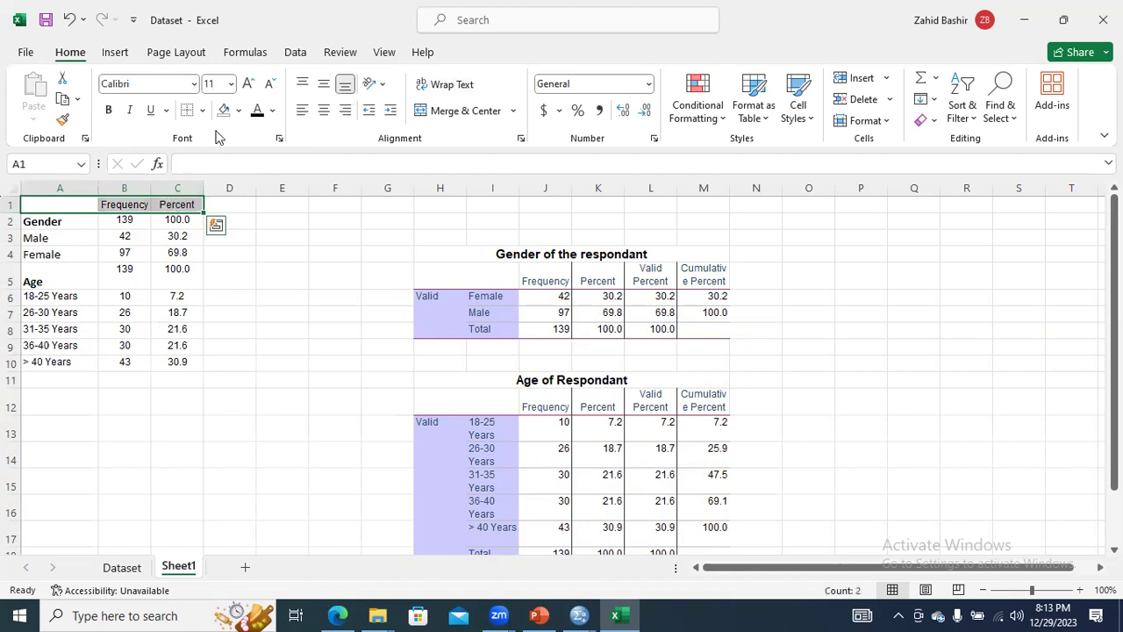
{"action": "left_click", "coordinate": [194, 83]}
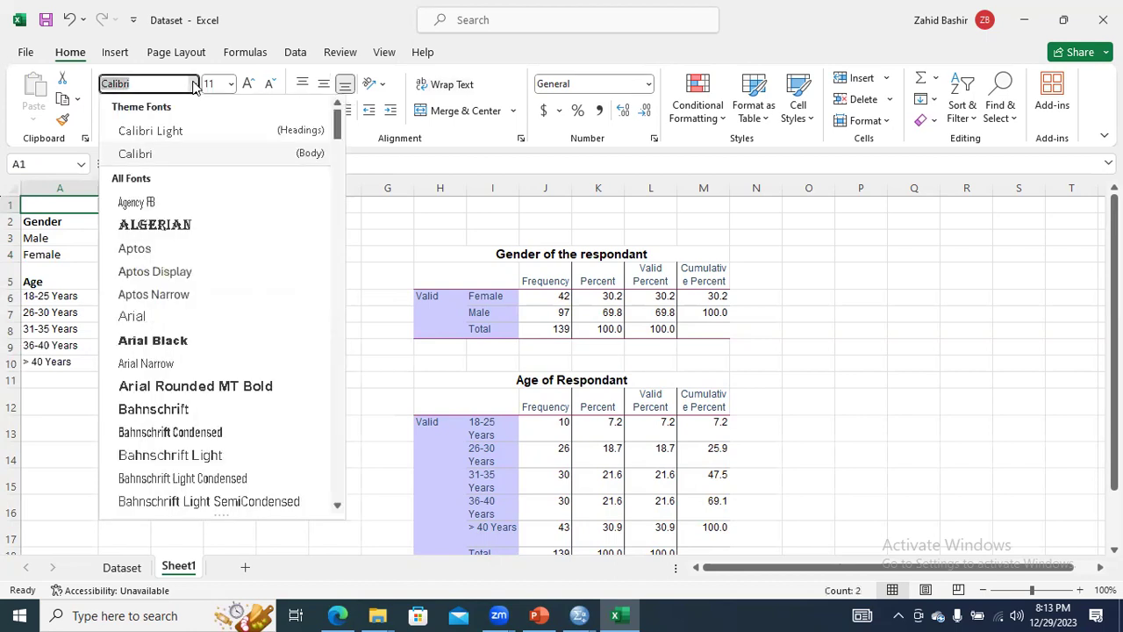
{"action": "type", "text": "Times New Roman"}
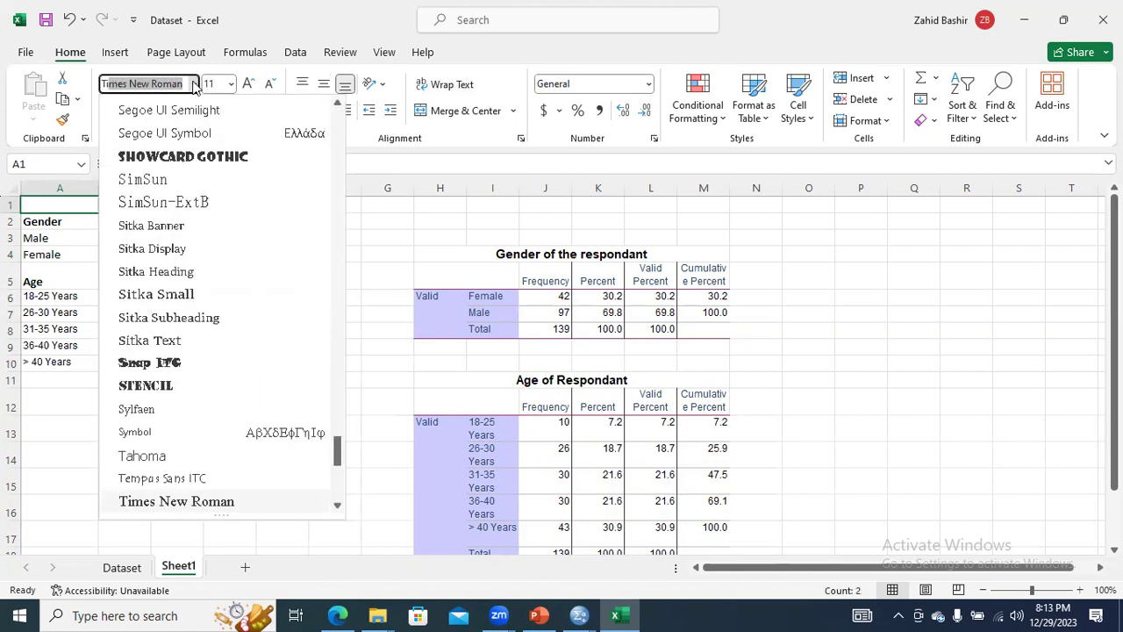
{"action": "key", "text": "Return"}
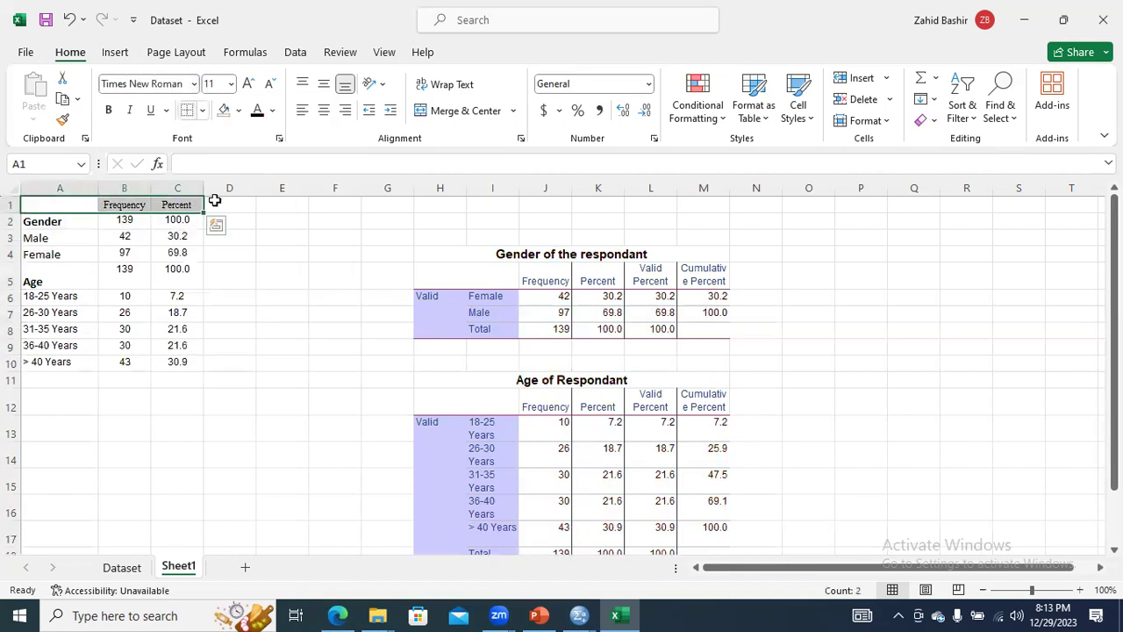
{"action": "double_click", "coordinate": [132, 203]}
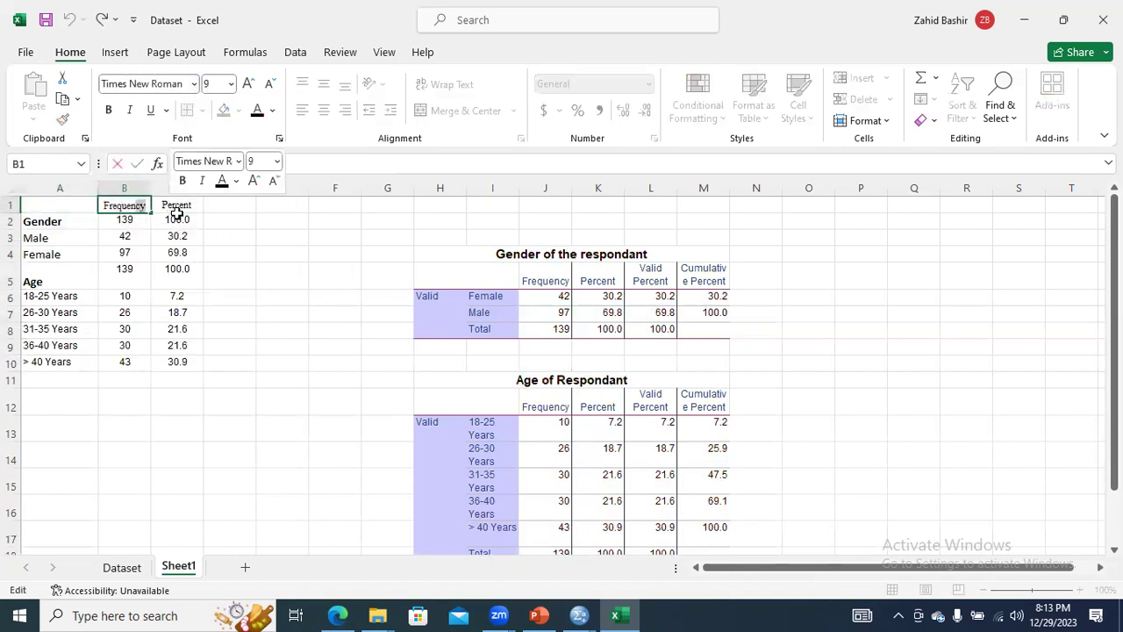
{"action": "left_click", "coordinate": [166, 207]}
{"action": "left_click_drag", "start_coordinate": [164, 207], "coordinate": [131, 206]}
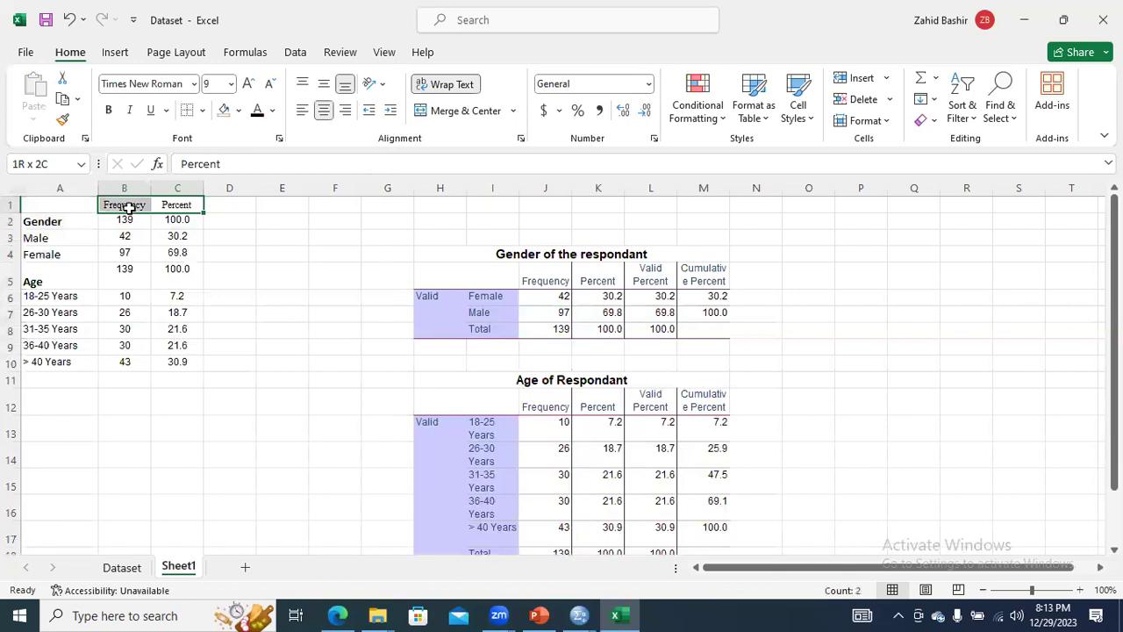
{"action": "left_click", "coordinate": [109, 110]}
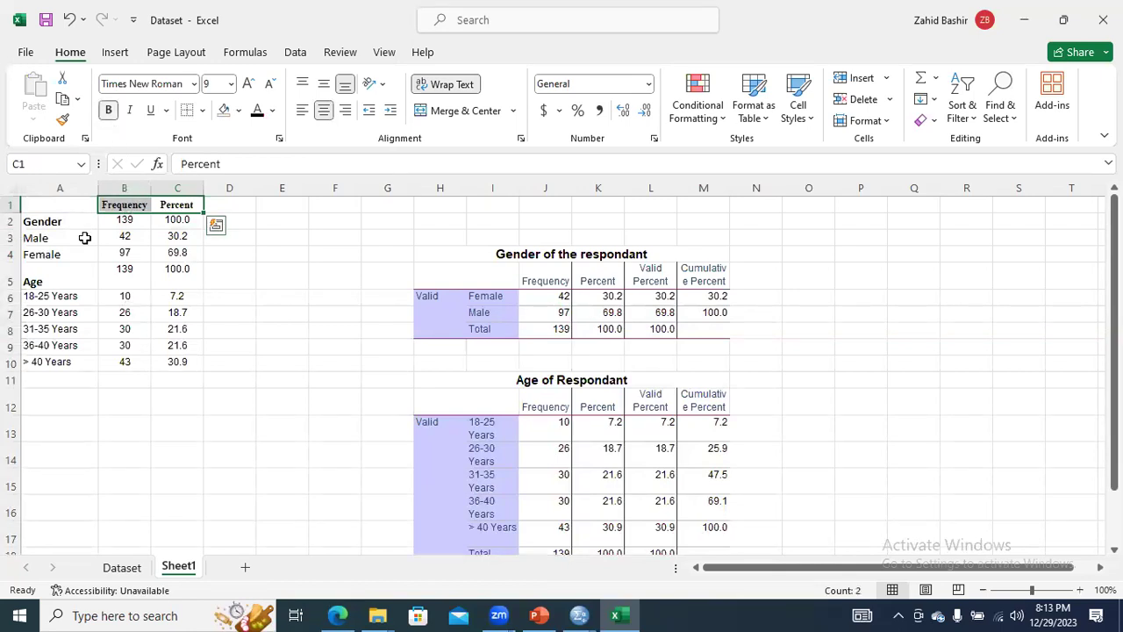
Enter the heading Charactersitics in A1, make it bold and widen column A to fit it.
{"action": "left_click", "coordinate": [68, 209]}
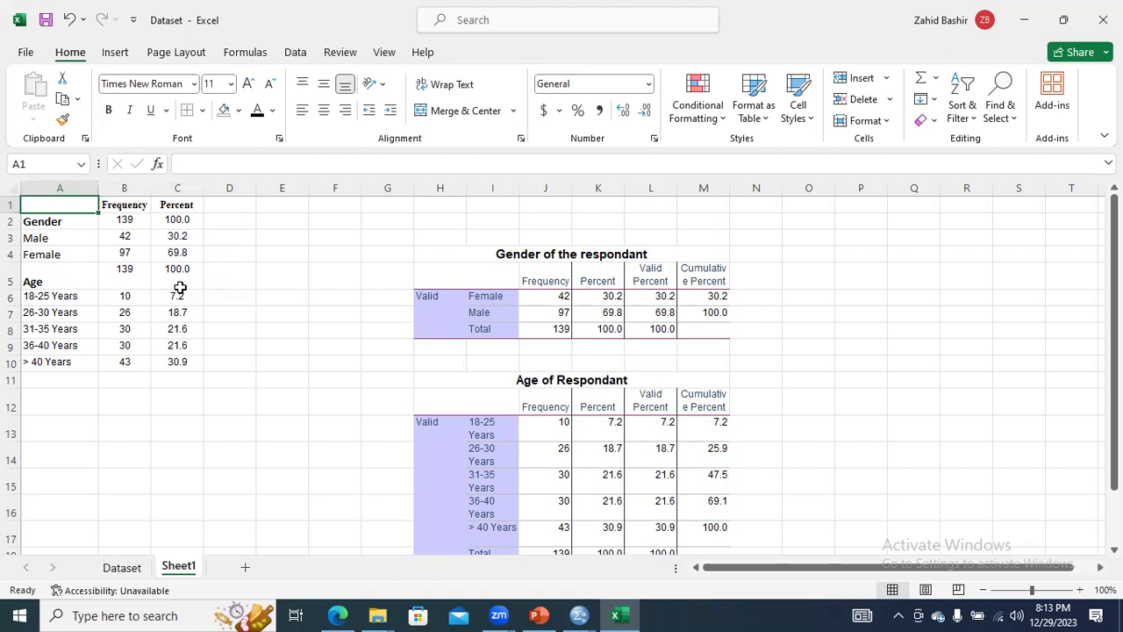
{"action": "type", "text": "Ch"}
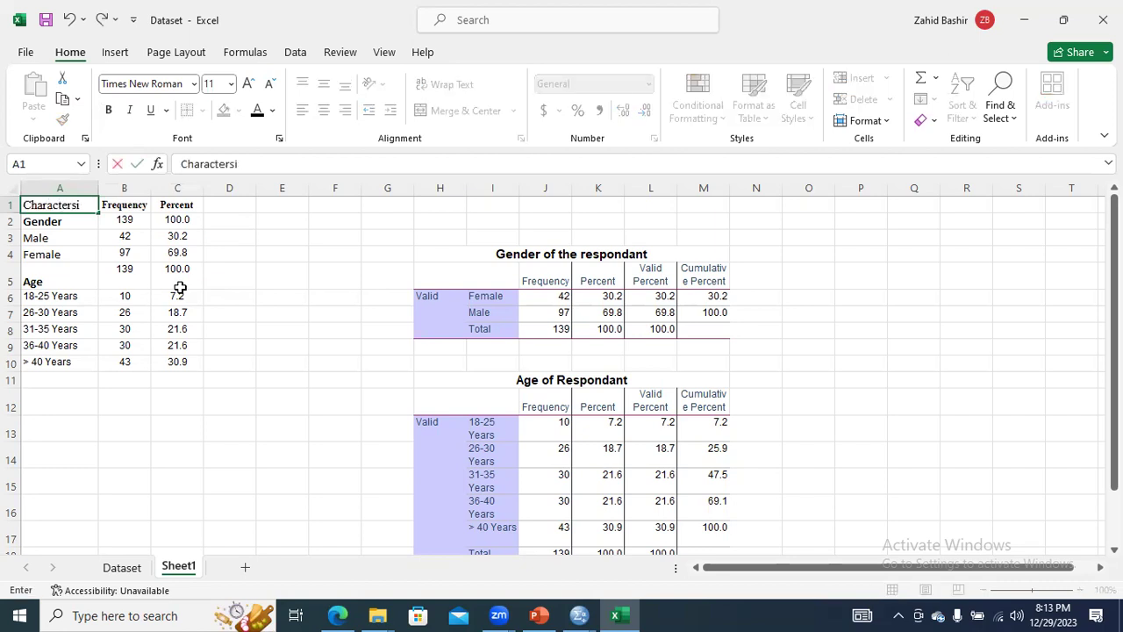
{"action": "type", "text": "aracterstitics"}
{"action": "left_click", "coordinate": [165, 348]}
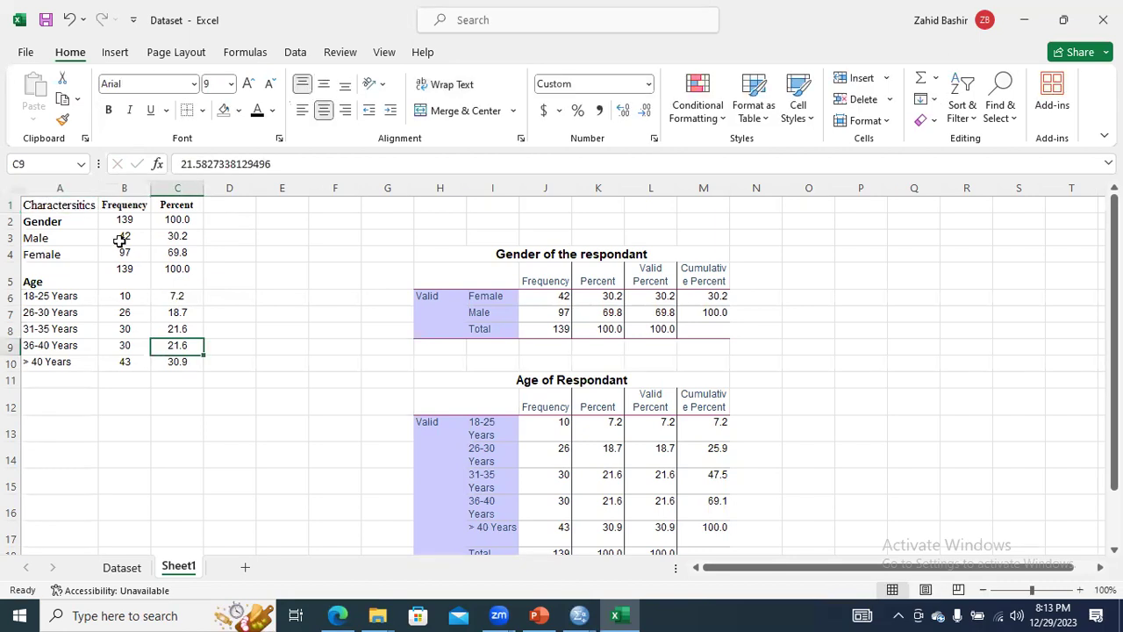
{"action": "double_click", "coordinate": [97, 189]}
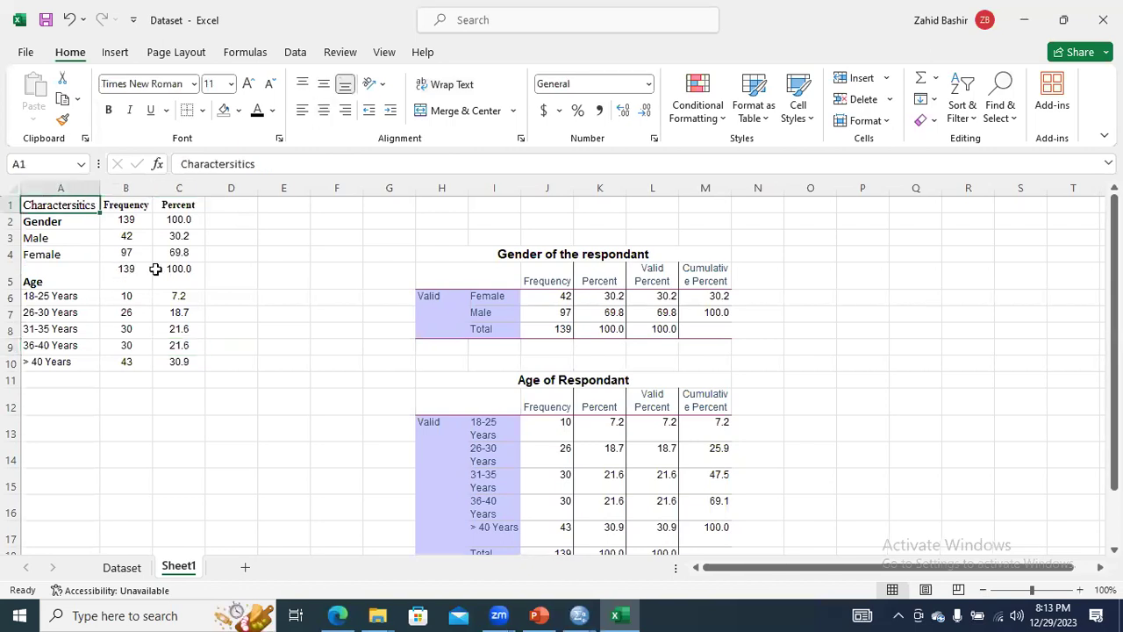
{"action": "key", "text": "ctrl+b"}
{"action": "left_click", "coordinate": [156, 313]}
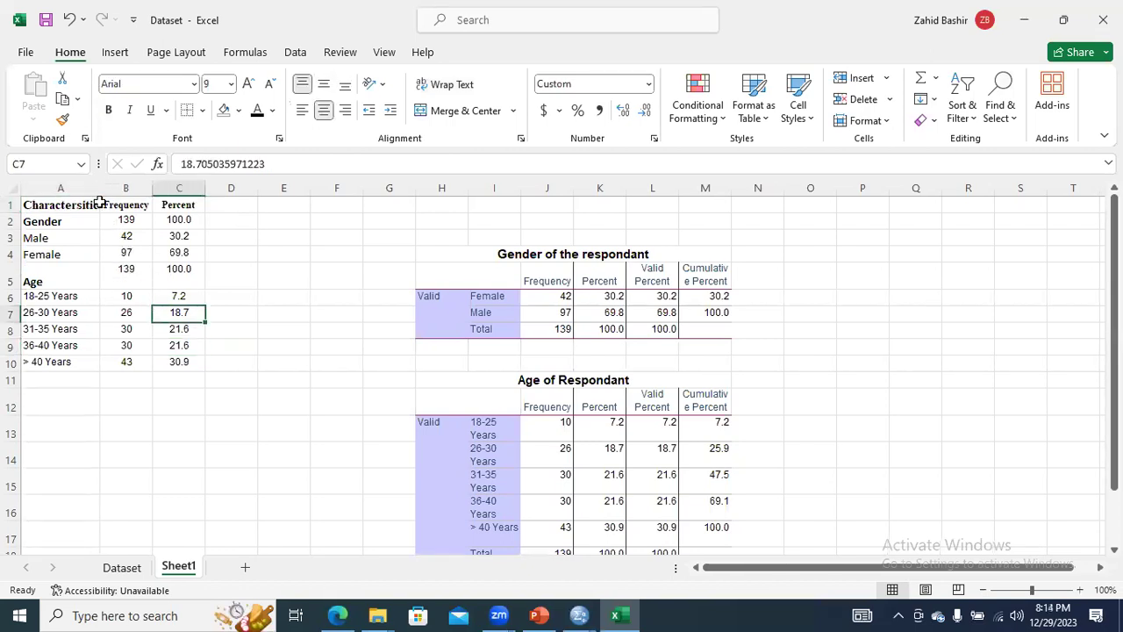
{"action": "double_click", "coordinate": [99, 191]}
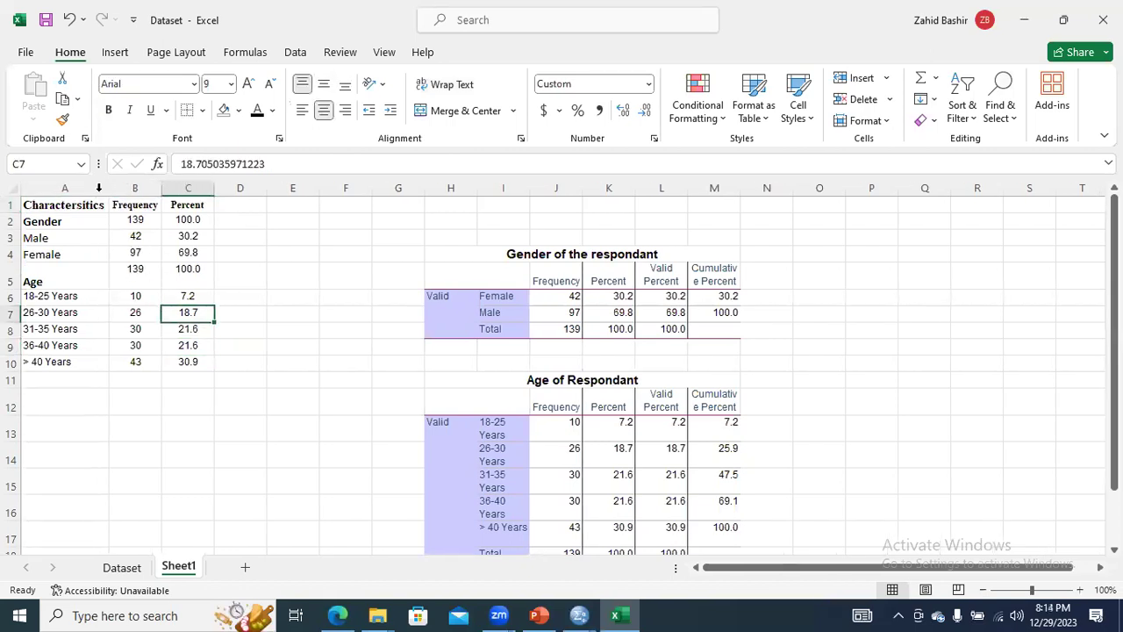
{"action": "left_click", "coordinate": [101, 365]}
{"action": "left_click_drag", "start_coordinate": [53, 208], "coordinate": [188, 379]}
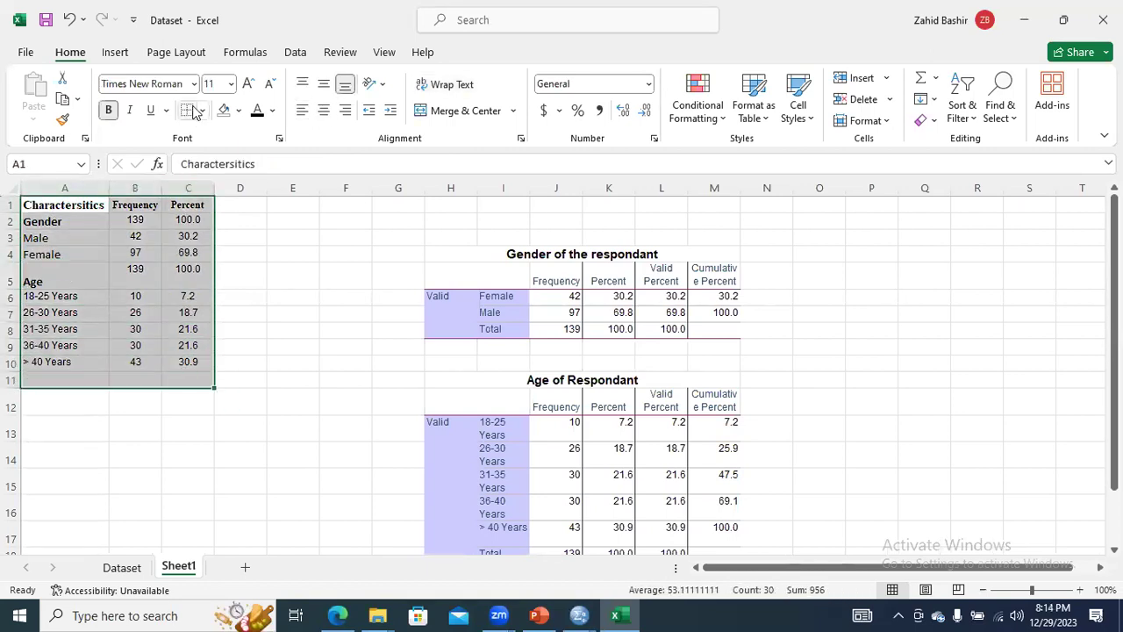
{"action": "left_click", "coordinate": [188, 363]}
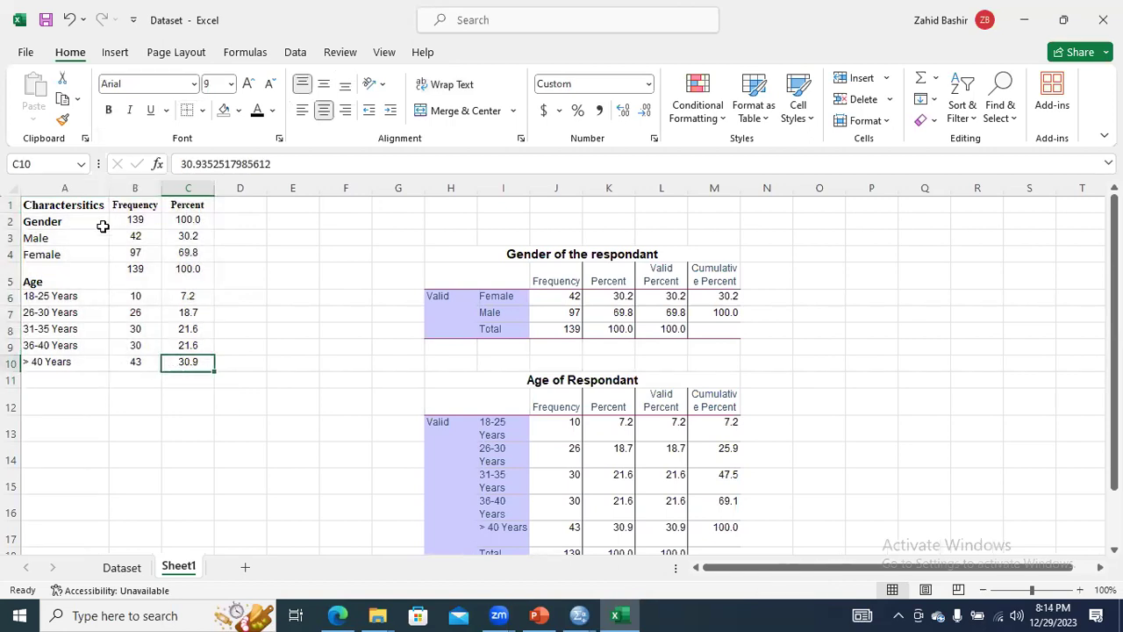
Delete columns H:M holding the pasted gender and age source tables.
{"action": "left_click_drag", "start_coordinate": [432, 186], "coordinate": [713, 207]}
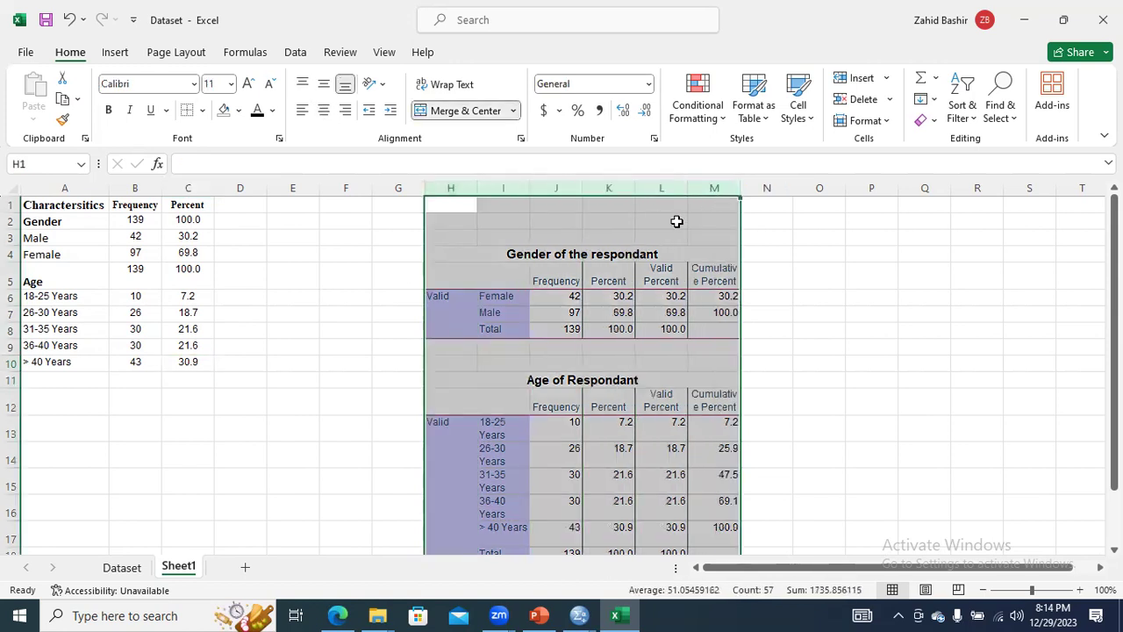
{"action": "right_click", "coordinate": [676, 221]}
{"action": "left_click", "coordinate": [723, 408]}
{"action": "left_click", "coordinate": [315, 364]}
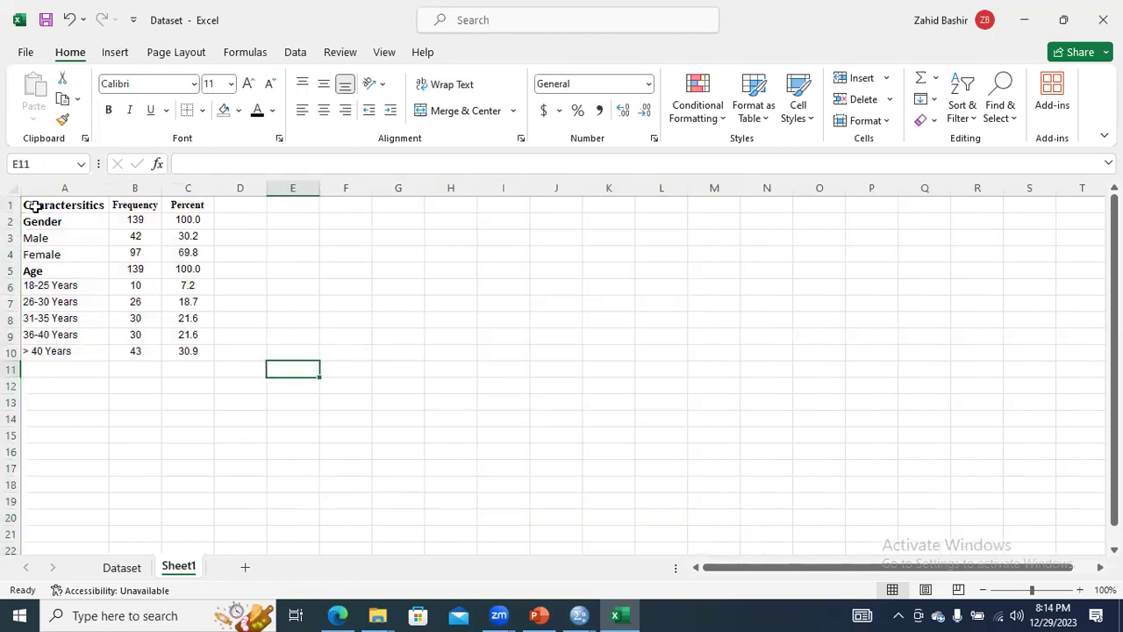
Set the header row A1:C1 to font size 12, widen column B to fit Frequency and reduce row 1 to single-line height.
{"action": "left_click_drag", "start_coordinate": [35, 204], "coordinate": [187, 208]}
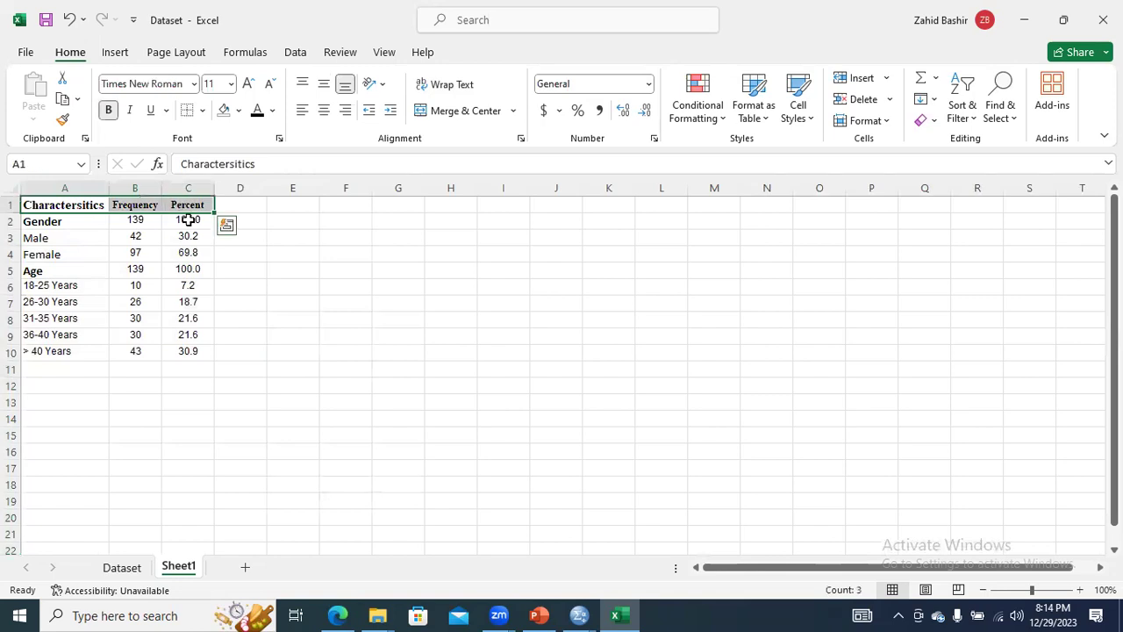
{"action": "left_click", "coordinate": [230, 85]}
{"action": "left_click", "coordinate": [218, 179]}
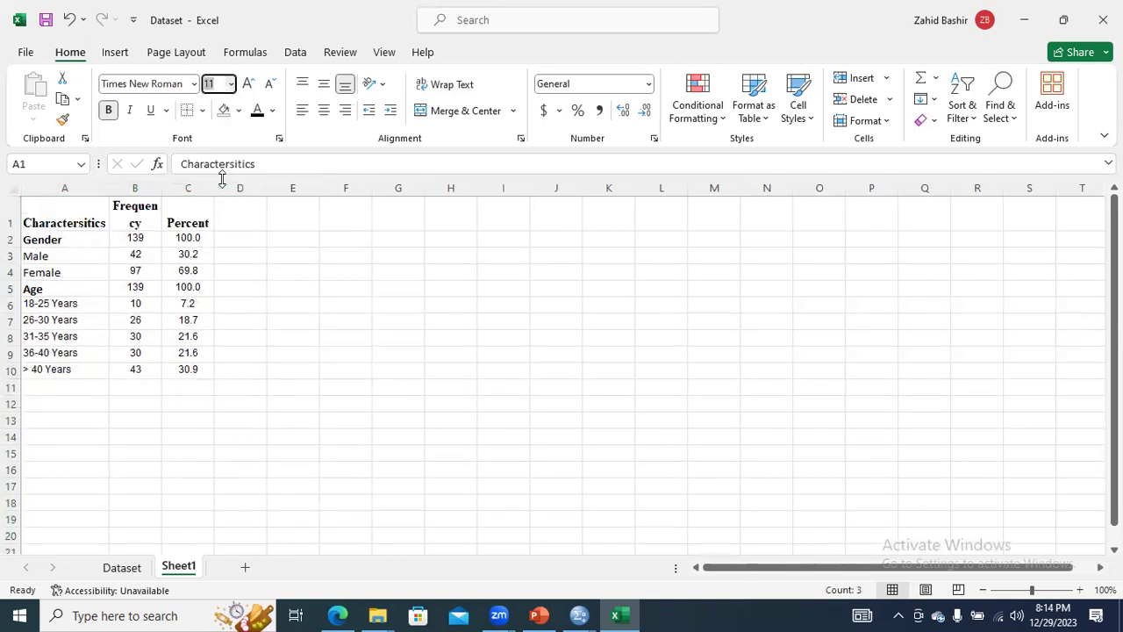
{"action": "left_click", "coordinate": [271, 267]}
{"action": "left_click_drag", "start_coordinate": [161, 188], "coordinate": [183, 187]}
{"action": "left_click_drag", "start_coordinate": [87, 219], "coordinate": [201, 220]}
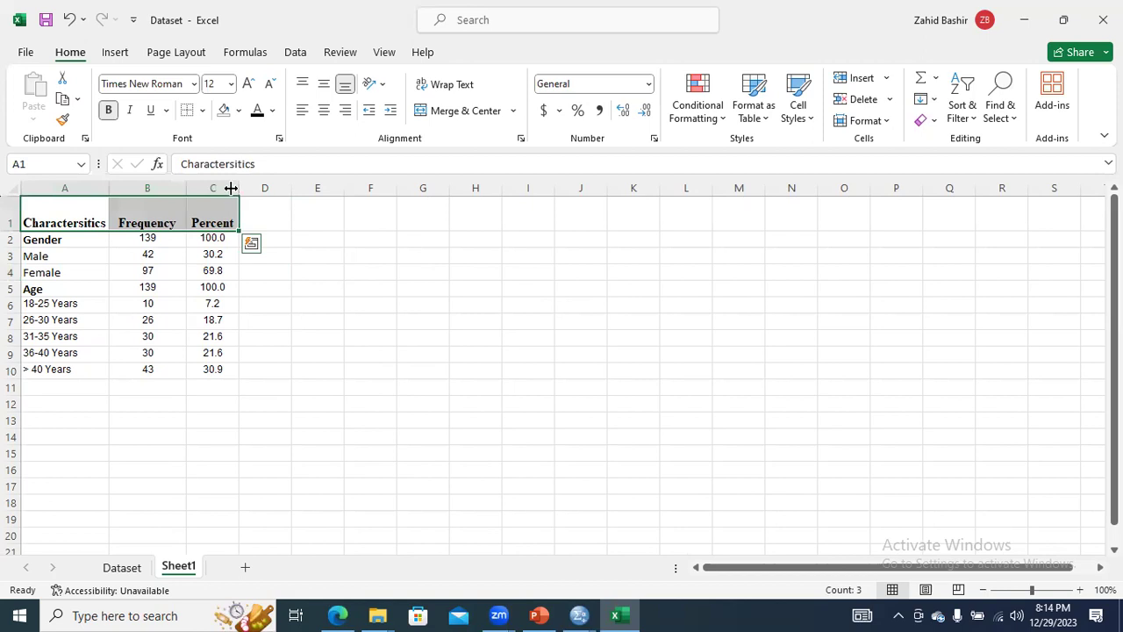
{"action": "left_click_drag", "start_coordinate": [11, 229], "coordinate": [13, 212]}
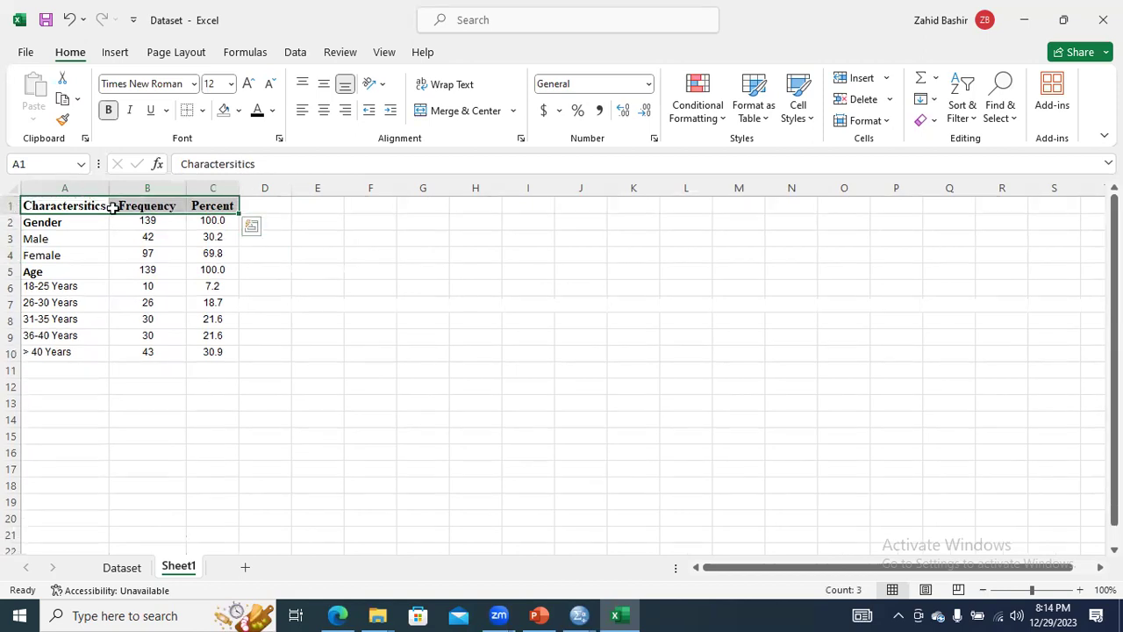
Add a bottom border and a top border to the header row A1:C1.
{"action": "left_click", "coordinate": [201, 112]}
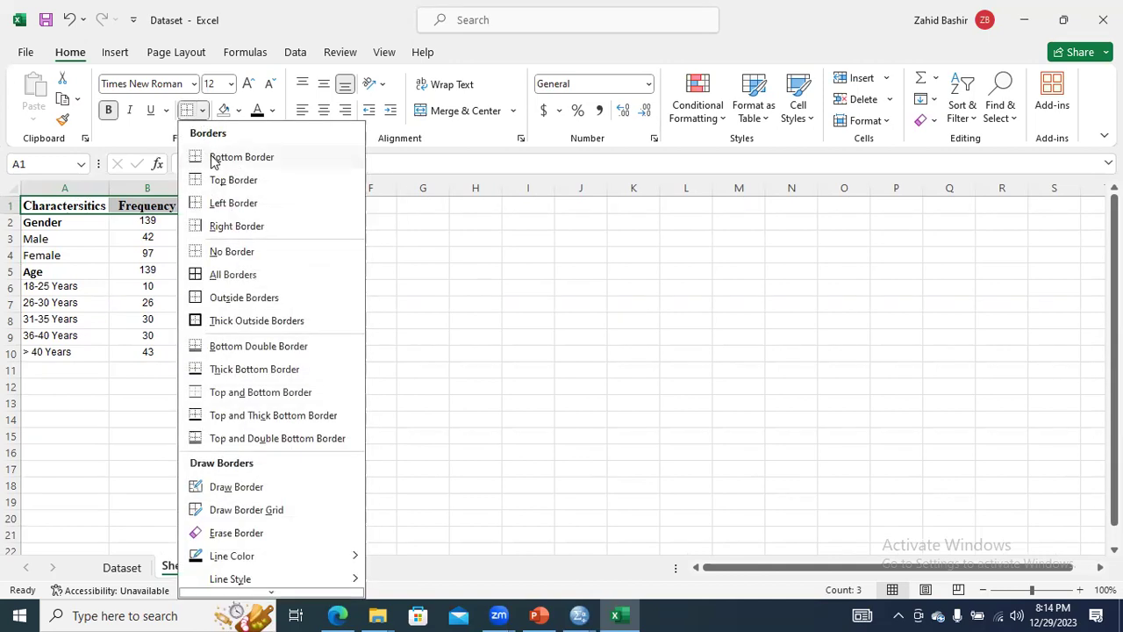
{"action": "left_click", "coordinate": [214, 160]}
{"action": "left_click", "coordinate": [171, 237]}
{"action": "left_click_drag", "start_coordinate": [96, 201], "coordinate": [230, 206]}
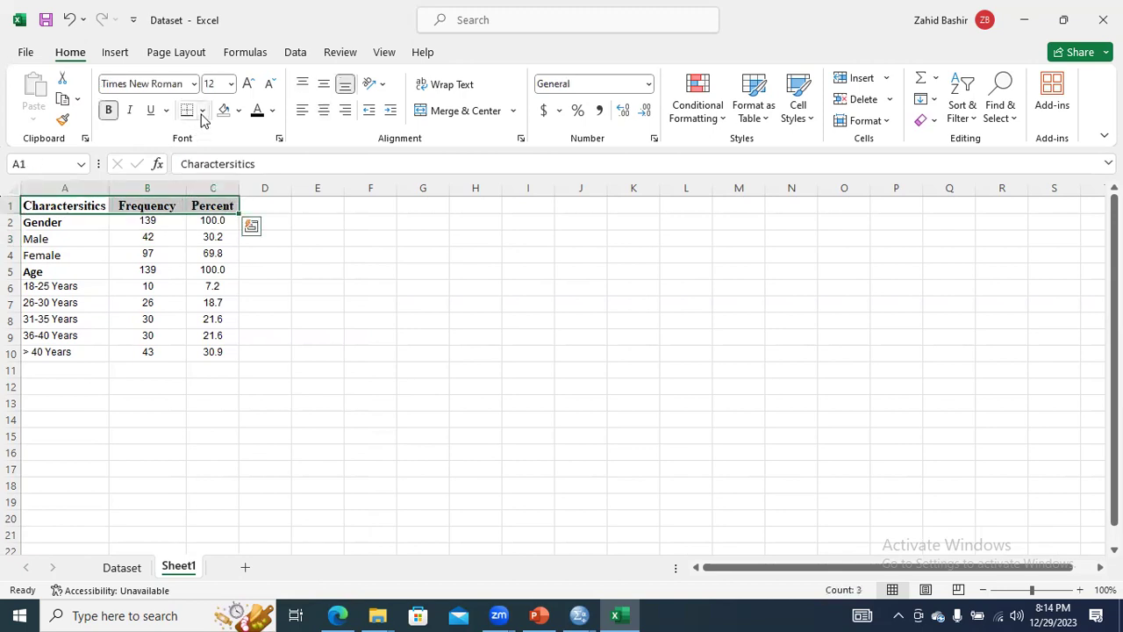
{"action": "left_click", "coordinate": [202, 112]}
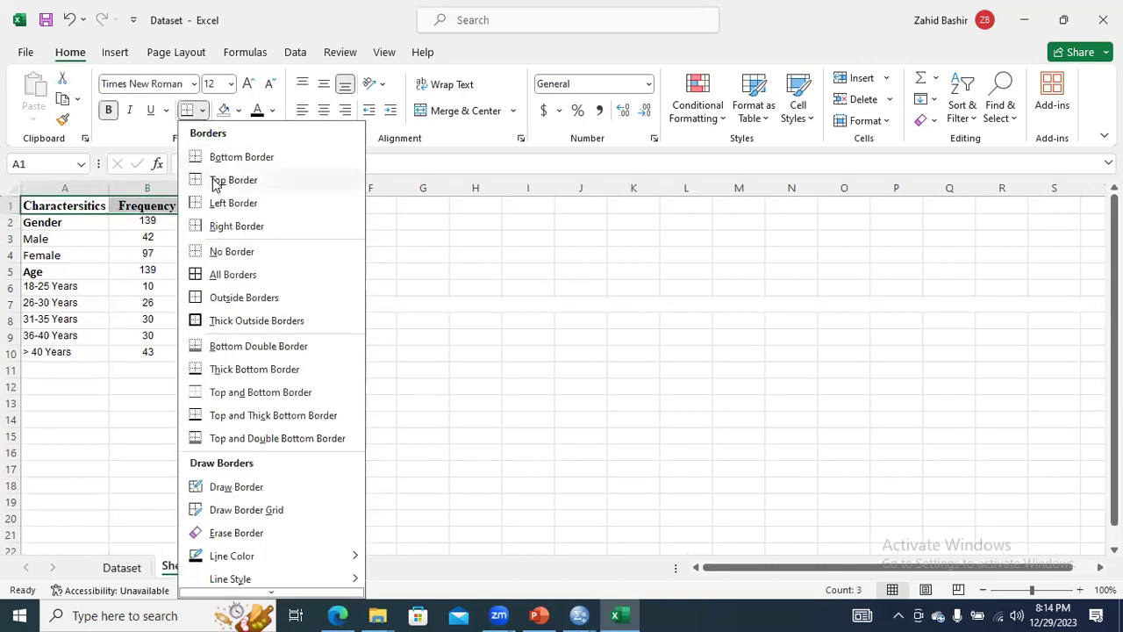
{"action": "left_click", "coordinate": [213, 180]}
{"action": "left_click", "coordinate": [182, 355]}
Add a bottom border under the table's last row, A10:C10.
{"action": "left_click_drag", "start_coordinate": [61, 351], "coordinate": [212, 352]}
{"action": "left_click", "coordinate": [203, 113]}
{"action": "left_click", "coordinate": [217, 156]}
{"action": "left_click", "coordinate": [170, 371]}
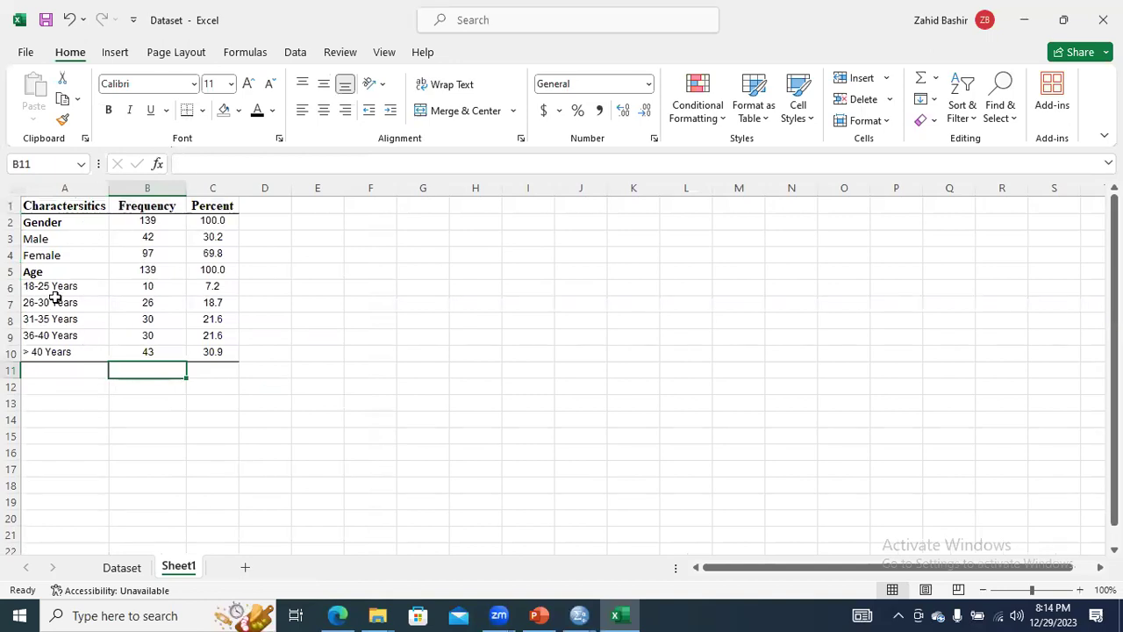
Check the example paper's respondent demographics table in Edge, return to Excel and copy the finished table A1:C10.
{"action": "left_click", "coordinate": [342, 613]}
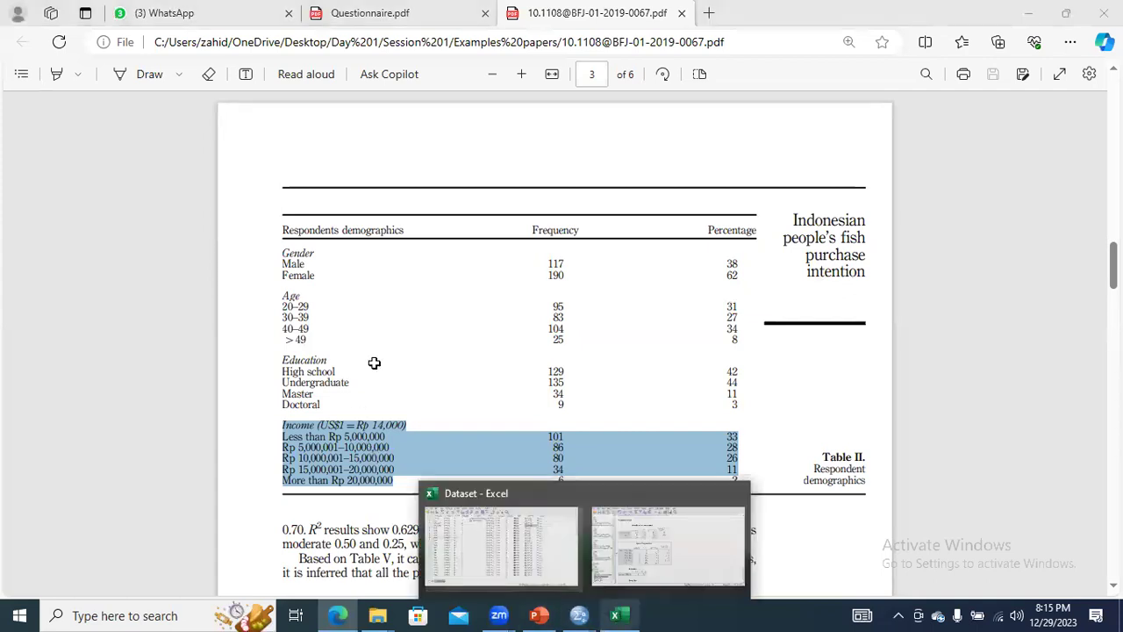
{"action": "left_click", "coordinate": [618, 615]}
{"action": "left_click_drag", "start_coordinate": [82, 207], "coordinate": [212, 352]}
{"action": "key", "text": "ctrl+c"}
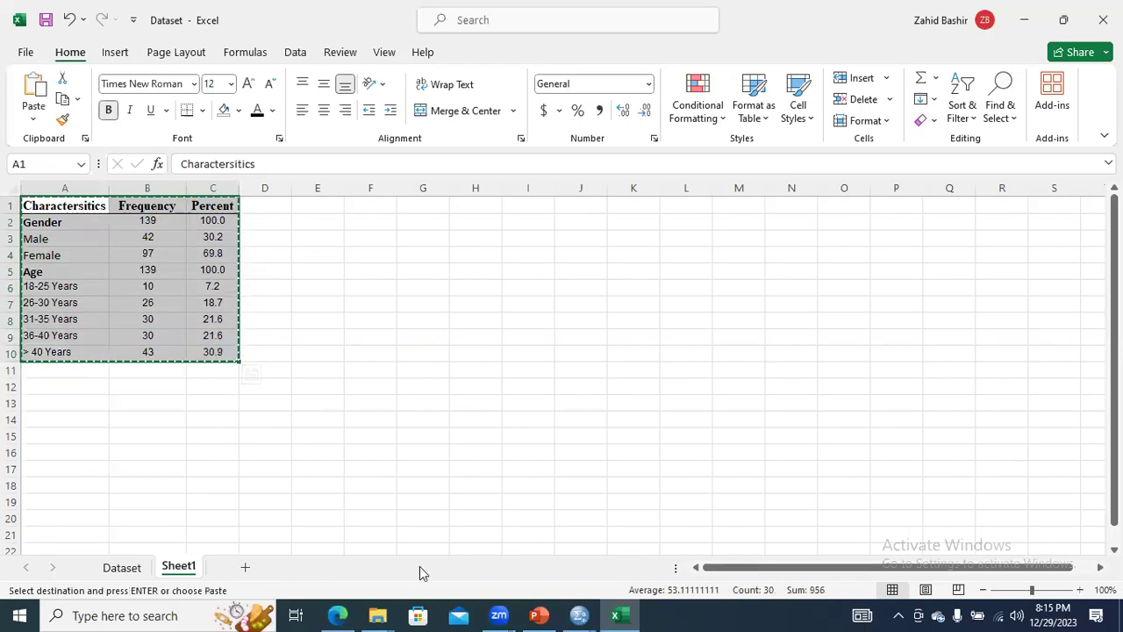
Create a new Word document named "Data analysis" in the Examples papers folder and open it in Word.
{"action": "mouse_move", "coordinate": [378, 614]}
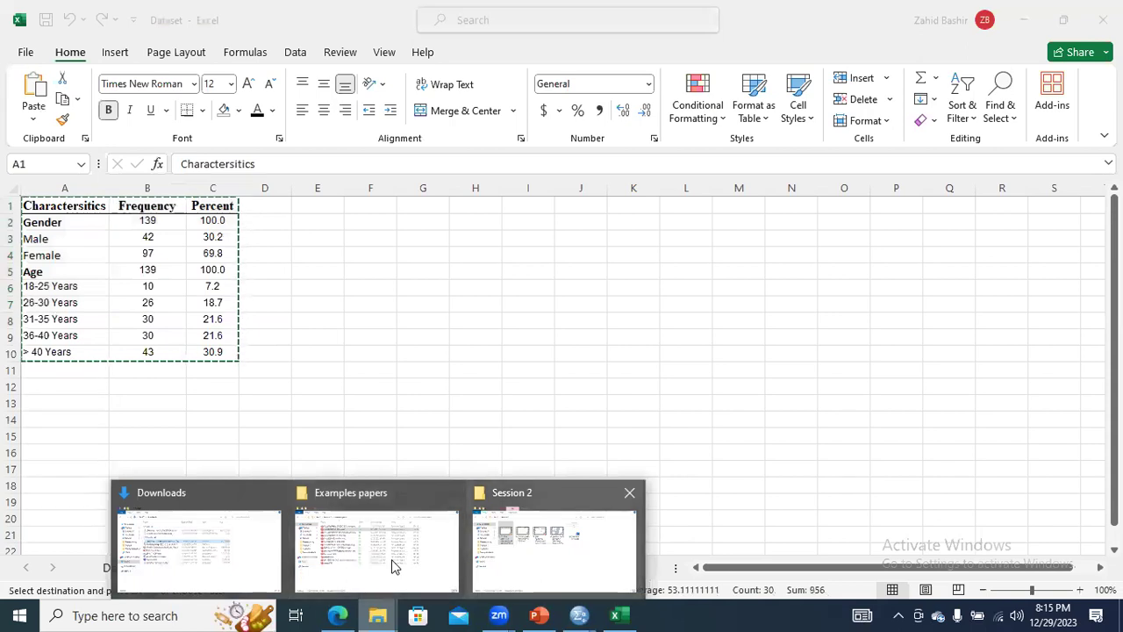
{"action": "left_click", "coordinate": [393, 566]}
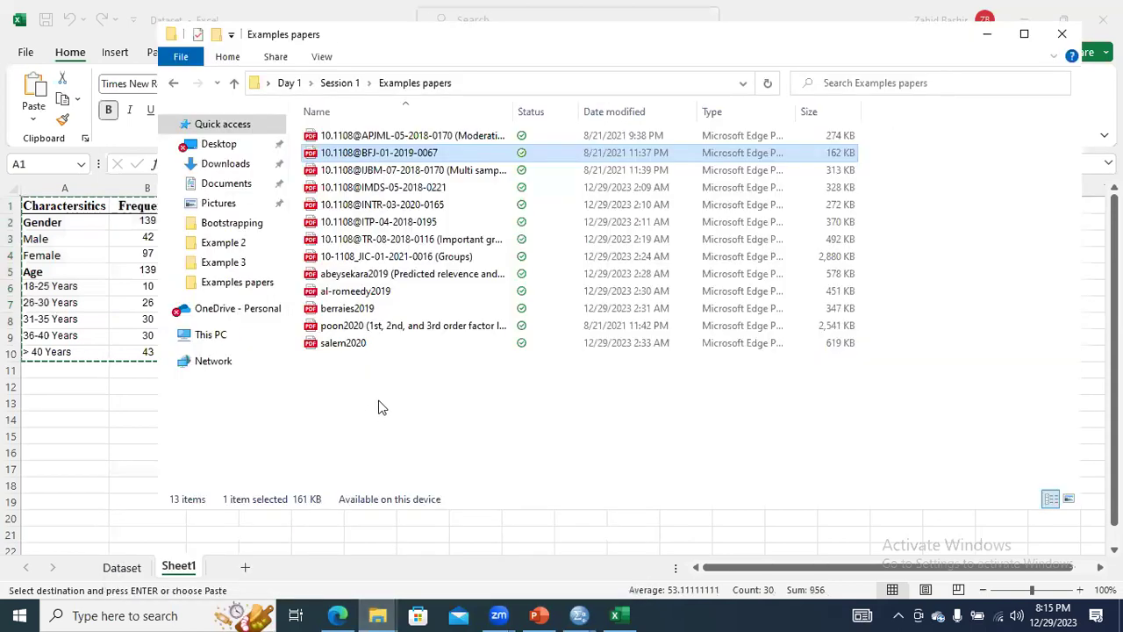
{"action": "right_click", "coordinate": [380, 403]}
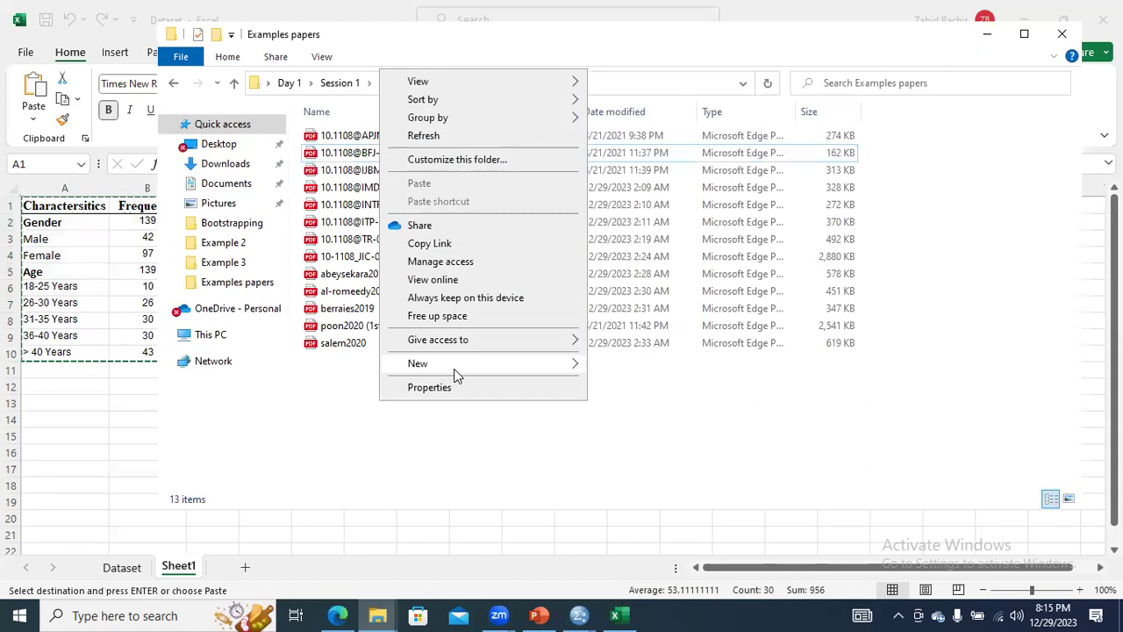
{"action": "mouse_move", "coordinate": [465, 365]}
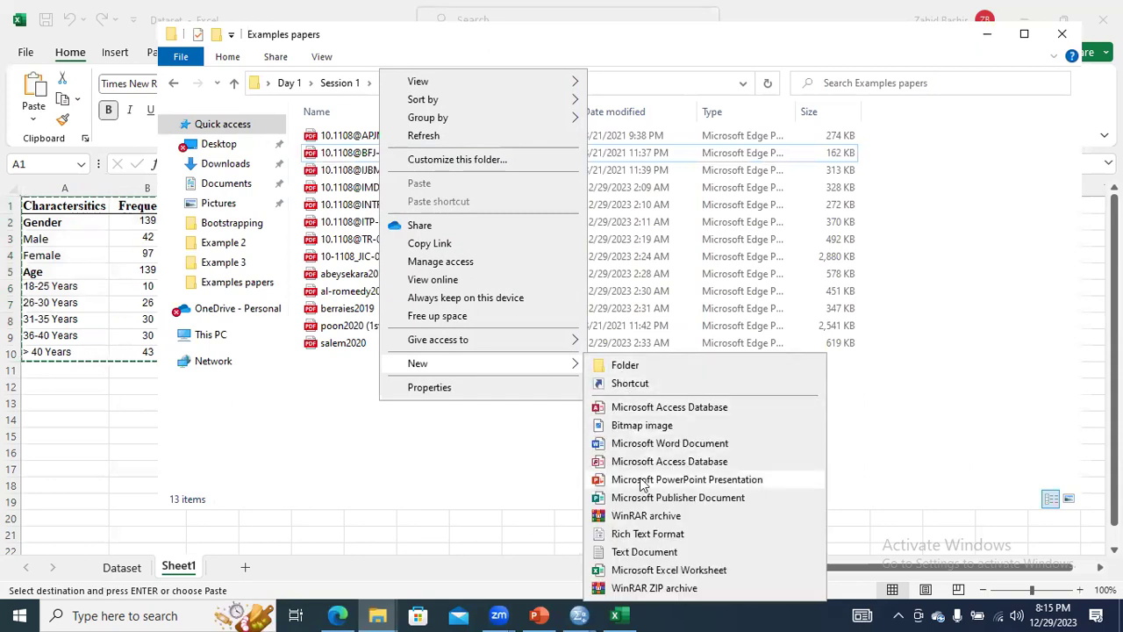
{"action": "left_click", "coordinate": [641, 444]}
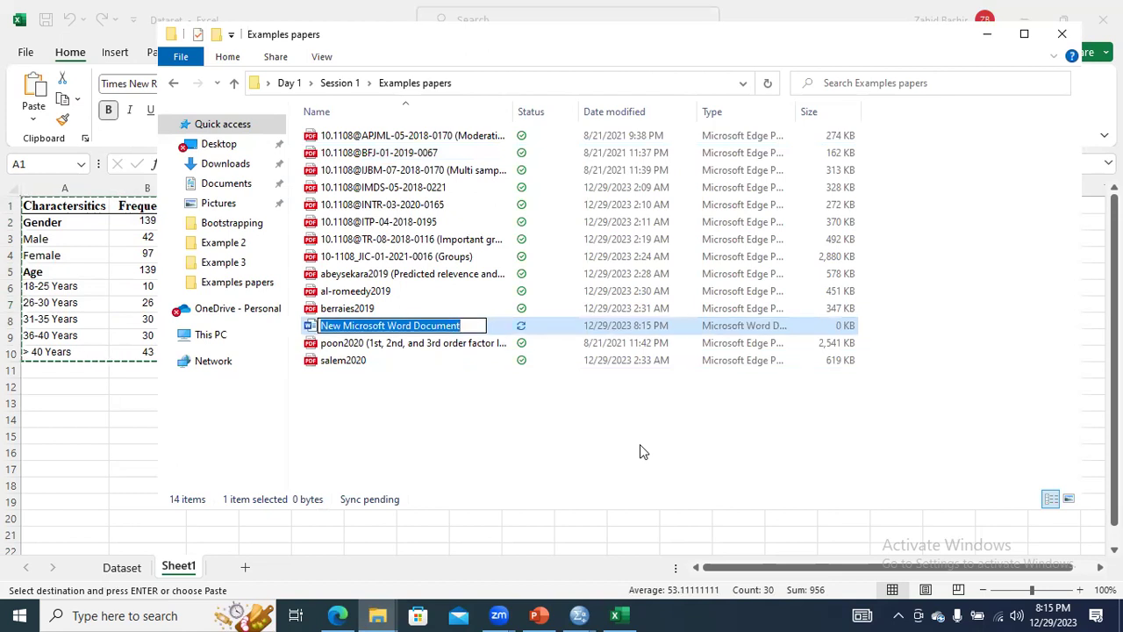
{"action": "type", "text": "Data an"}
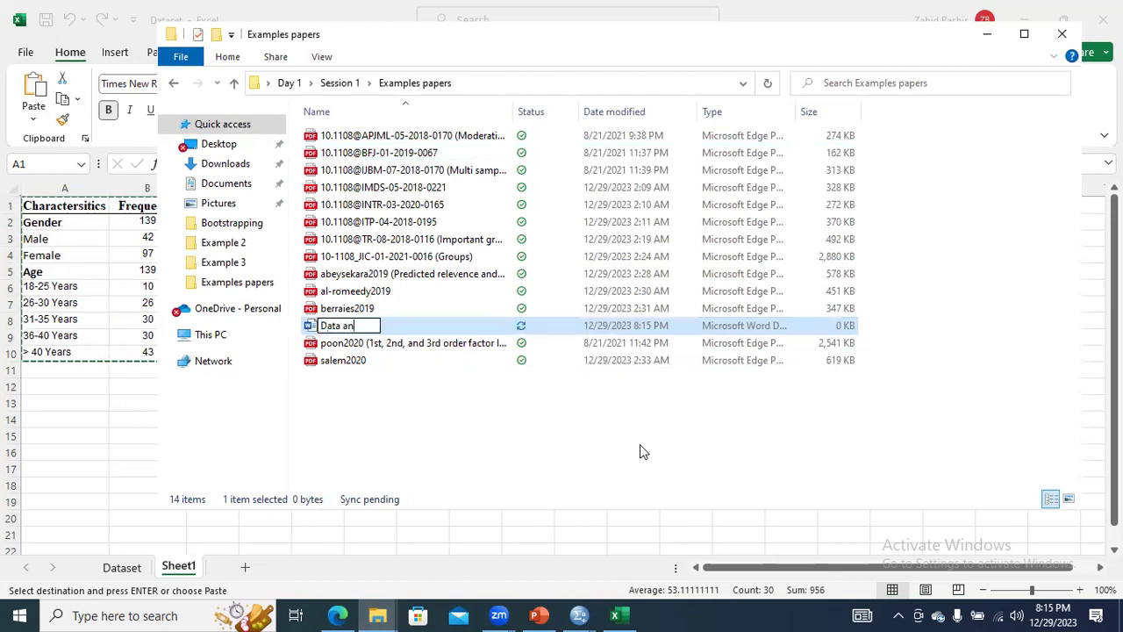
{"action": "type", "text": "alysis"}
{"action": "key", "text": "Return"}
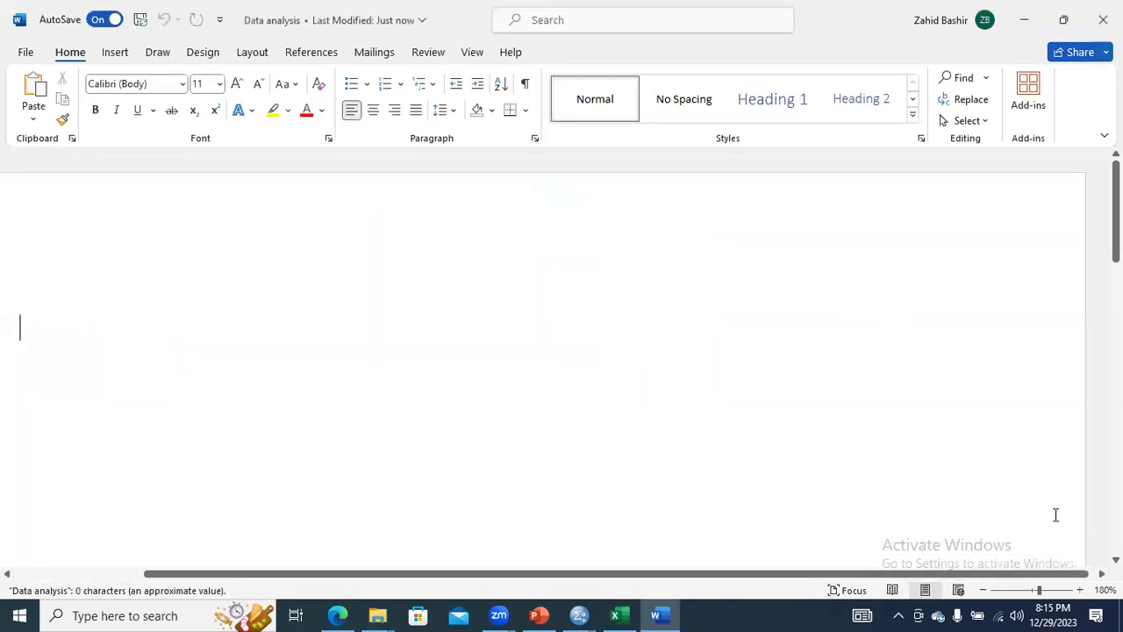
Paste the copied demographics table into the Data analysis document and correct the first column heading's spelling to "Characteristics".
{"action": "left_click", "coordinate": [983, 592]}
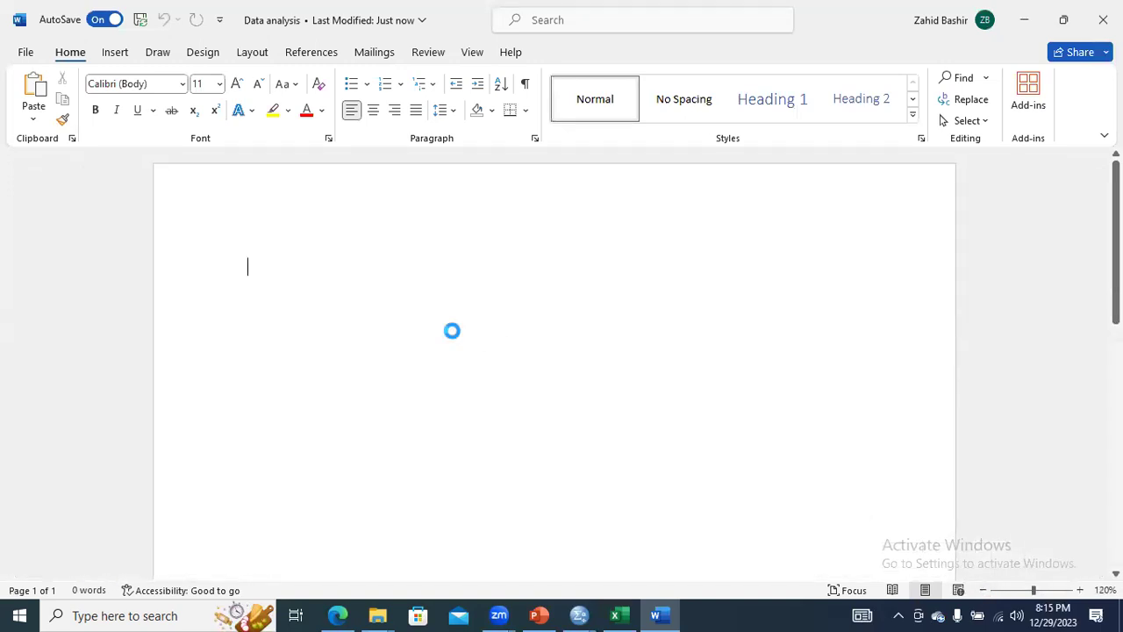
{"action": "key", "text": "ctrl+v"}
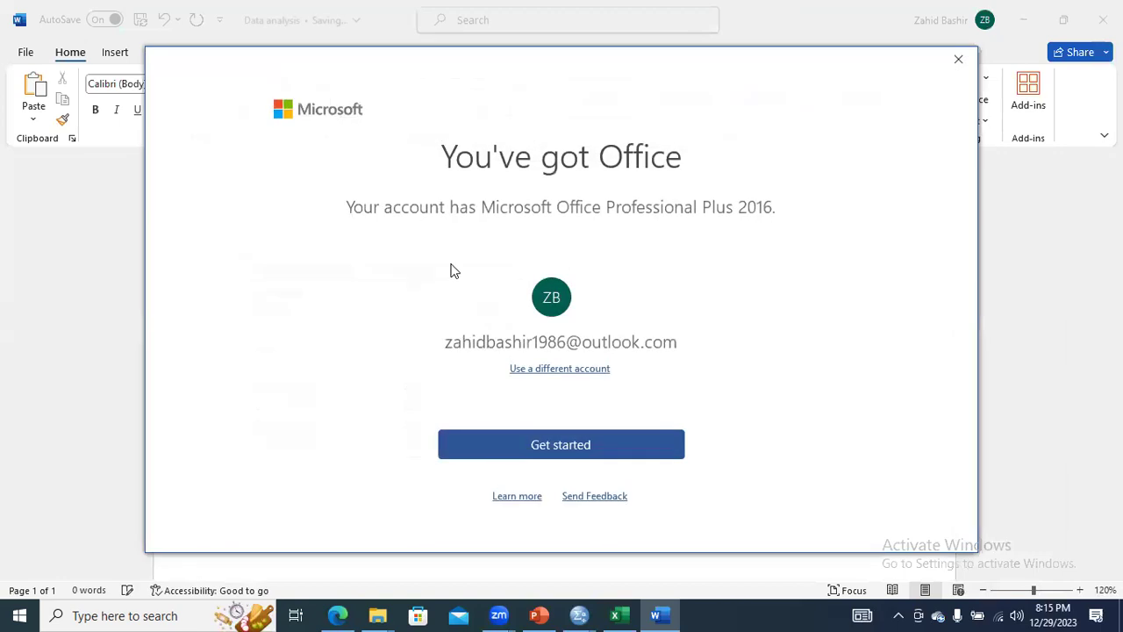
{"action": "left_click", "coordinate": [961, 62]}
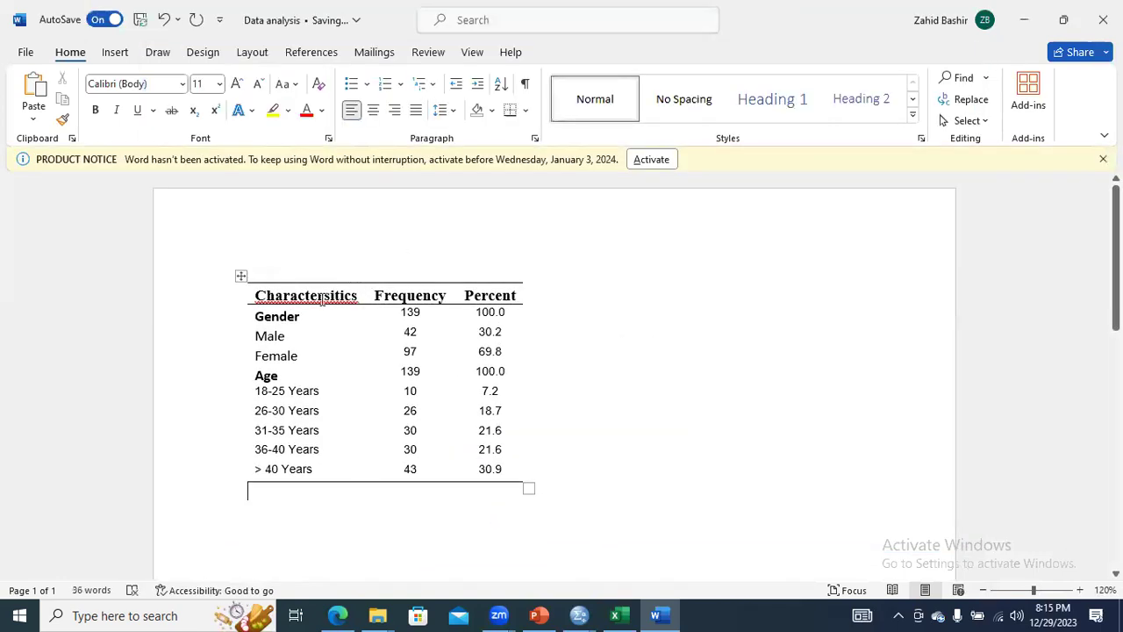
{"action": "key", "text": "ctrl+v"}
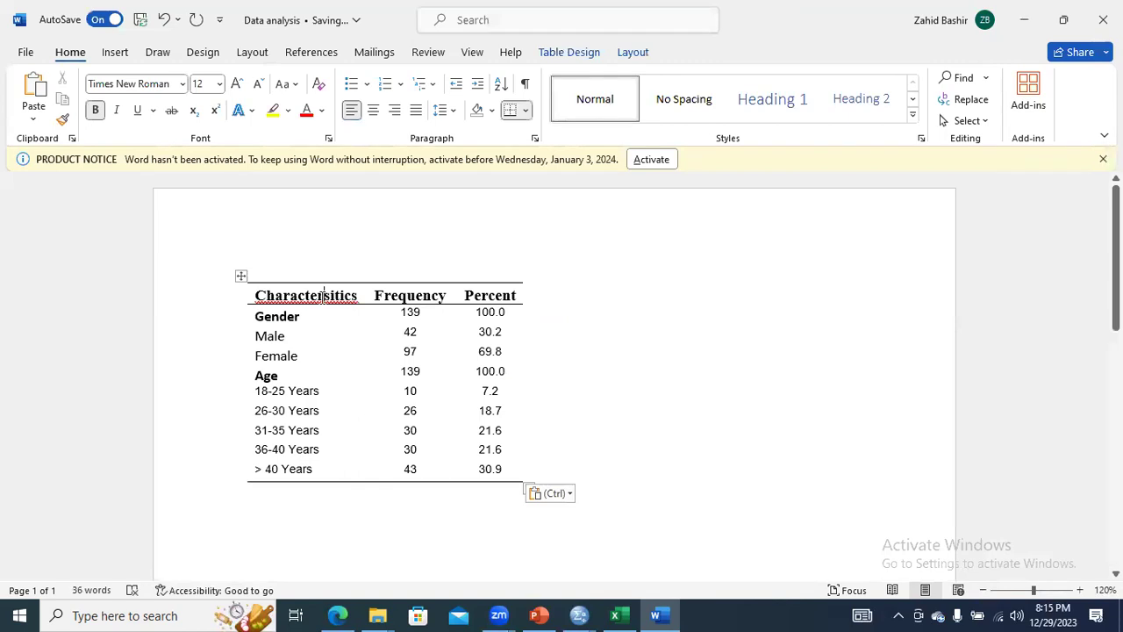
{"action": "right_click", "coordinate": [324, 294]}
{"action": "left_click", "coordinate": [307, 318]}
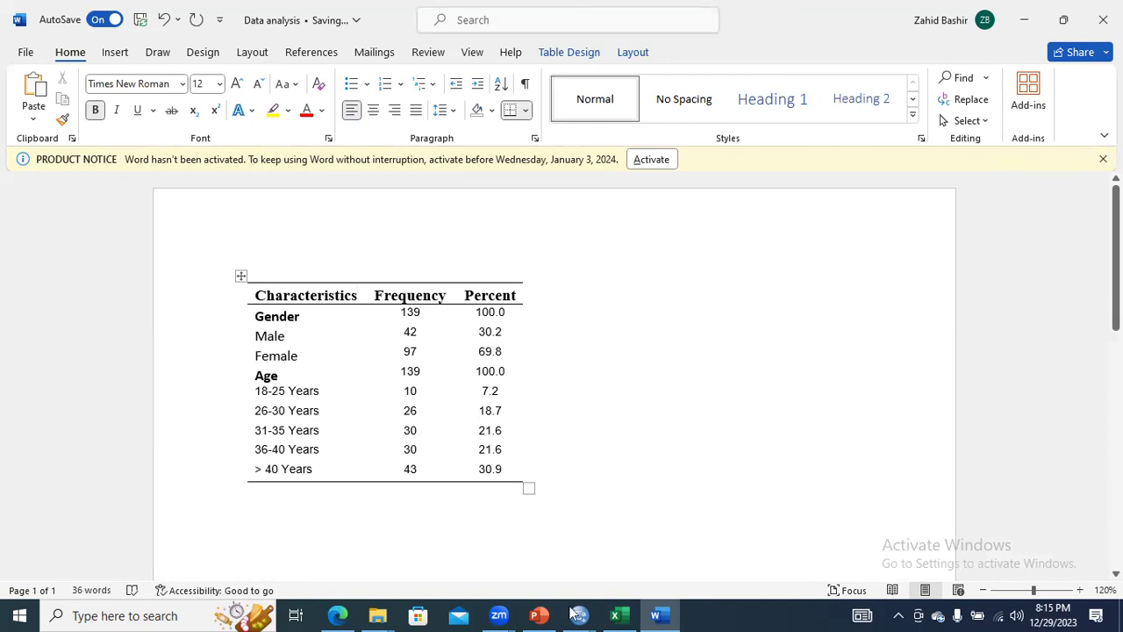
Review the gender and age frequency tables in the SPSS output and the Session 2 outline in PowerPoint.
{"action": "mouse_move", "coordinate": [578, 613]}
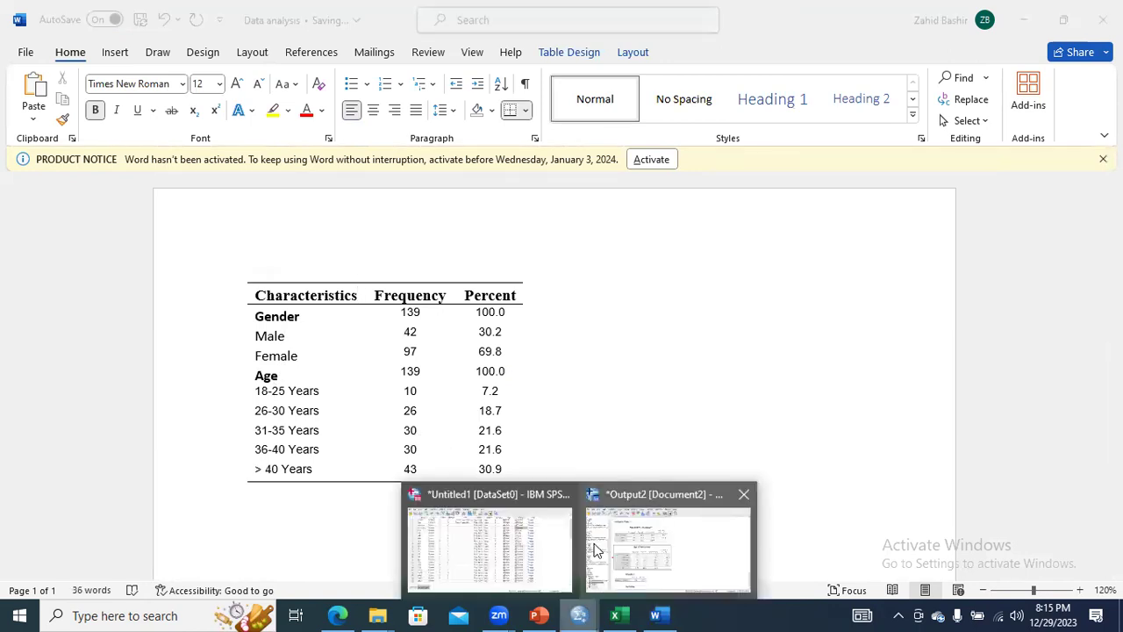
{"action": "left_click", "coordinate": [562, 555]}
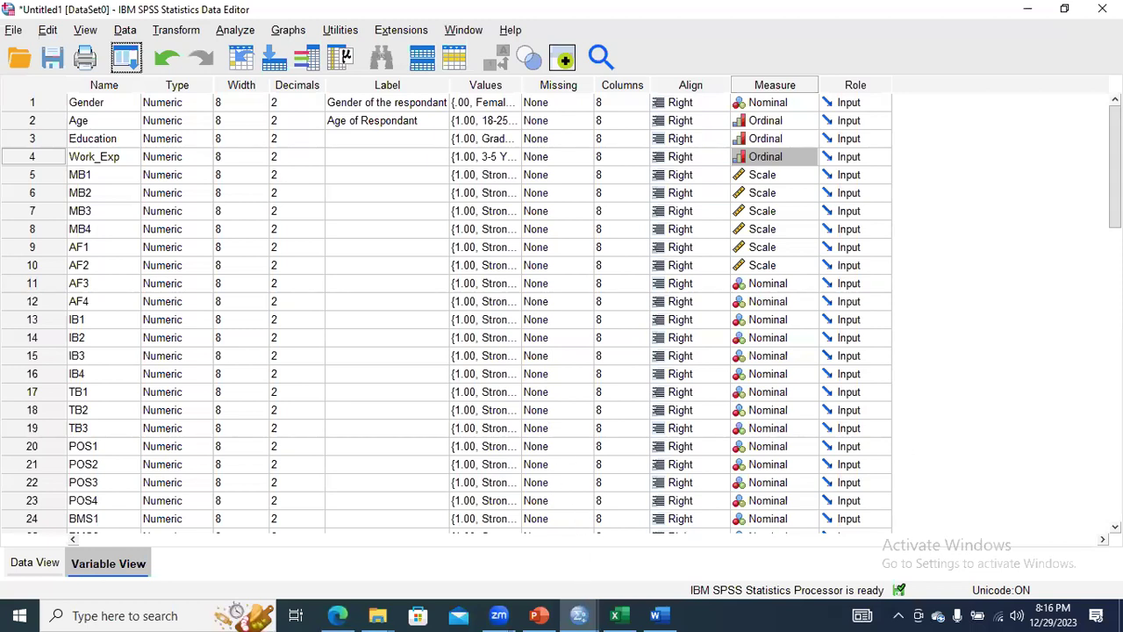
{"action": "key", "text": "alt+Tab"}
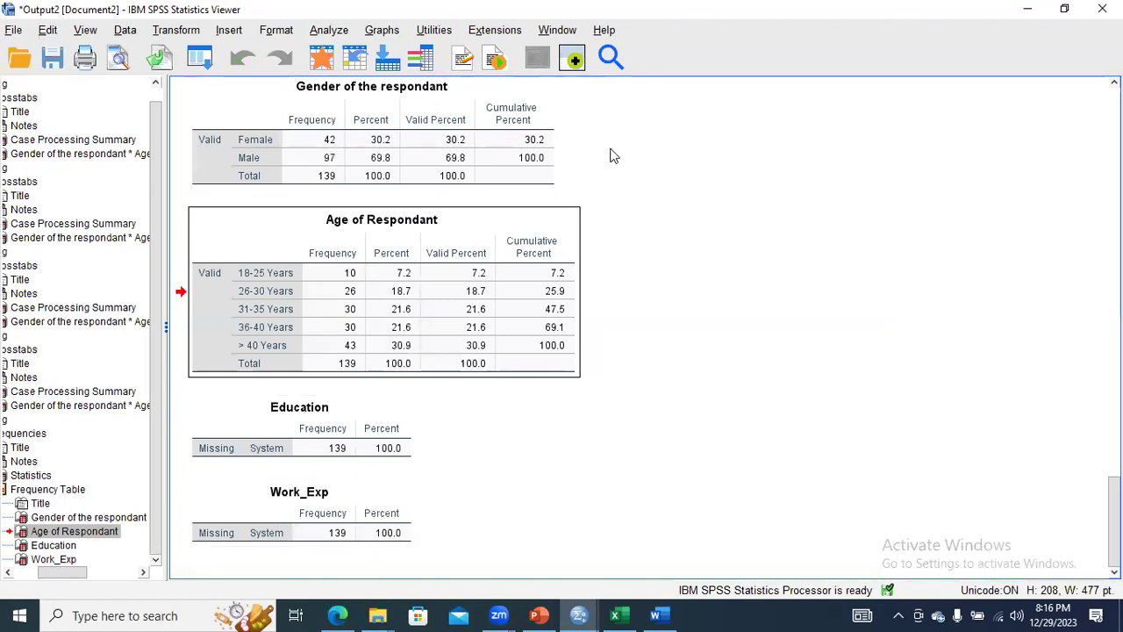
{"action": "scroll", "coordinate": [811, 519], "scroll_direction": "up", "scroll_amount": 5}
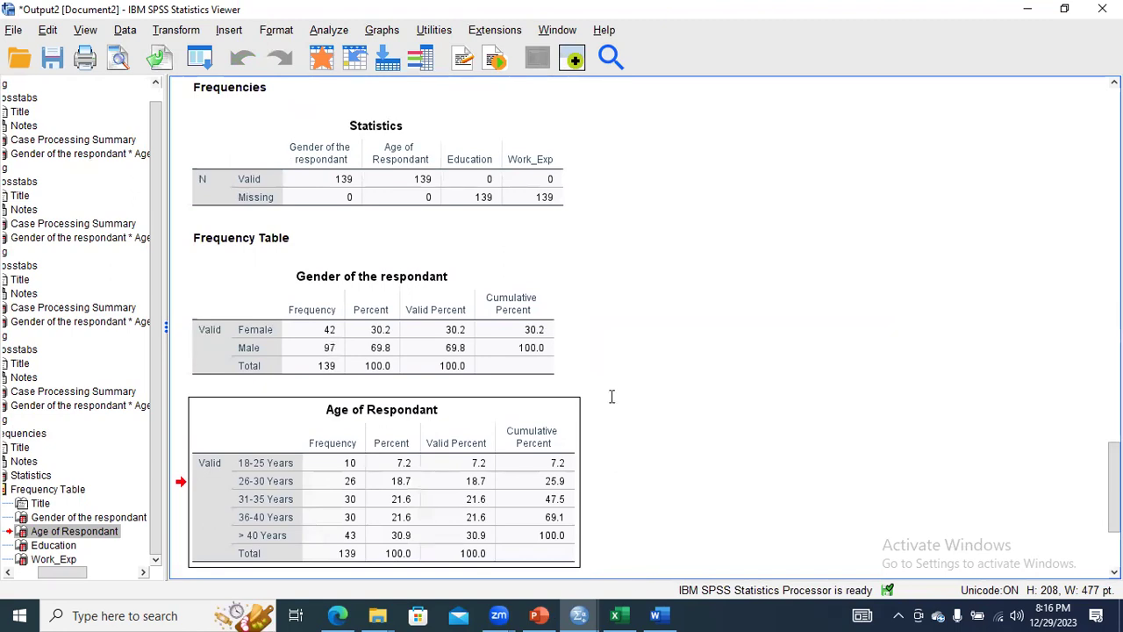
{"action": "key", "text": "alt+Tab"}
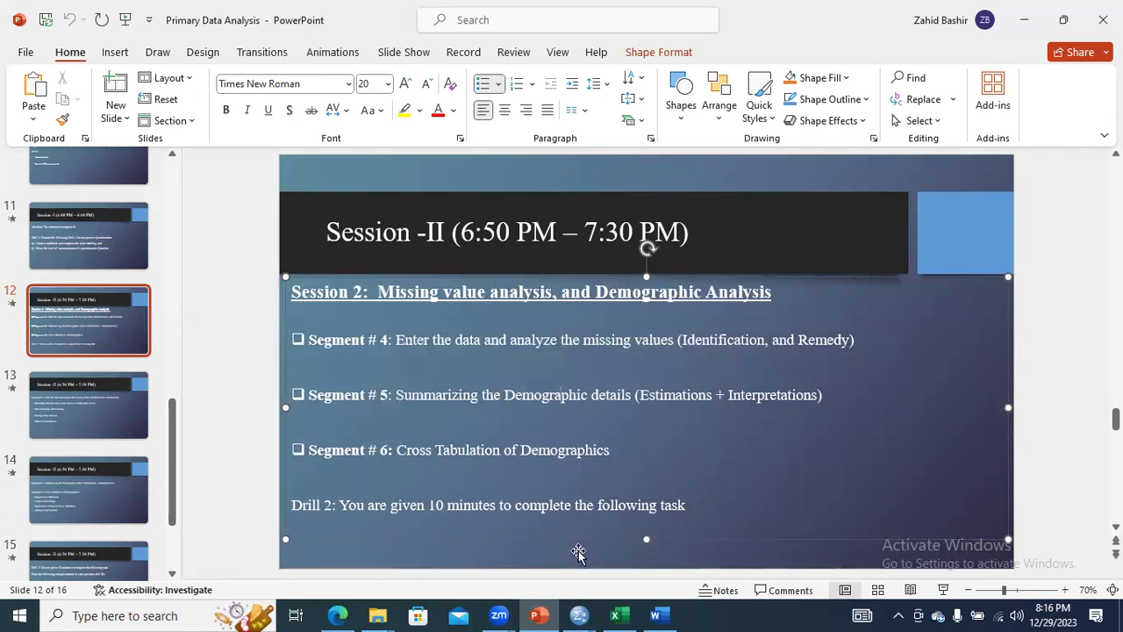
Return to the Word document and examine the frequencies and percentages for Male, Female and the > 40 Years group.
{"action": "left_click", "coordinate": [664, 612]}
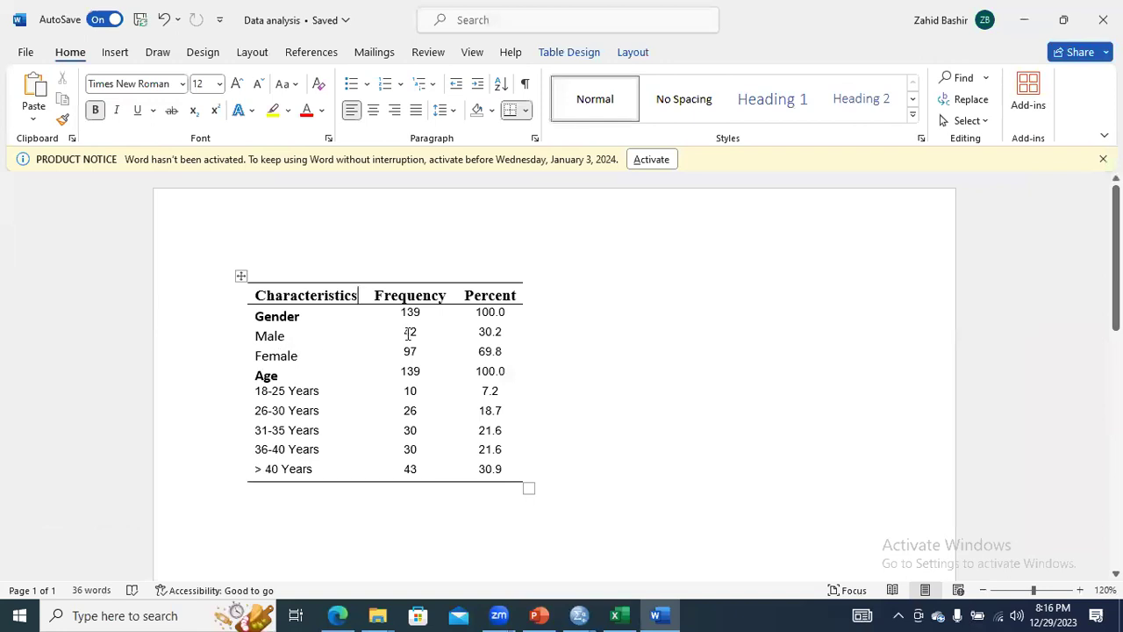
{"action": "double_click", "coordinate": [408, 334]}
{"action": "double_click", "coordinate": [410, 351]}
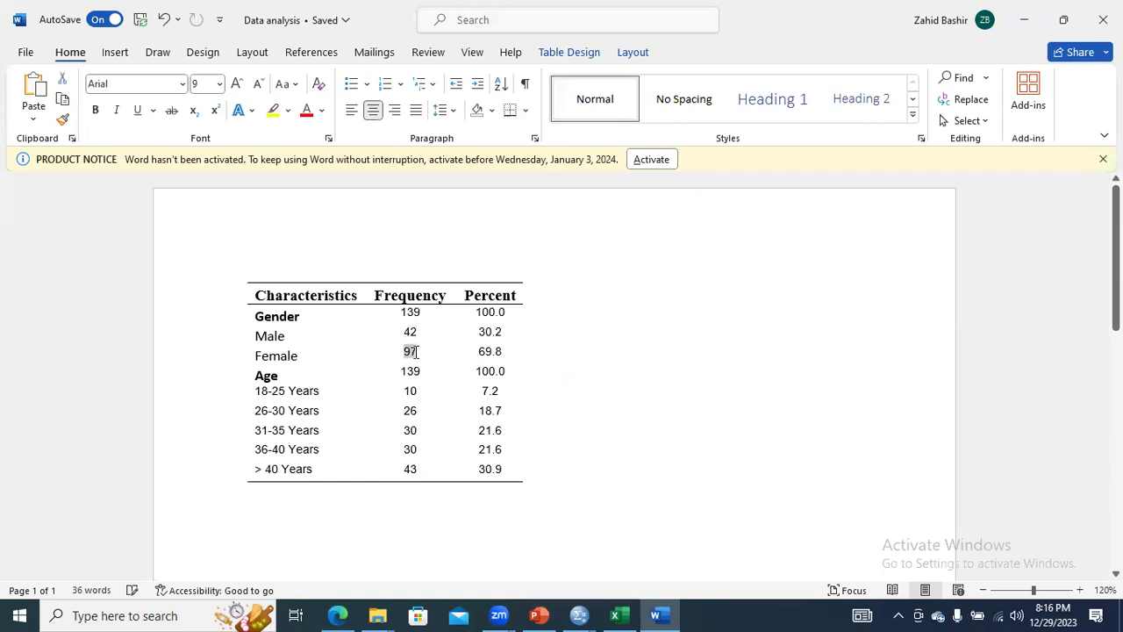
{"action": "left_click", "coordinate": [489, 351]}
{"action": "left_click_drag", "start_coordinate": [481, 333], "coordinate": [504, 339]}
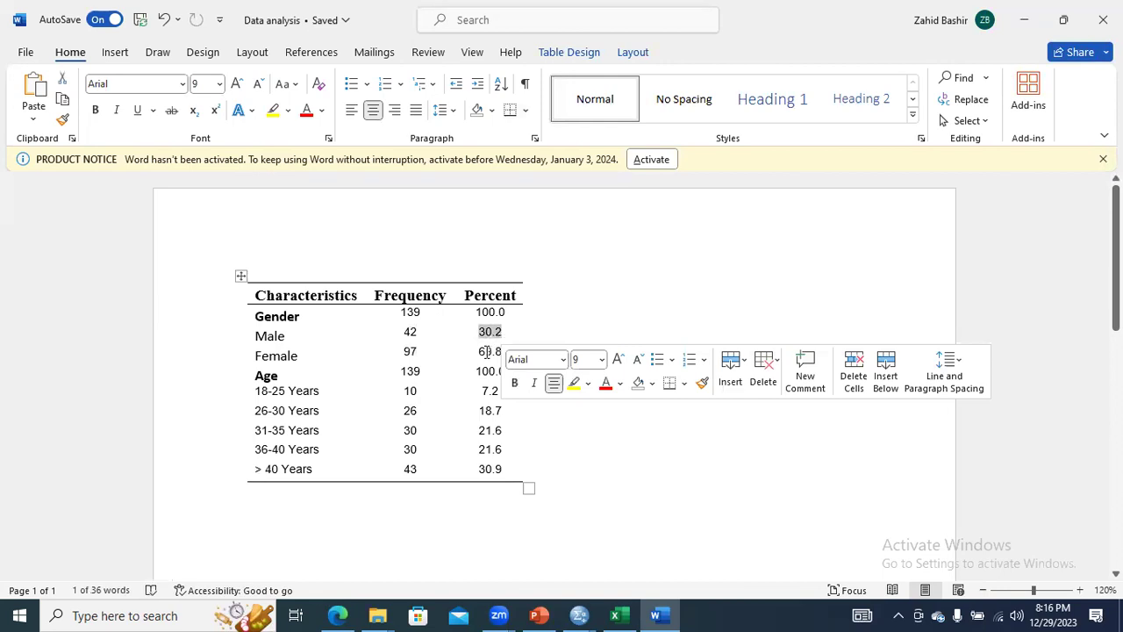
{"action": "left_click_drag", "start_coordinate": [481, 352], "coordinate": [496, 352]}
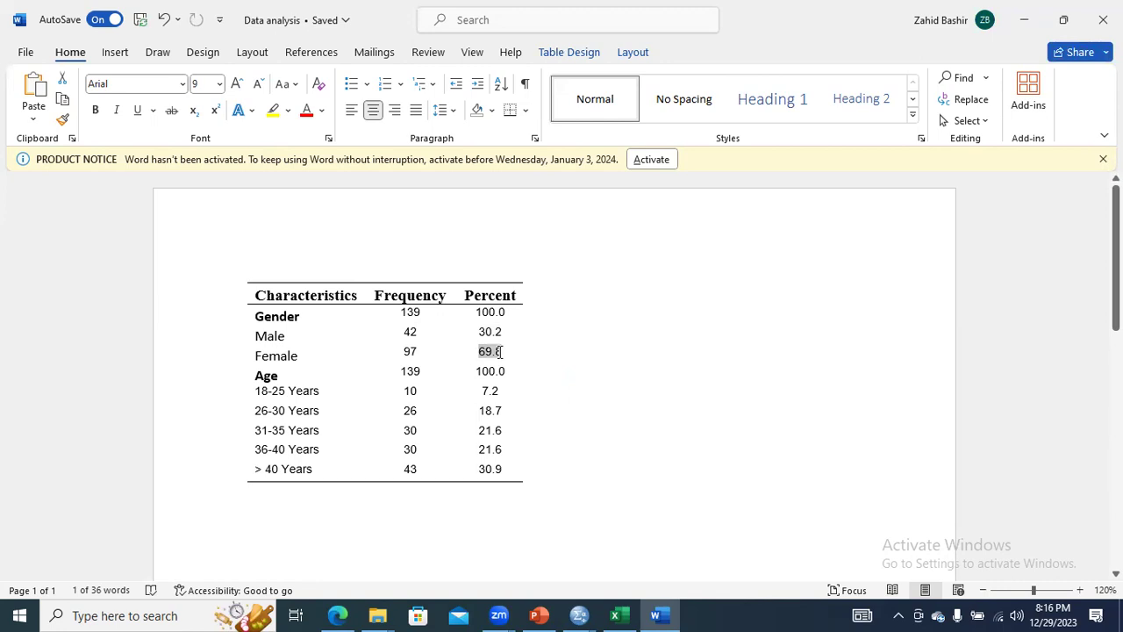
{"action": "left_click_drag", "start_coordinate": [500, 352], "coordinate": [501, 354]}
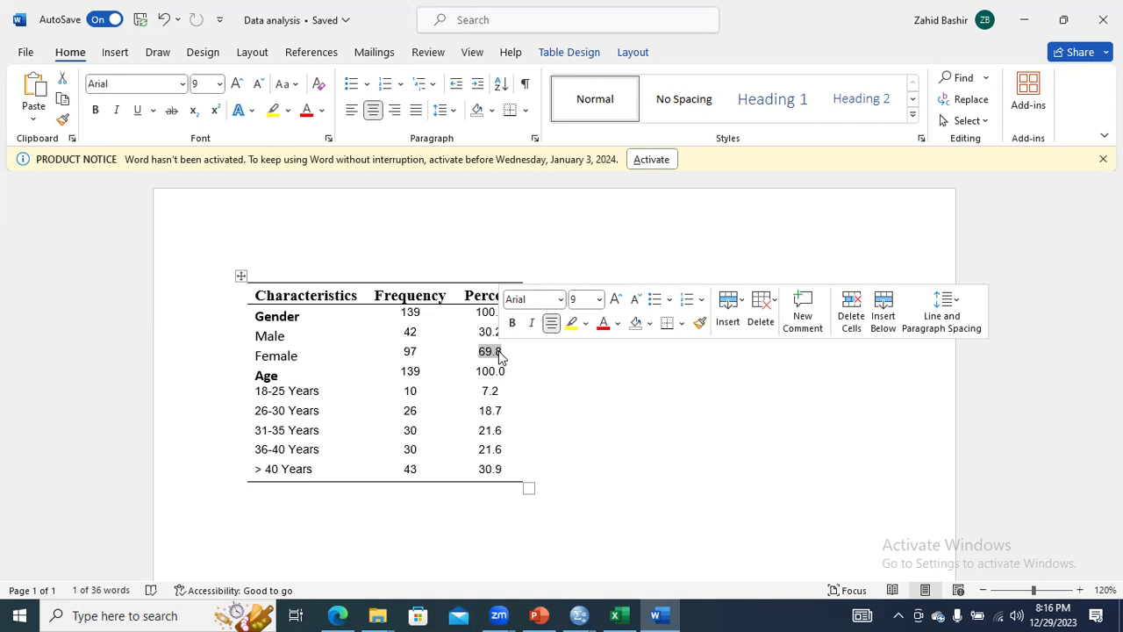
{"action": "left_click", "coordinate": [329, 397]}
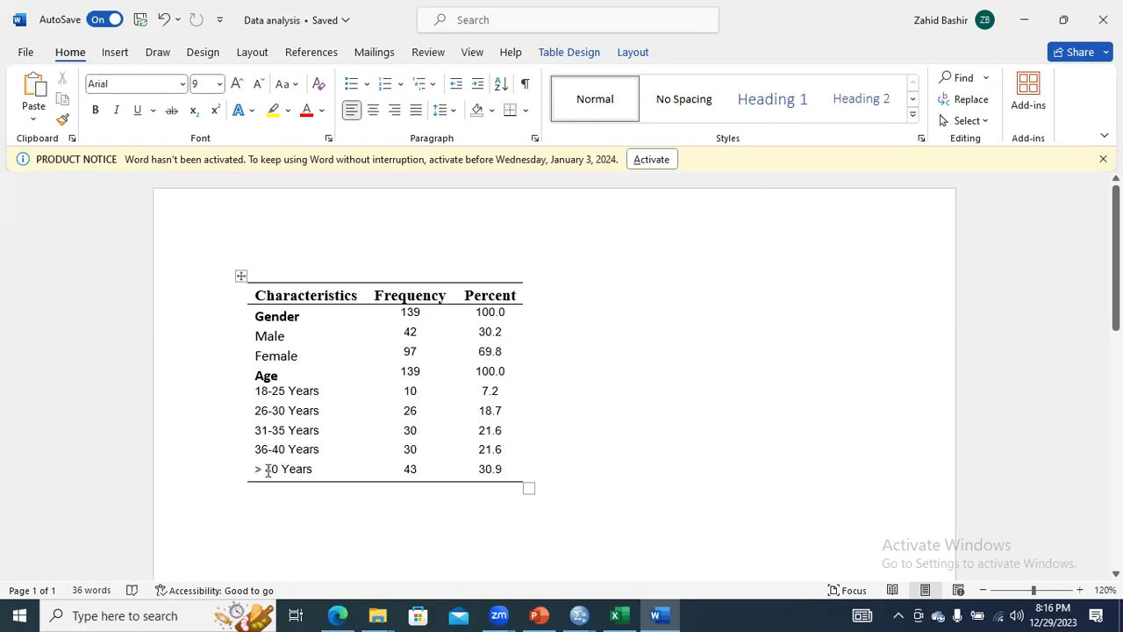
{"action": "left_click_drag", "start_coordinate": [266, 469], "coordinate": [499, 475]}
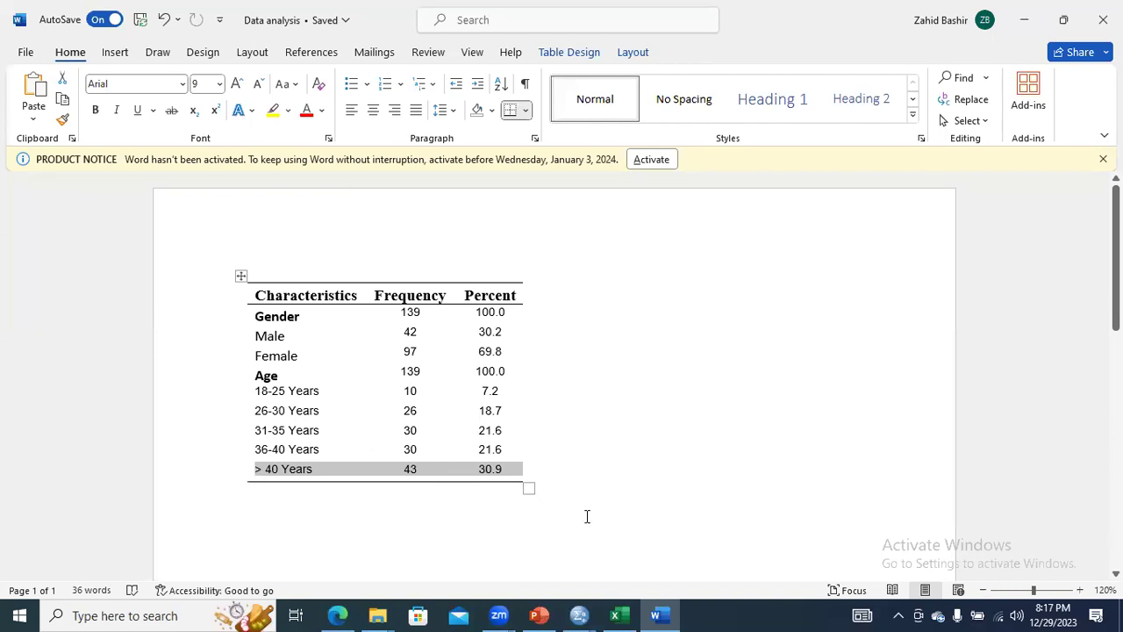
Switch to the Primary Data Analysis presentation in PowerPoint and show slide 16, the Session III outline.
{"action": "key", "text": "alt+Tab"}
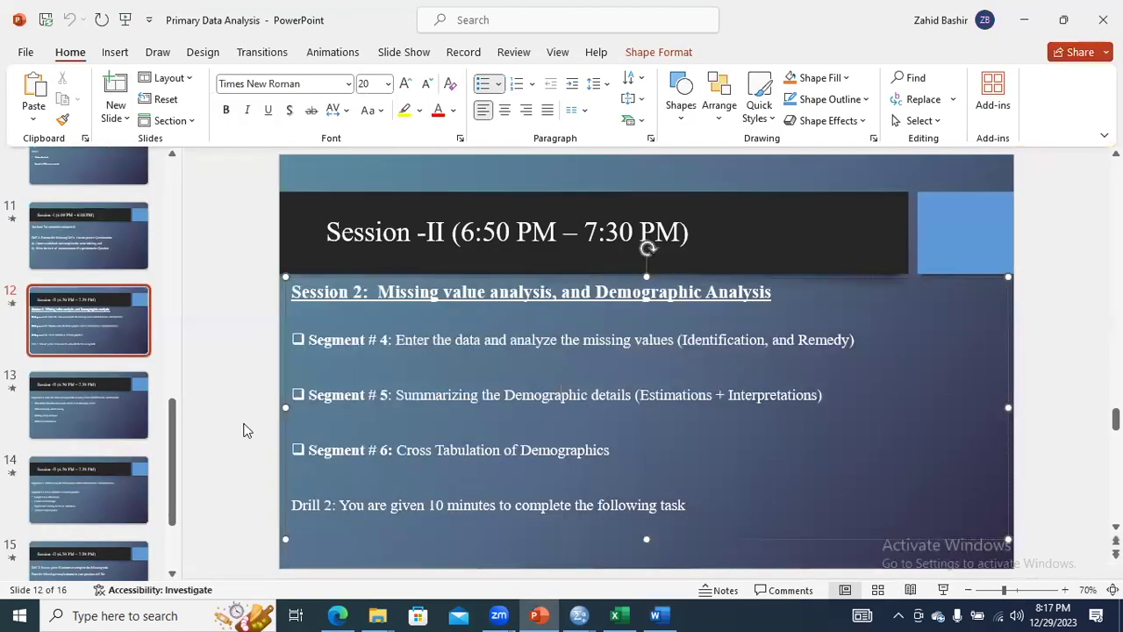
{"action": "left_click_drag", "start_coordinate": [170, 448], "coordinate": [173, 497]}
{"action": "left_click", "coordinate": [110, 443]}
{"action": "left_click", "coordinate": [102, 541]}
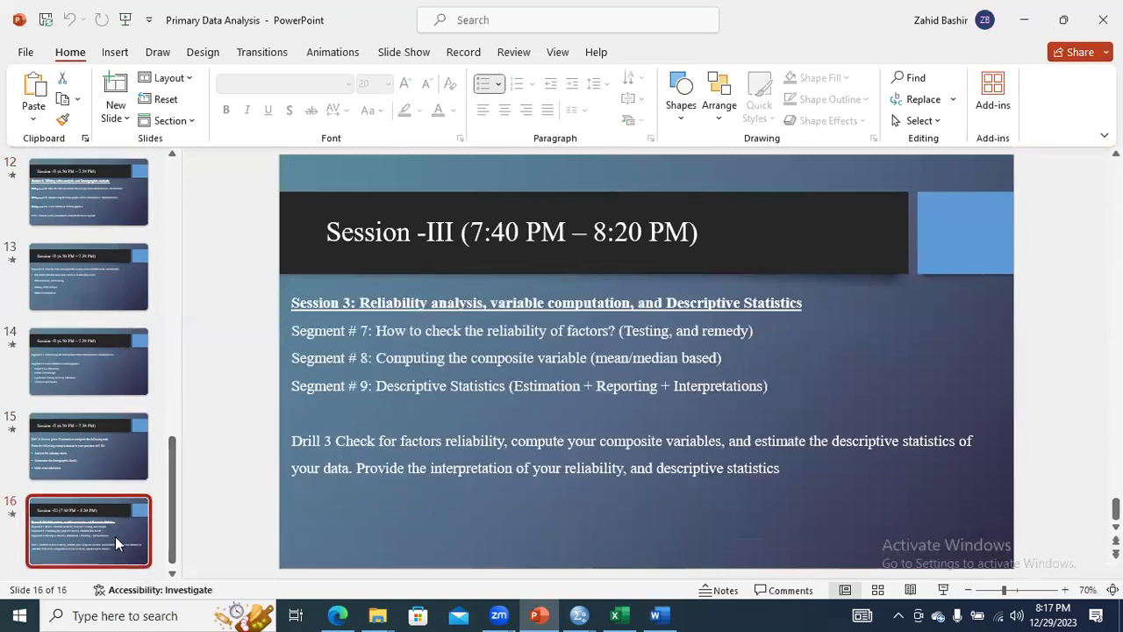